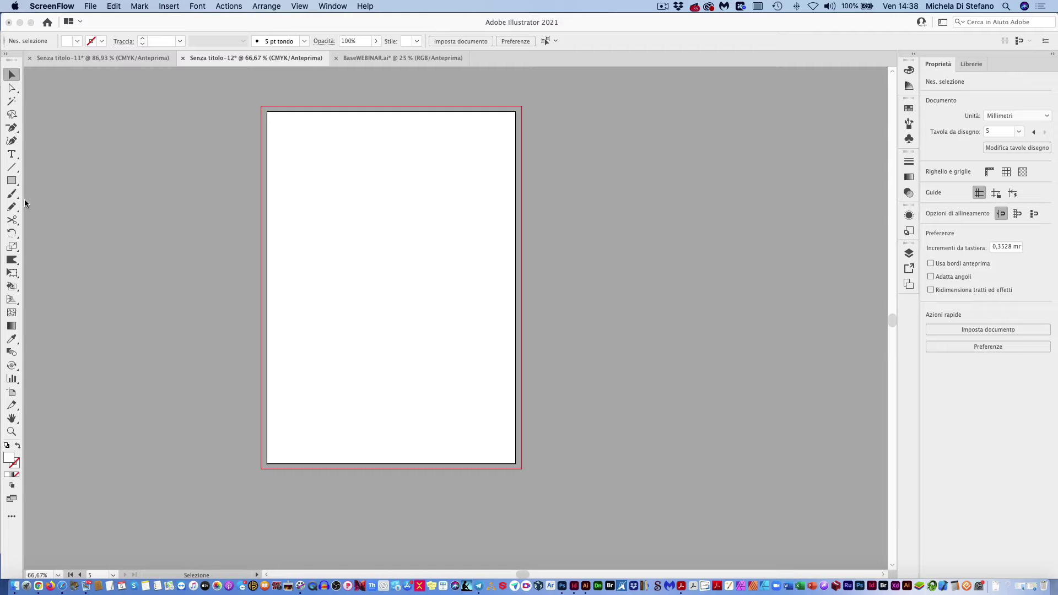
# - Draw a thin rectangle across the top edge of the blank artboard with the Rectangle tool
pyautogui.click(12, 185)
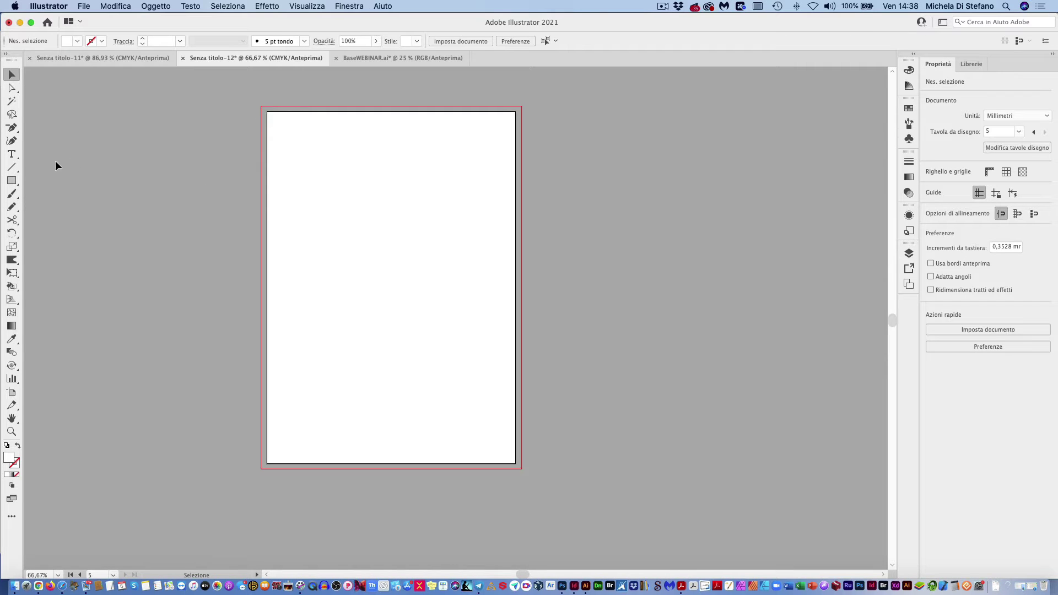
pyautogui.click(13, 181)
pyautogui.moveTo(261, 104); pyautogui.dragTo(522, 122)
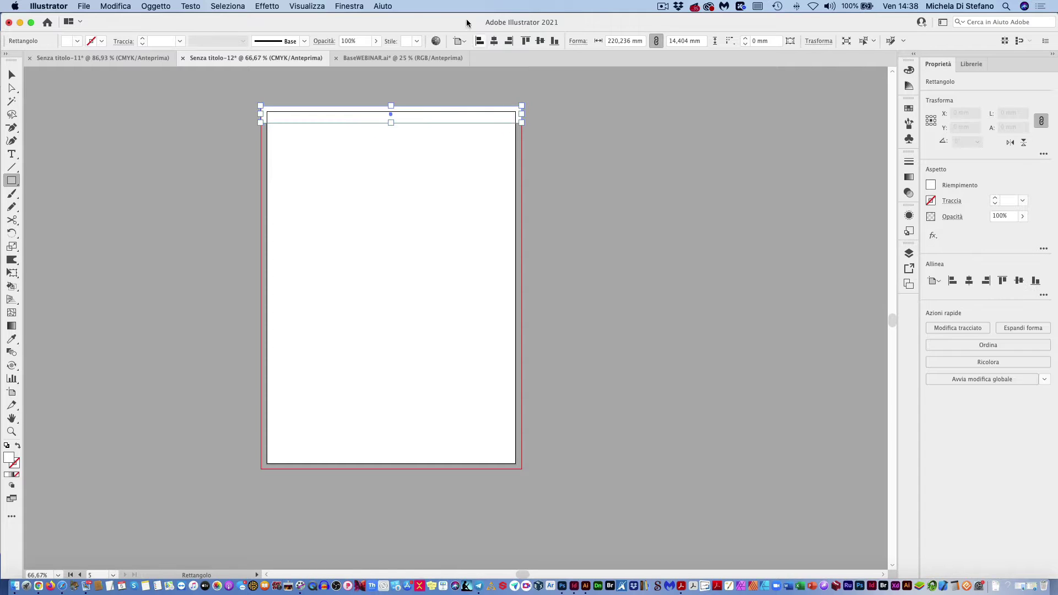
pyautogui.click(349, 6)
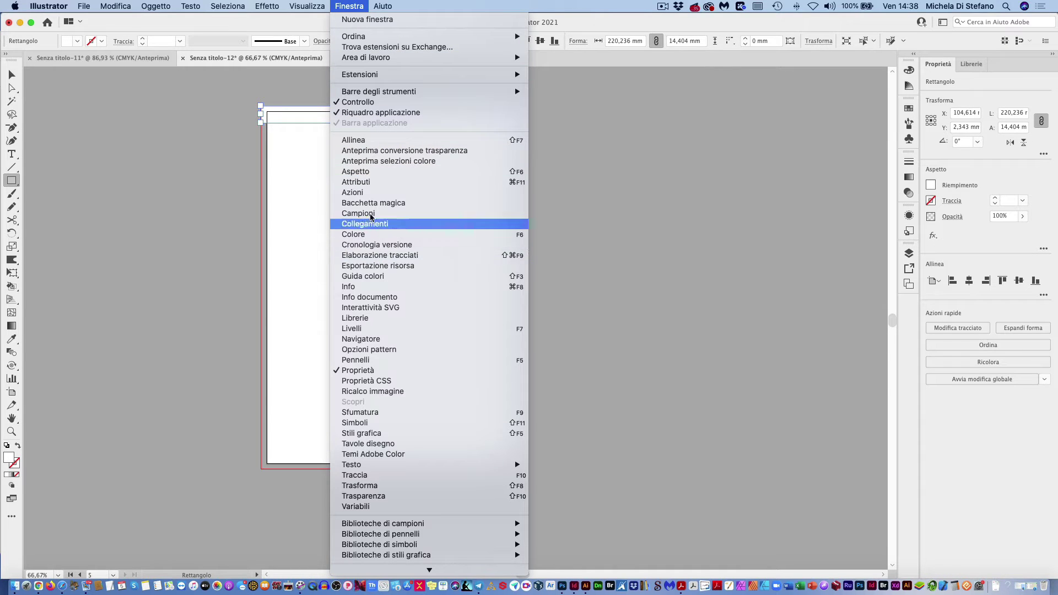
# - Float and enlarge the Swatches panel, then fill the top rectangle with red
pyautogui.click(910, 108)
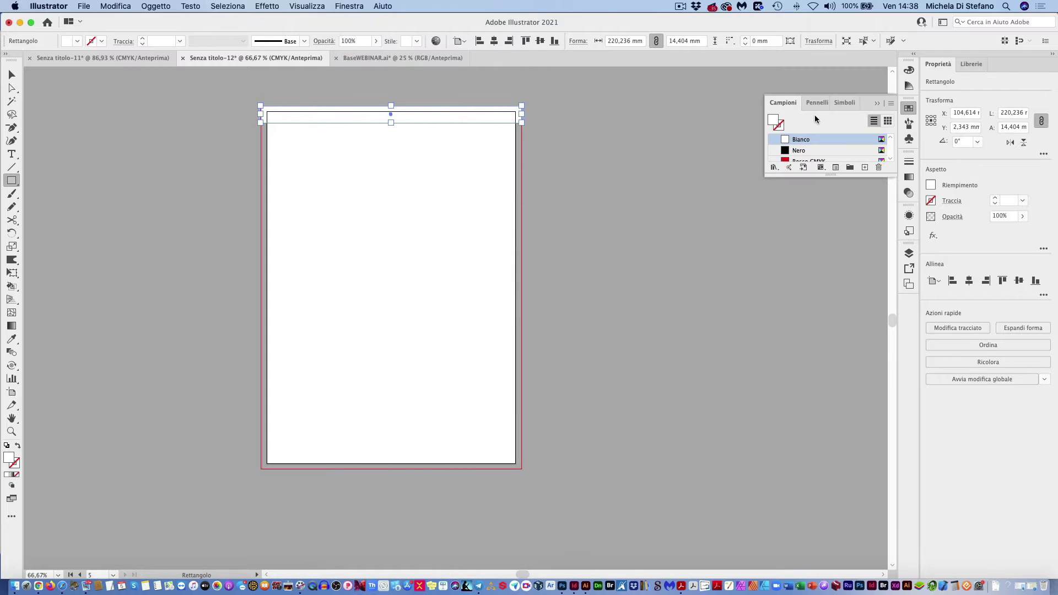
pyautogui.moveTo(783, 100); pyautogui.dragTo(596, 101)
pyautogui.moveTo(707, 172)
pyautogui.mouseDown()
pyautogui.moveTo(762, 424)
pyautogui.moveTo(805, 537)
pyautogui.mouseUp()
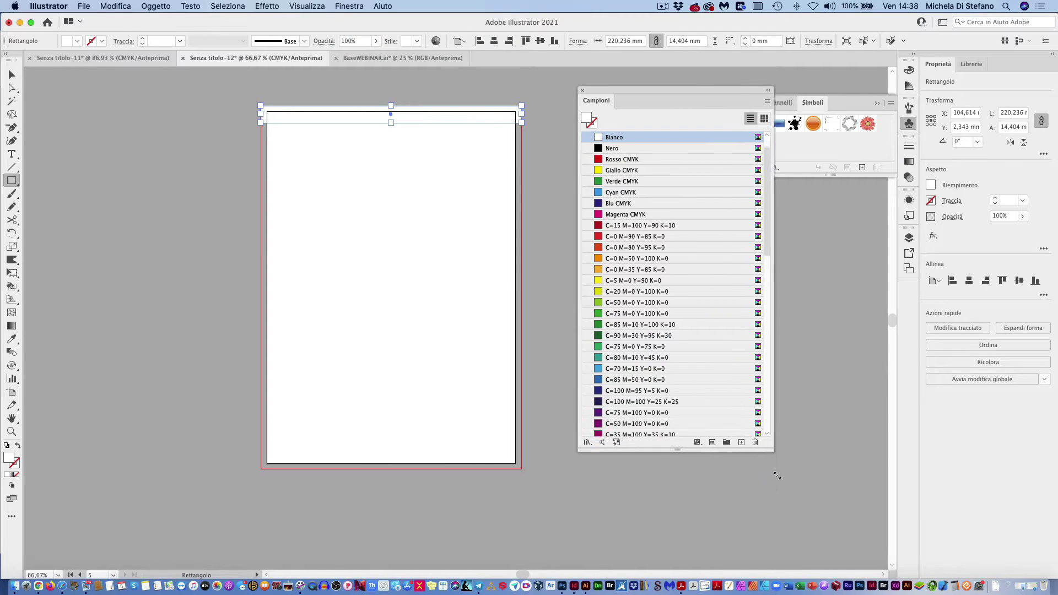
pyautogui.click(650, 162)
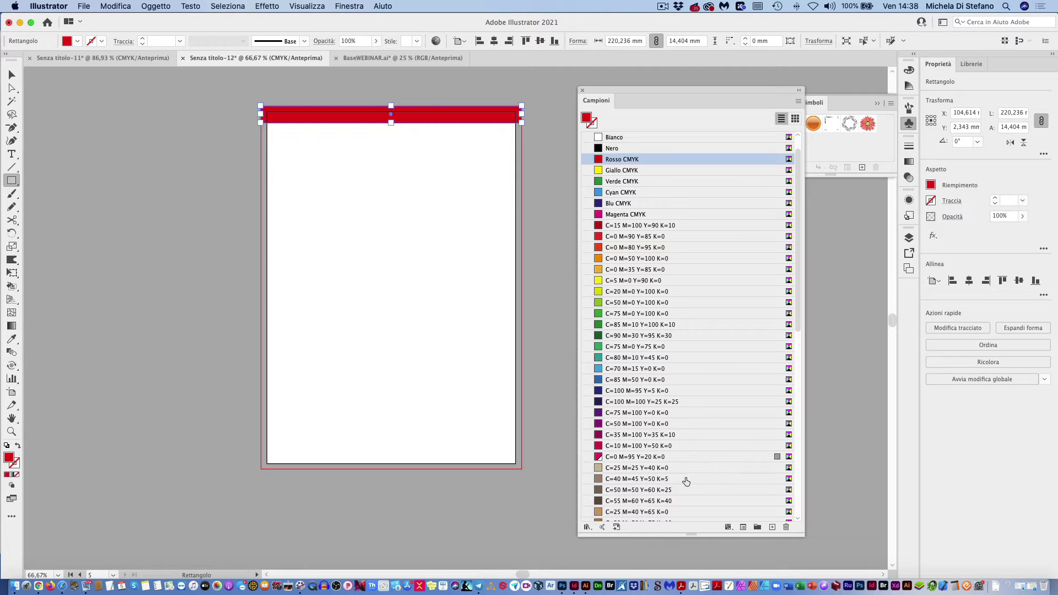
# - Make the swatches from Rosso CMYK through C=35 M=100 Y=35 K=10 global
pyautogui.scroll(-2, 673, 482)
pyautogui.keyDown('shift'); pyautogui.click(692, 416); pyautogui.keyUp('shift')
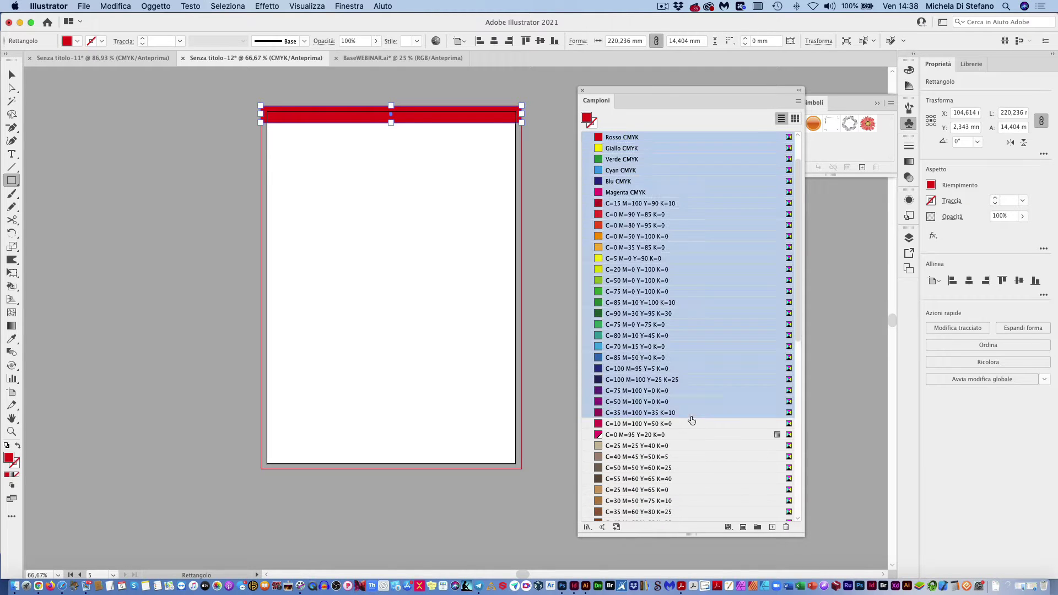
pyautogui.click(798, 101)
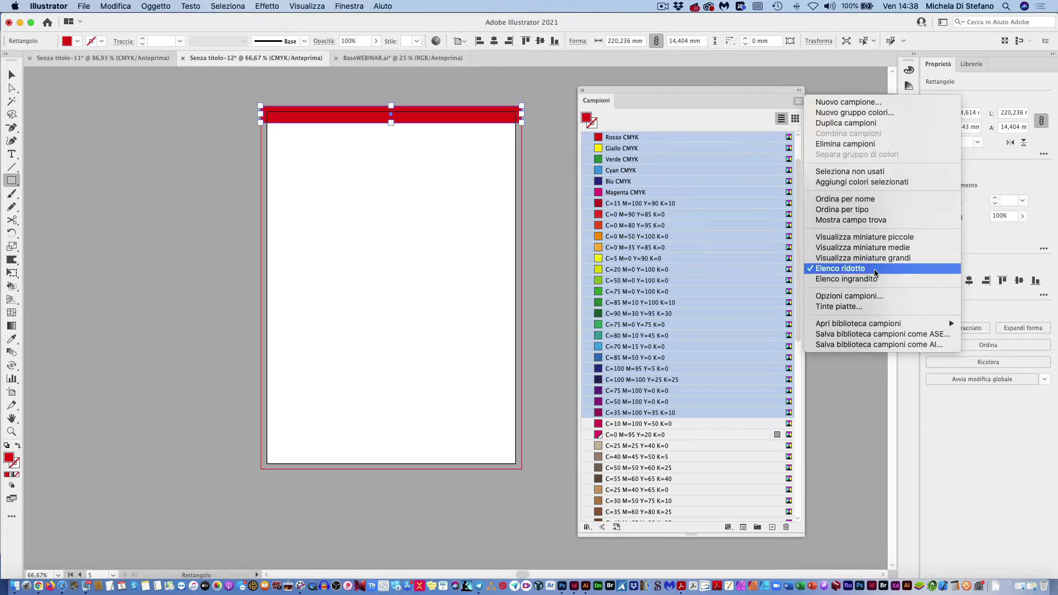
pyautogui.click(863, 295)
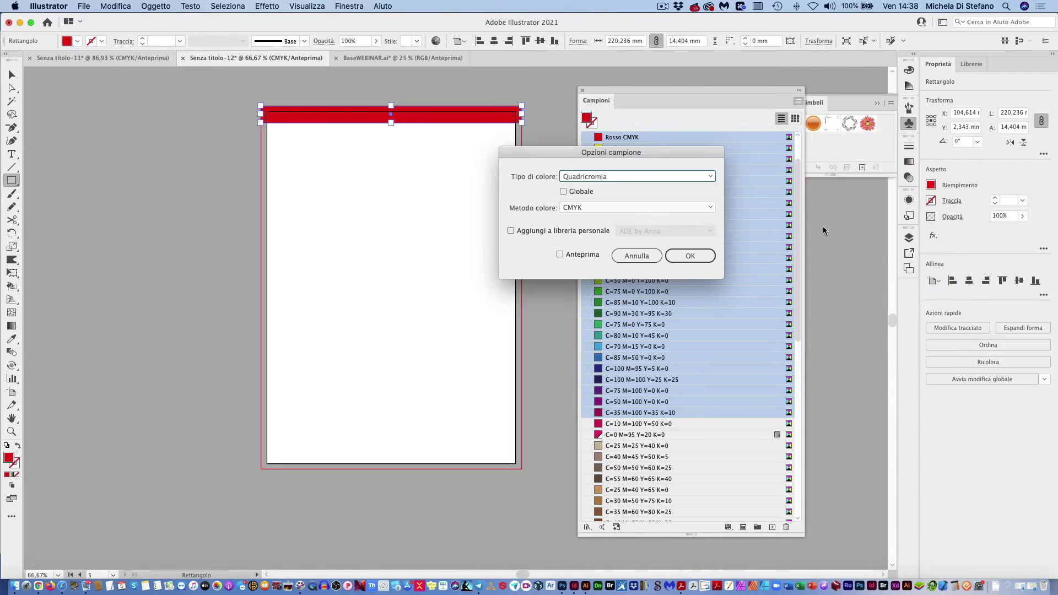
pyautogui.click(564, 192)
pyautogui.click(701, 257)
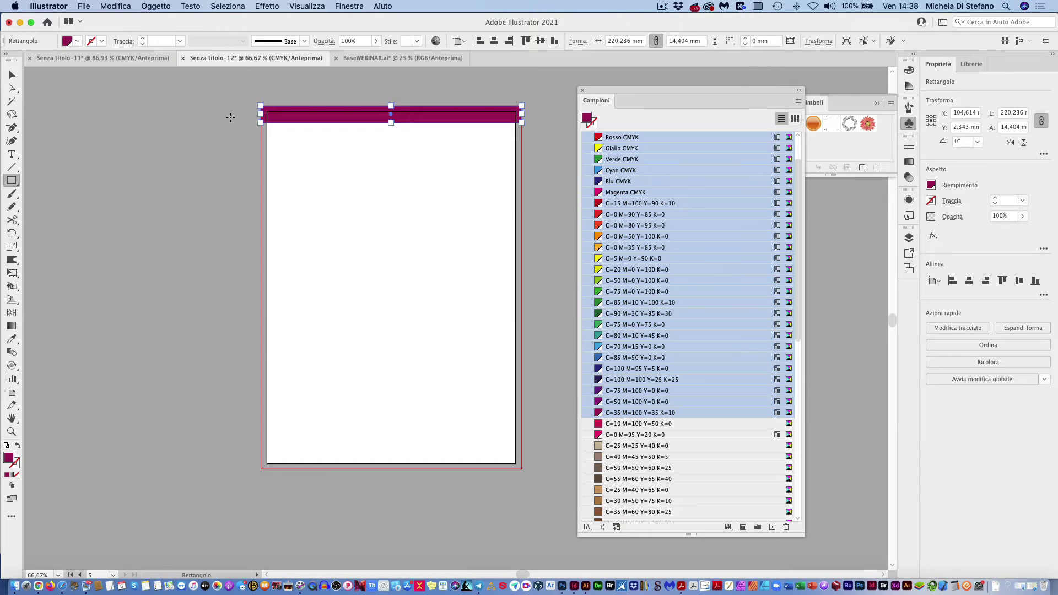
pyautogui.click(13, 75)
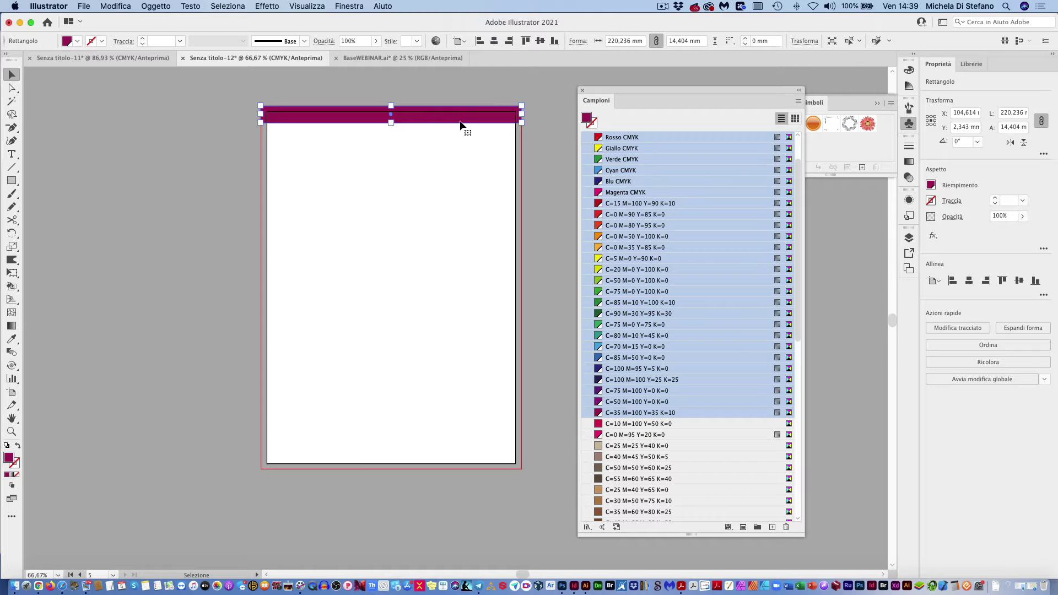
# - Colour the top band orange, then add a light-orange copy below it
pyautogui.click(616, 214)
pyautogui.click(612, 237)
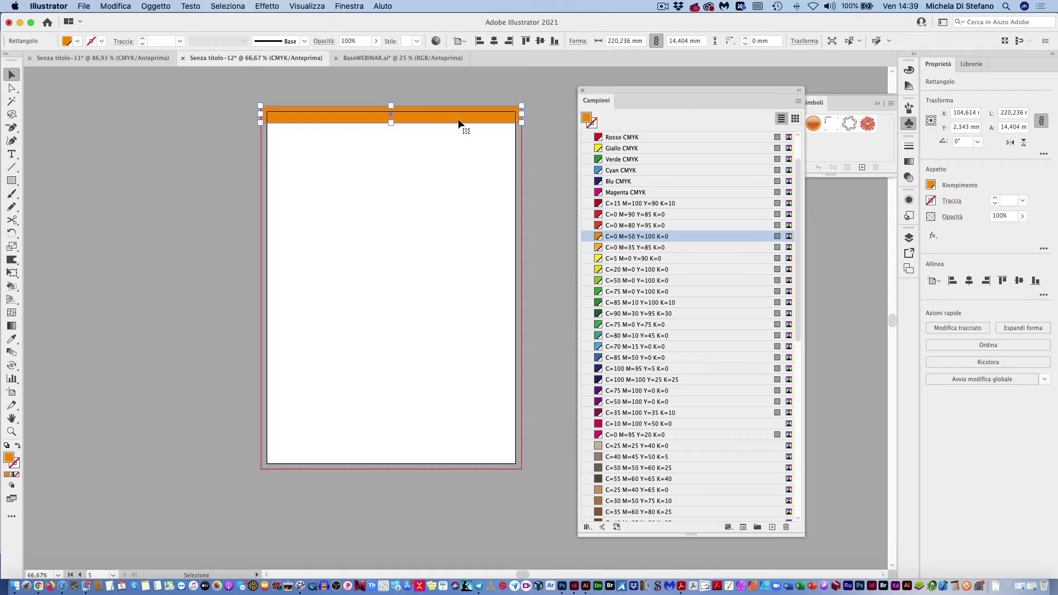
pyautogui.moveTo(458, 121); pyautogui.dragTo(458, 136)
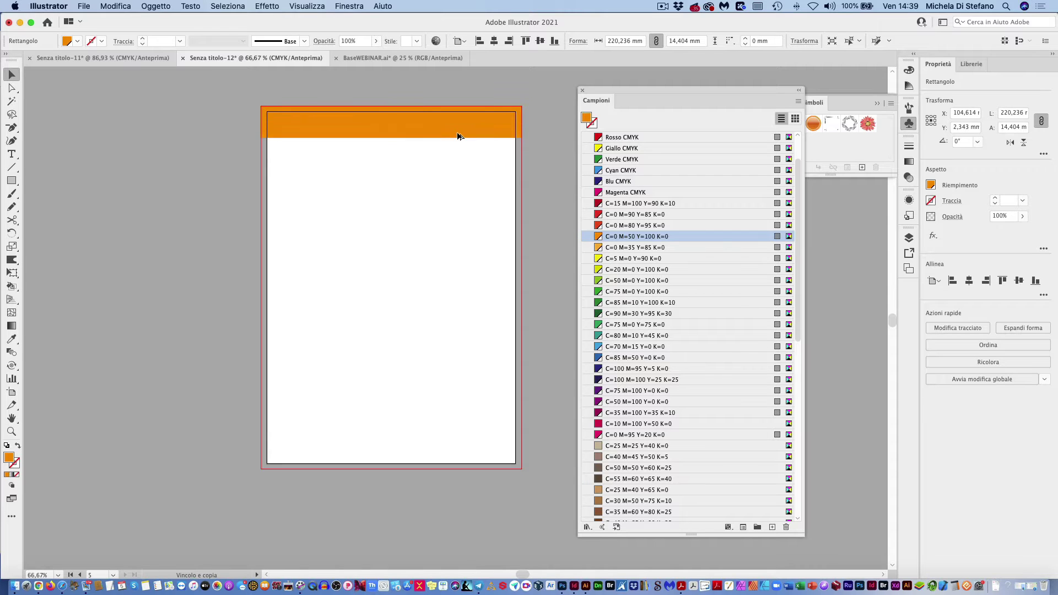
pyautogui.click(613, 248)
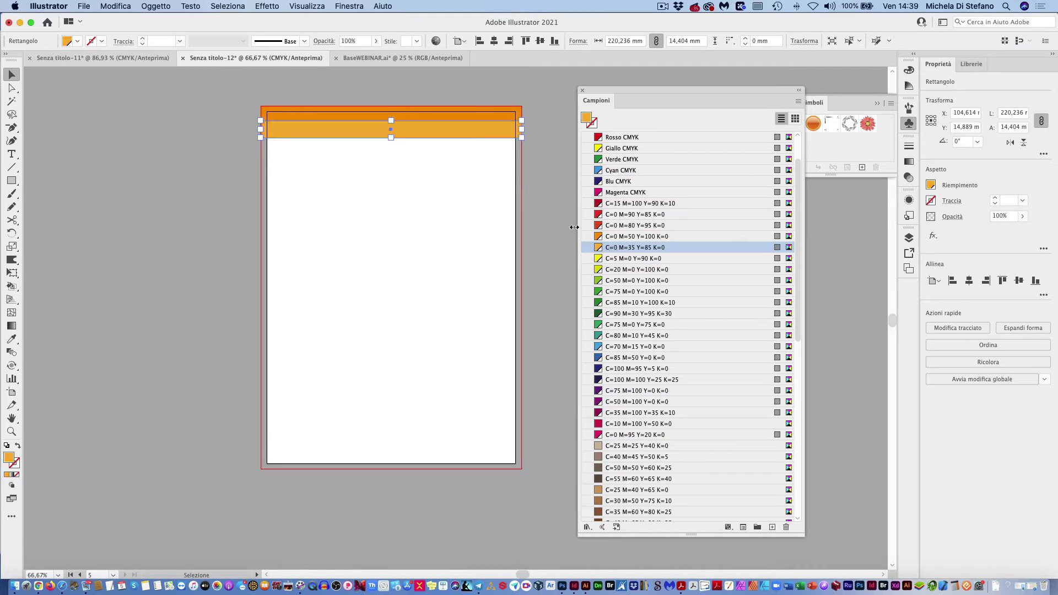
pyautogui.moveTo(477, 136); pyautogui.dragTo(474, 149)
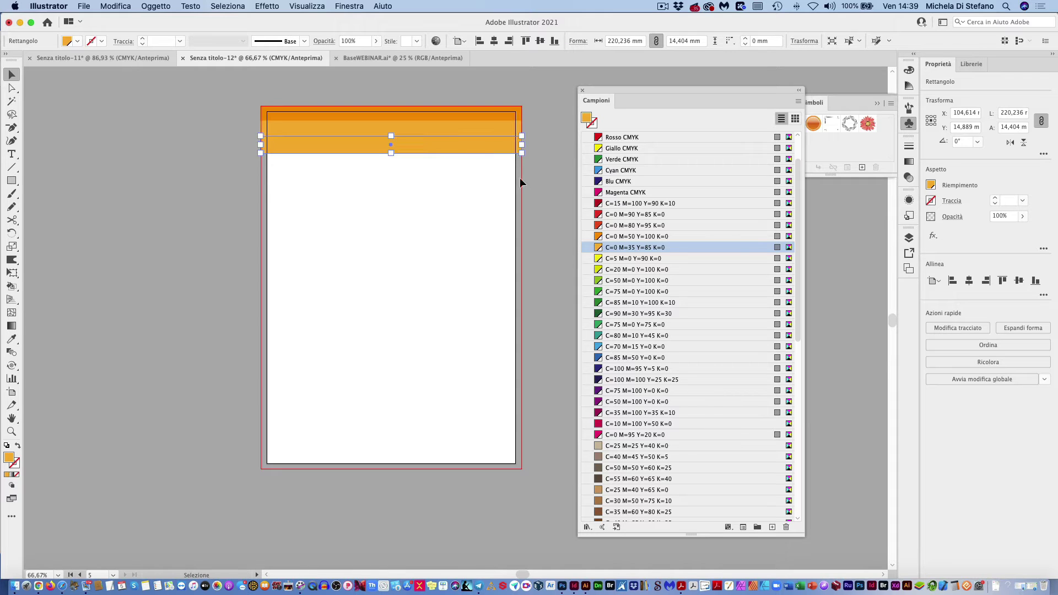
# - Make the lower band a shorter yellow one and align the three stacked bands
pyautogui.click(611, 259)
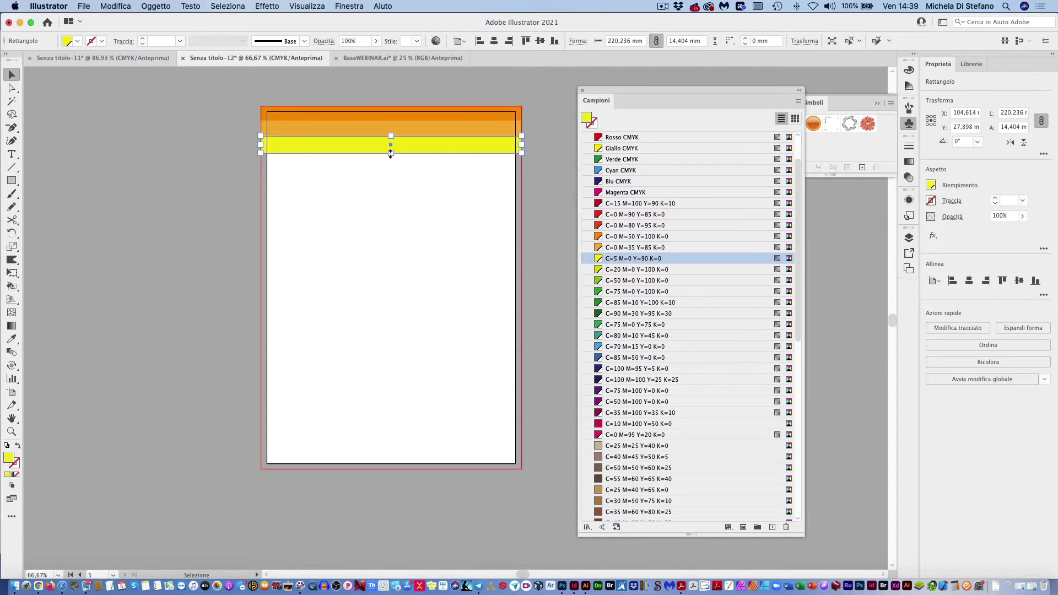
pyautogui.moveTo(391, 154); pyautogui.dragTo(390, 146)
pyautogui.click(432, 133)
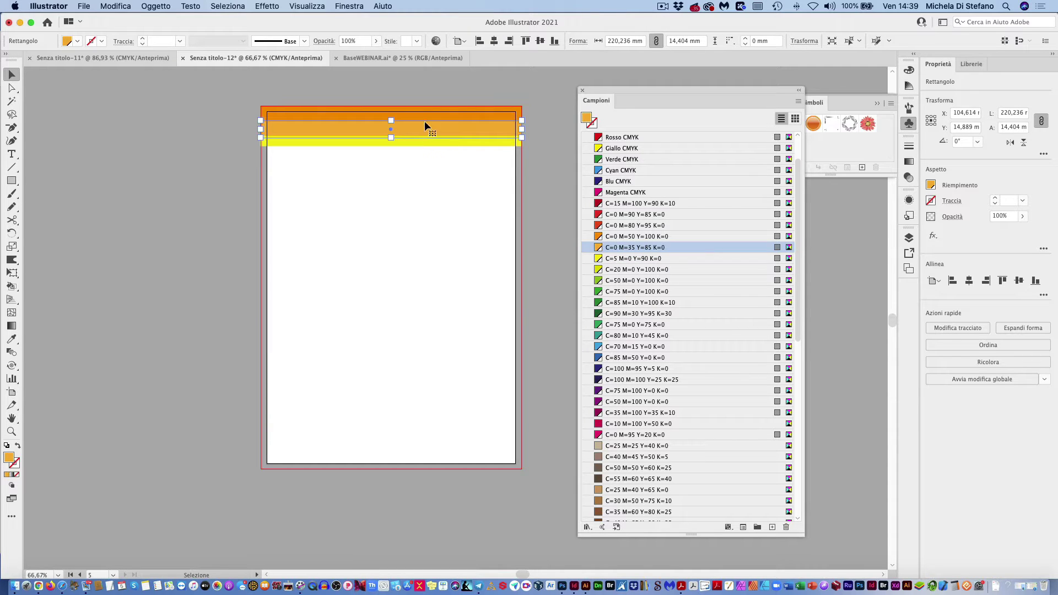
pyautogui.click(410, 149)
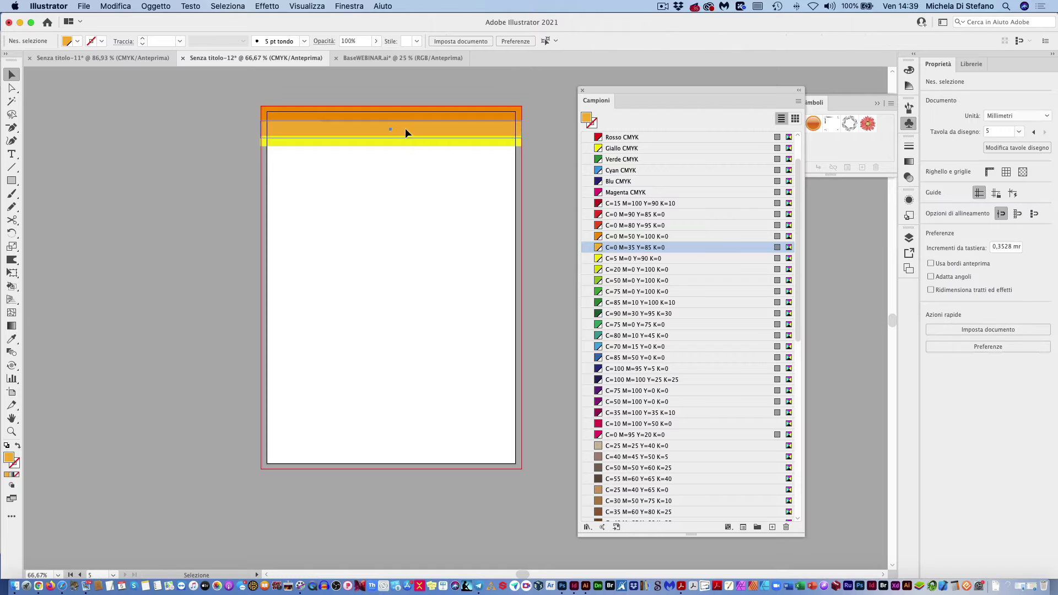
pyautogui.moveTo(392, 139); pyautogui.dragTo(391, 134)
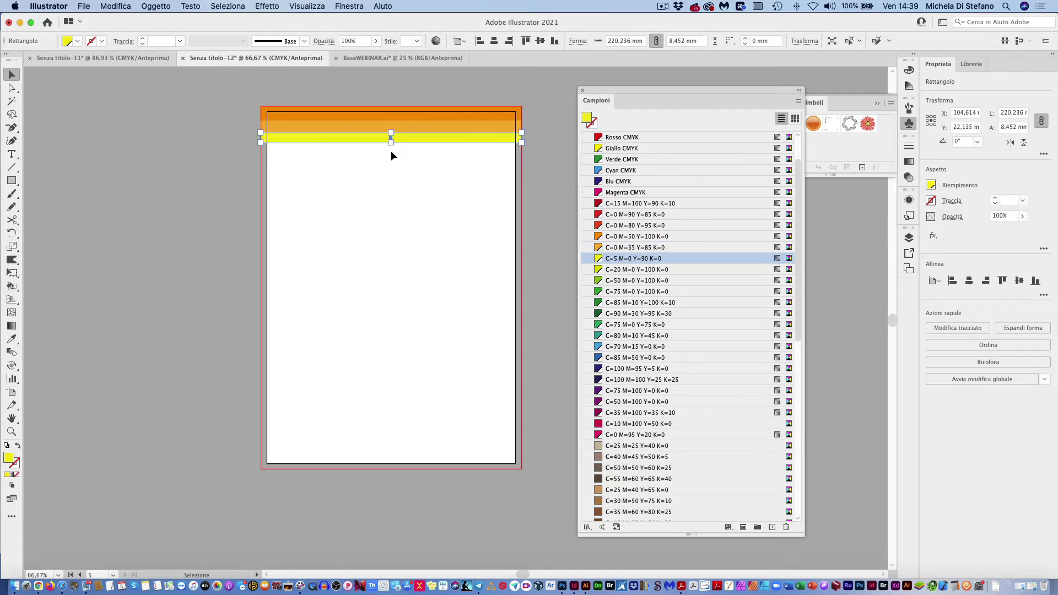
pyautogui.keyDown('shift'); pyautogui.click(394, 117); pyautogui.keyUp('shift')
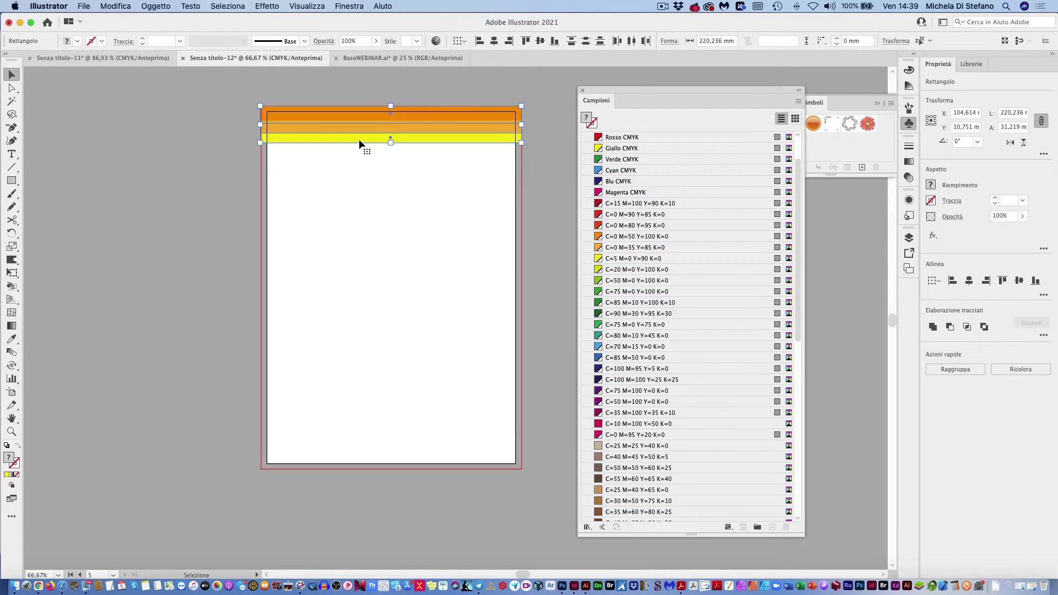
pyautogui.moveTo(358, 141); pyautogui.dragTo(358, 146)
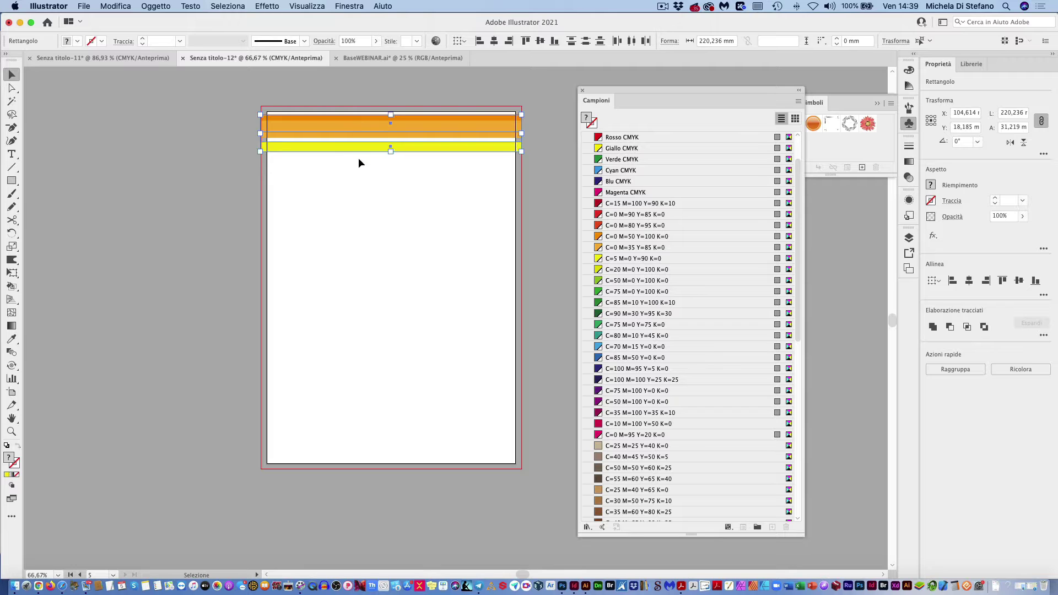
pyautogui.click(359, 157)
pyautogui.click(390, 118)
pyautogui.moveTo(390, 117)
pyautogui.mouseDown()
pyautogui.moveTo(379, 137)
pyautogui.moveTo(462, 104)
pyautogui.mouseUp()
pyautogui.click(485, 187)
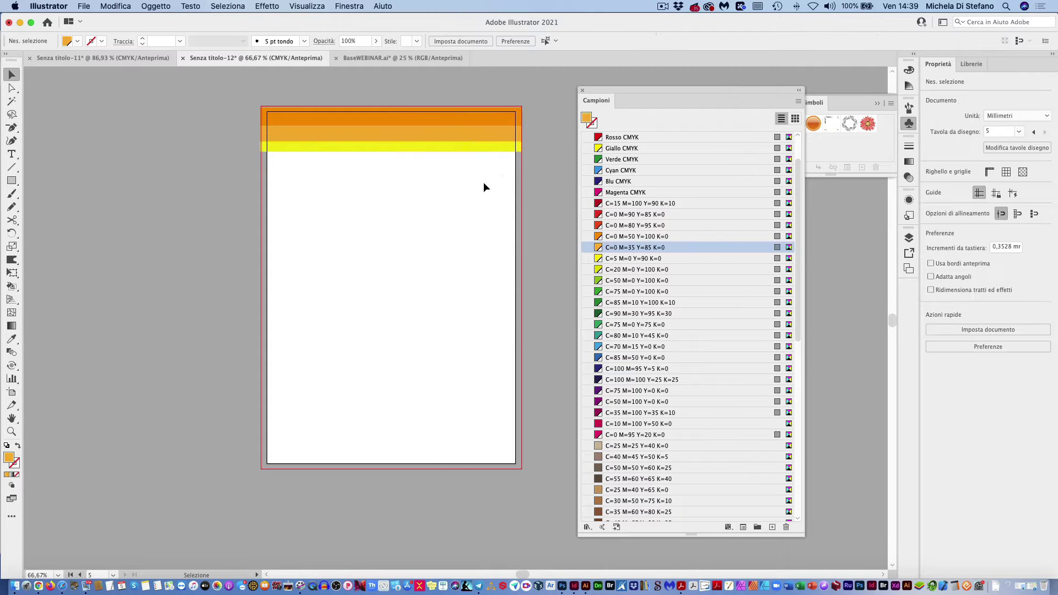
# - Add a thin red band below the yellow one and save all four bands as a pattern swatch
pyautogui.moveTo(457, 150); pyautogui.dragTo(454, 160)
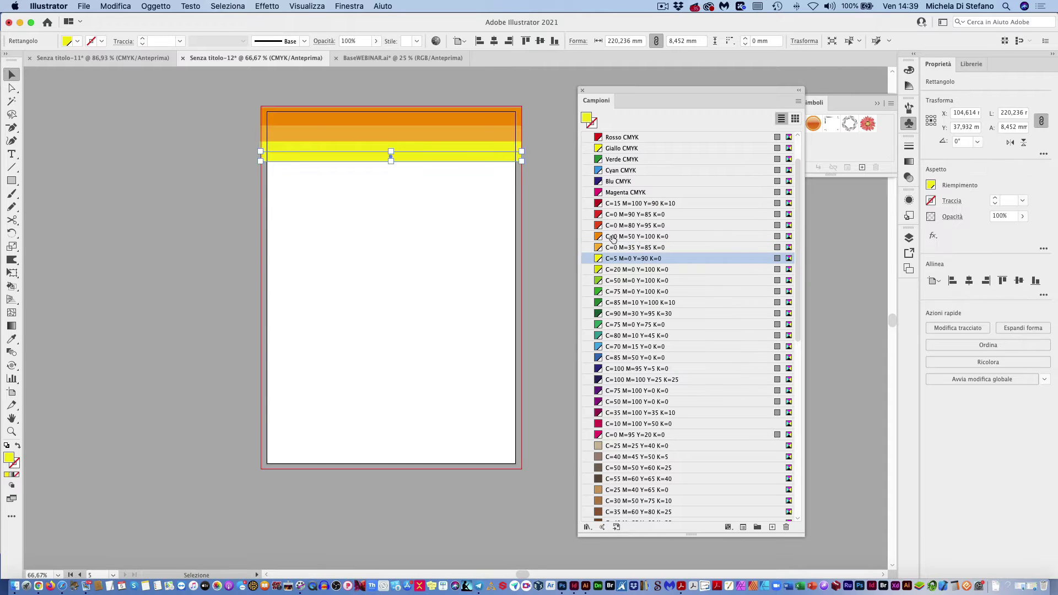
pyautogui.click(613, 238)
pyautogui.click(615, 228)
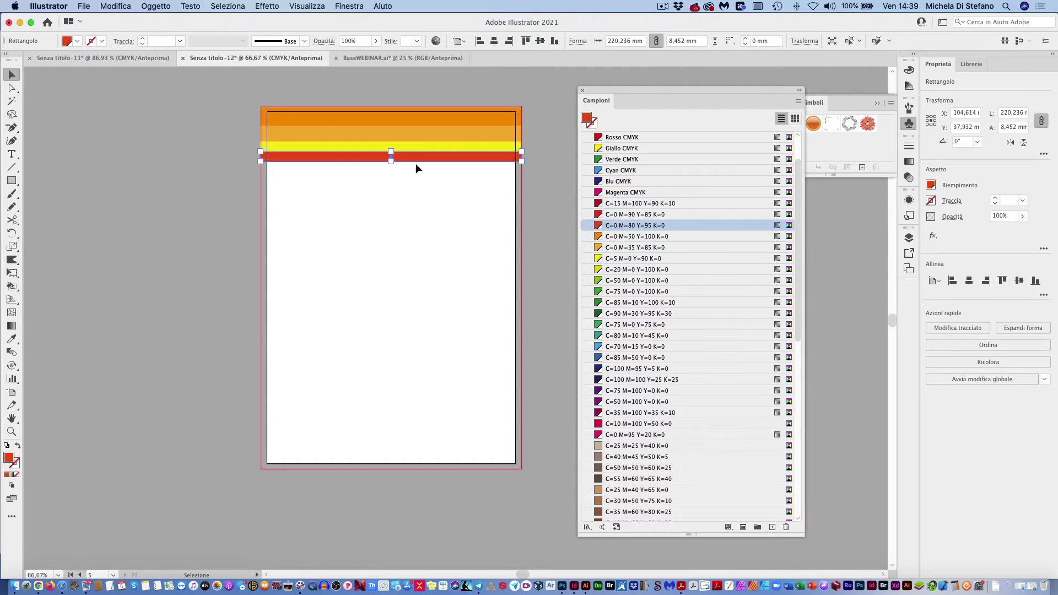
pyautogui.moveTo(392, 161); pyautogui.dragTo(391, 157)
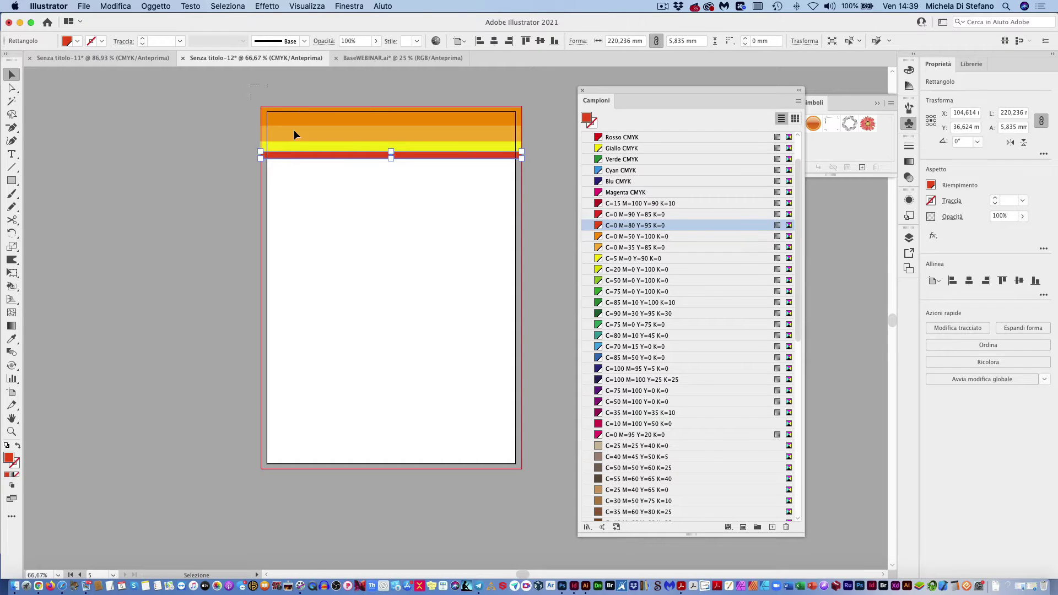
pyautogui.moveTo(397, 196)
pyautogui.mouseDown()
pyautogui.moveTo(434, 113)
pyautogui.moveTo(700, 156)
pyautogui.mouseUp()
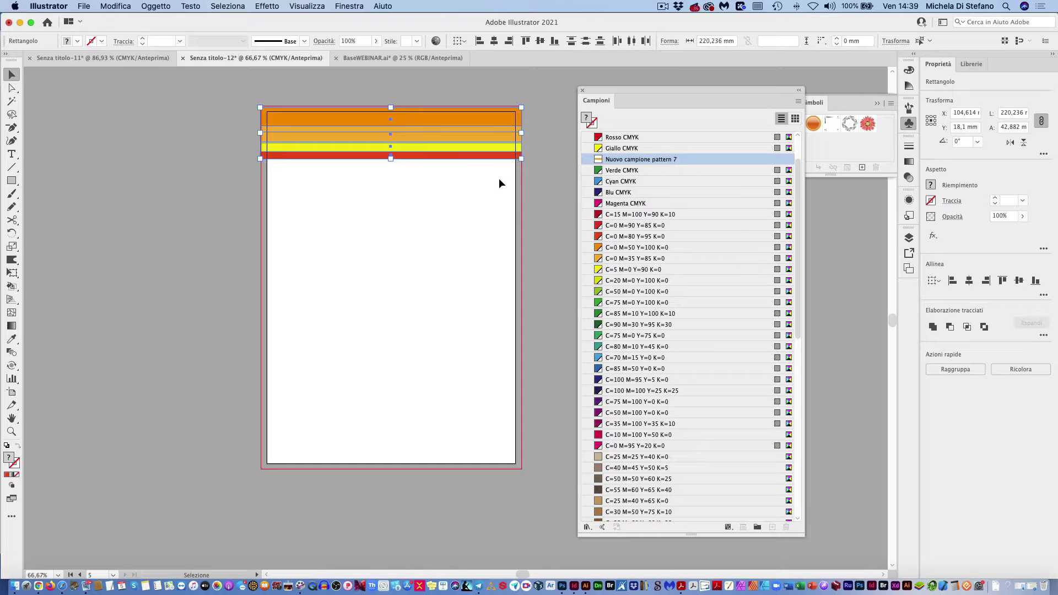
# - Delete the original bands and fill a full-artboard rectangle with the new stripe pattern
pyautogui.click(388, 113)
pyautogui.press('Delete')
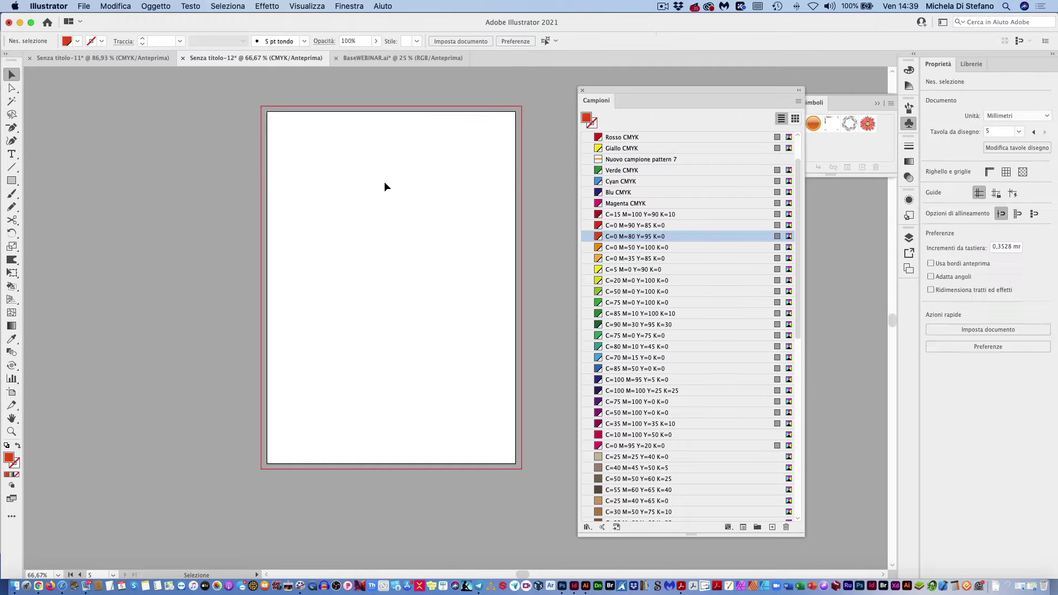
pyautogui.click(11, 180)
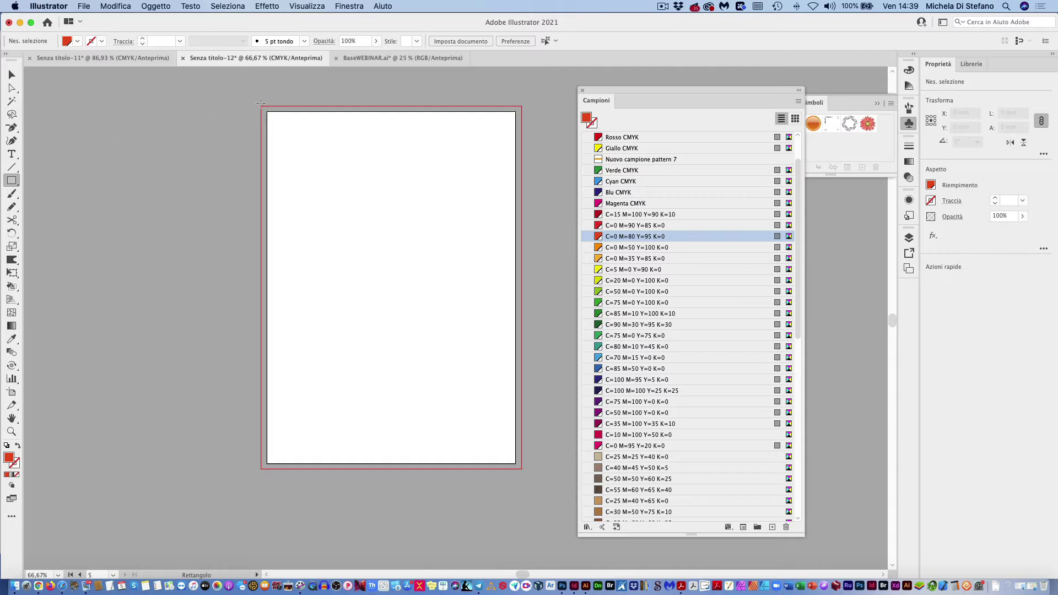
pyautogui.moveTo(261, 103); pyautogui.dragTo(523, 470)
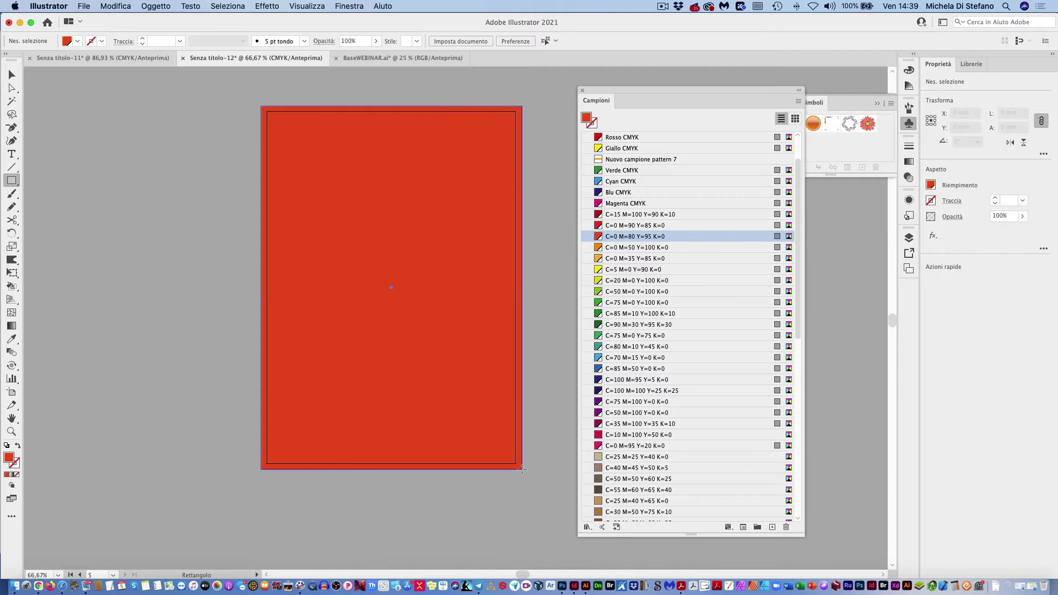
pyautogui.click(621, 160)
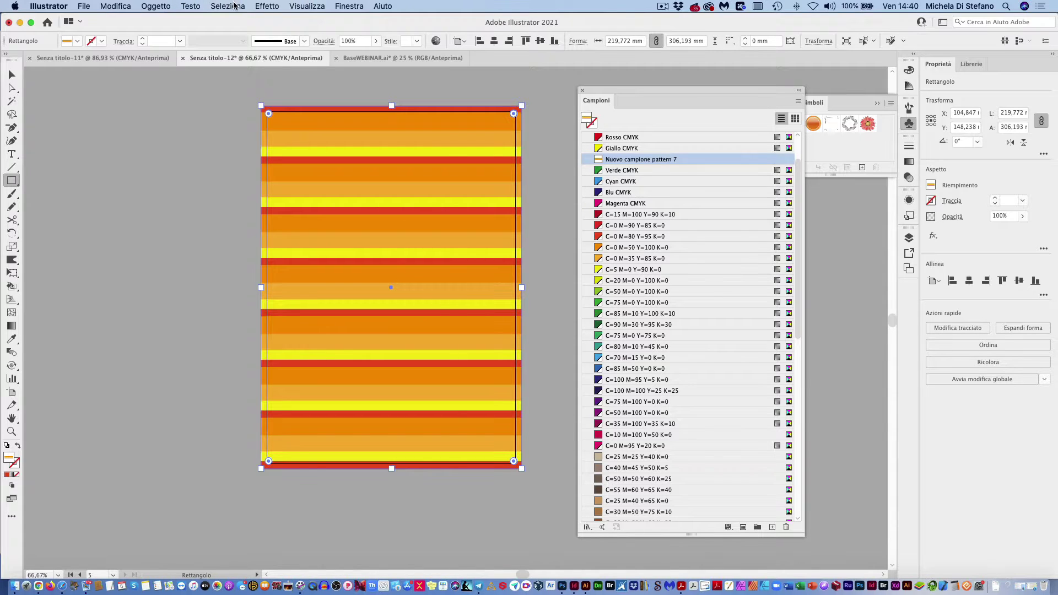
# - Switch the view to Outline and then back to Preview
pyautogui.click(296, 5)
pyautogui.click(303, 25)
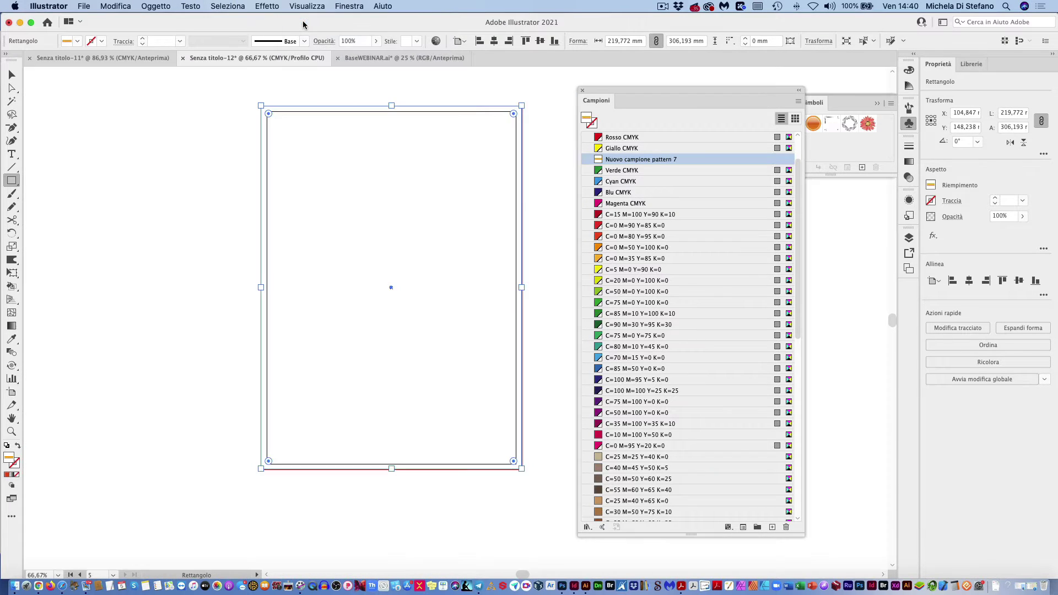
pyautogui.click(307, 6)
pyautogui.click(304, 22)
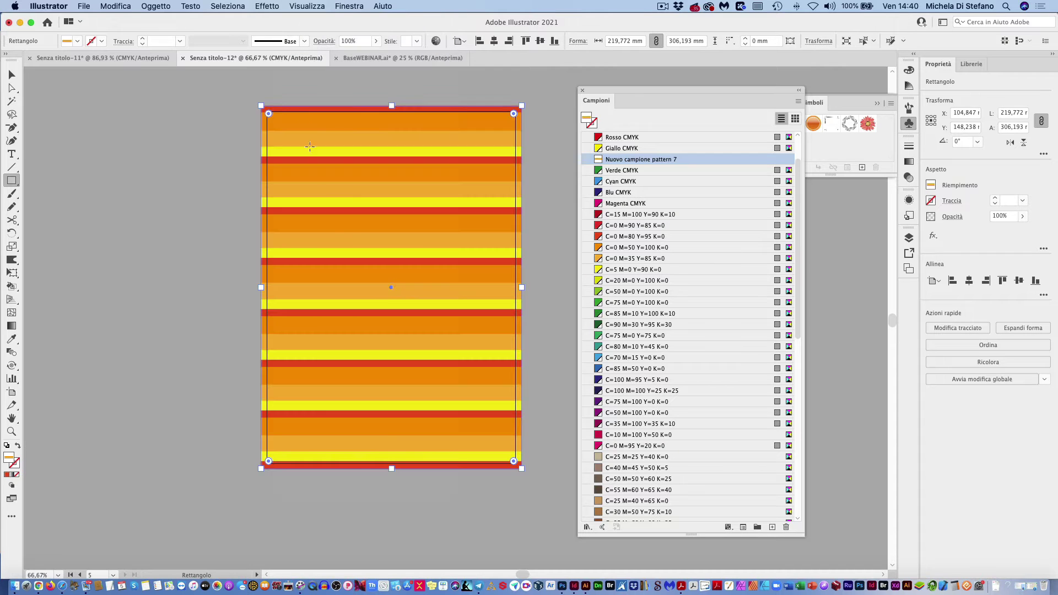
pyautogui.click(157, 6)
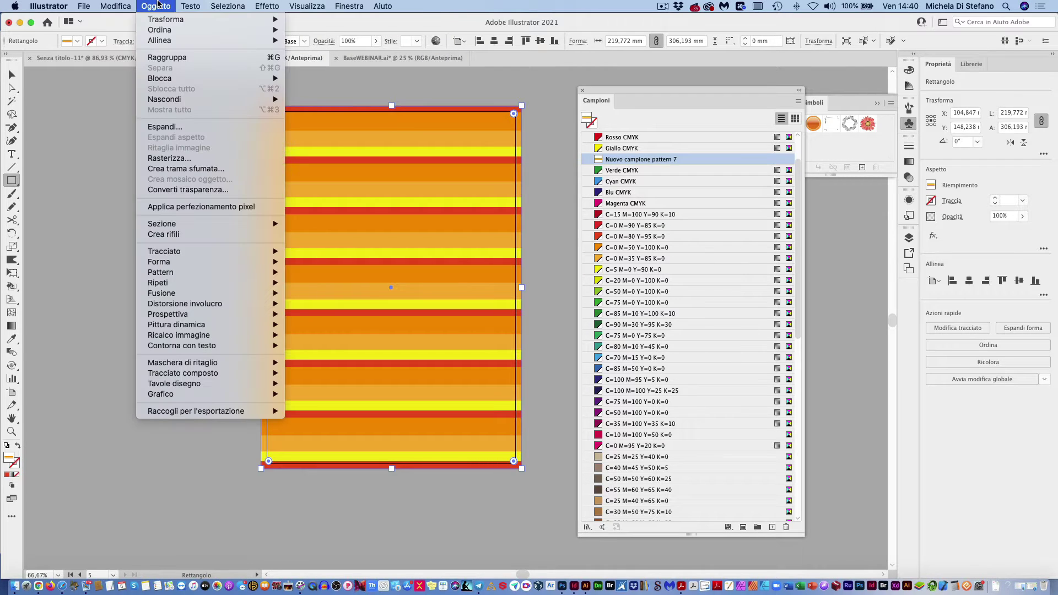
pyautogui.moveTo(165, 18)
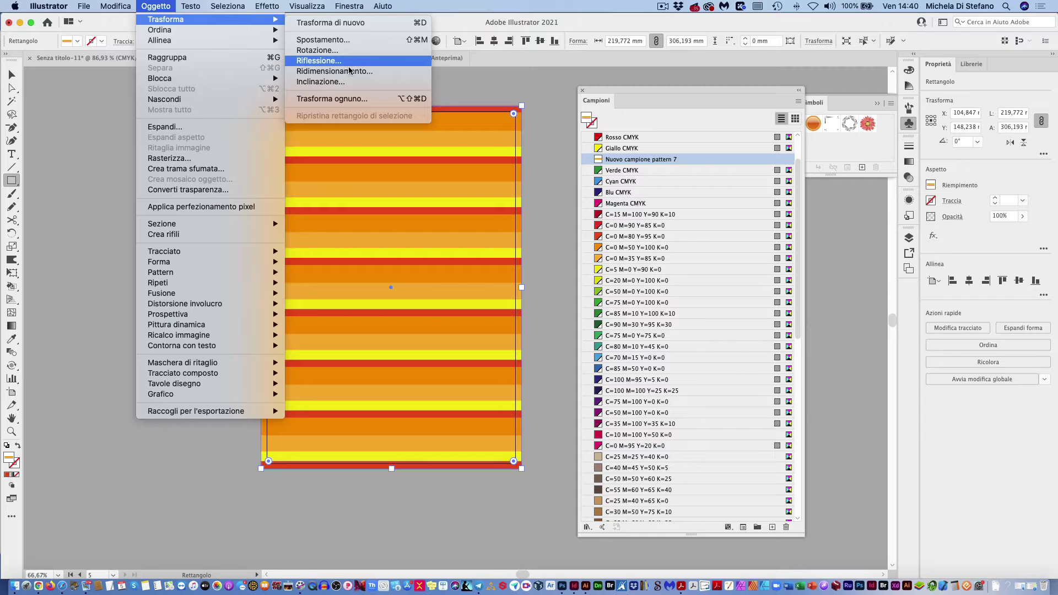
# - In the Scale dialog, transform only the pattern and preview 60% and 80%
pyautogui.click(351, 74)
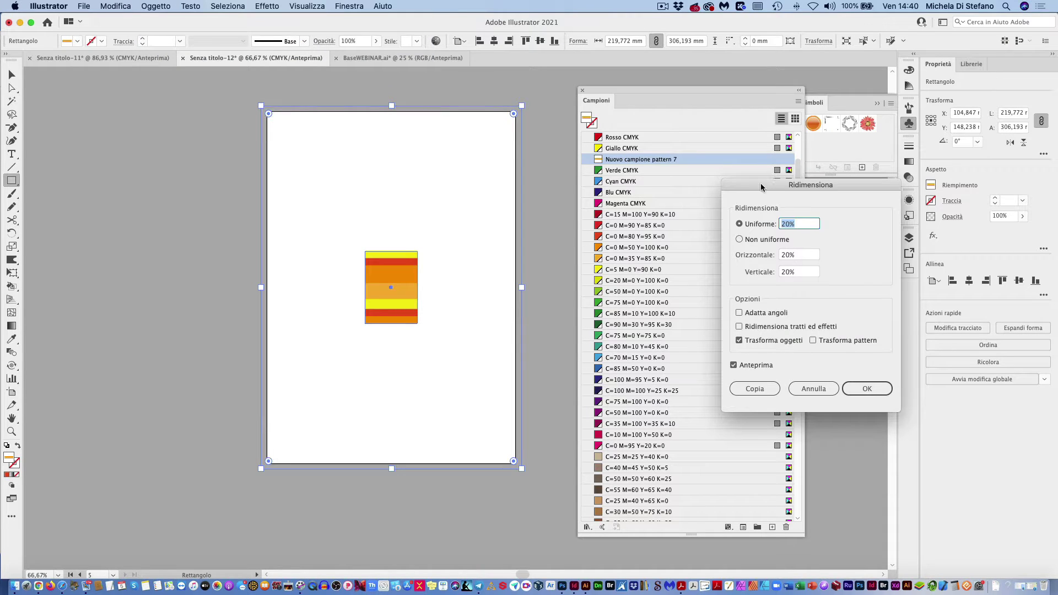
pyautogui.moveTo(762, 187); pyautogui.dragTo(551, 137)
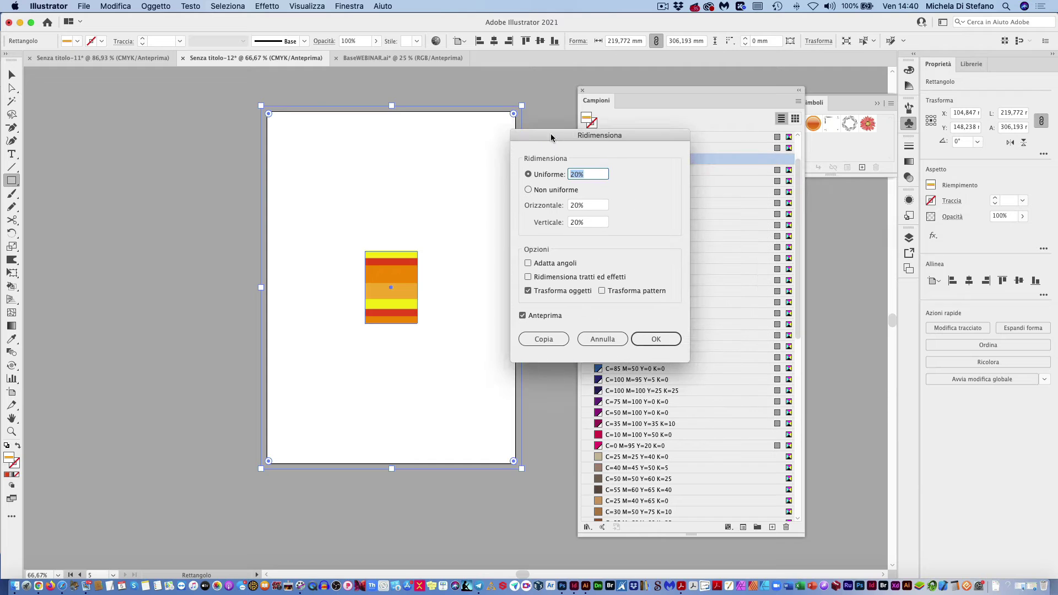
pyautogui.click(527, 291)
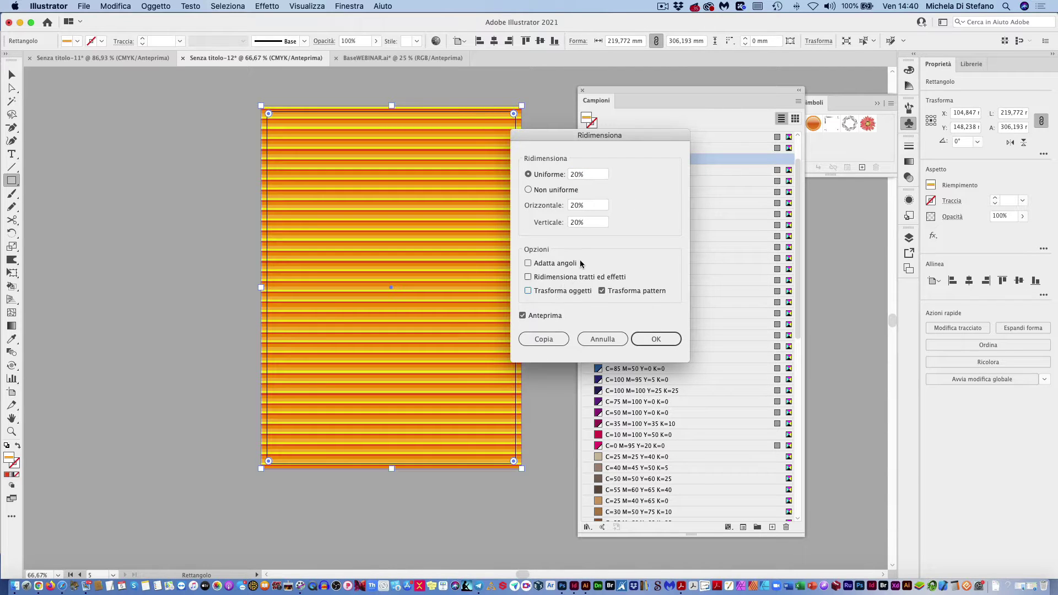
pyautogui.doubleClick(589, 174)
pyautogui.write('60')
pyautogui.press('Tab')
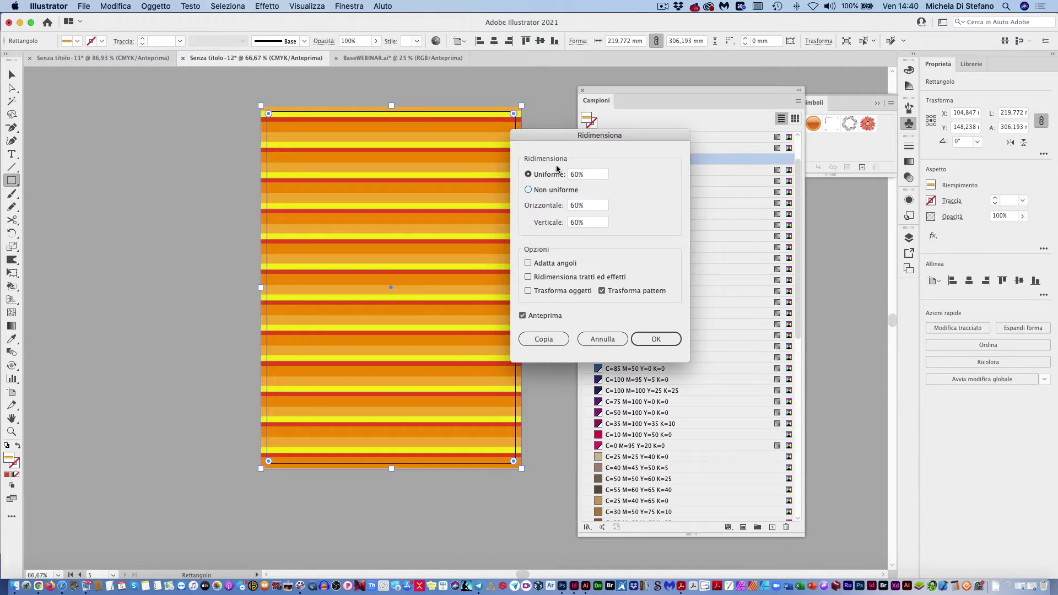
pyautogui.moveTo(592, 174); pyautogui.dragTo(552, 174)
pyautogui.write('8')
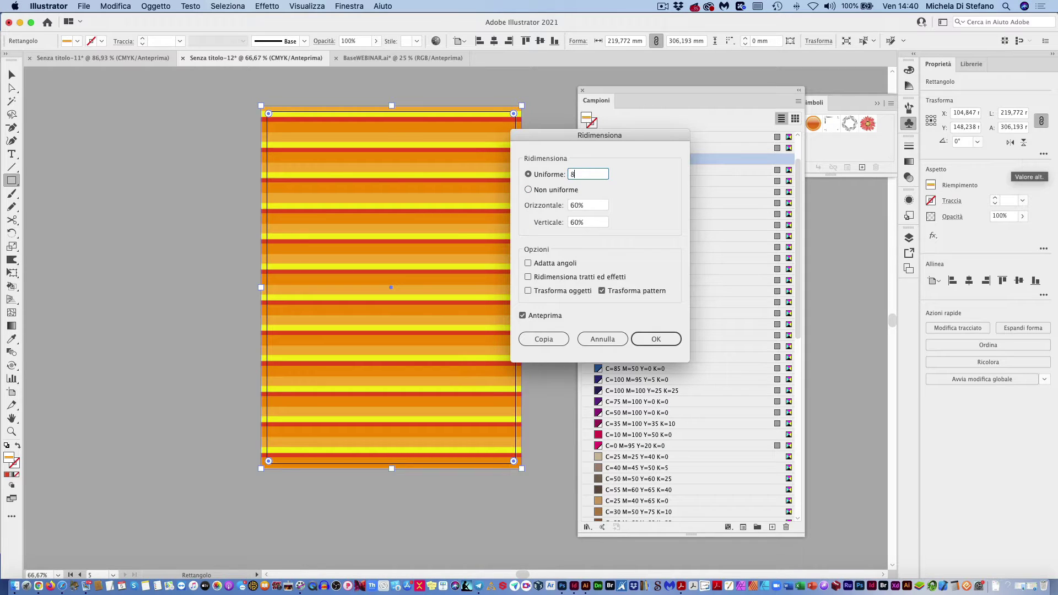
pyautogui.write('0')
pyautogui.press('Tab')
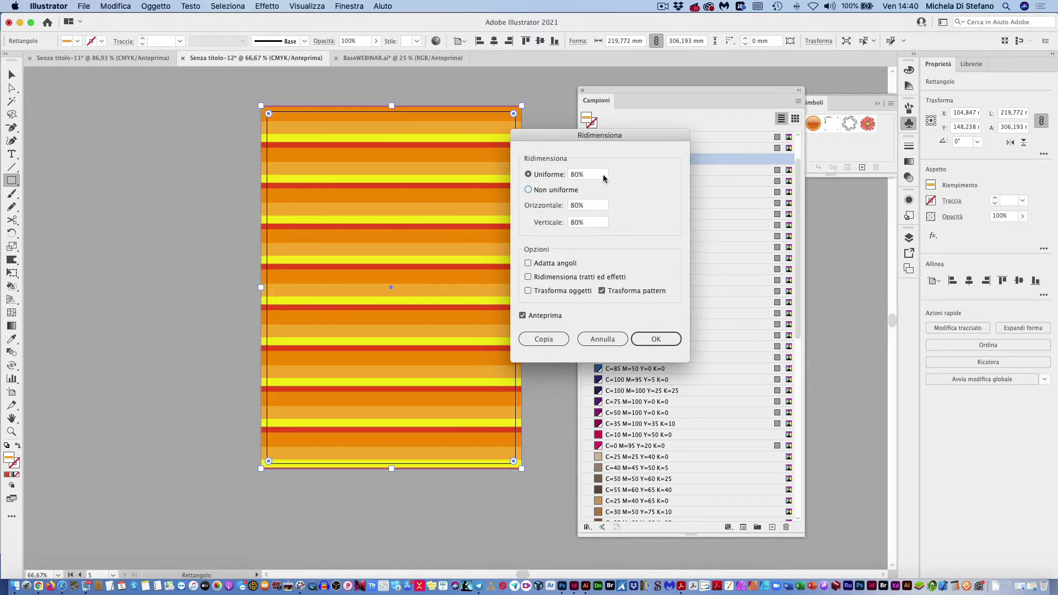
# - Preview 30%, then settle on a 50% uniform pattern scale and confirm
pyautogui.moveTo(604, 175); pyautogui.dragTo(571, 175)
pyautogui.write('30')
pyautogui.press('Tab')
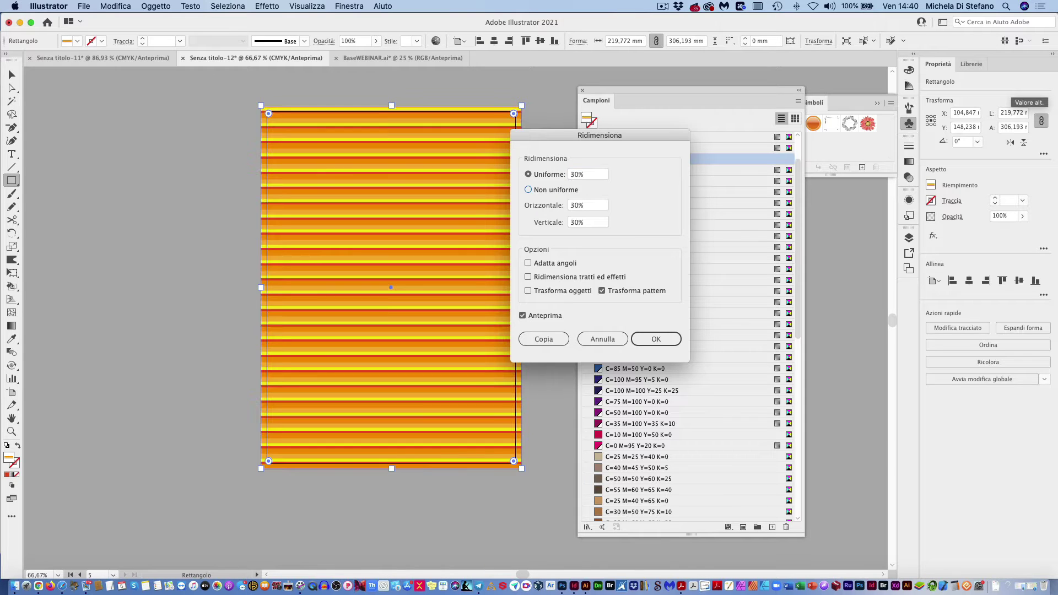
pyautogui.click(592, 176)
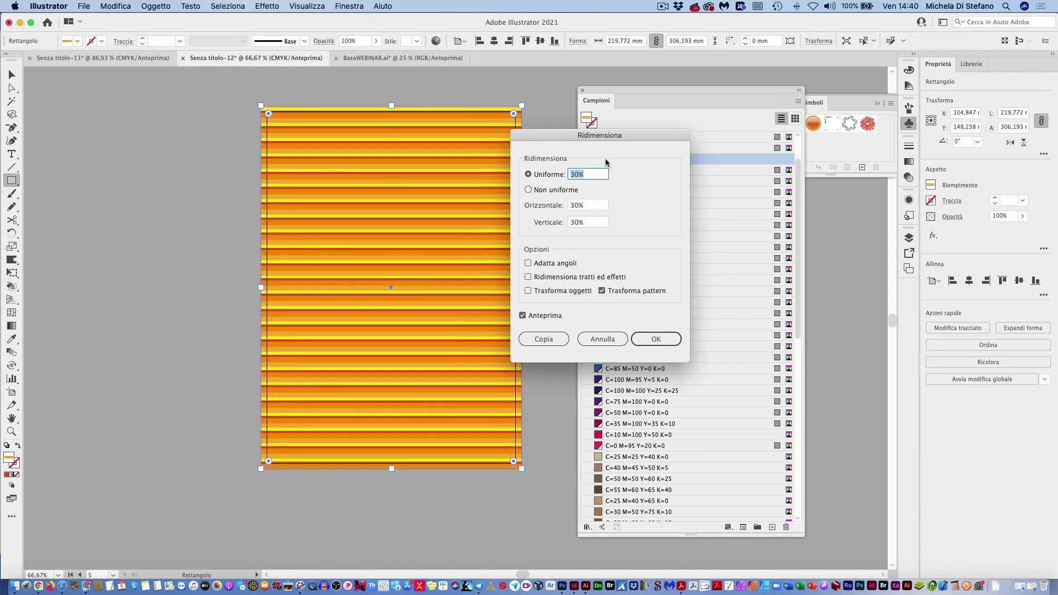
pyautogui.write('50')
pyautogui.press('Tab')
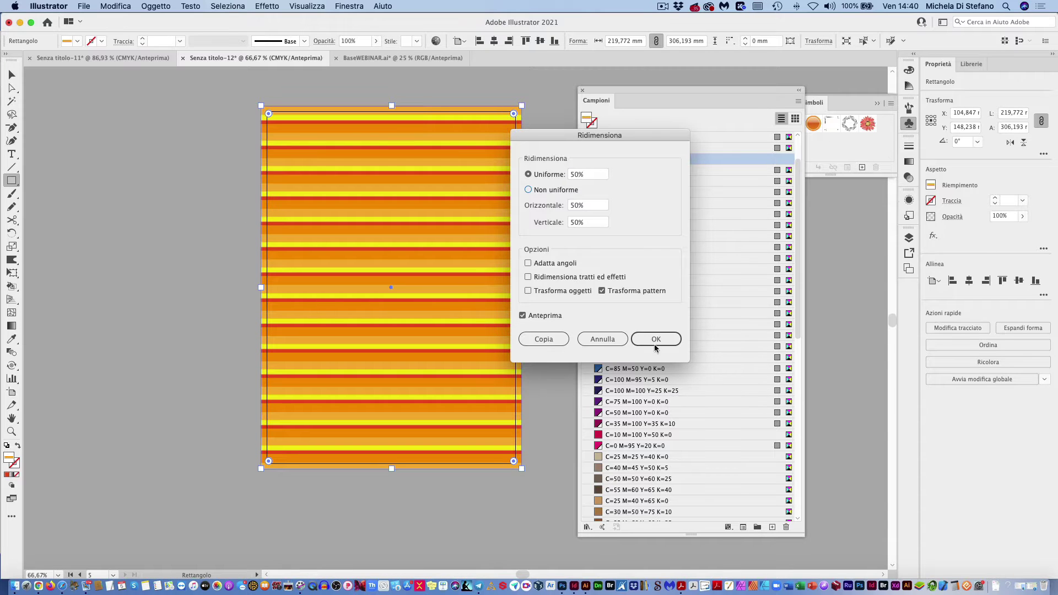
pyautogui.click(523, 316)
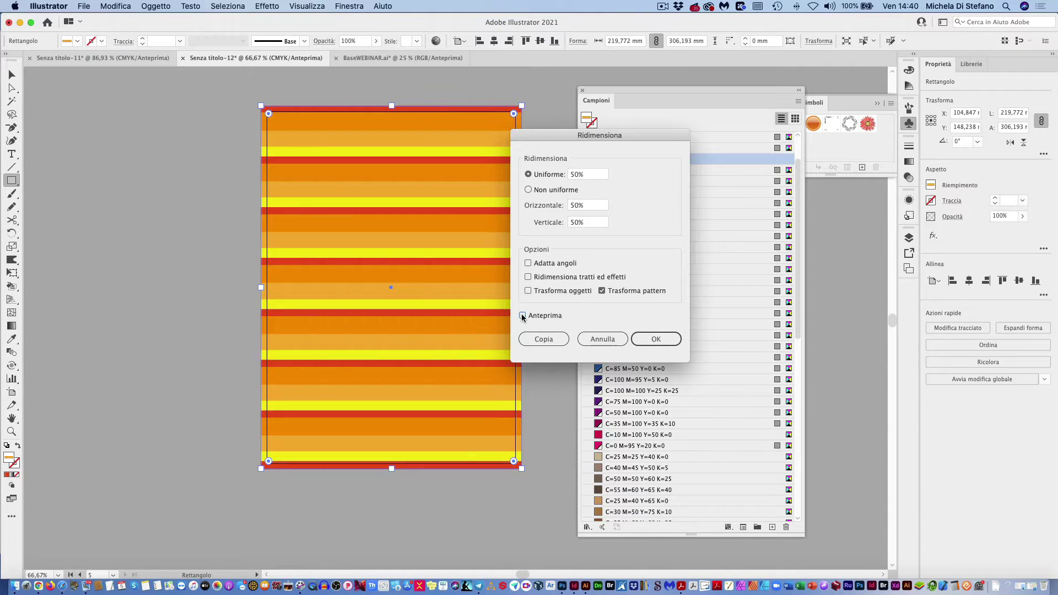
pyautogui.click(522, 316)
pyautogui.click(656, 339)
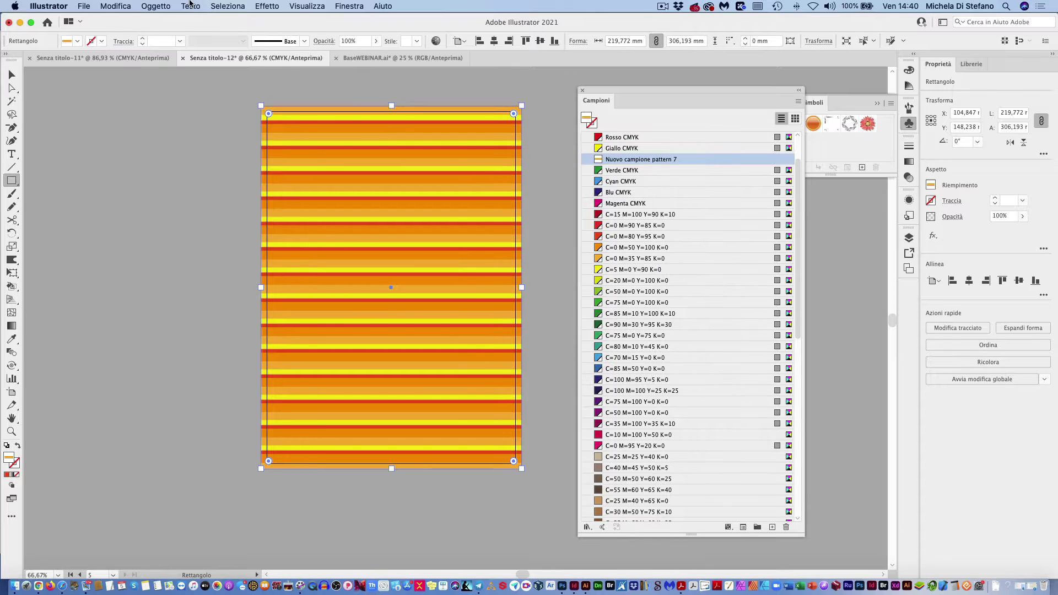
pyautogui.click(163, 5)
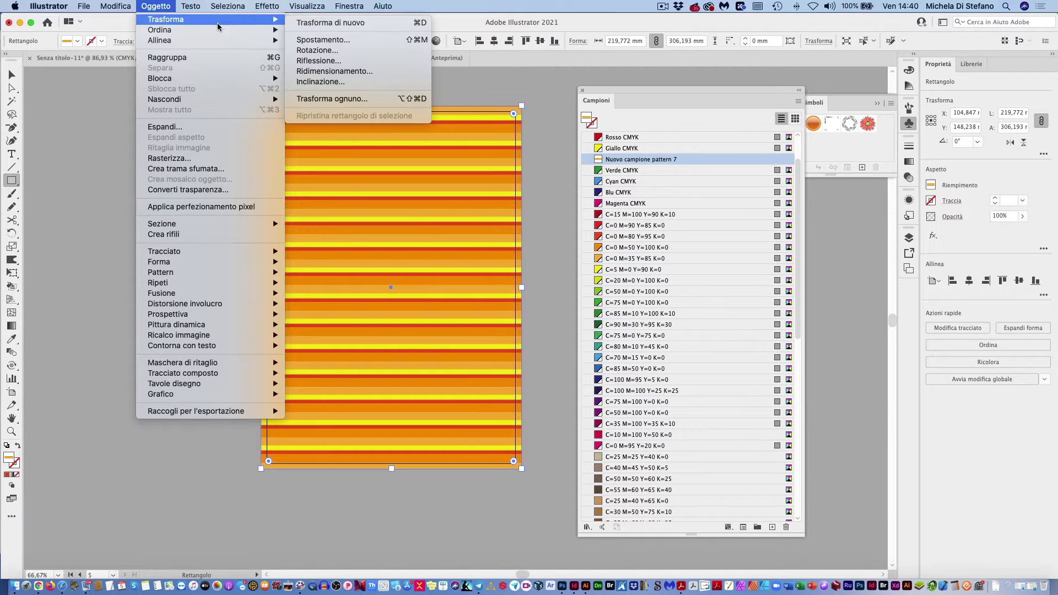
pyautogui.moveTo(166, 18)
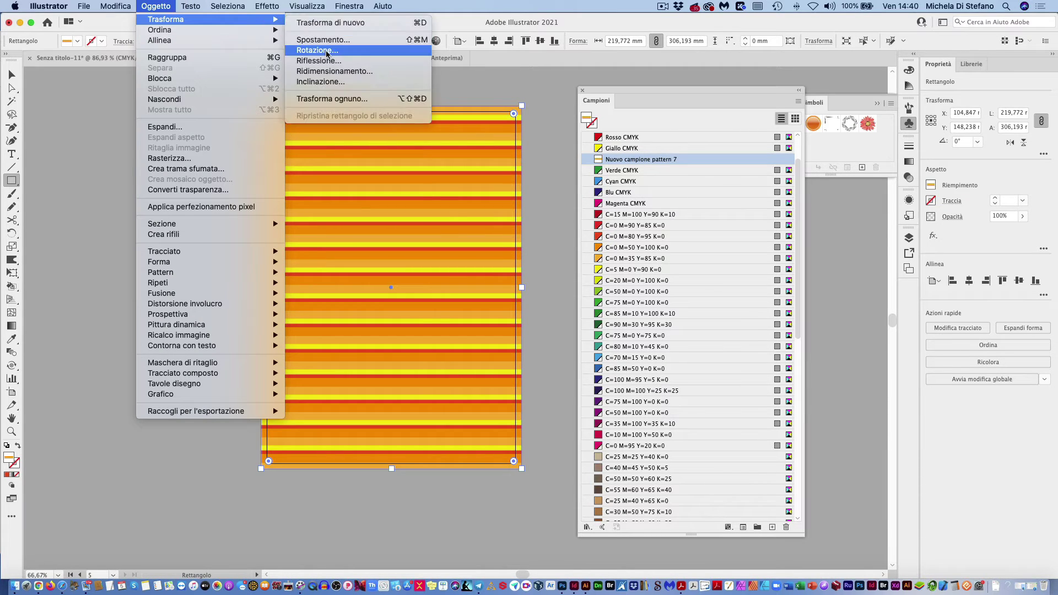
# - Rotate only the rectangle's stripe pattern by 30° in the Rotate dialog
pyautogui.click(327, 53)
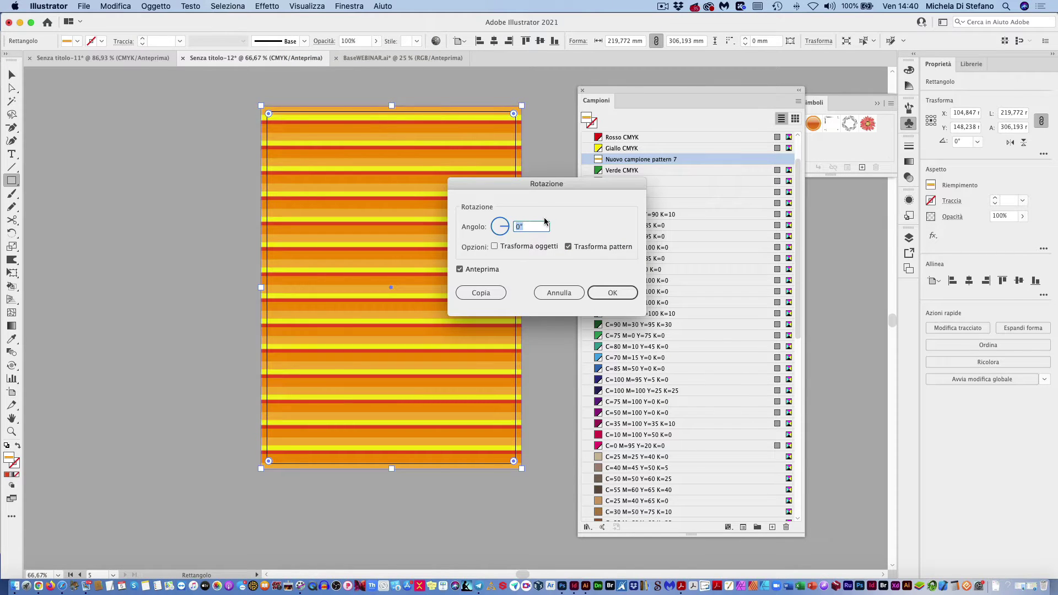
pyautogui.write('3')
pyautogui.press('Tab')
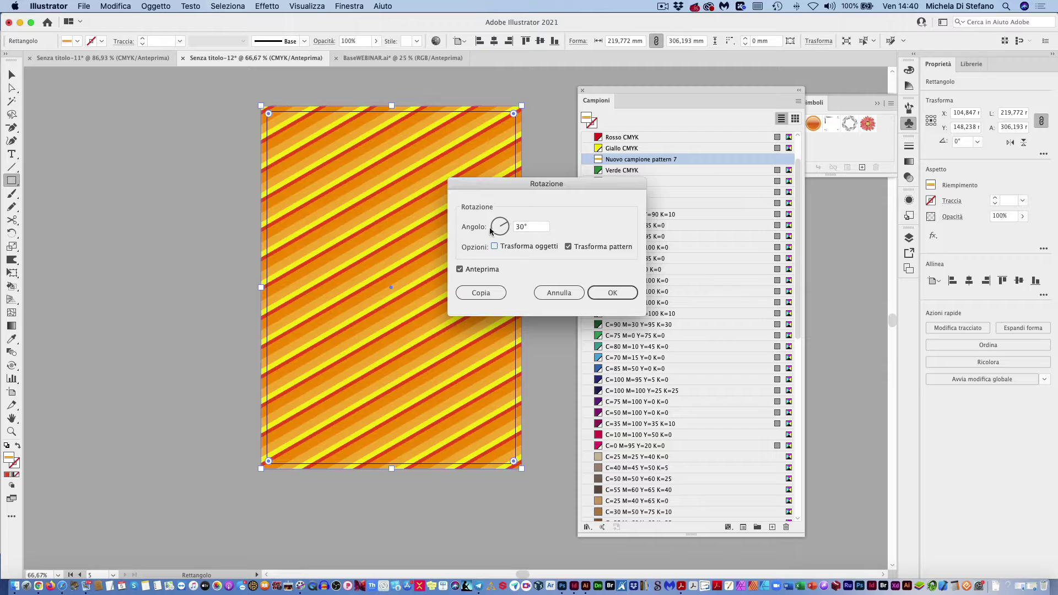
pyautogui.click(612, 293)
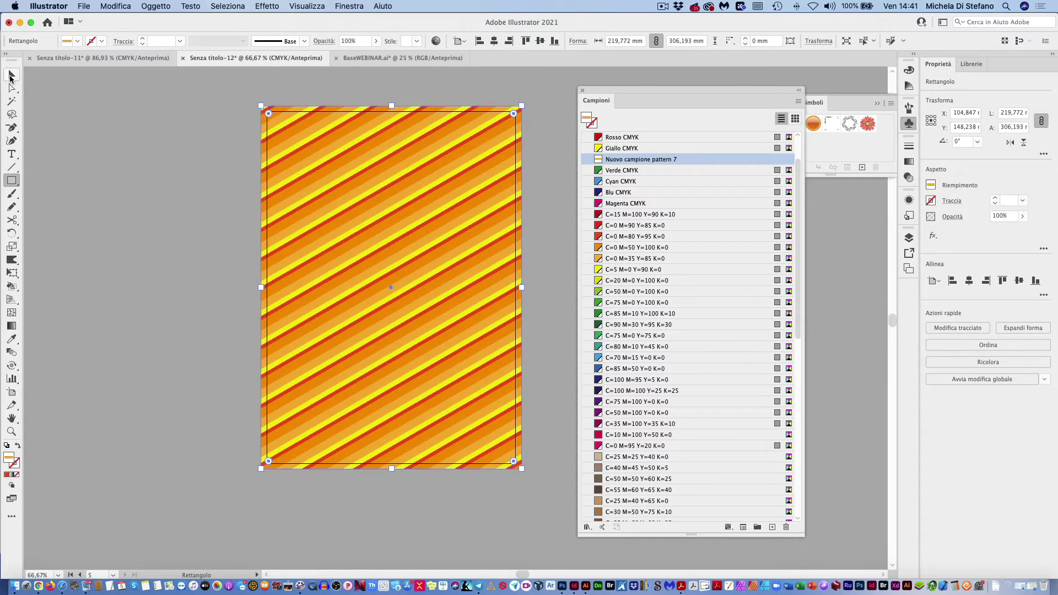
pyautogui.click(12, 75)
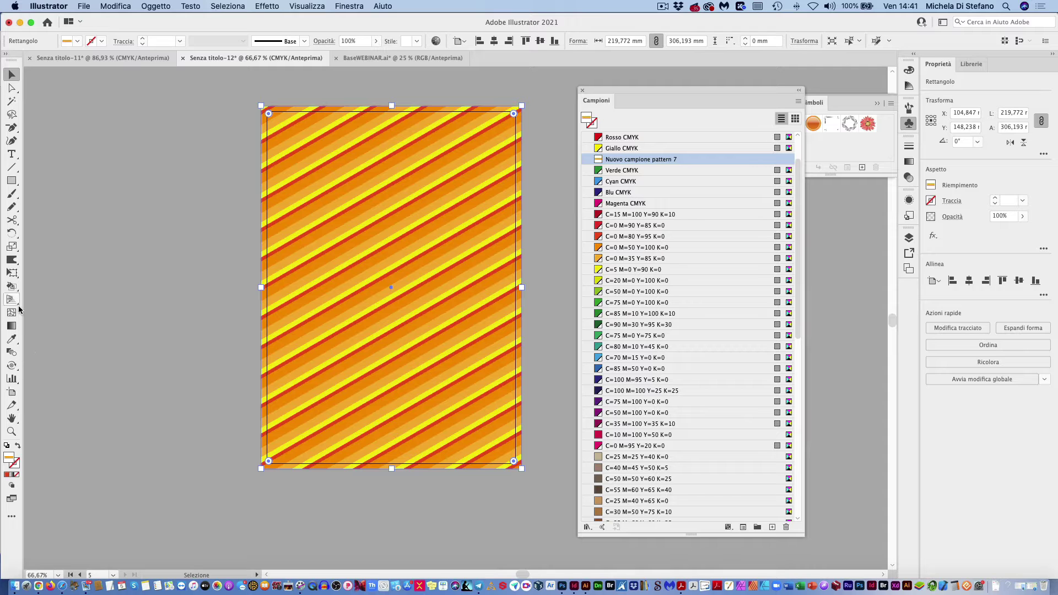
# - Shift the striped artboard left, duplicate it to the right, and select the copied rectangle
pyautogui.click(19, 392)
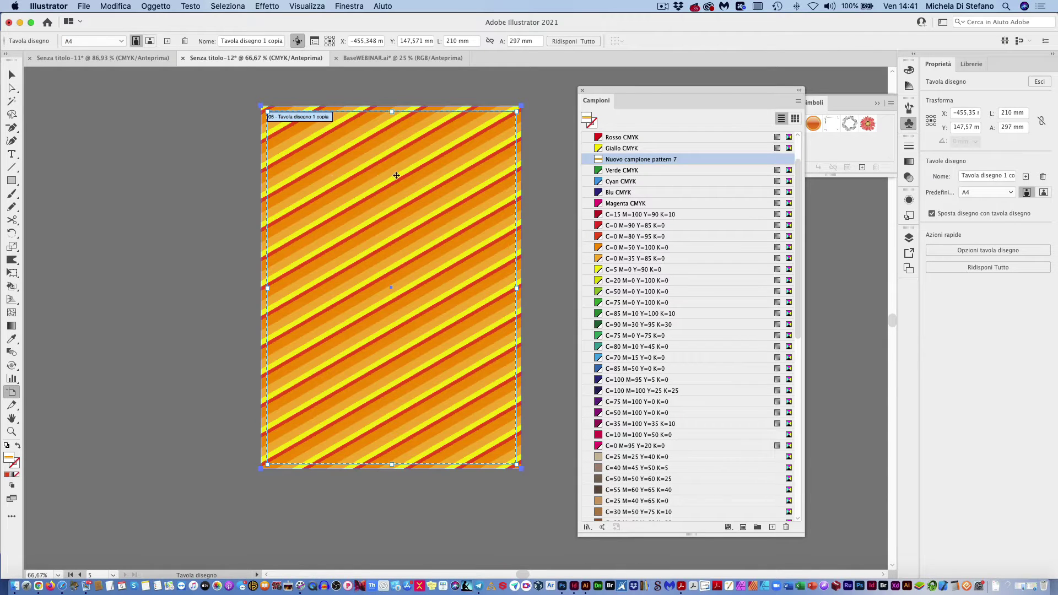
pyautogui.moveTo(396, 175); pyautogui.dragTo(148, 169)
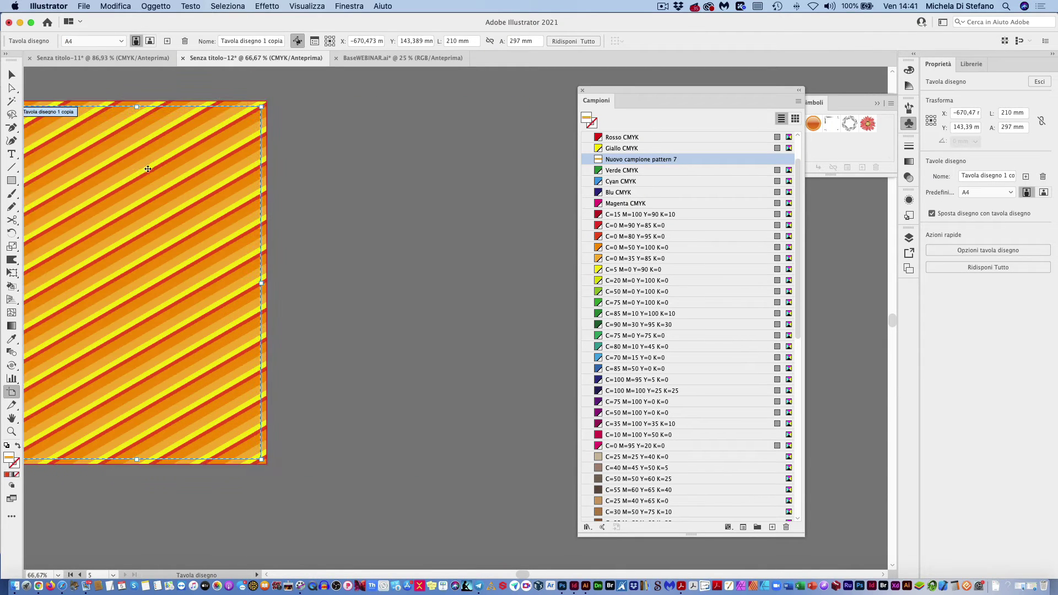
pyautogui.moveTo(130, 173); pyautogui.dragTo(425, 176)
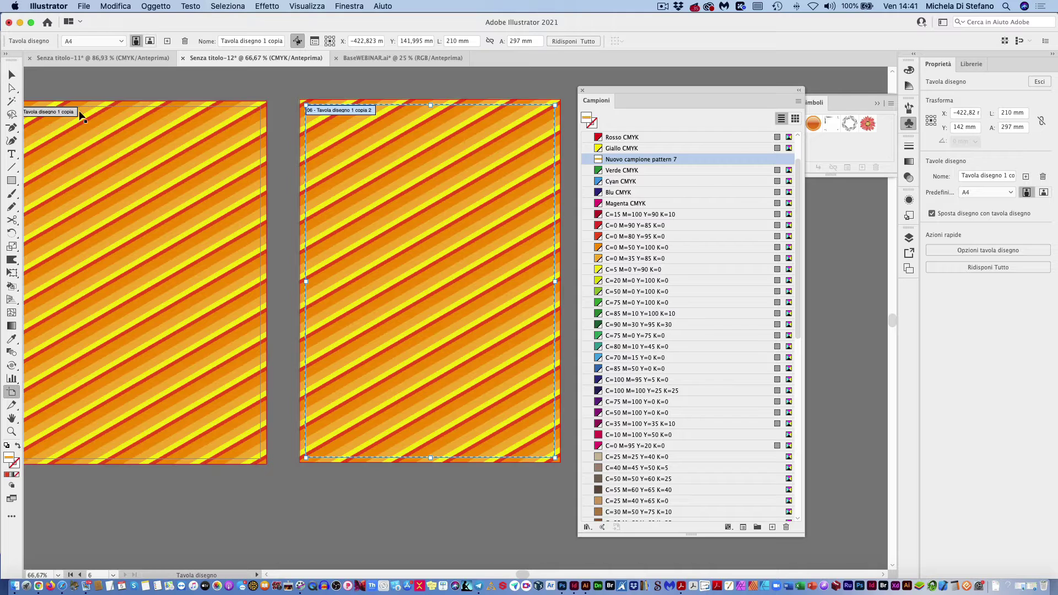
pyautogui.click(11, 74)
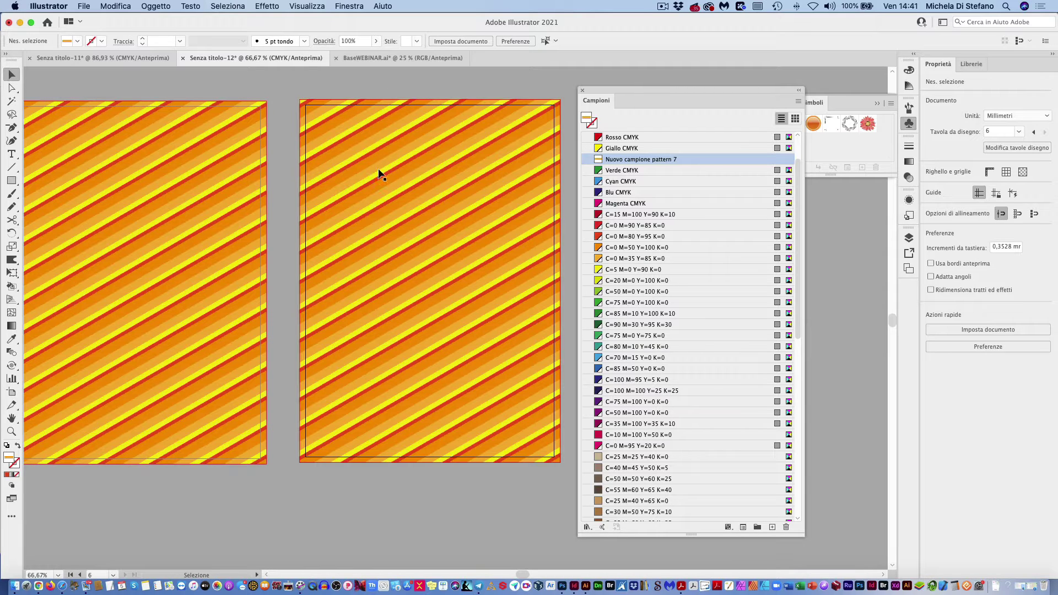
pyautogui.click(411, 135)
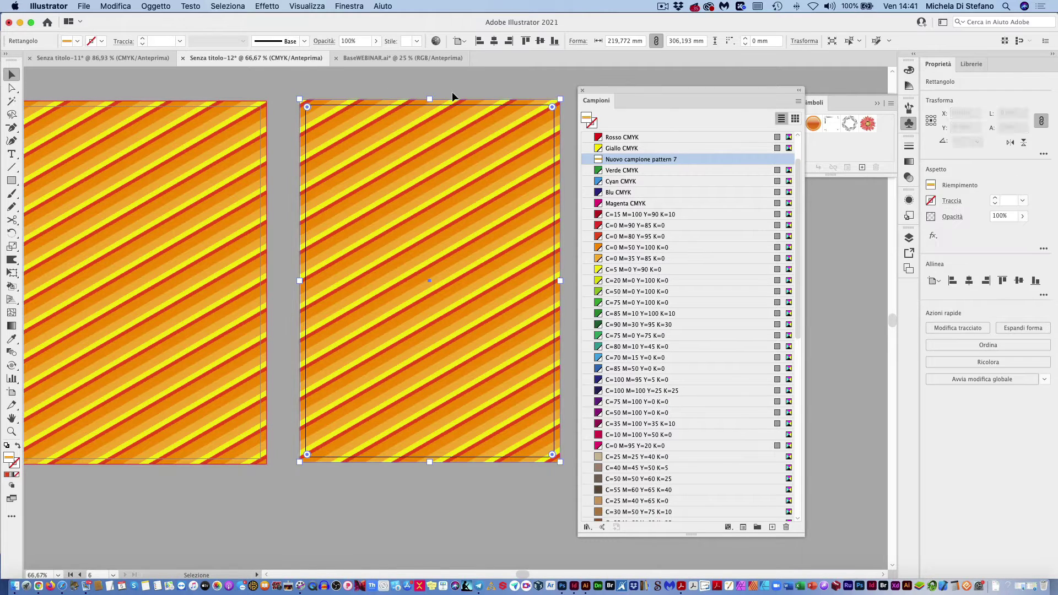
# - Rotate and unlink the Recolor harmony wheel to turn the copy's stripes green and blue
pyautogui.click(436, 41)
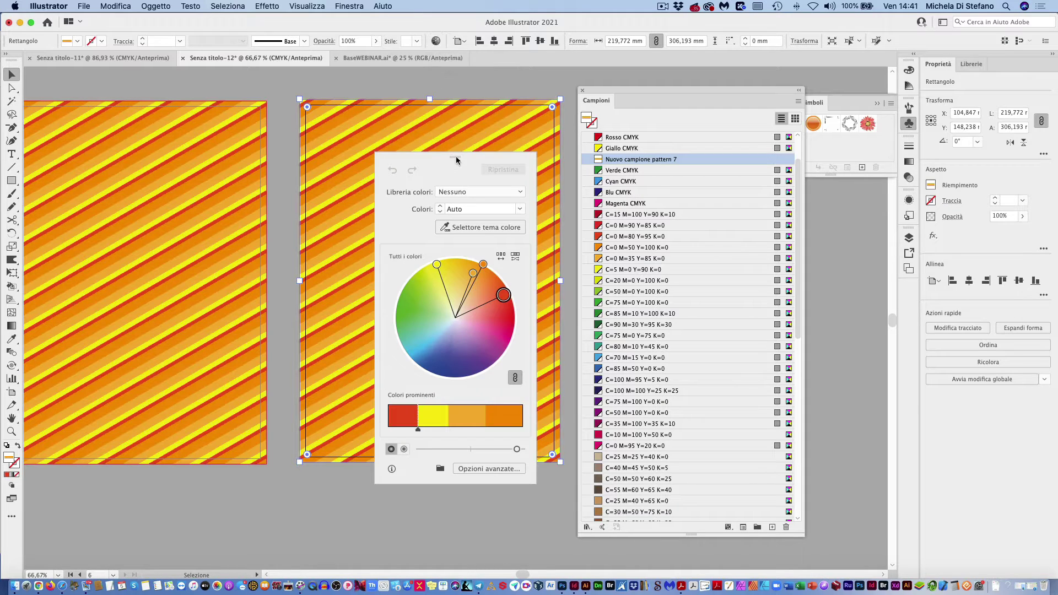
pyautogui.moveTo(445, 156); pyautogui.dragTo(243, 97)
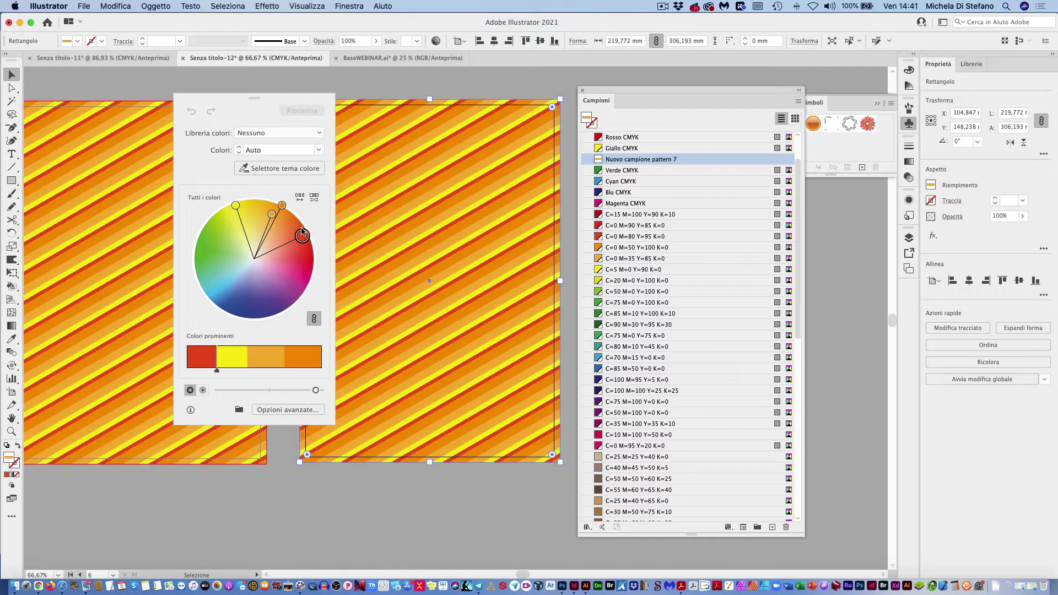
pyautogui.moveTo(302, 235)
pyautogui.mouseDown()
pyautogui.moveTo(307, 258)
pyautogui.moveTo(255, 312)
pyautogui.moveTo(210, 255)
pyautogui.moveTo(255, 208)
pyautogui.moveTo(204, 231)
pyautogui.mouseUp()
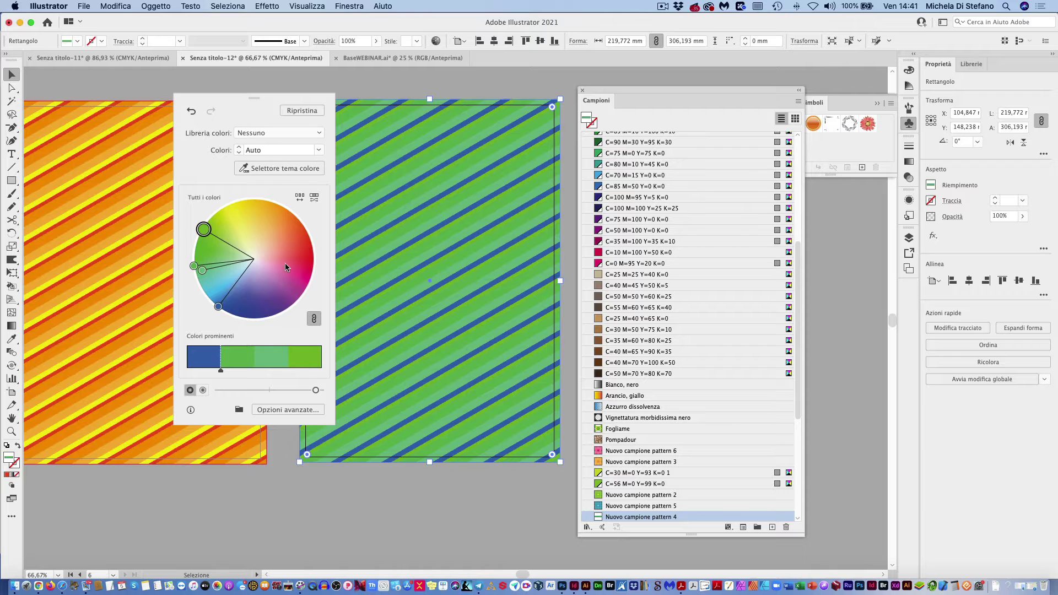
pyautogui.click(314, 319)
pyautogui.moveTo(203, 270)
pyautogui.mouseDown()
pyautogui.moveTo(207, 253)
pyautogui.moveTo(237, 262)
pyautogui.moveTo(255, 224)
pyautogui.moveTo(222, 227)
pyautogui.mouseUp()
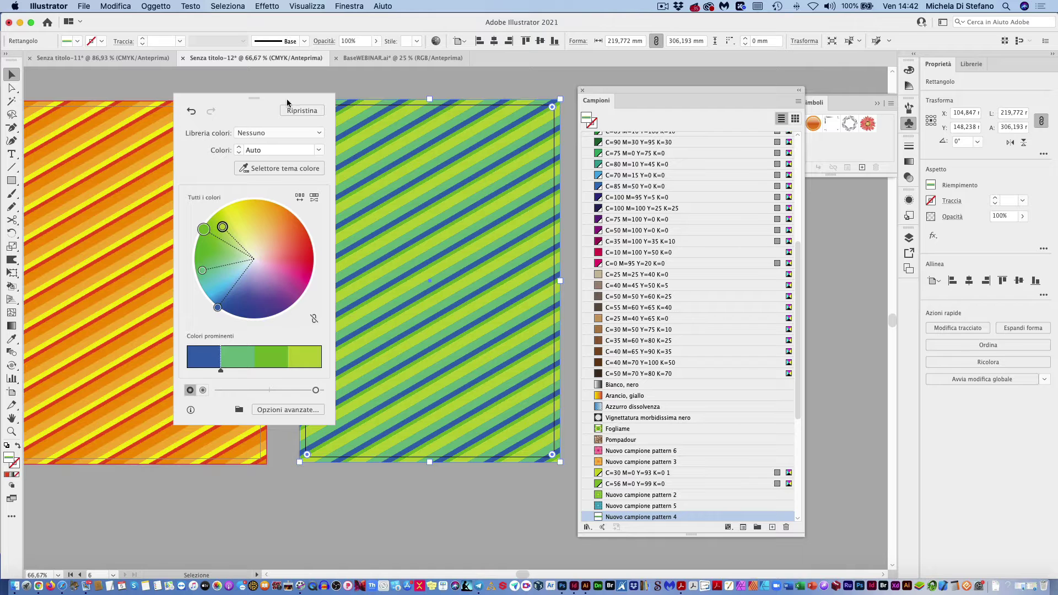
# - Deselect, scroll right and add a new blank artboard, Tavola disegno 7, beside the stripes
pyautogui.click(196, 84)
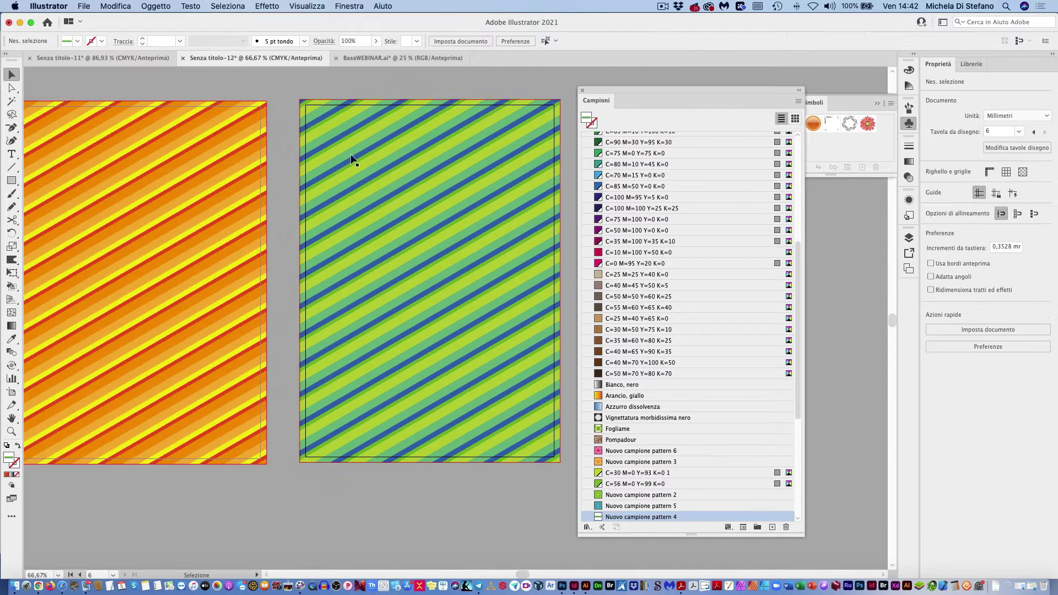
pyautogui.scroll(-10, 667, 446)
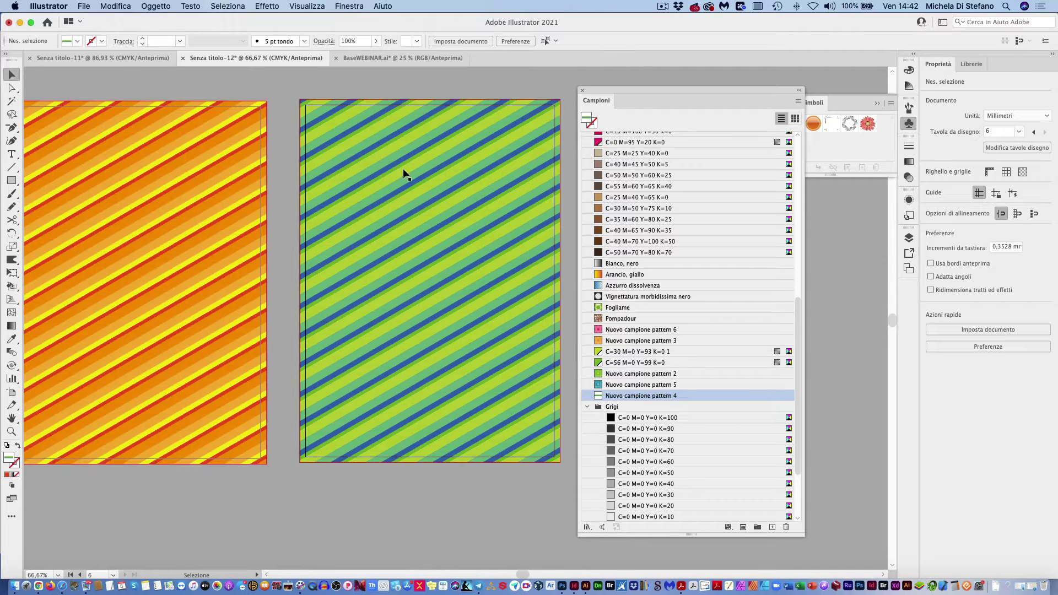
pyautogui.hscroll(1, 432, 270)
pyautogui.hscroll(3, 432, 270)
pyautogui.hscroll(1, 432, 270)
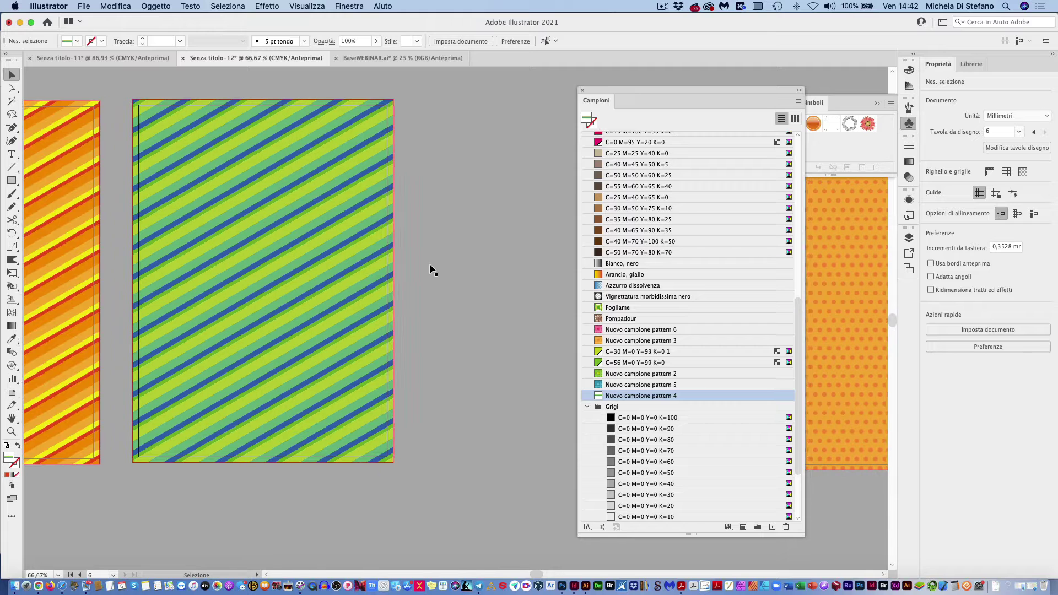
pyautogui.hscroll(3, 432, 270)
pyautogui.hscroll(2, 432, 270)
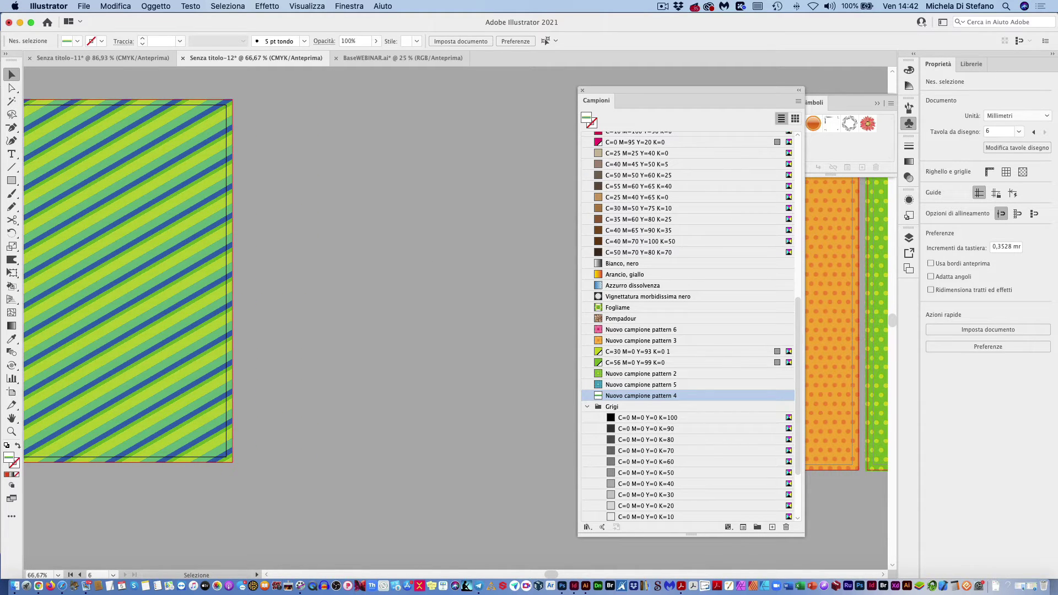
pyautogui.click(12, 392)
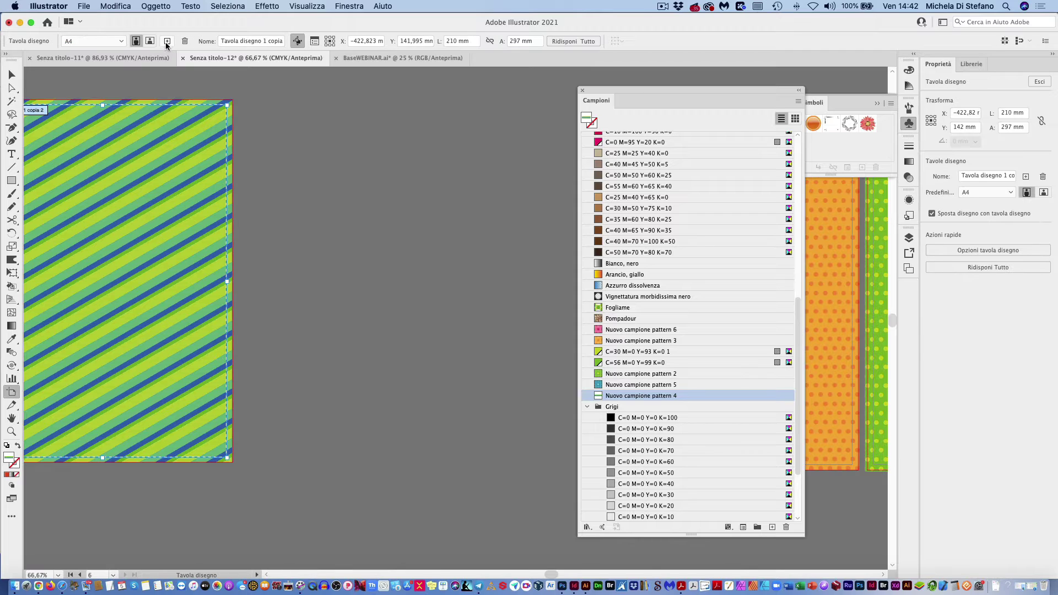
pyautogui.click(167, 42)
pyautogui.hscroll(3, 416, 223)
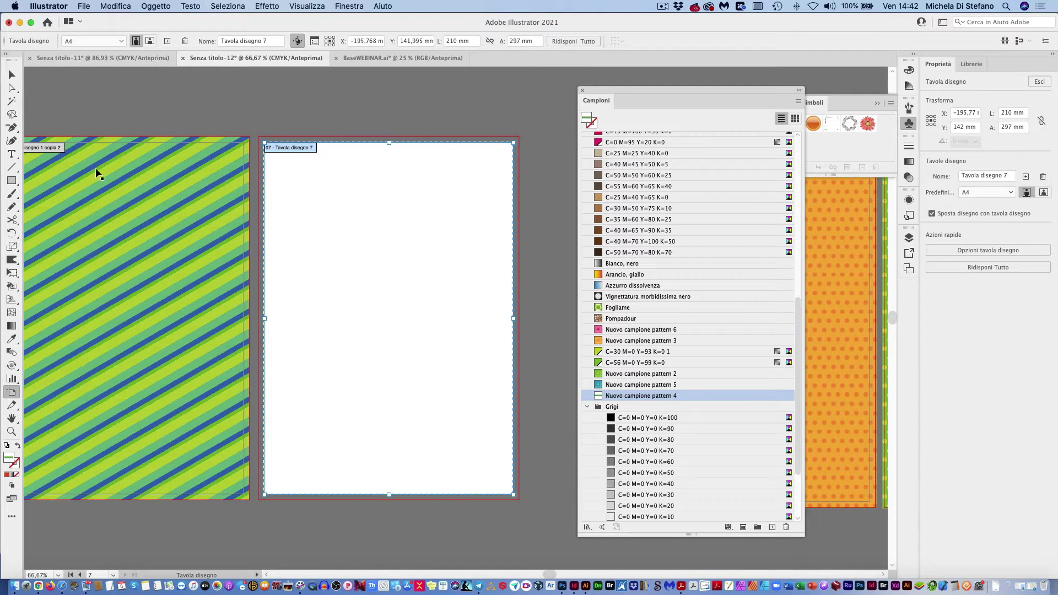
# - Draw a tall narrow ellipse, fill it with C=0 M=95 Y=20 K=0, and move it up
pyautogui.click(12, 180)
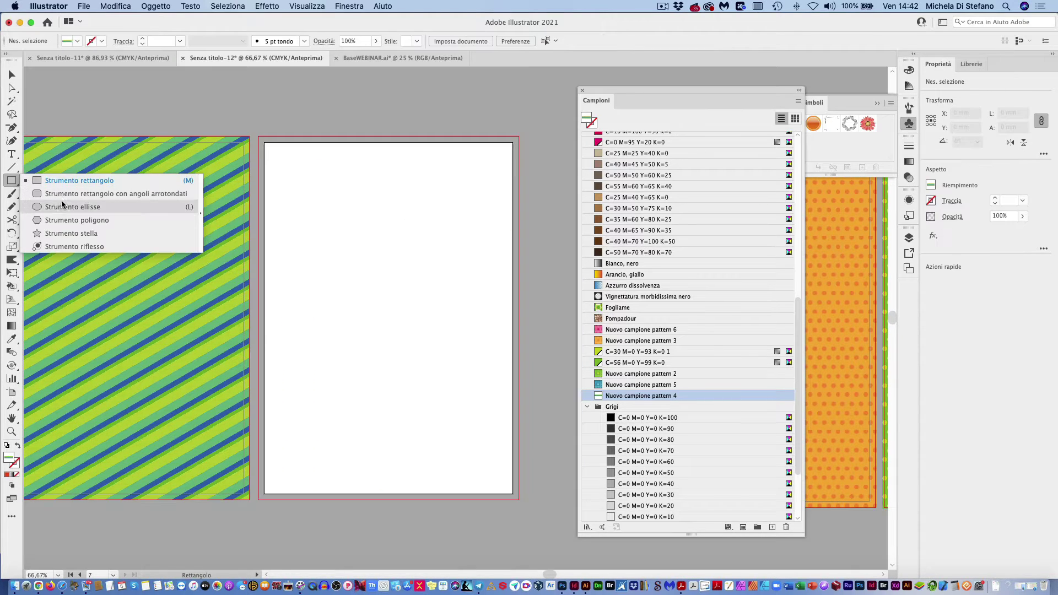
pyautogui.click(62, 205)
pyautogui.moveTo(355, 197); pyautogui.dragTo(372, 253)
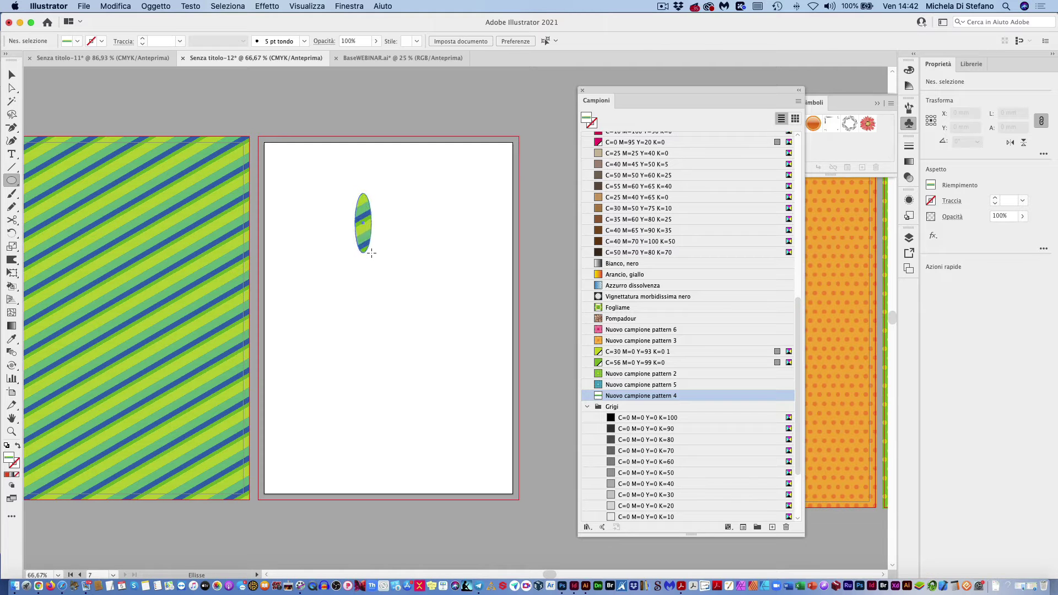
pyautogui.scroll(3, 636, 264)
pyautogui.scroll(3, 635, 264)
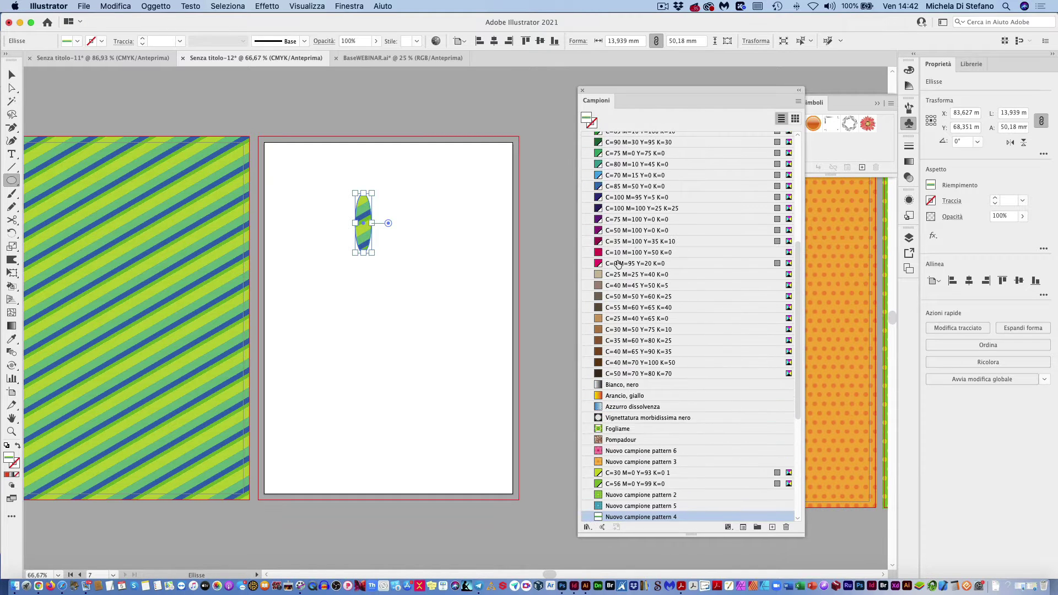
pyautogui.click(618, 264)
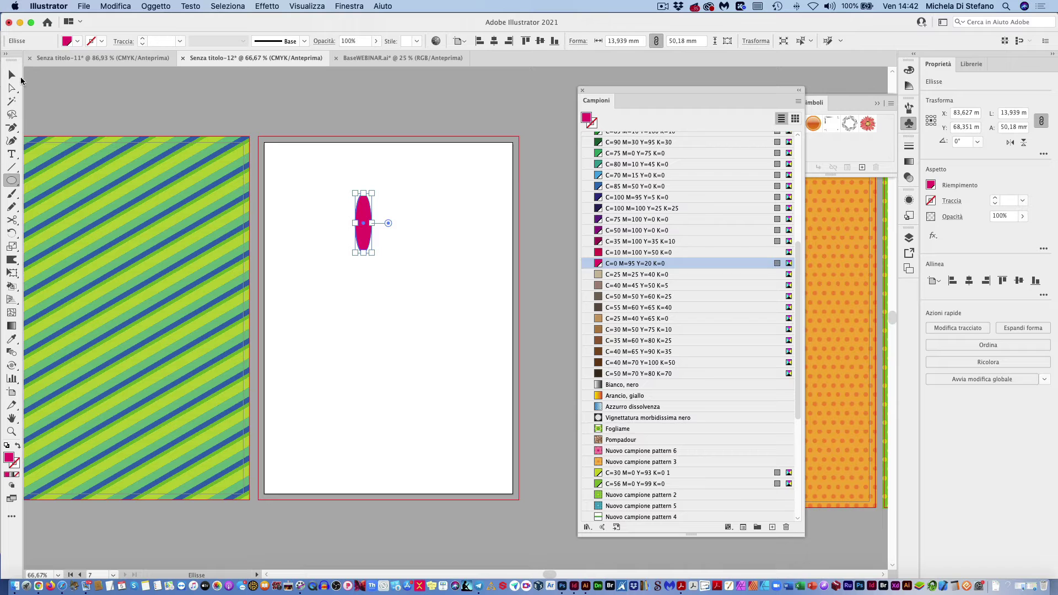
pyautogui.click(6, 77)
pyautogui.moveTo(367, 242); pyautogui.dragTo(380, 228)
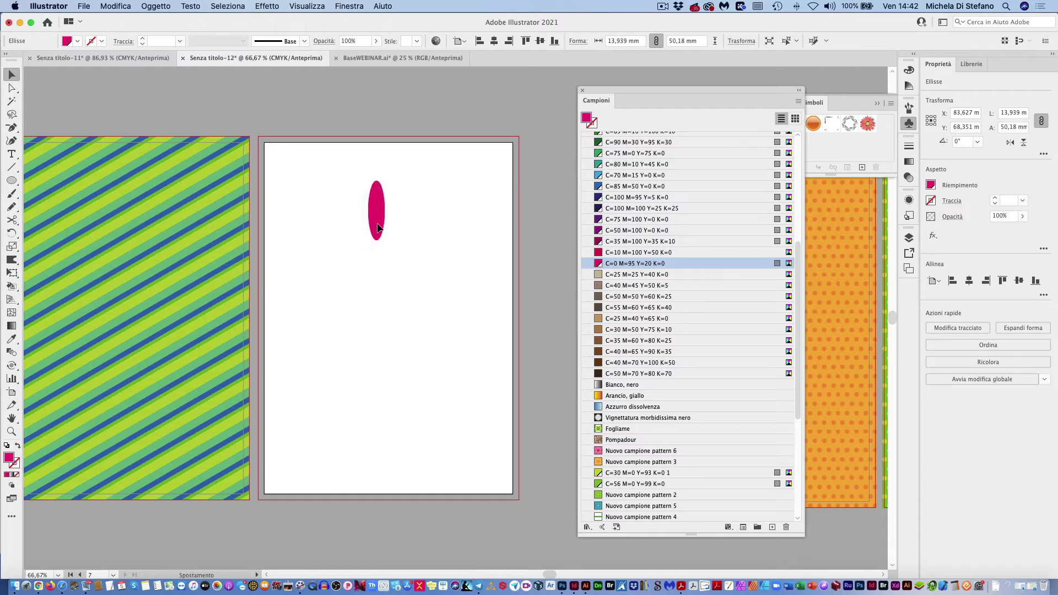
pyautogui.click(150, 6)
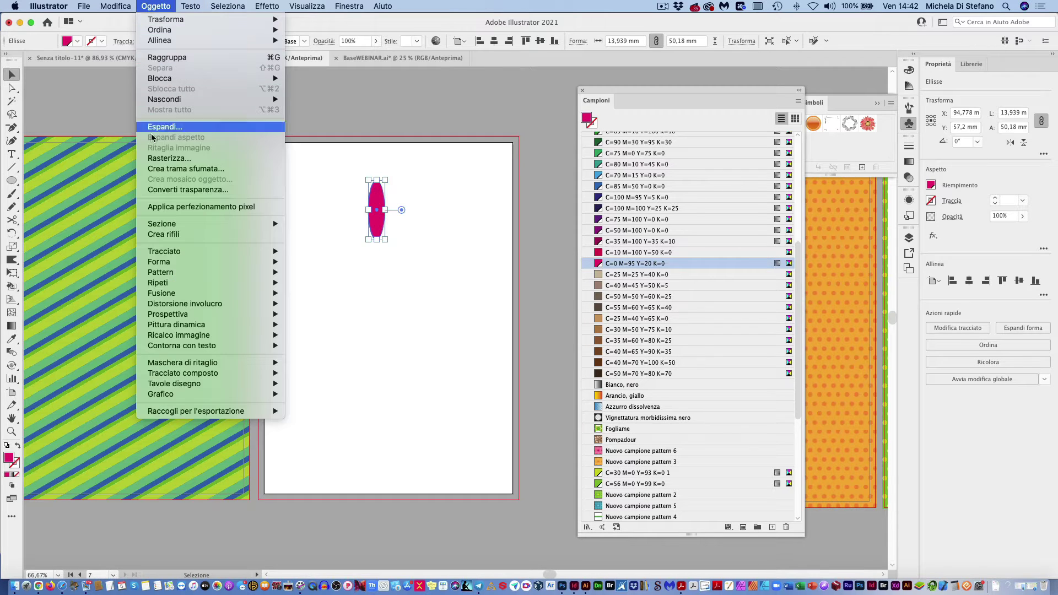
pyautogui.moveTo(158, 283)
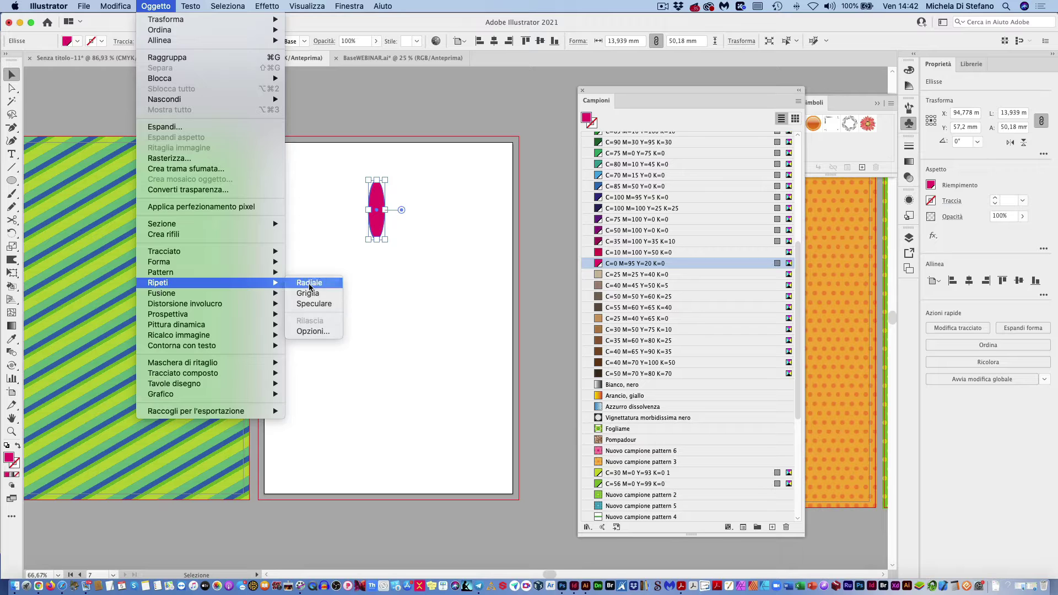
# - Radially repeat the magenta ellipse into 23 copies, pulling the radius in for a tight flower
pyautogui.click(316, 282)
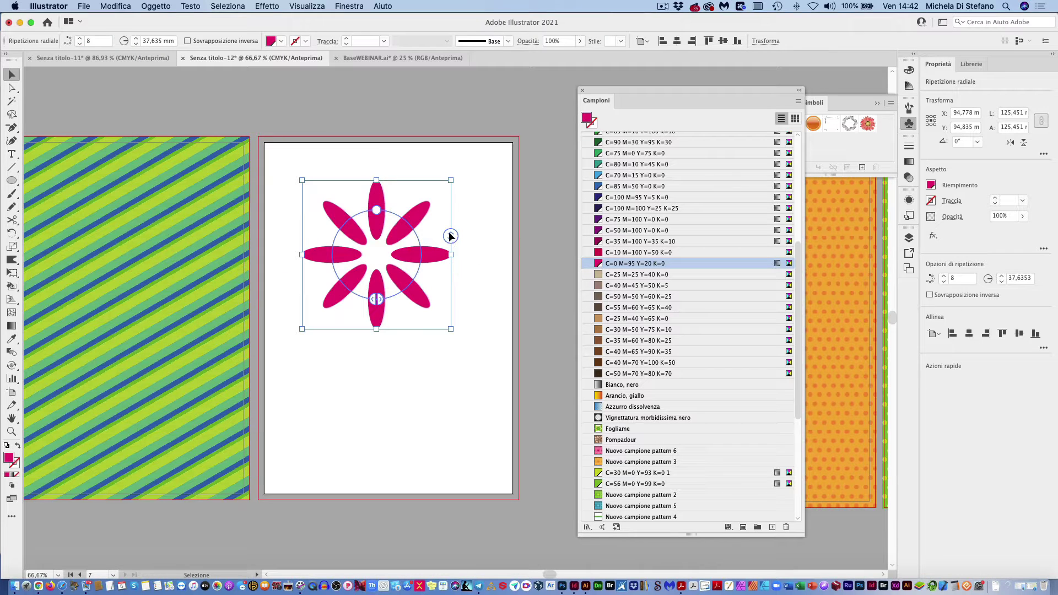
pyautogui.moveTo(451, 236)
pyautogui.mouseDown()
pyautogui.moveTo(449, 195)
pyautogui.moveTo(449, 266)
pyautogui.moveTo(437, 151)
pyautogui.mouseUp()
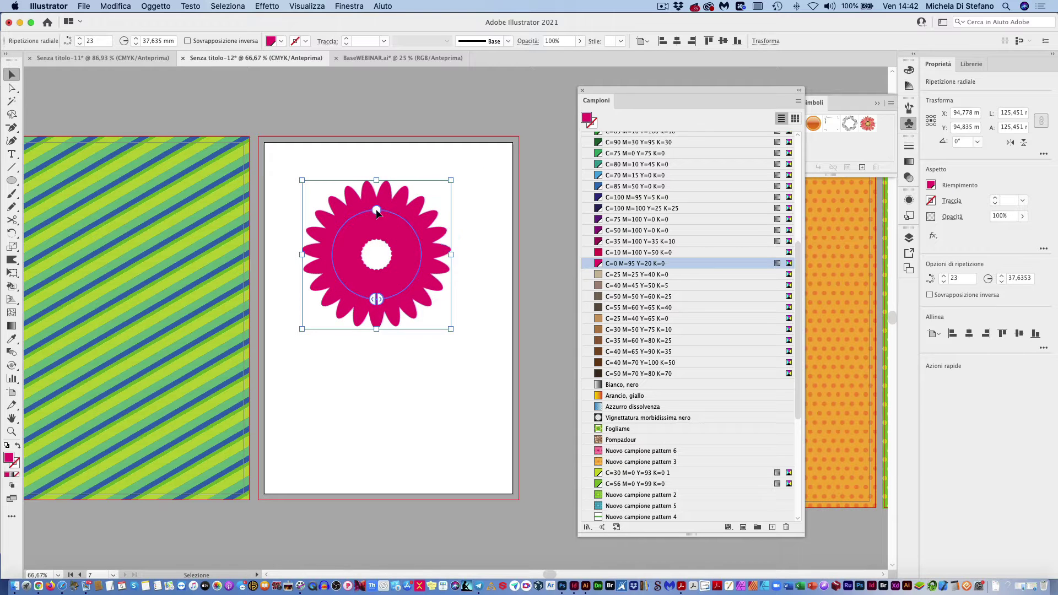
pyautogui.moveTo(376, 213)
pyautogui.mouseDown()
pyautogui.moveTo(394, 153)
pyautogui.moveTo(406, 223)
pyautogui.moveTo(390, 261)
pyautogui.moveTo(417, 269)
pyautogui.moveTo(384, 274)
pyautogui.moveTo(455, 288)
pyautogui.moveTo(382, 273)
pyautogui.moveTo(413, 299)
pyautogui.moveTo(392, 282)
pyautogui.mouseUp()
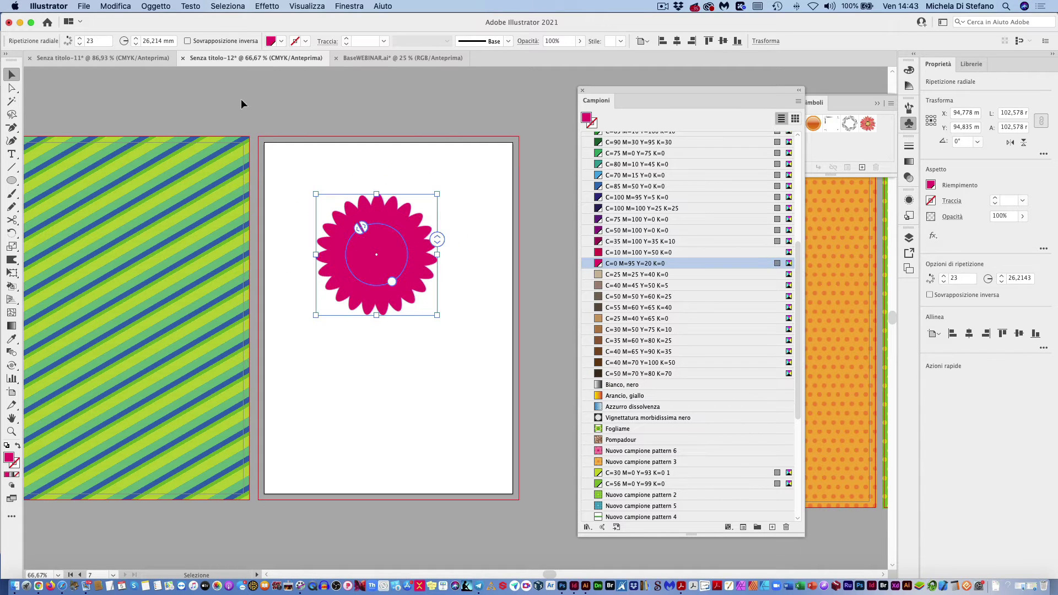
# - Give the flower's petals a thin dark blue outline
pyautogui.click(306, 42)
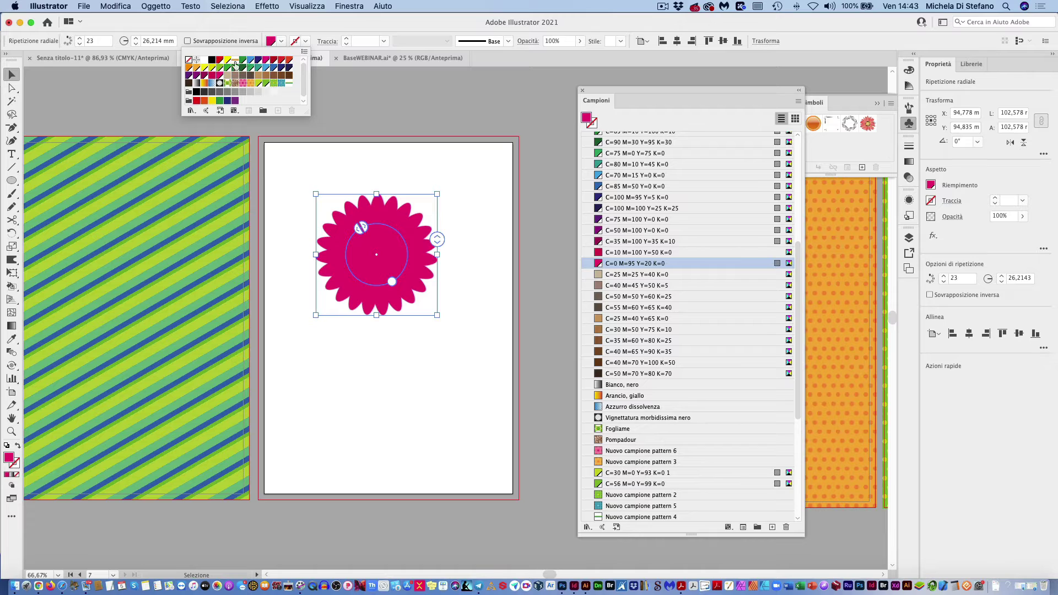
pyautogui.click(258, 60)
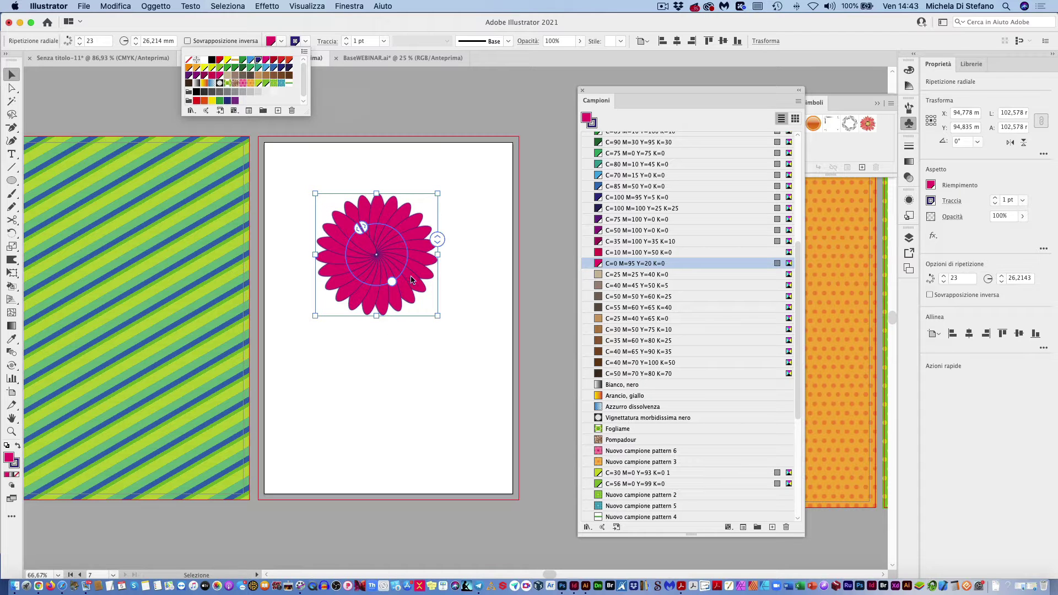
pyautogui.click(389, 377)
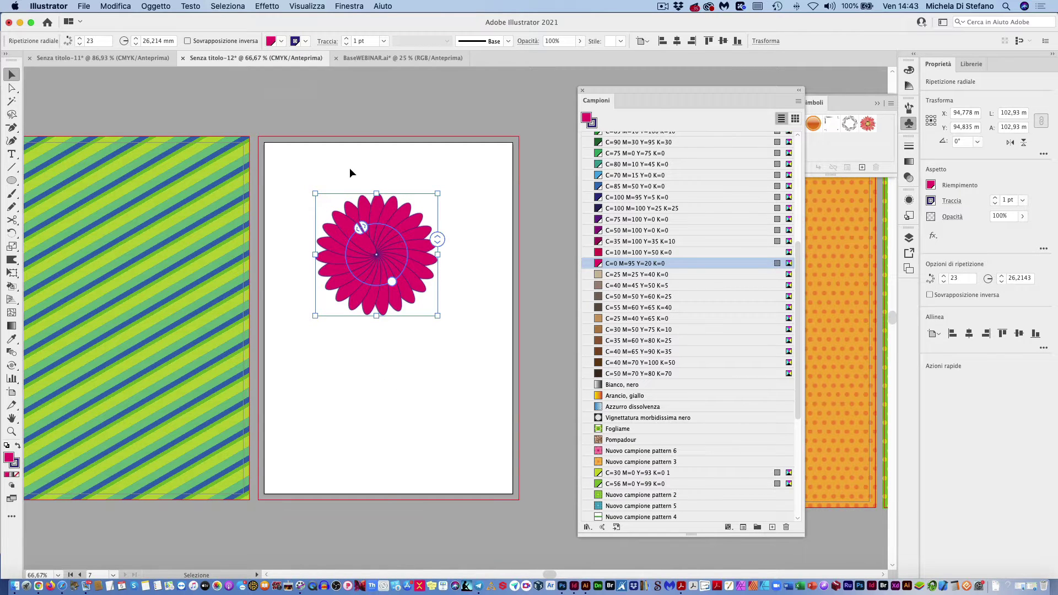
pyautogui.click(350, 167)
pyautogui.click(383, 244)
# - Expand the radial repeat into grouped shapes and check them in Outline view
pyautogui.click(155, 6)
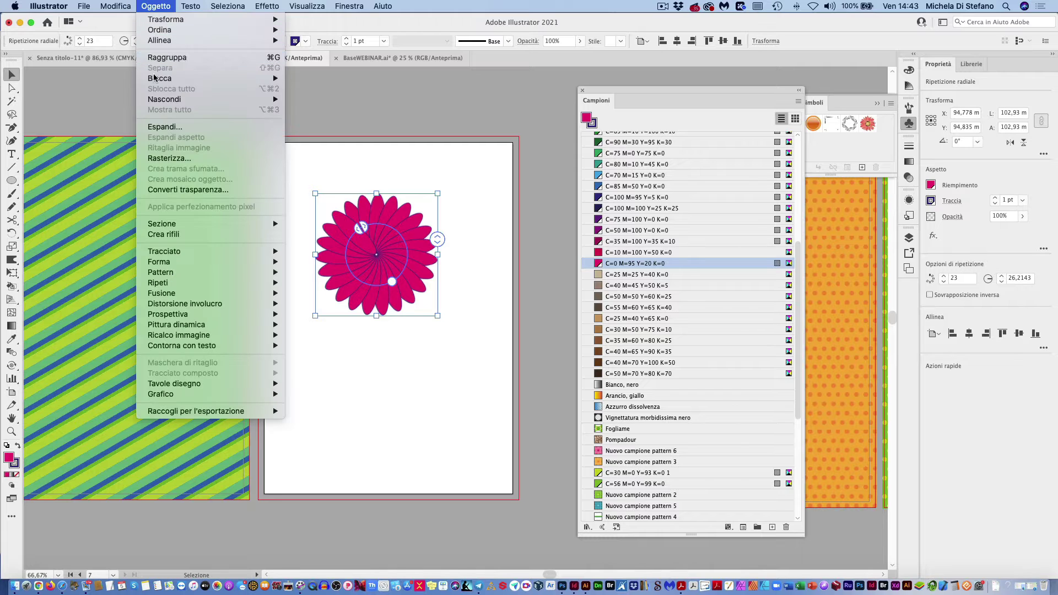
pyautogui.click(160, 126)
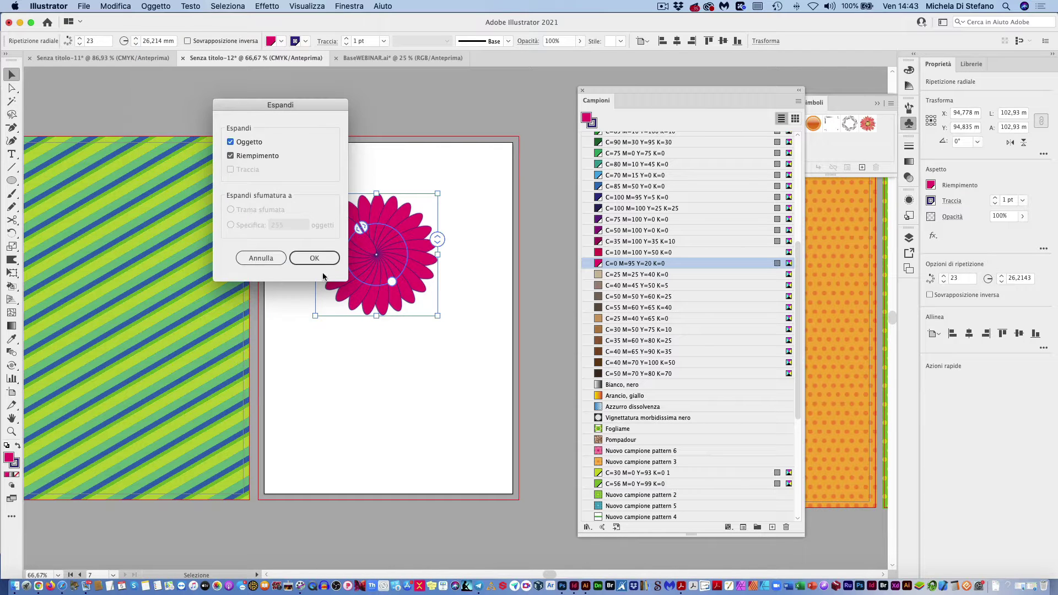
pyautogui.click(323, 260)
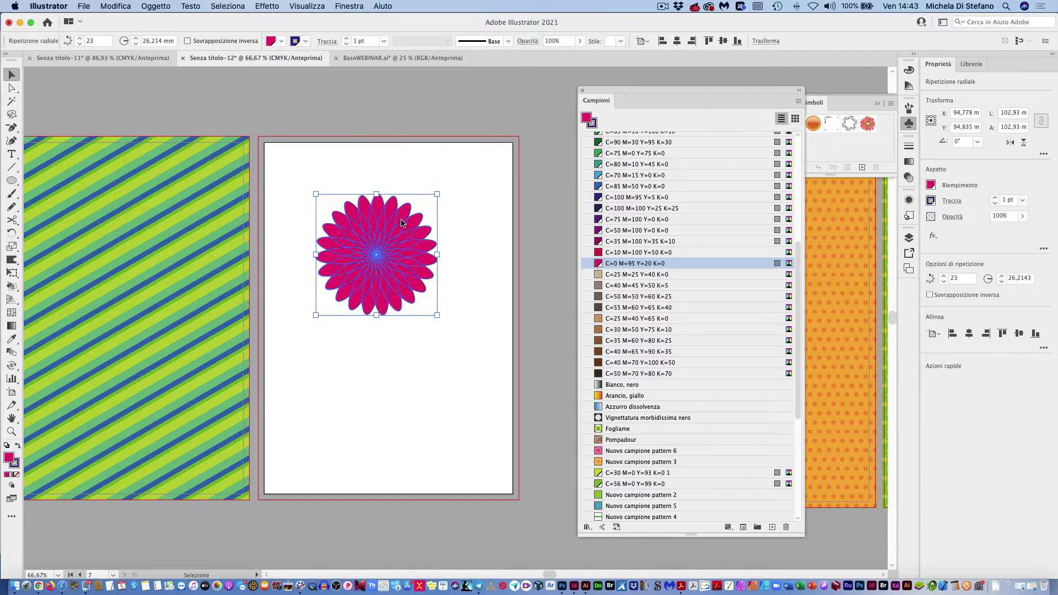
pyautogui.hotkey('ctrl', 'y')
pyautogui.click(445, 381)
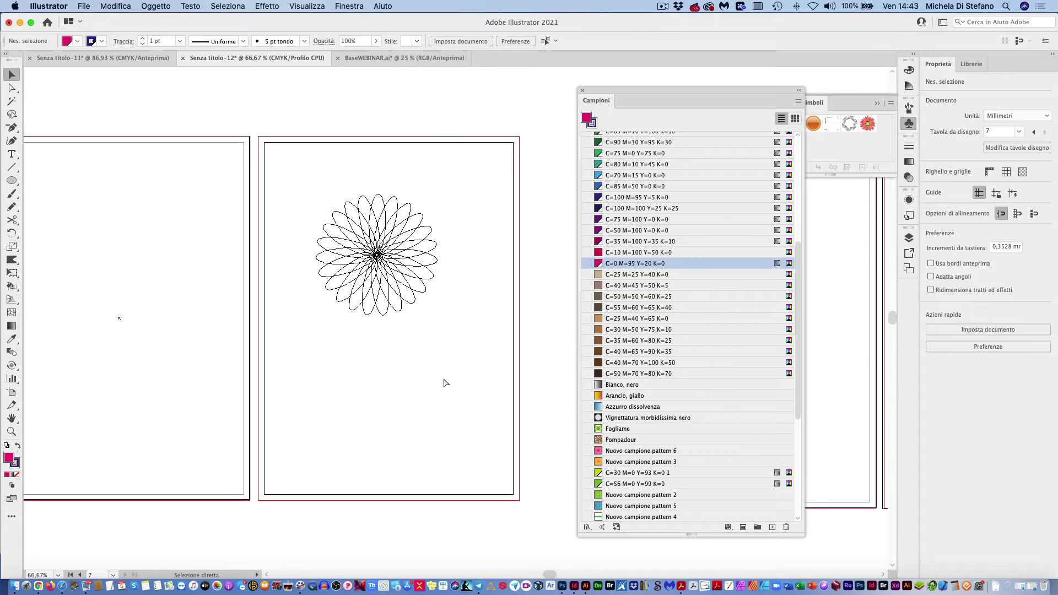
# - Divide the flower with Pathfinder so the petal overlaps become white pieces
pyautogui.hotkey('ctrl', 'y')
pyautogui.click(355, 226)
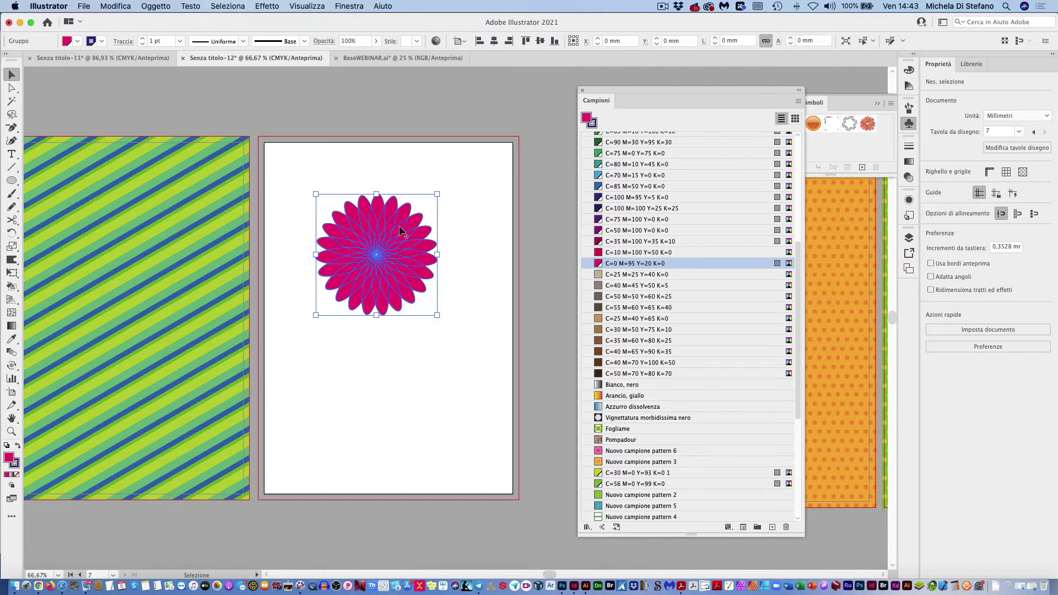
pyautogui.click(348, 6)
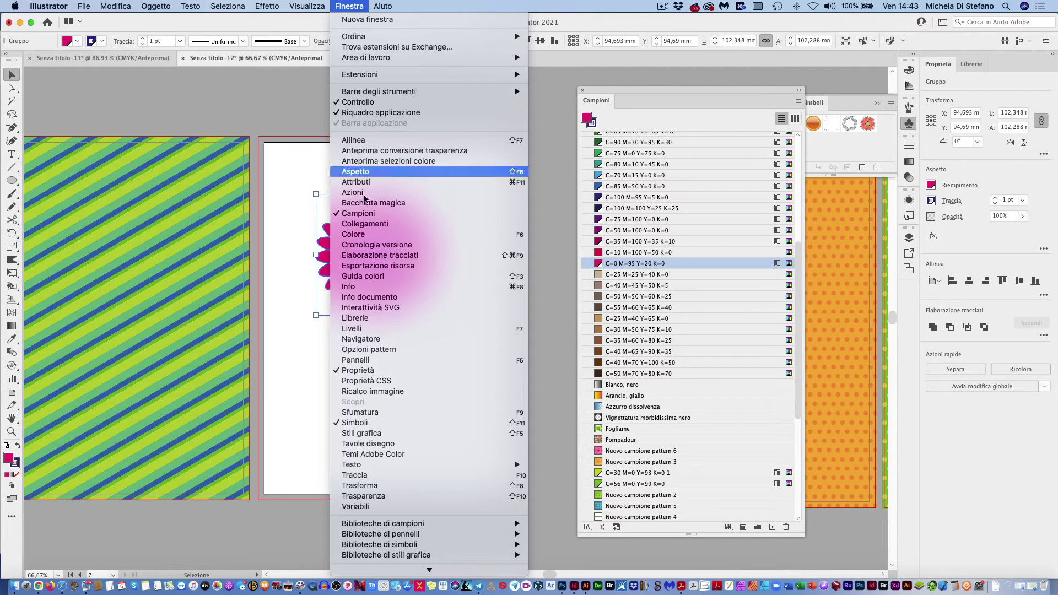
pyautogui.click(368, 256)
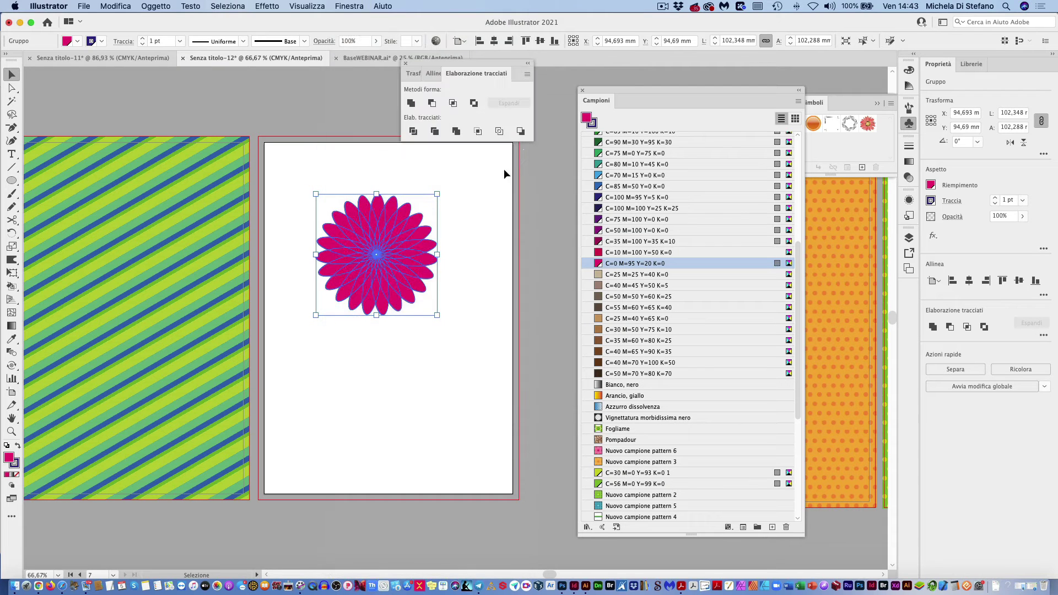
pyautogui.click(474, 103)
# - Save the flower as pattern swatch Nuovo campione pattern 8 and delete it from the artboard
pyautogui.click(461, 253)
pyautogui.moveTo(419, 281)
pyautogui.mouseDown()
pyautogui.moveTo(330, 215)
pyautogui.moveTo(677, 259)
pyautogui.mouseUp()
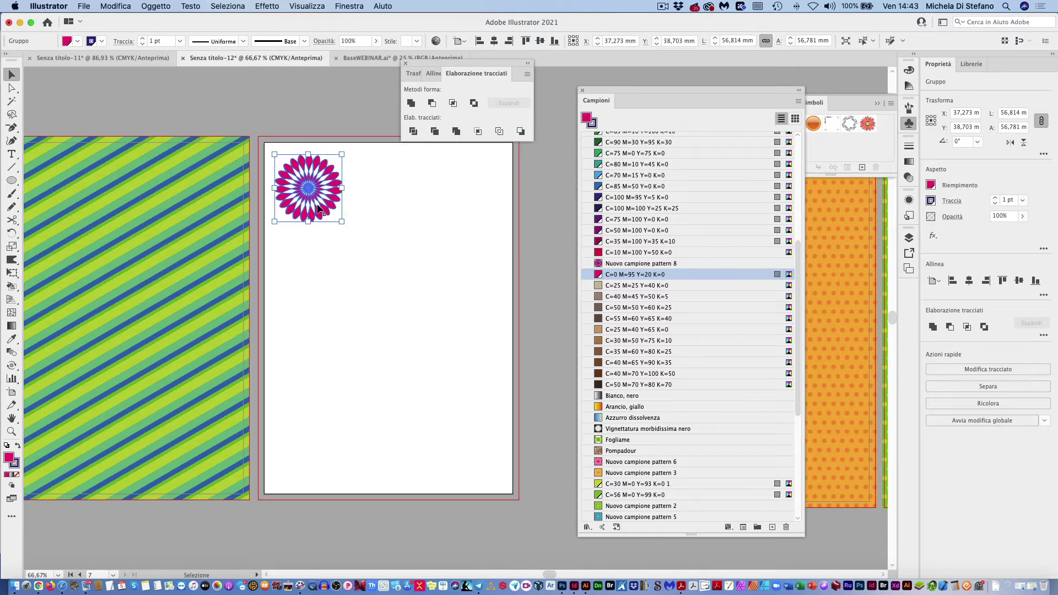
pyautogui.press('Delete')
# - Draw an artboard-sized rectangle filled with the Nuovo campione pattern 8 swatch
pyautogui.click(12, 181)
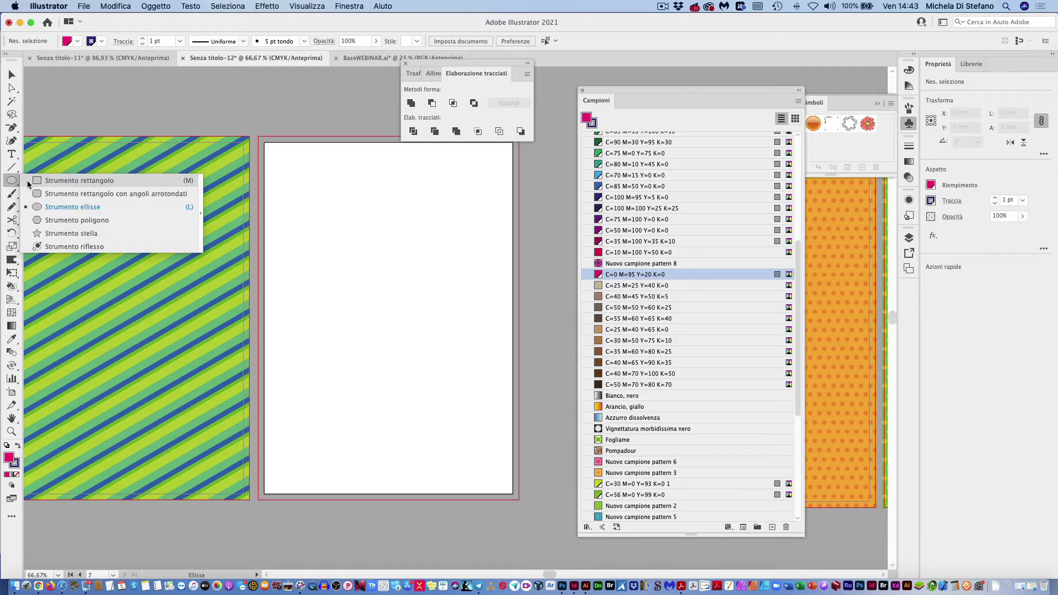
pyautogui.click(27, 180)
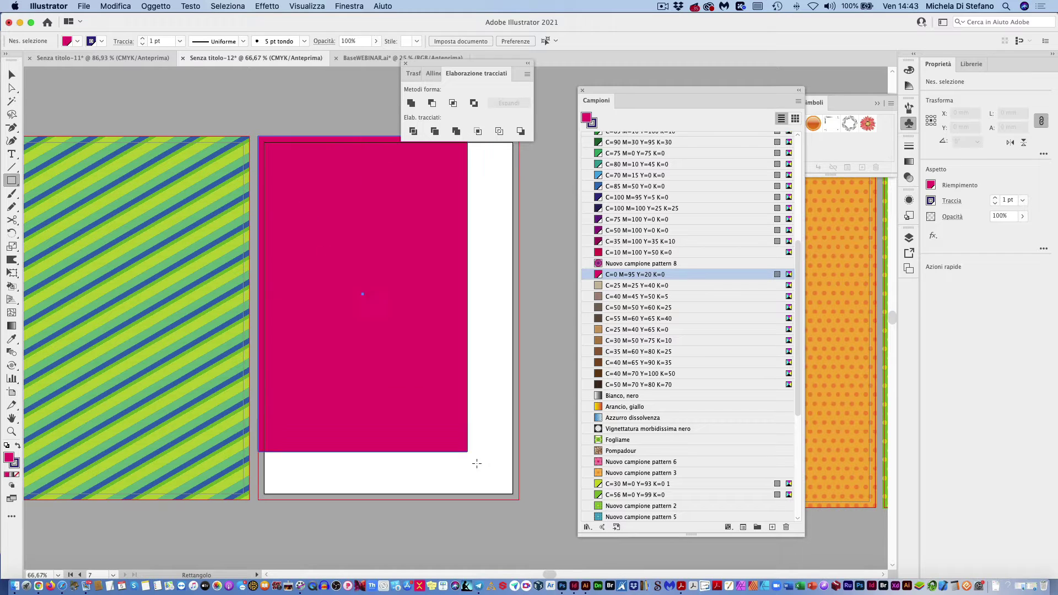
pyautogui.moveTo(259, 138); pyautogui.dragTo(519, 500)
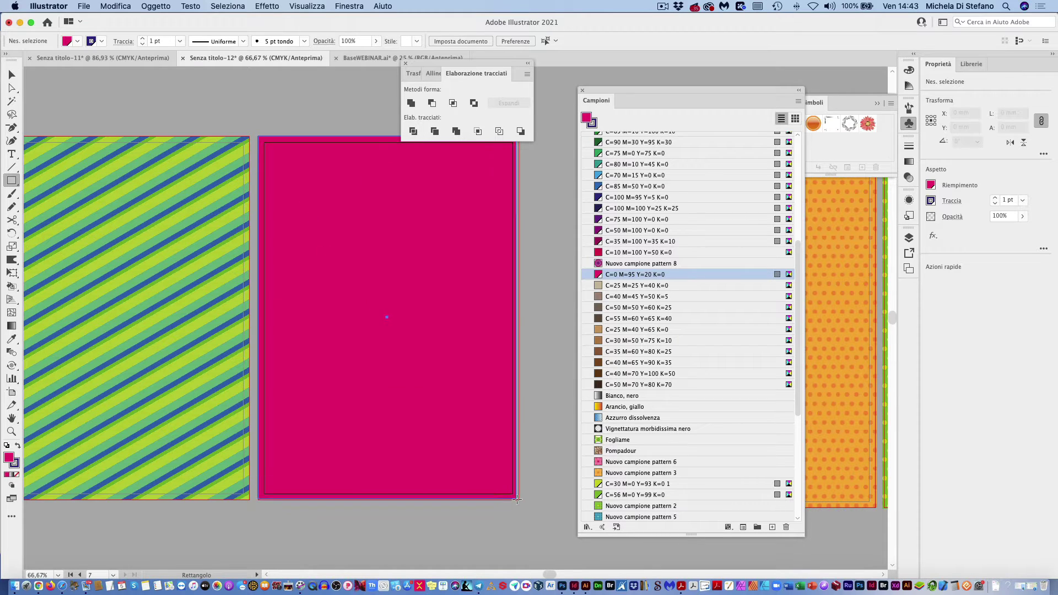
pyautogui.click(611, 264)
# - Set up Oggetto > Trasforma > Ridimensiona to scale only the pattern, not the rectangle
pyautogui.click(156, 6)
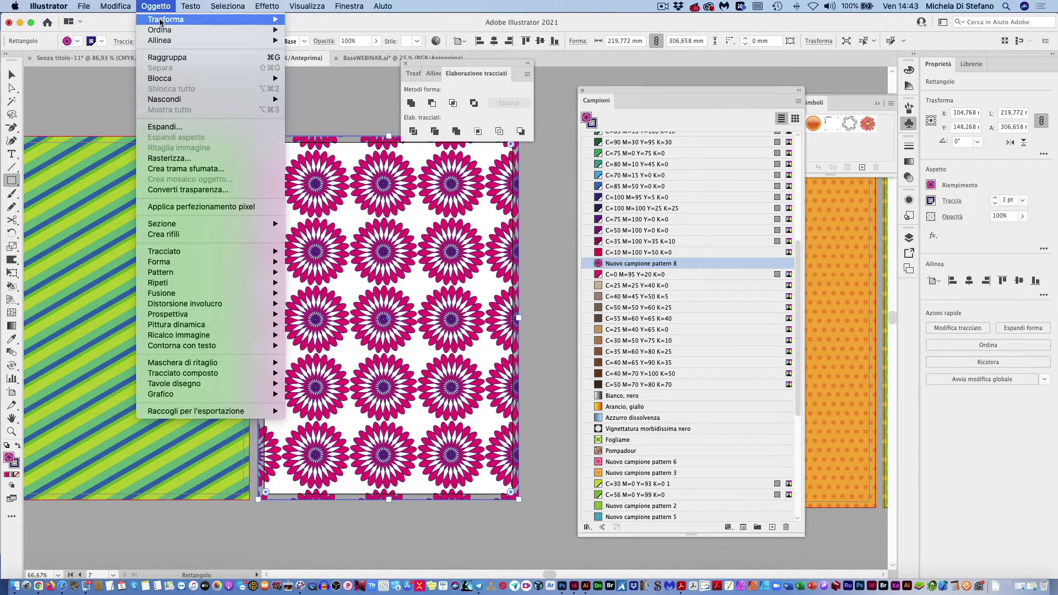
pyautogui.moveTo(166, 19)
pyautogui.click(335, 72)
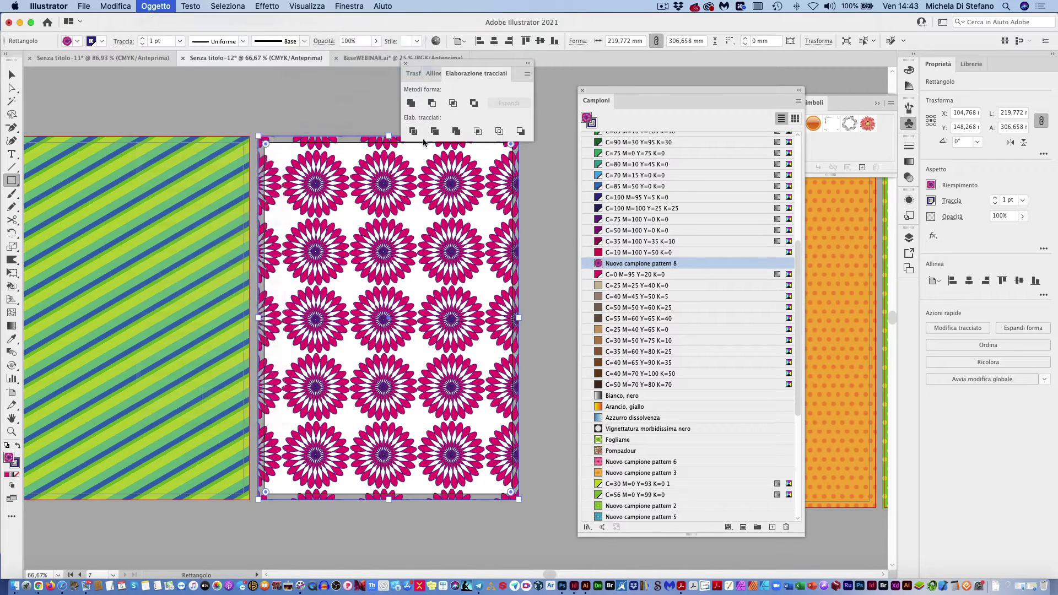
pyautogui.click(543, 290)
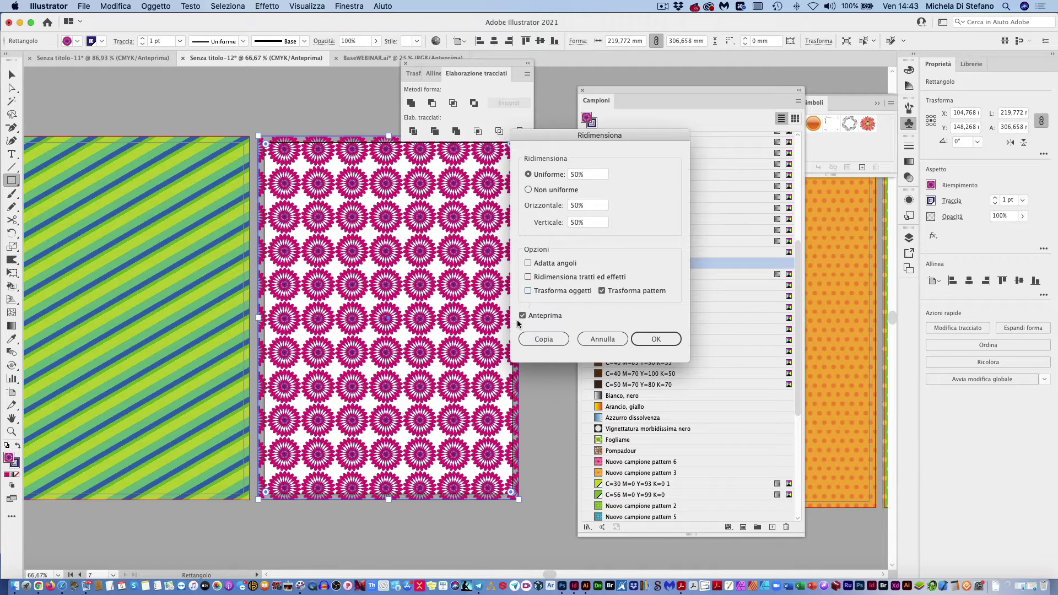
# - Apply a 50% uniform scale to the pattern only, keeping the rectangle's size
pyautogui.click(650, 341)
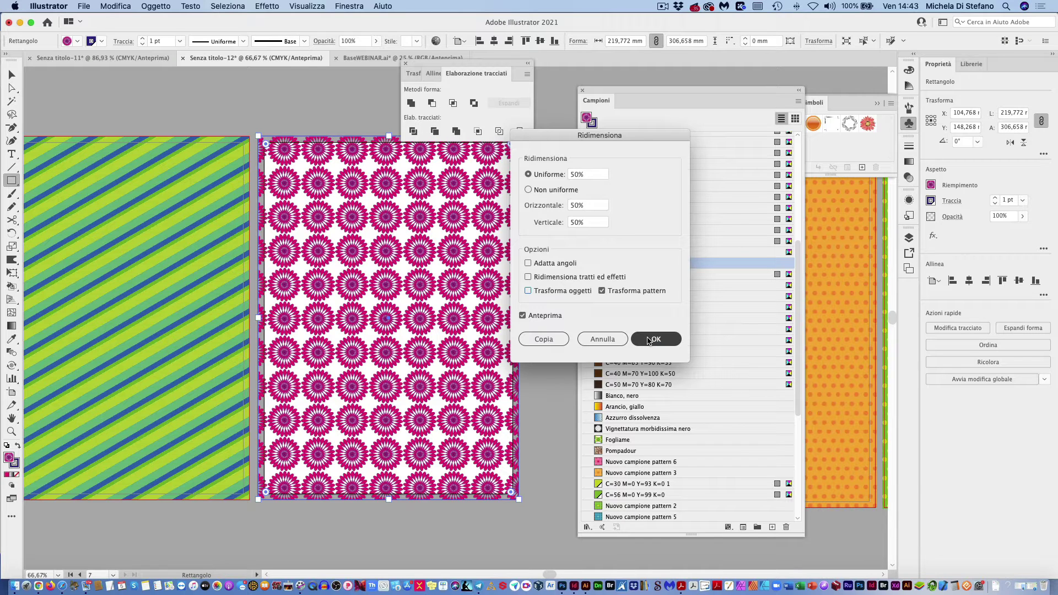
pyautogui.click(649, 340)
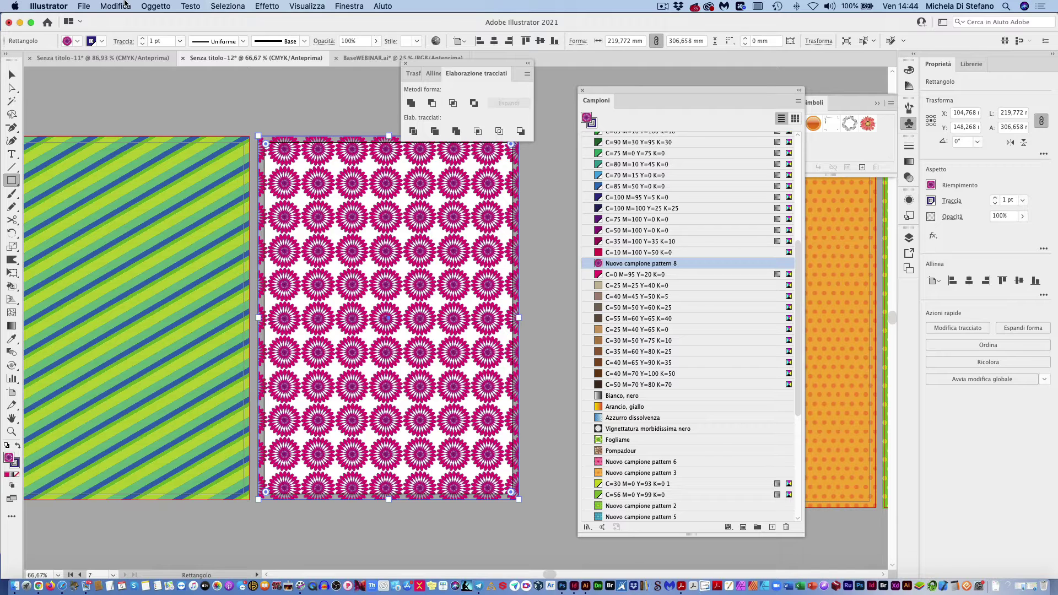
# - Open the flower pattern for editing and set its Tile Type to Hex by Column
pyautogui.click(153, 5)
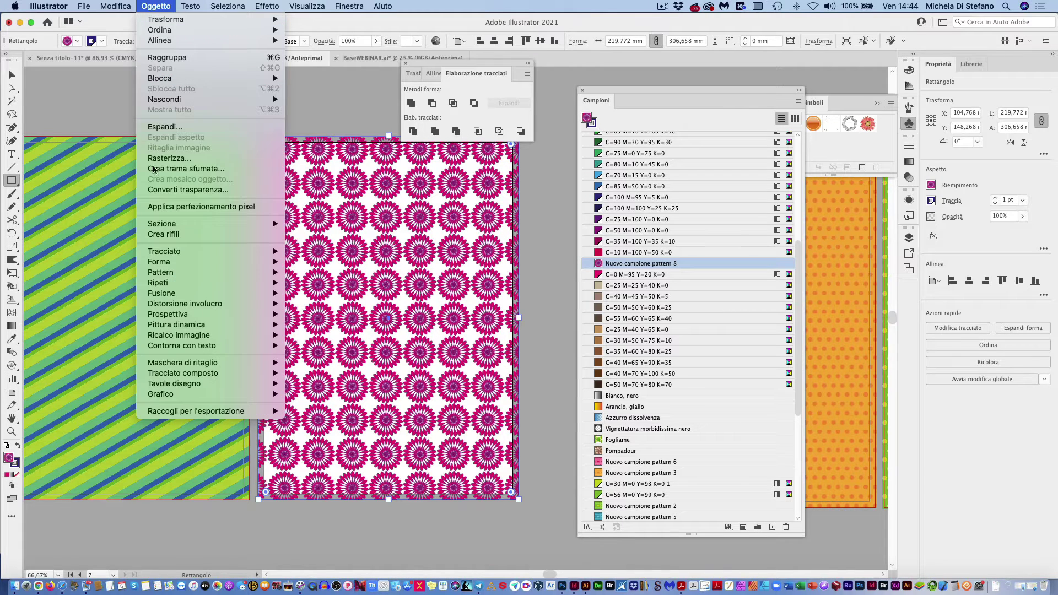
pyautogui.moveTo(161, 273)
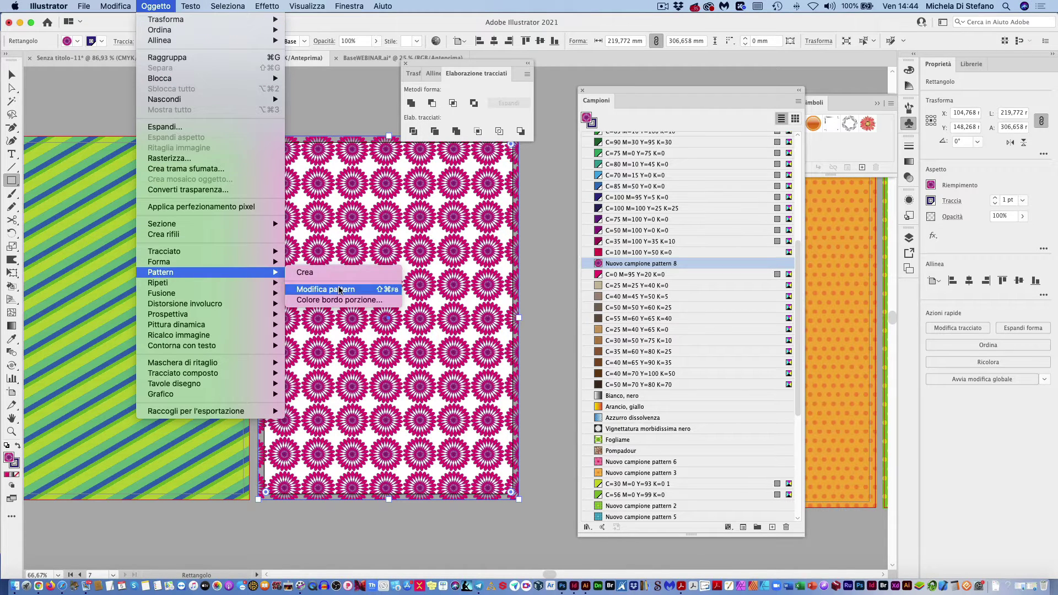
pyautogui.click(340, 290)
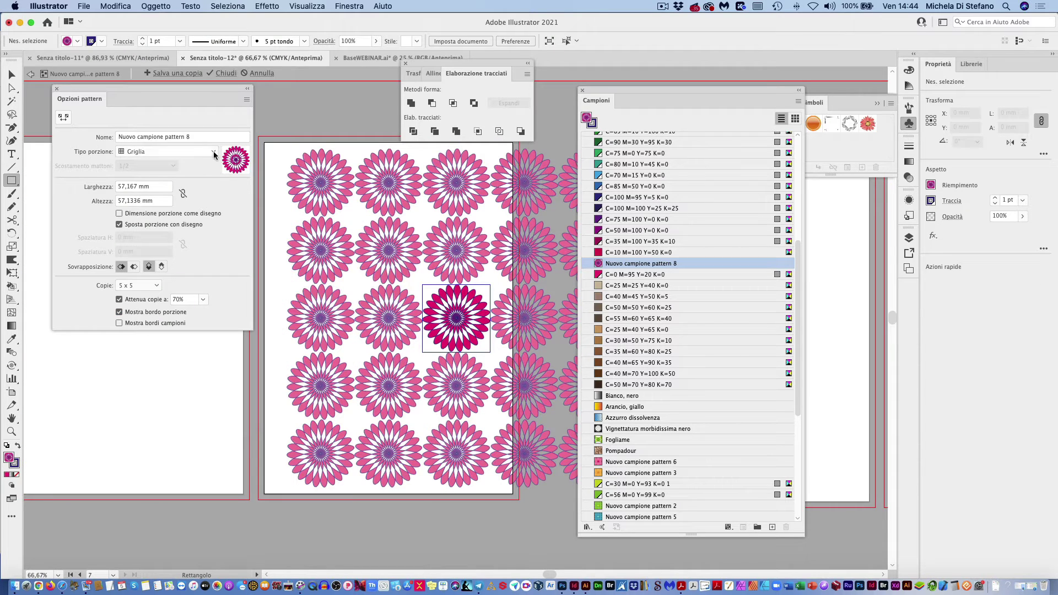
pyautogui.click(214, 152)
pyautogui.click(173, 177)
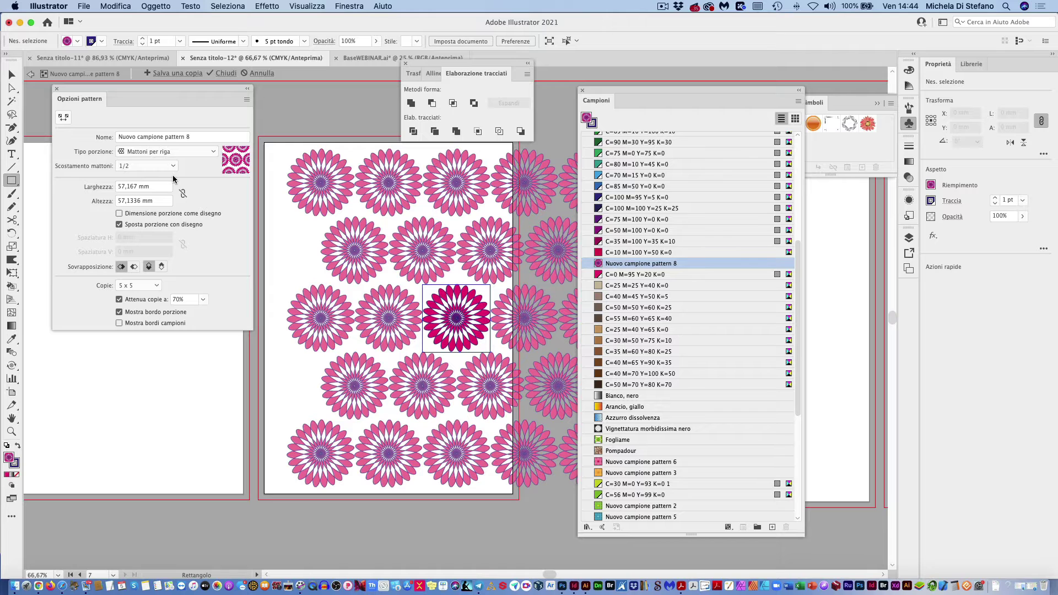
pyautogui.click(213, 152)
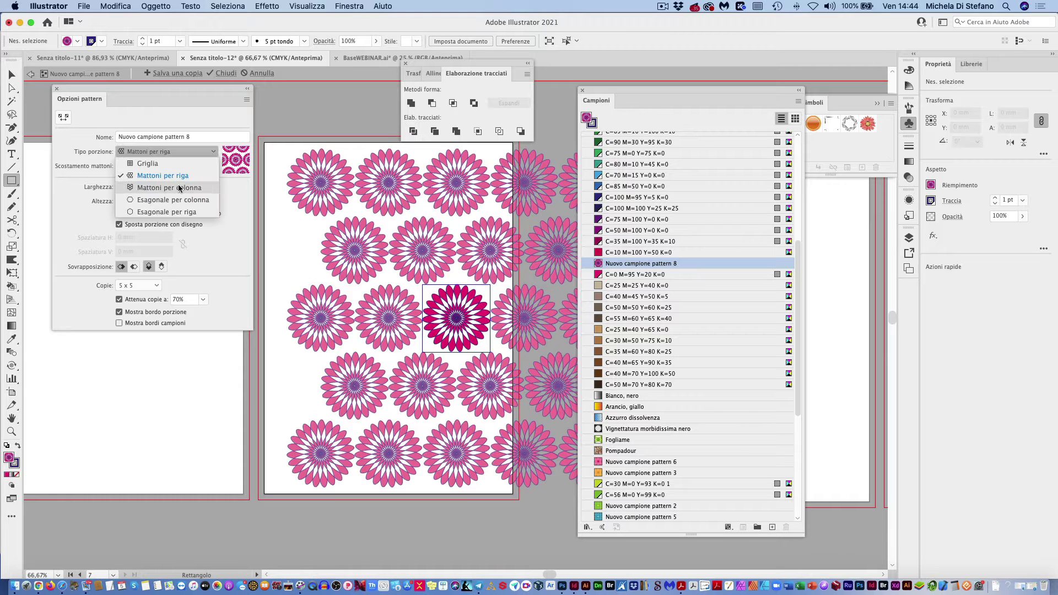
pyautogui.click(181, 189)
pyautogui.click(213, 152)
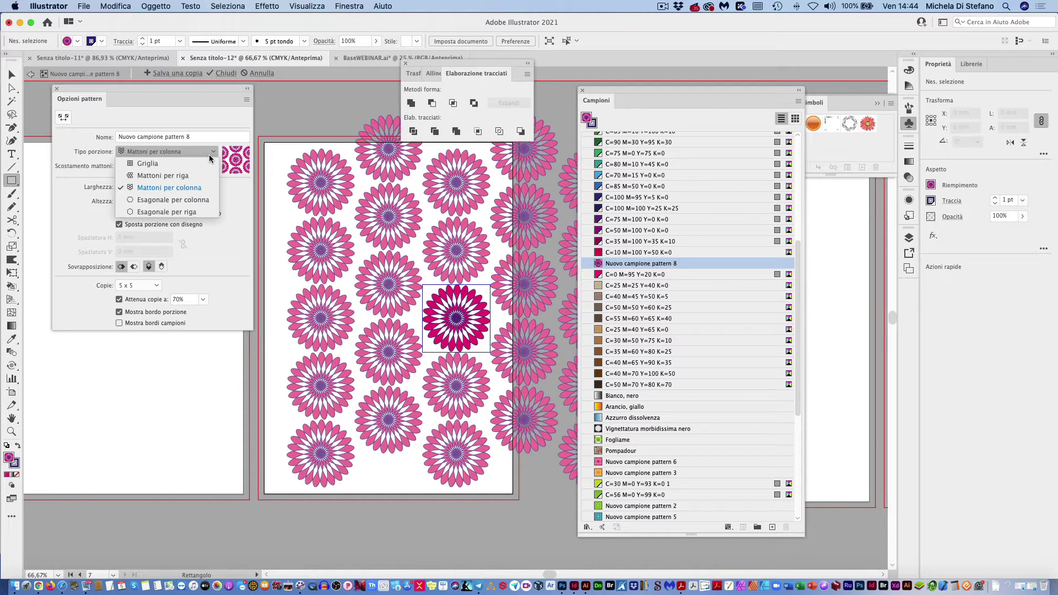
pyautogui.click(169, 201)
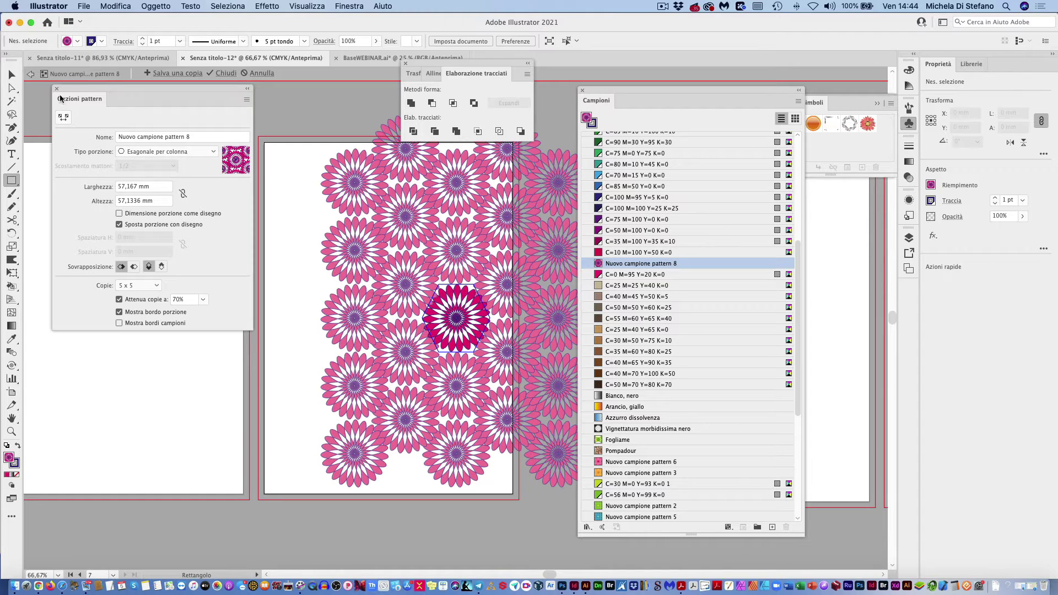
# - Lower the pattern tile's top edge for tighter spacing and exit pattern editing
pyautogui.click(64, 117)
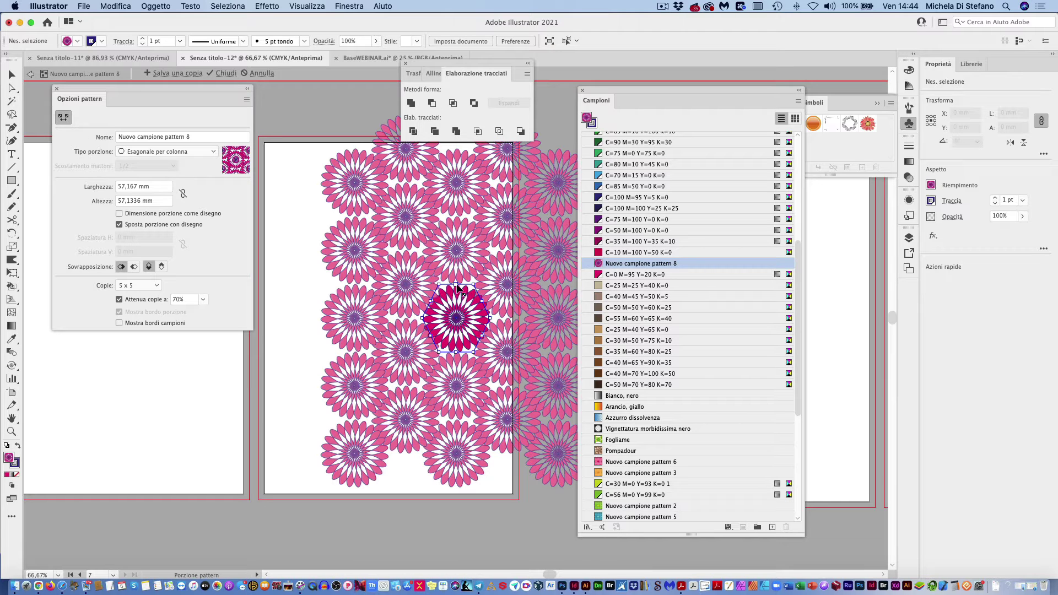
pyautogui.moveTo(456, 284); pyautogui.dragTo(482, 326)
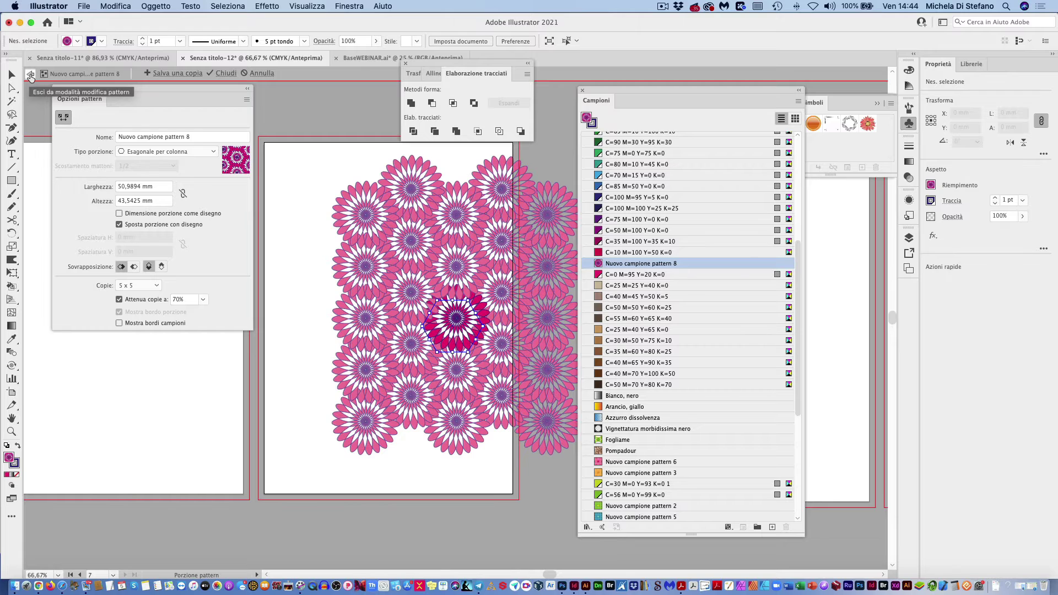
pyautogui.click(31, 74)
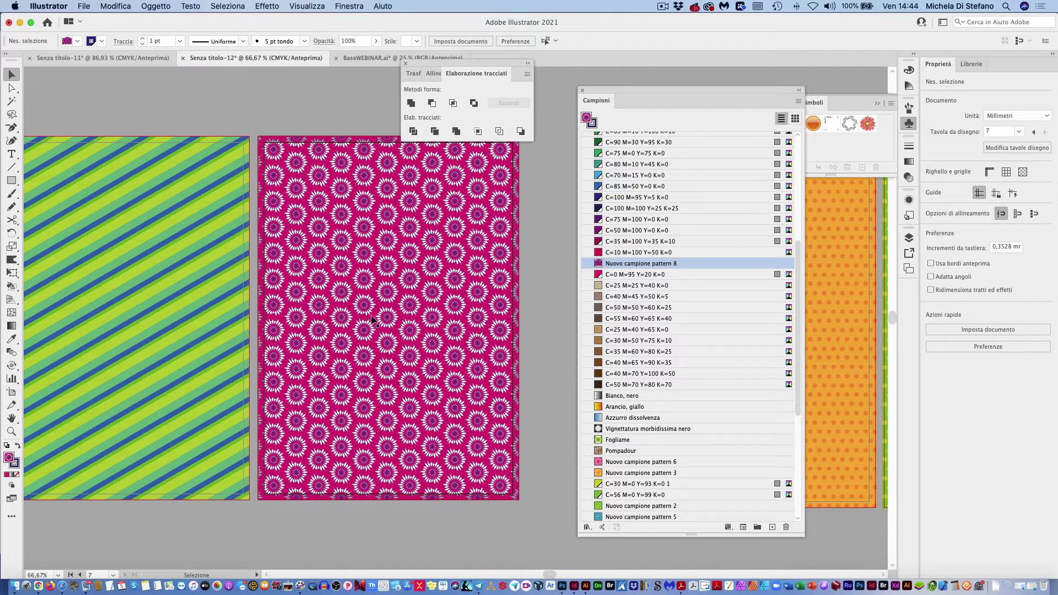
pyautogui.hscroll(2, 408, 334)
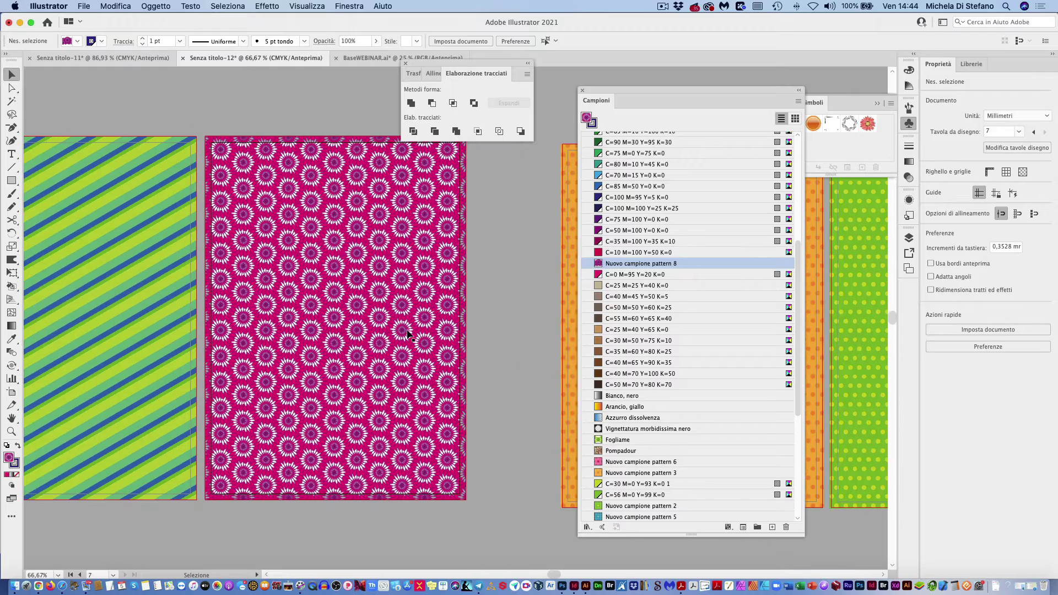
pyautogui.hscroll(3, 408, 333)
pyautogui.hscroll(4, 408, 333)
pyautogui.hscroll(3, 408, 334)
pyautogui.hscroll(2, 408, 334)
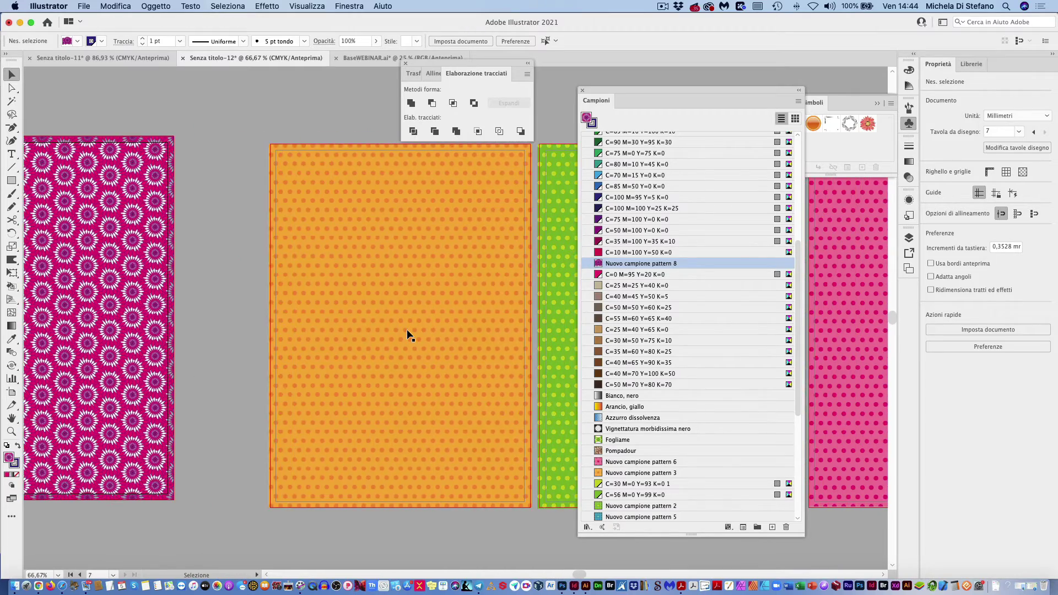
pyautogui.hscroll(2, 408, 334)
pyautogui.scroll(-1, 408, 333)
pyautogui.hscroll(3, 408, 334)
pyautogui.hscroll(3, 408, 333)
pyautogui.scroll(-1, 408, 333)
pyautogui.hscroll(3, 408, 333)
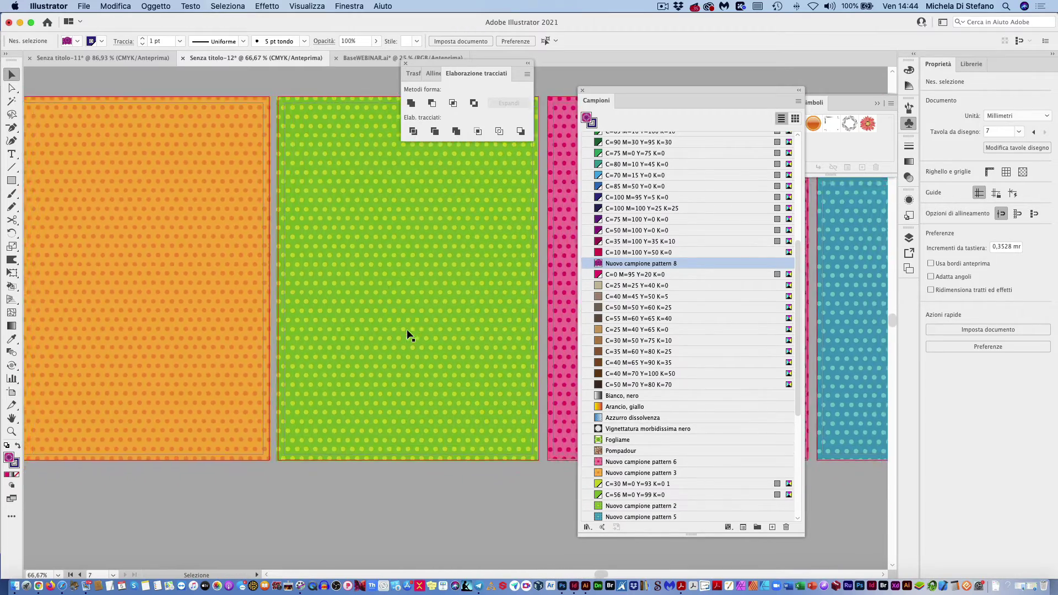
pyautogui.hscroll(2, 408, 333)
pyautogui.hscroll(3, 408, 334)
pyautogui.hscroll(-3, 408, 333)
pyautogui.hscroll(-5, 407, 334)
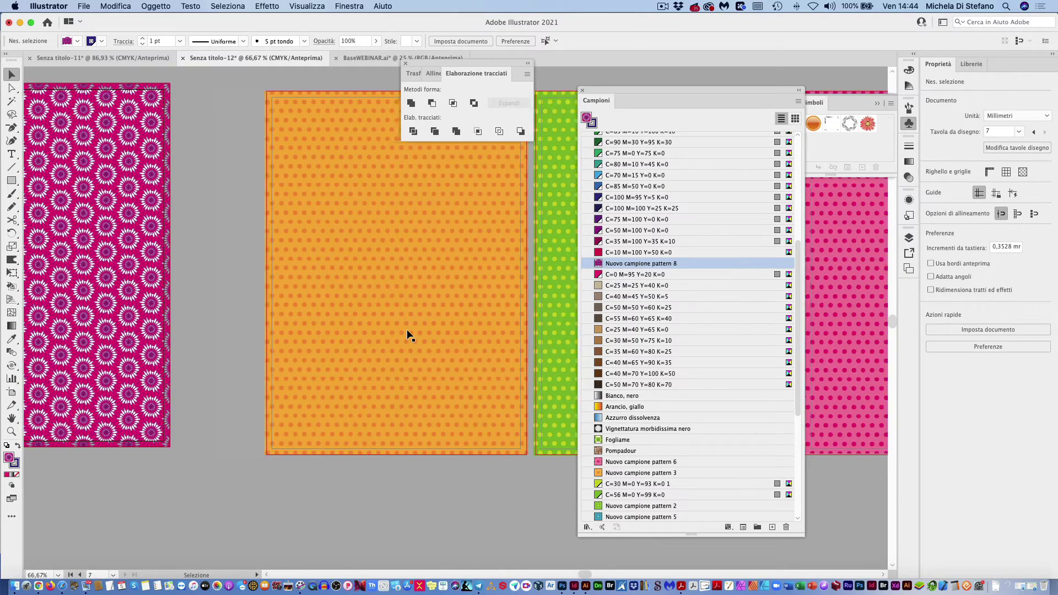
pyautogui.hscroll(-3, 408, 333)
pyautogui.hscroll(-3, 407, 334)
pyautogui.hscroll(-5, 409, 335)
pyautogui.hscroll(-1, 409, 334)
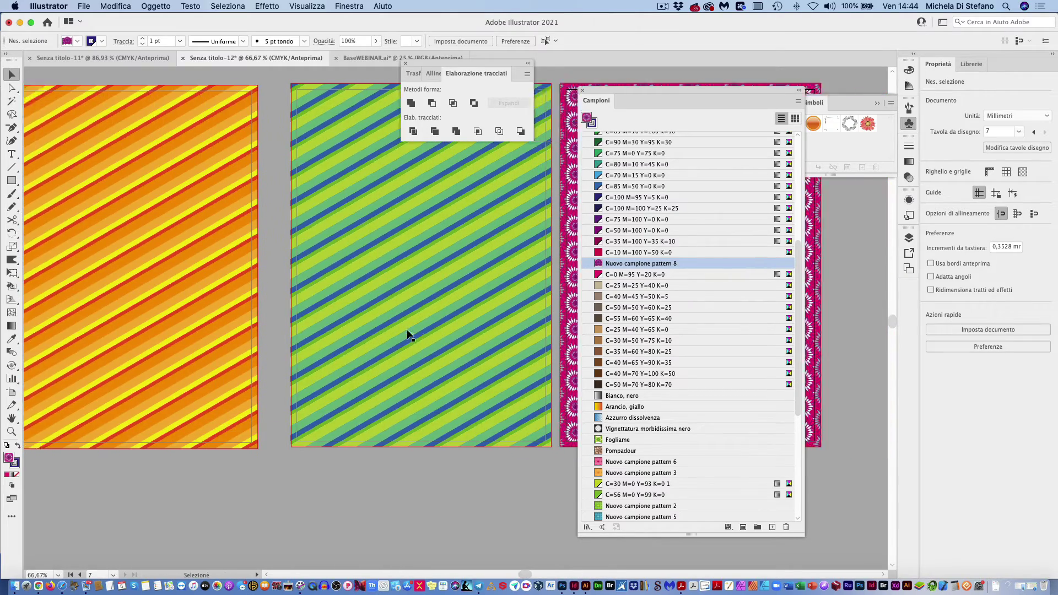
pyautogui.hscroll(-3, 409, 335)
pyautogui.hscroll(-2, 409, 334)
pyautogui.scroll(1, 409, 335)
pyautogui.hscroll(-1, 408, 336)
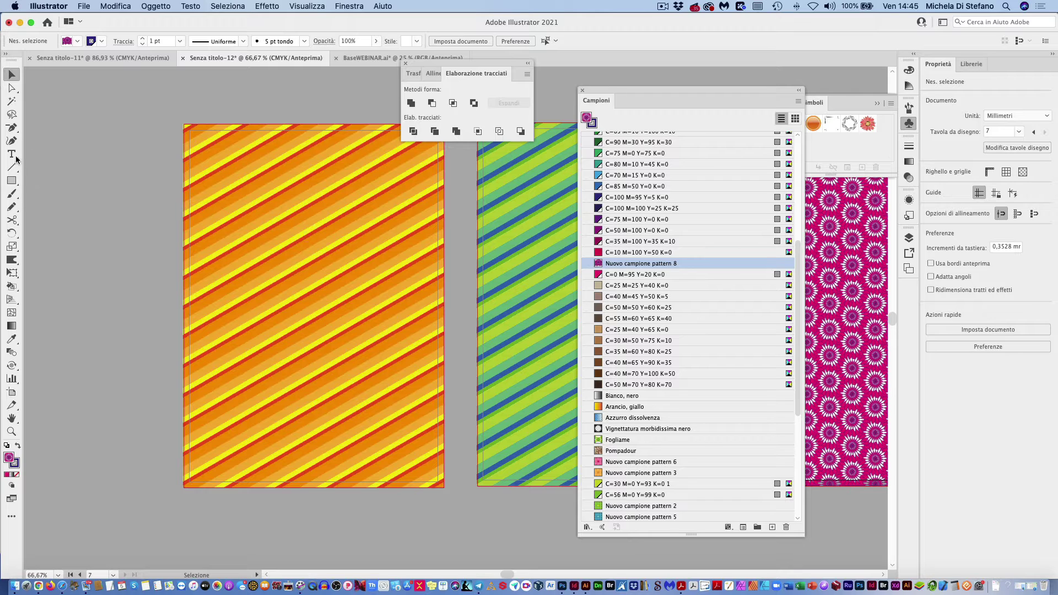
# - Add a new blank artboard and draw an oval near its top
pyautogui.click(15, 391)
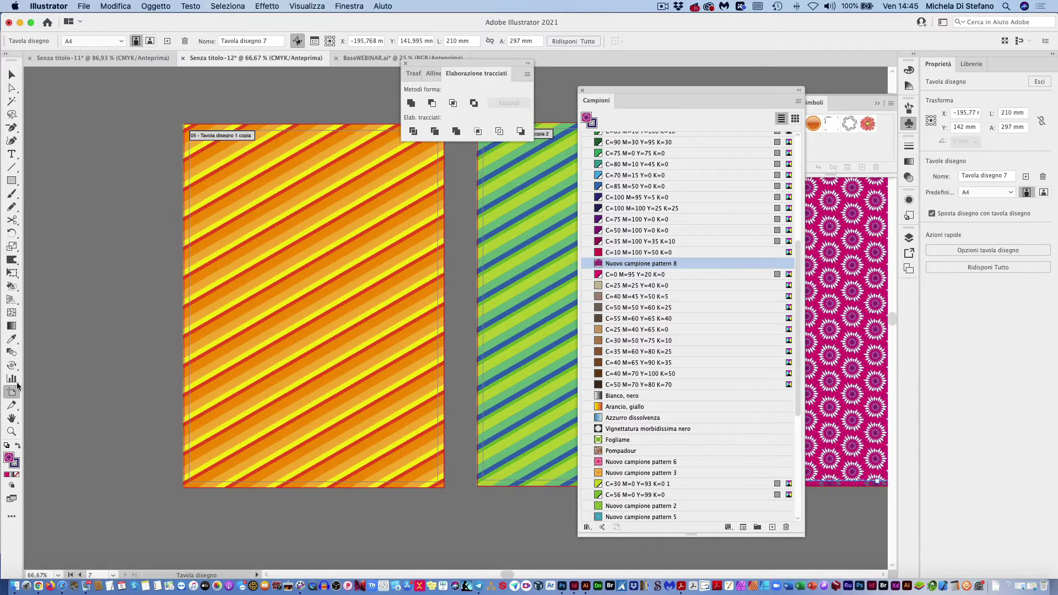
pyautogui.click(167, 41)
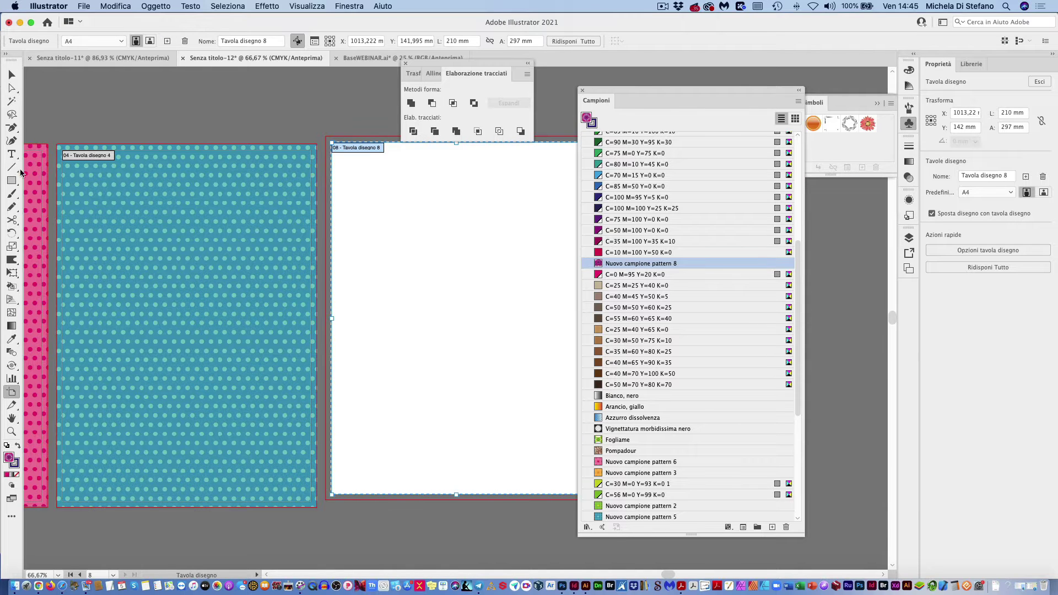
pyautogui.click(12, 180)
pyautogui.click(72, 207)
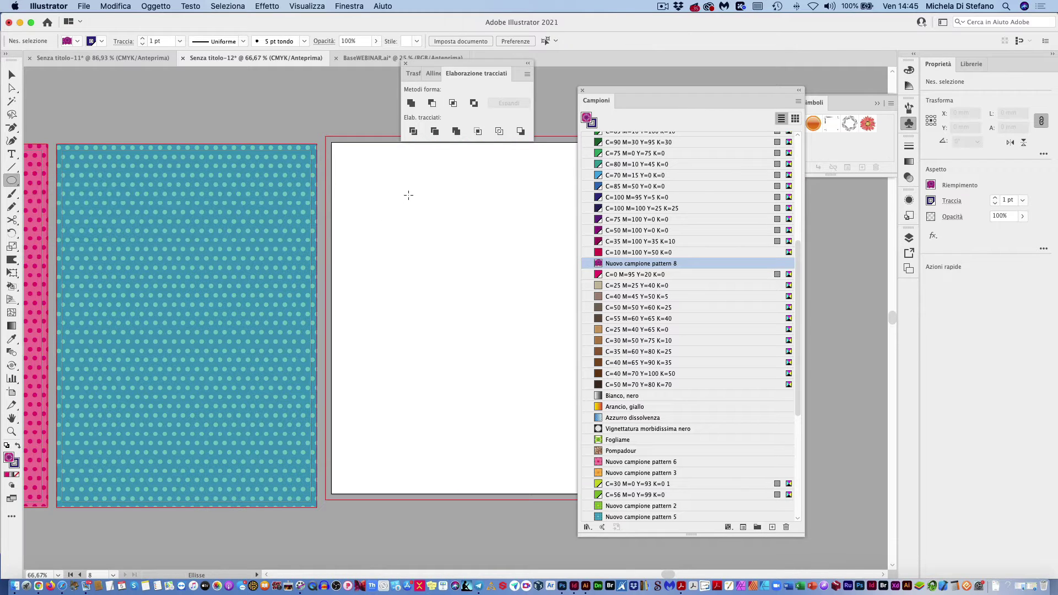
pyautogui.moveTo(382, 191); pyautogui.dragTo(478, 310)
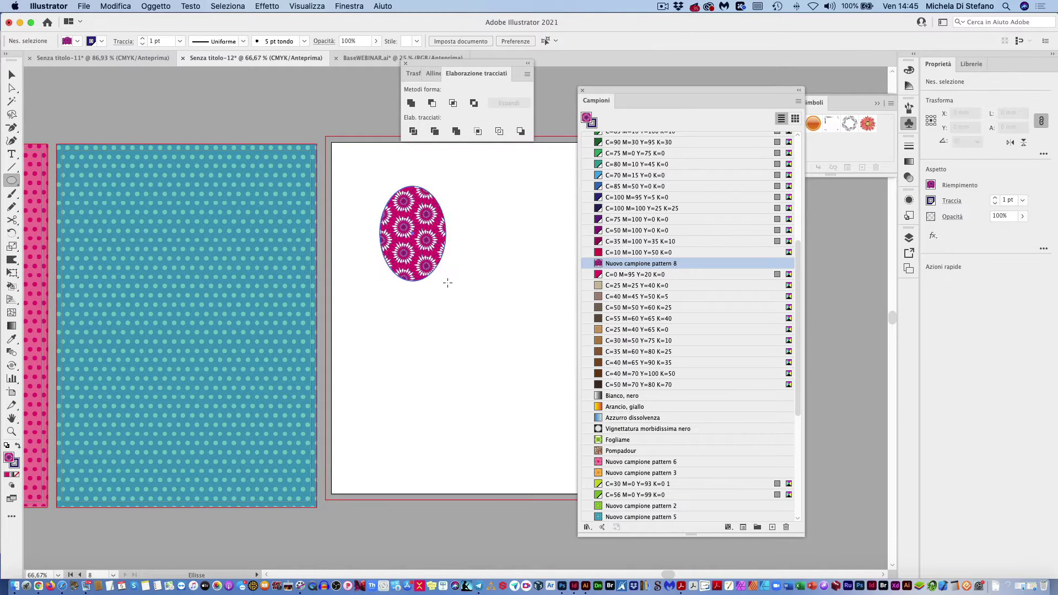
pyautogui.scroll(10, 622, 150)
# - Give the oval a white fill and a magenta outline
pyautogui.click(609, 161)
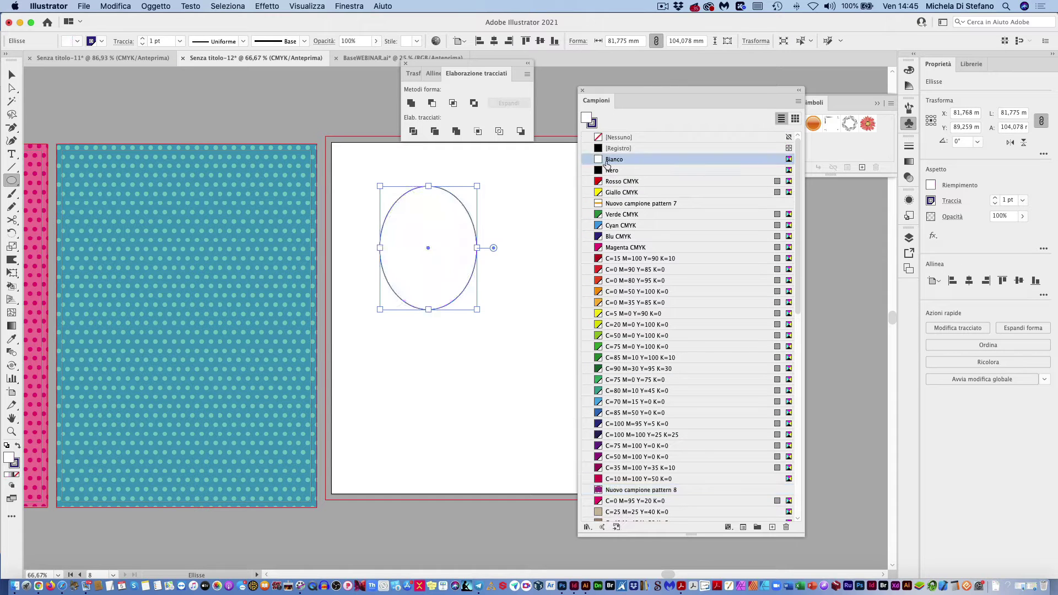
pyautogui.click(593, 124)
pyautogui.click(612, 237)
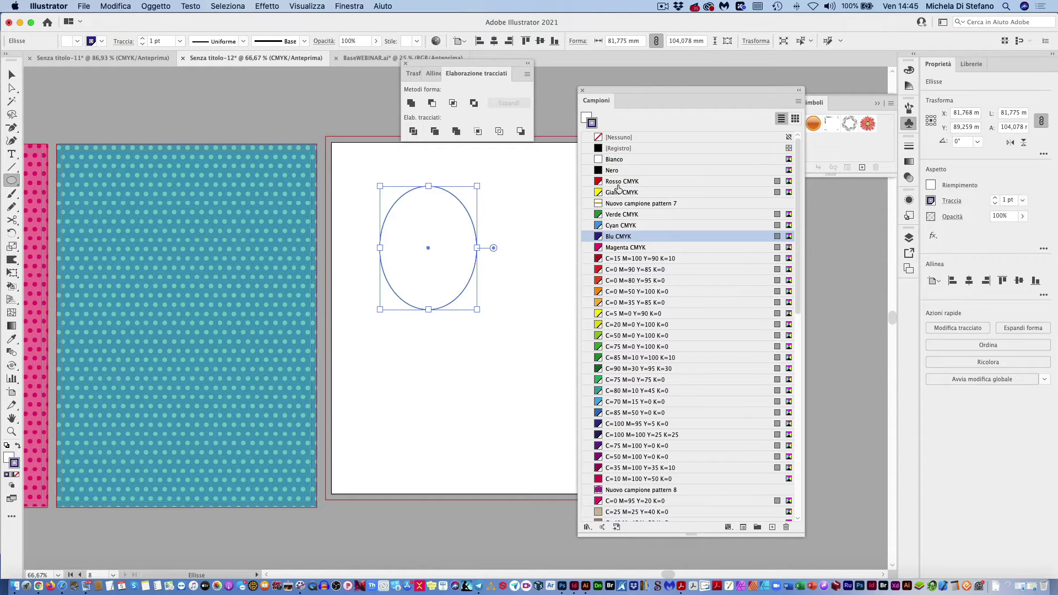
pyautogui.click(613, 249)
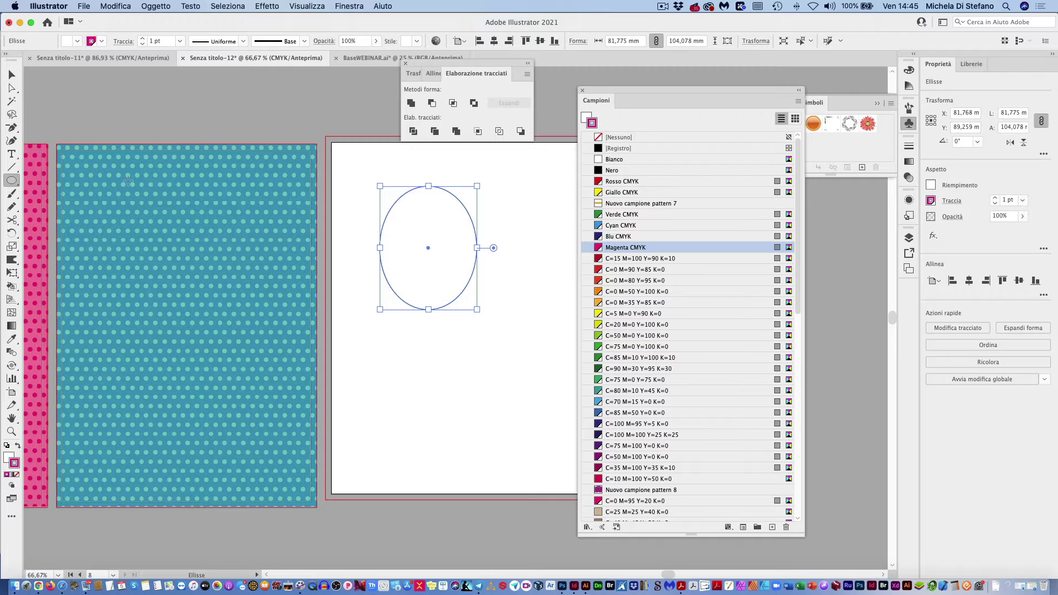
# - Zoom in and size the oval to 60 mm width and 60 mm height
pyautogui.click(11, 432)
pyautogui.click(478, 284)
pyautogui.click(423, 277)
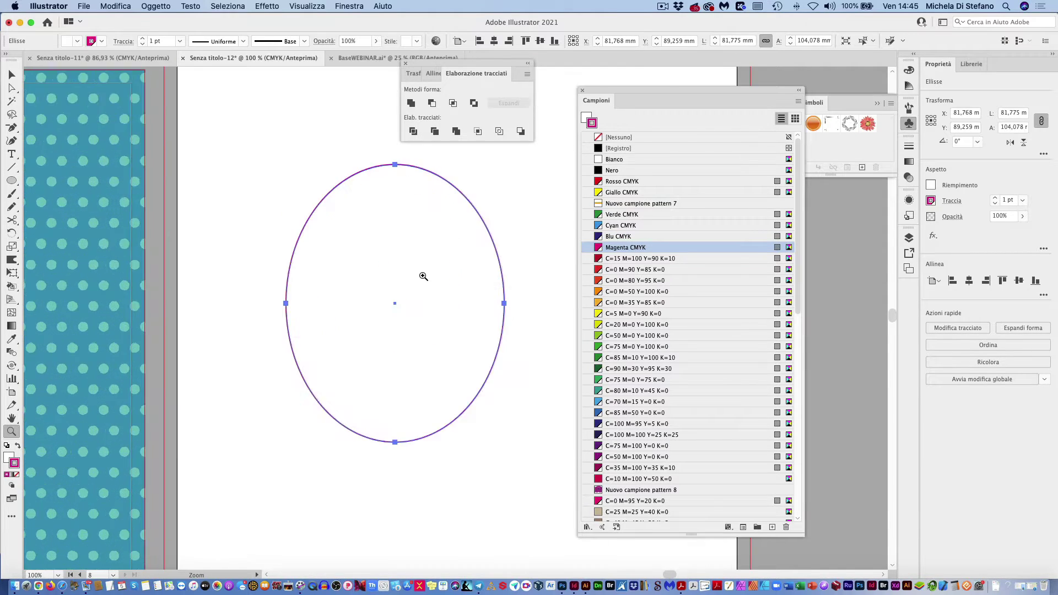
pyautogui.click(737, 38)
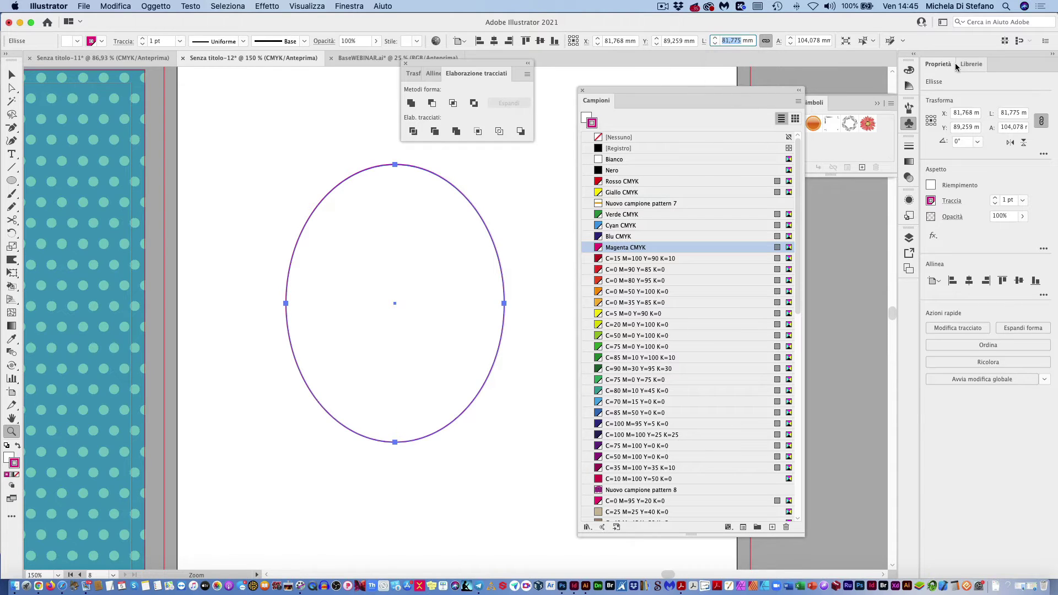
pyautogui.write('60')
pyautogui.press('Tab')
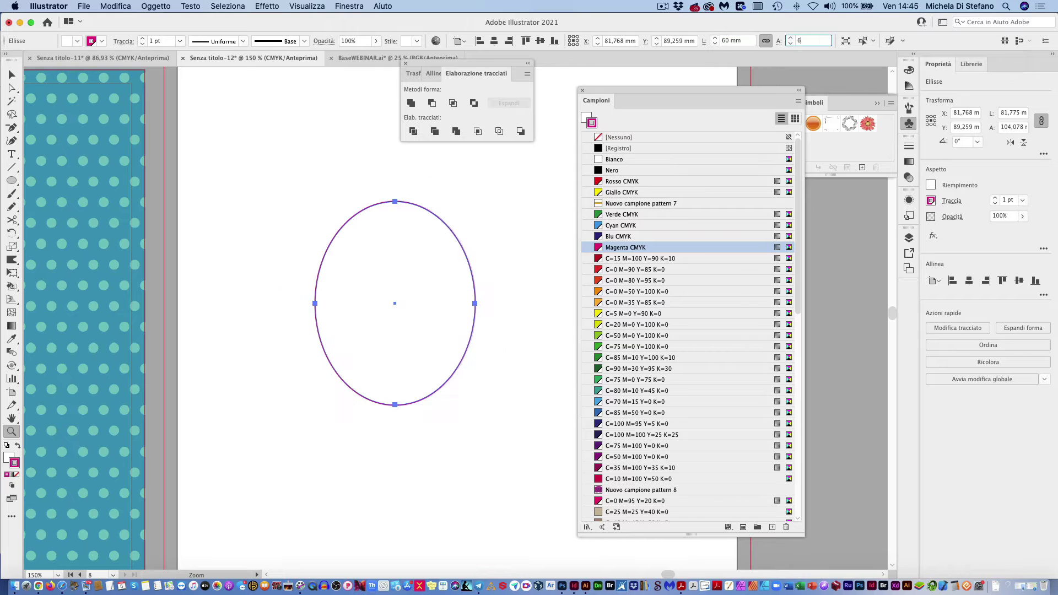
pyautogui.write('60')
pyautogui.press('Tab')
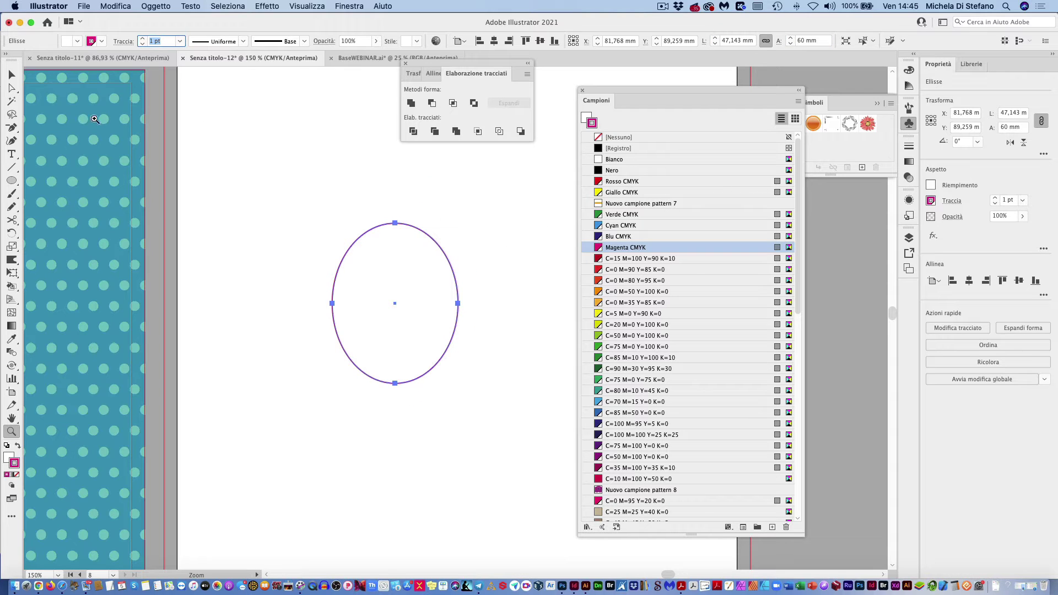
# - Drag the oval's top anchor point upward to form an egg shape
pyautogui.click(12, 76)
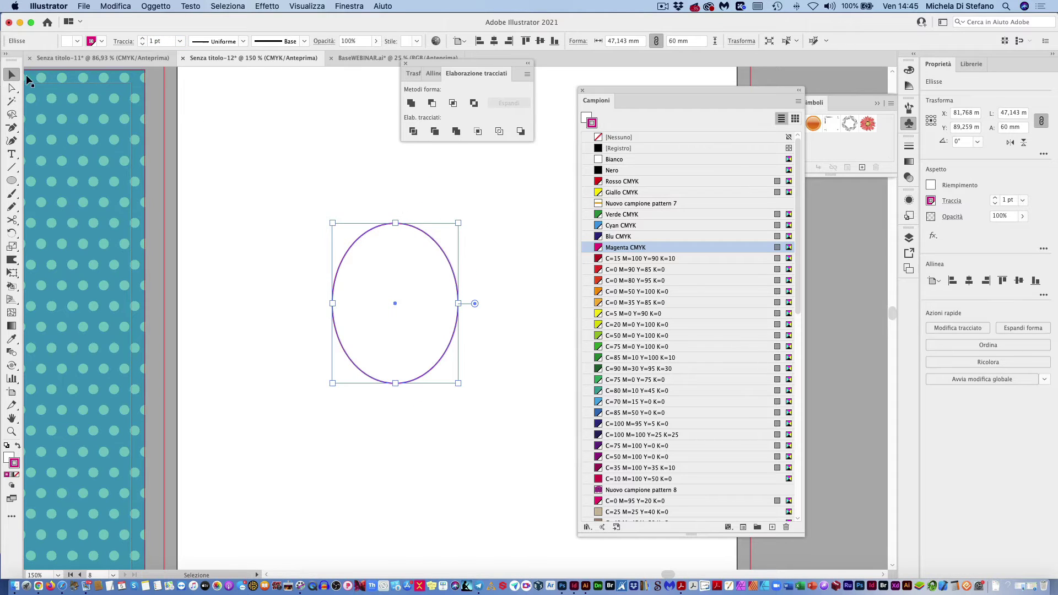
pyautogui.click(11, 87)
pyautogui.click(362, 184)
pyautogui.click(396, 224)
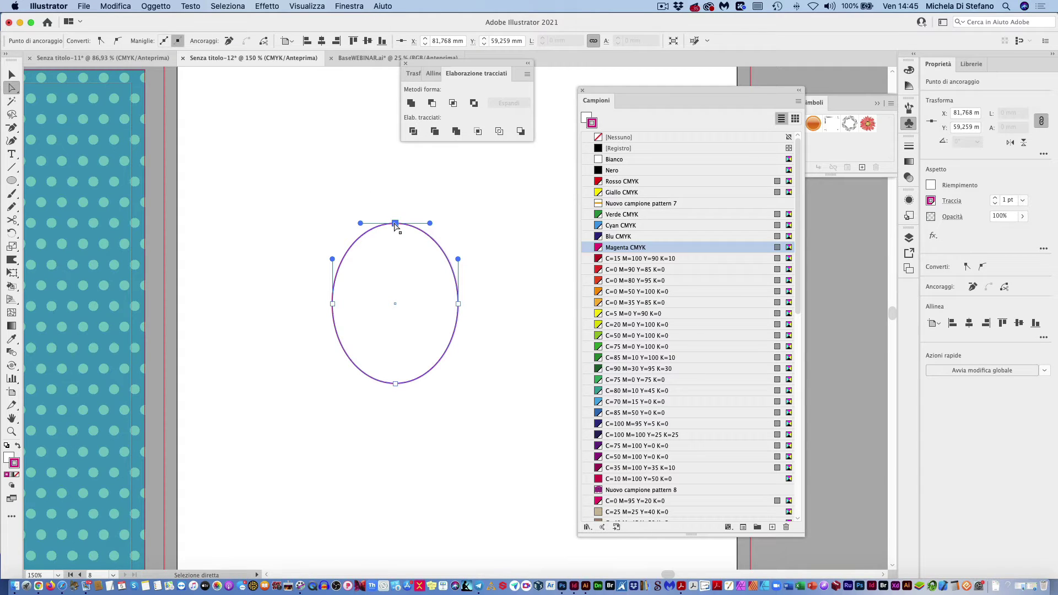
pyautogui.moveTo(395, 225); pyautogui.dragTo(395, 203)
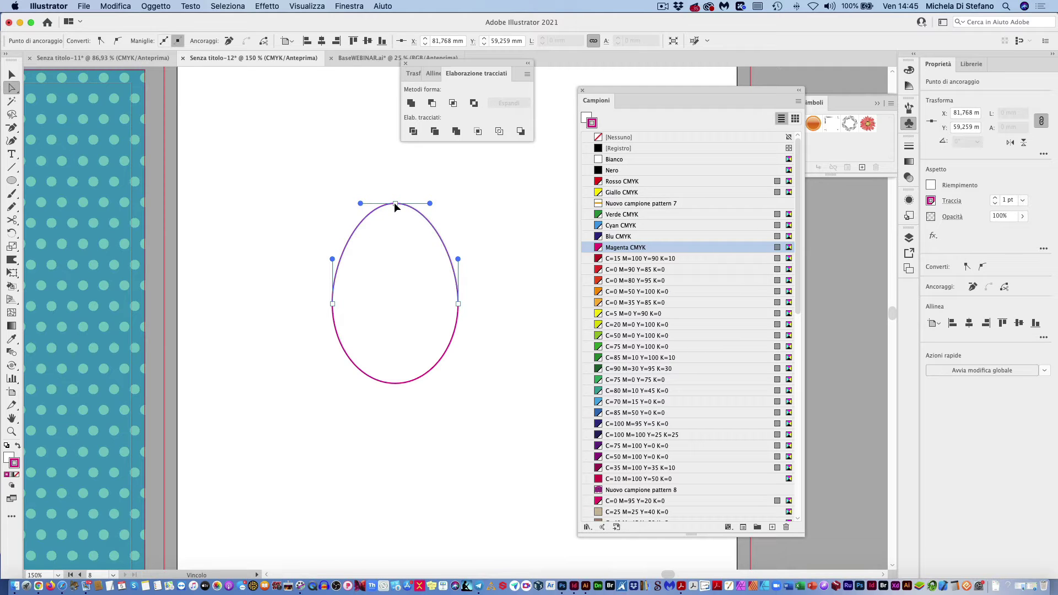
pyautogui.click(408, 199)
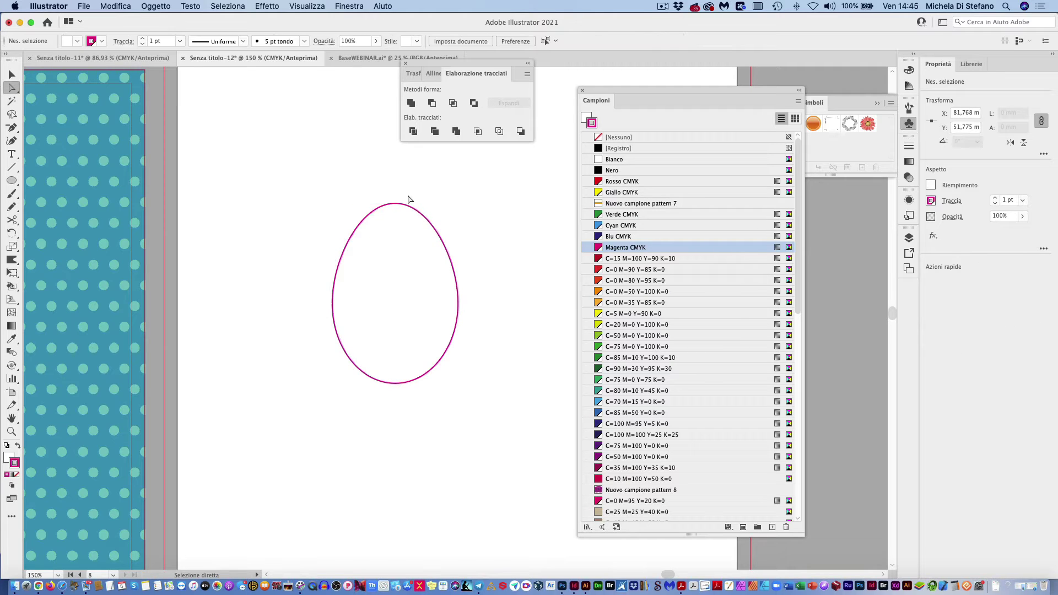
# - Move the egg toward the artboard's upper left and raise its height to 70 mm
pyautogui.press('v')
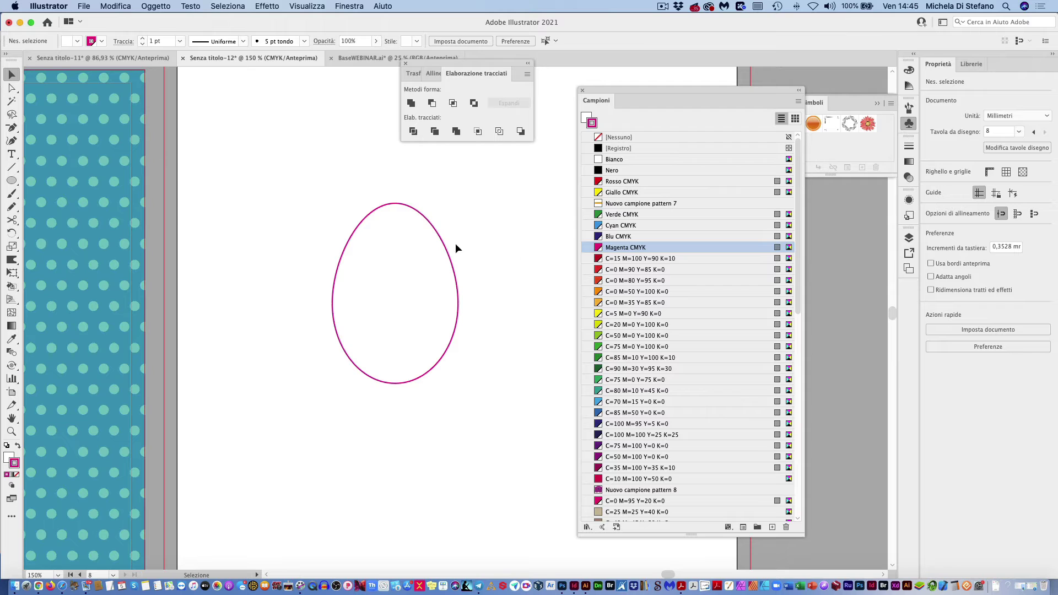
pyautogui.moveTo(448, 256); pyautogui.dragTo(353, 173)
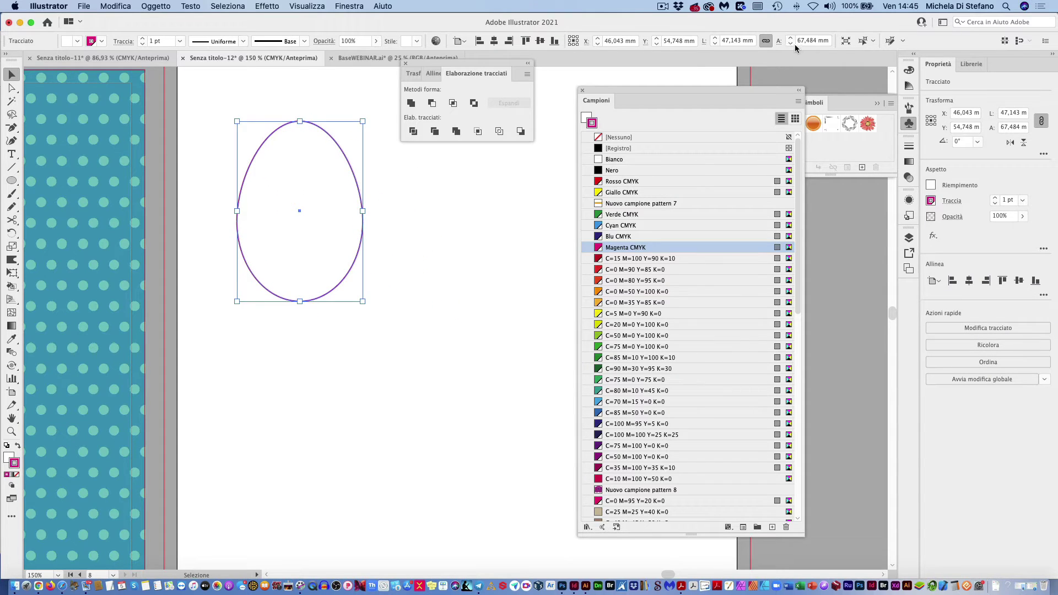
pyautogui.click(791, 39)
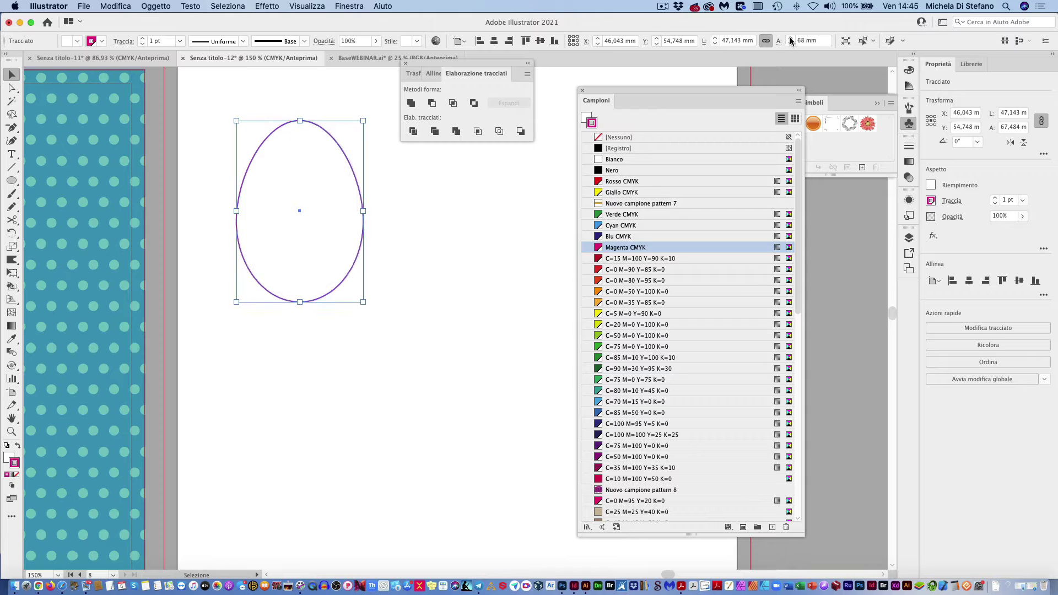
pyautogui.click(791, 40)
pyautogui.write('70')
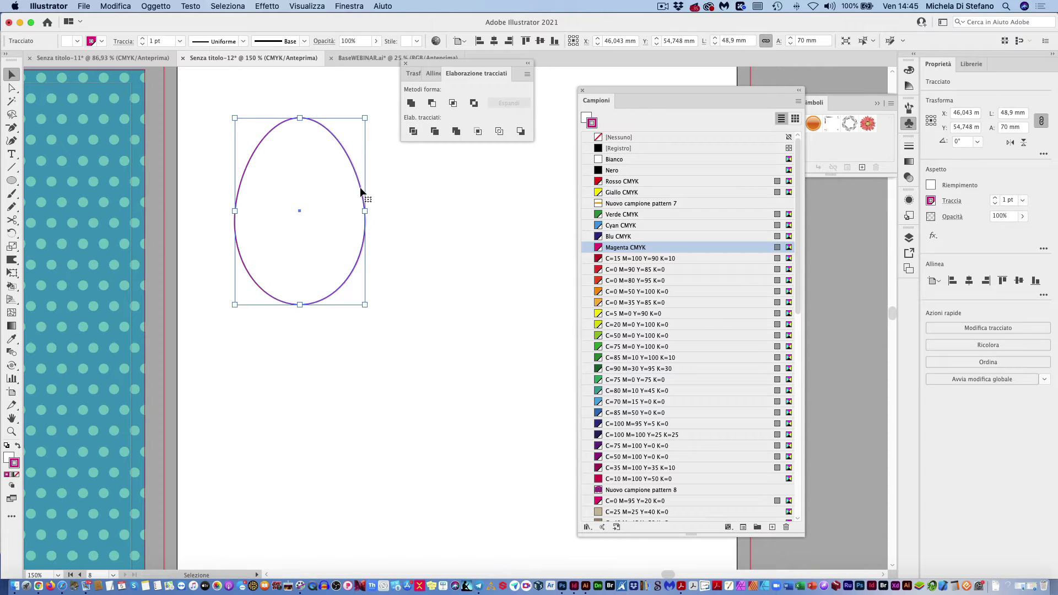
# - Duplicate the egg just below the original and make the copy 80 mm tall
pyautogui.keyDown('alt'); pyautogui.moveTo(362, 191); pyautogui.dragTo(366, 393); pyautogui.keyUp('alt')
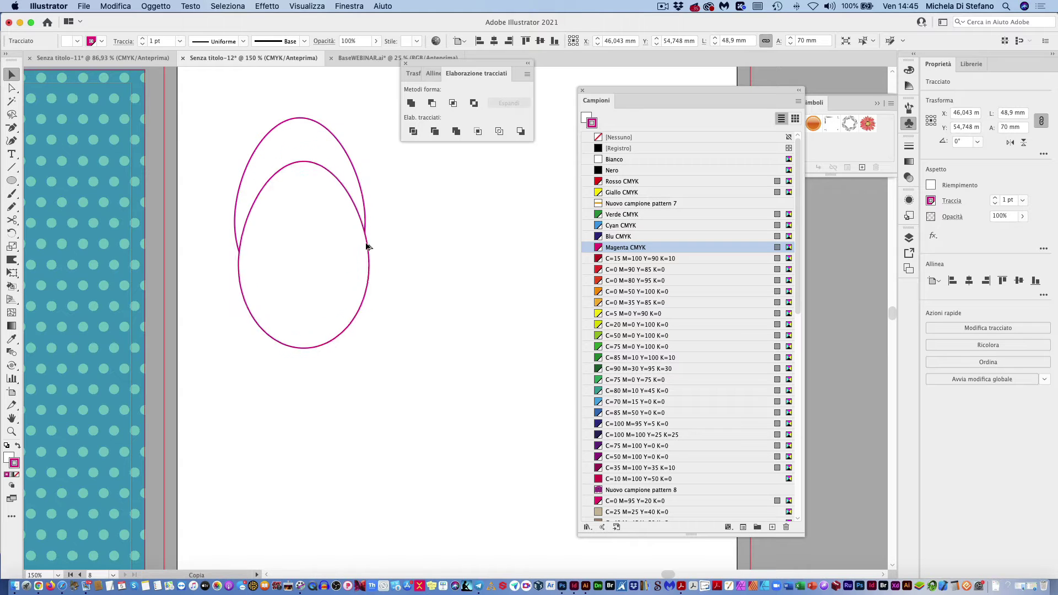
pyautogui.click(808, 41)
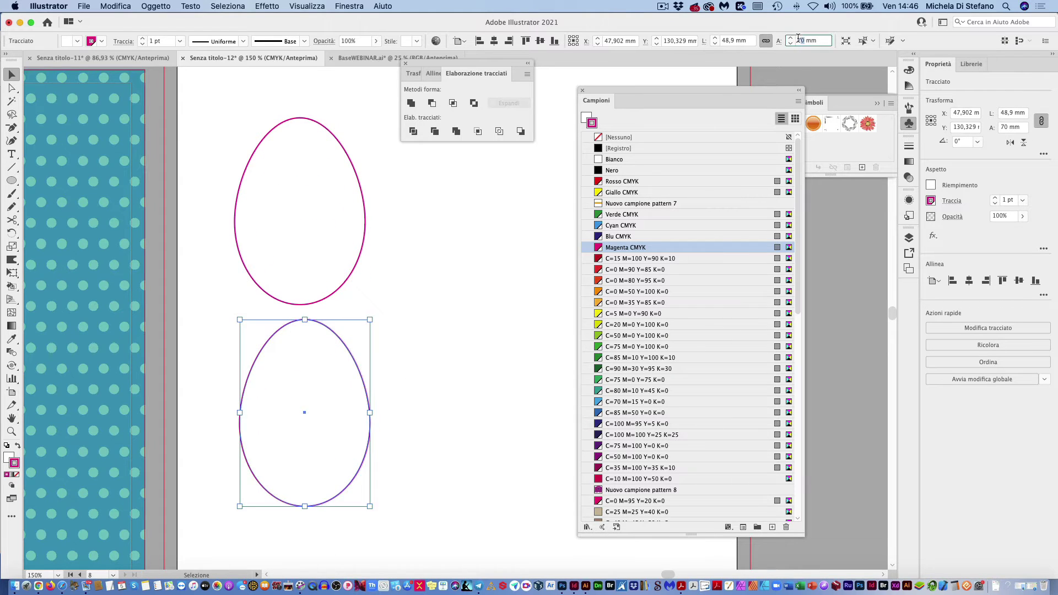
pyautogui.write('80')
pyautogui.press('Tab')
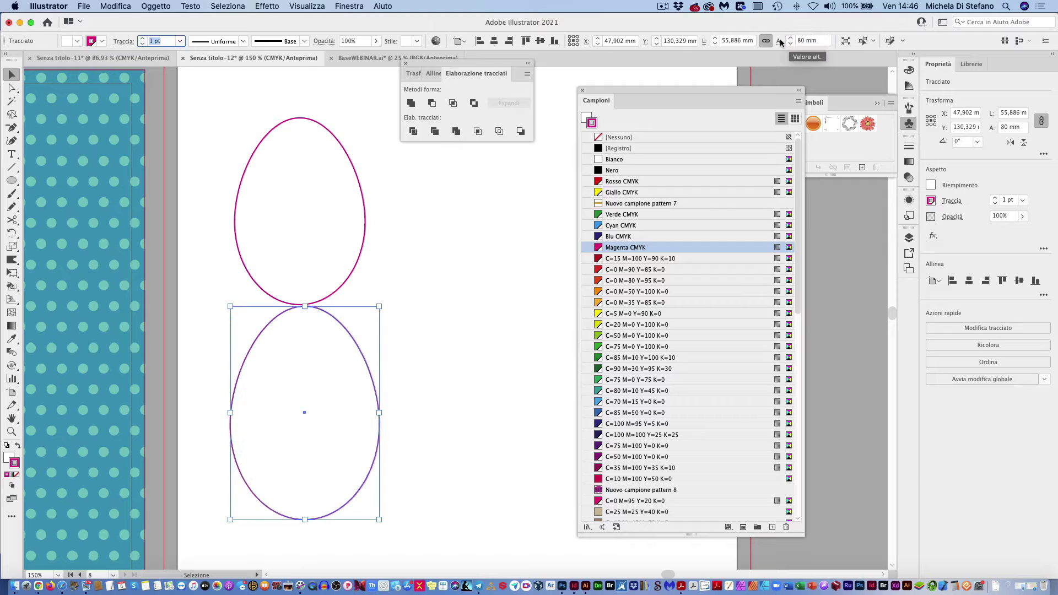
# - Copy the upper egg to its right at 50 mm height, then zoom out to the whole artboard
pyautogui.click(351, 274)
pyautogui.click(351, 275)
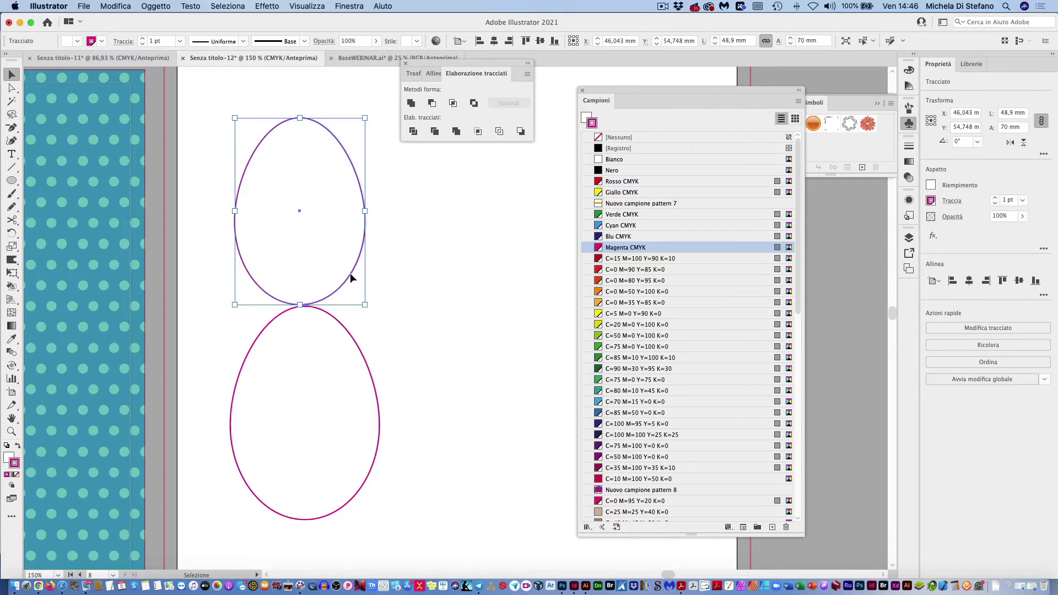
pyautogui.moveTo(350, 273); pyautogui.dragTo(507, 283)
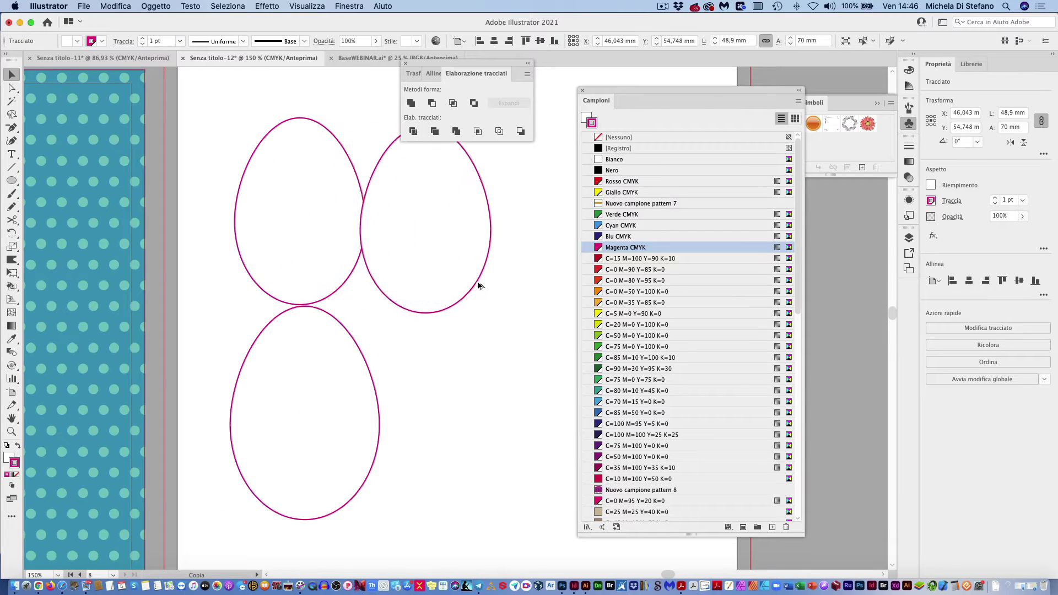
pyautogui.doubleClick(805, 42)
pyautogui.write('50')
pyautogui.press('Tab')
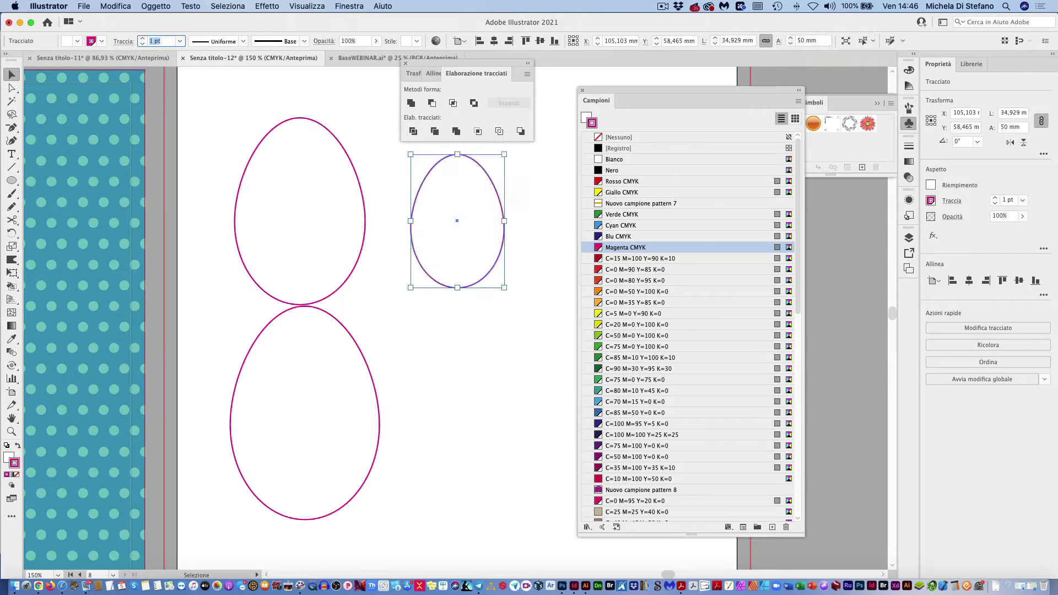
pyautogui.moveTo(439, 64); pyautogui.dragTo(670, 84)
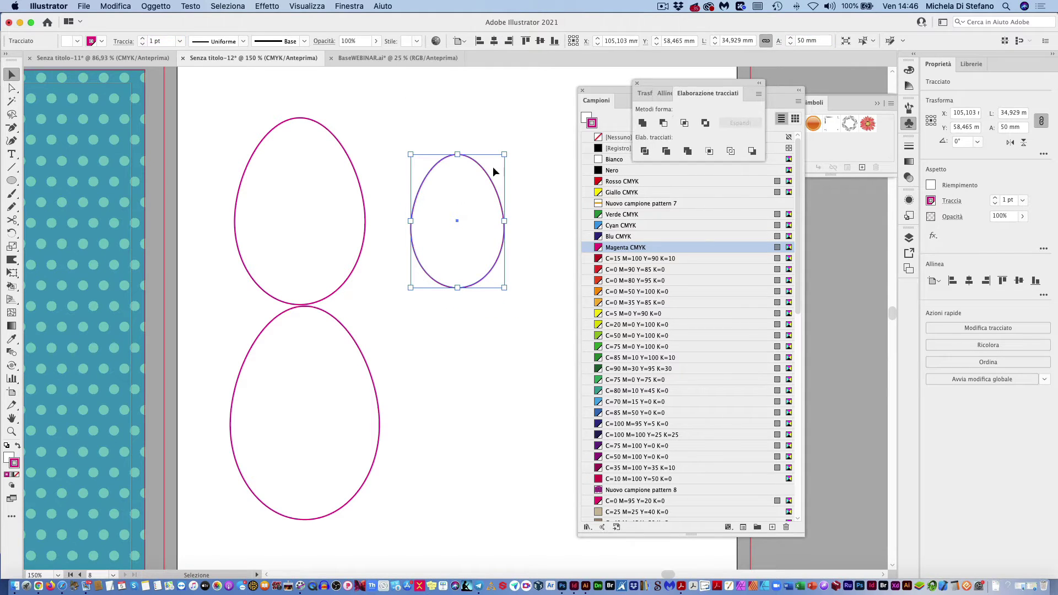
pyautogui.click(12, 432)
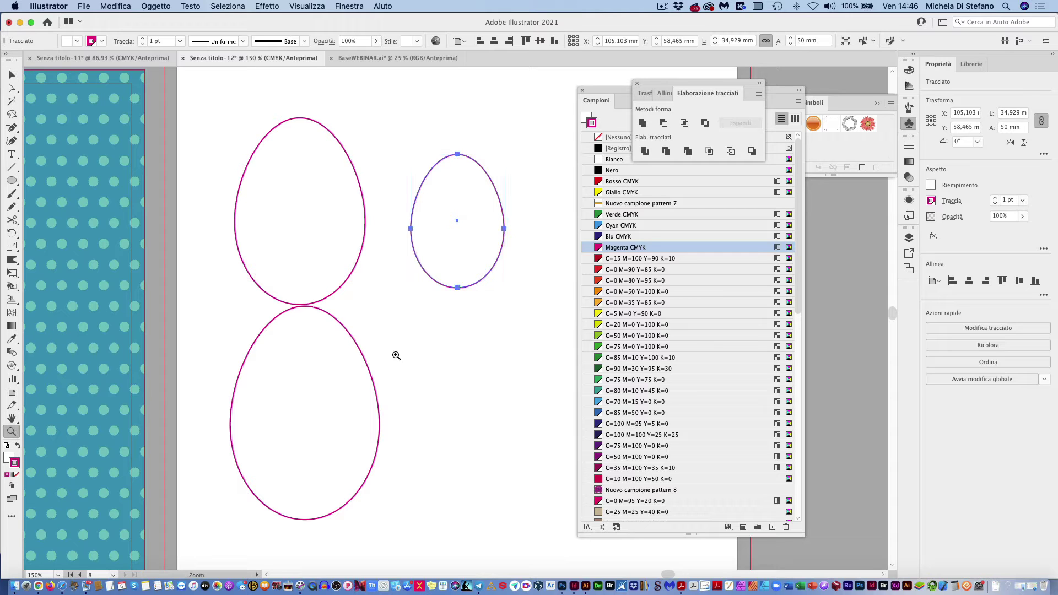
pyautogui.keyDown('alt'); pyautogui.click(444, 348); pyautogui.keyUp('alt')
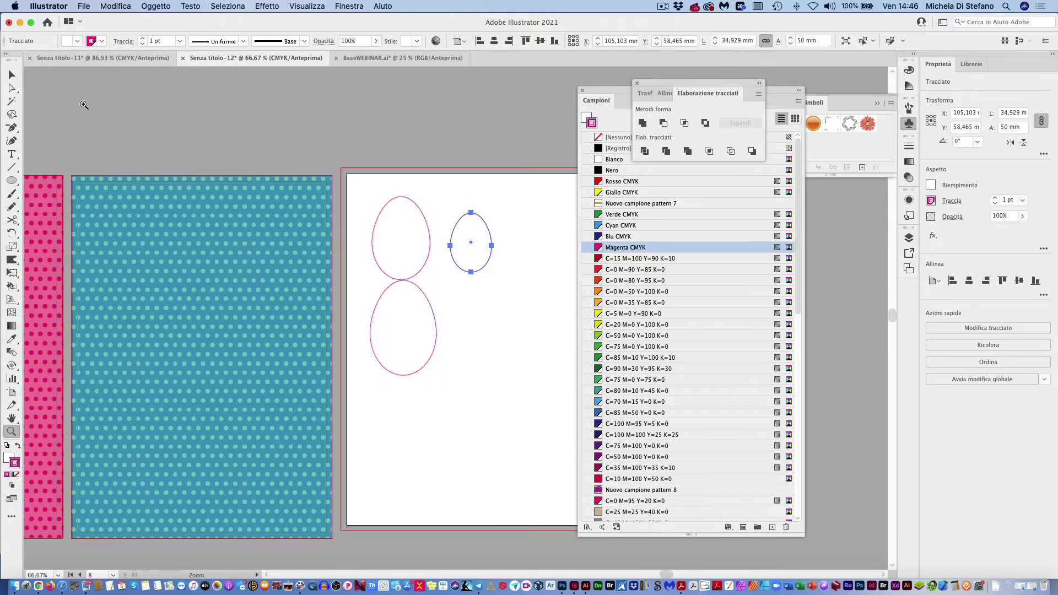
# - Move the two large eggs down and place the small egg at the top of the column
pyautogui.click(12, 74)
pyautogui.moveTo(420, 298)
pyautogui.mouseDown()
pyautogui.moveTo(419, 319)
pyautogui.moveTo(418, 304)
pyautogui.mouseUp()
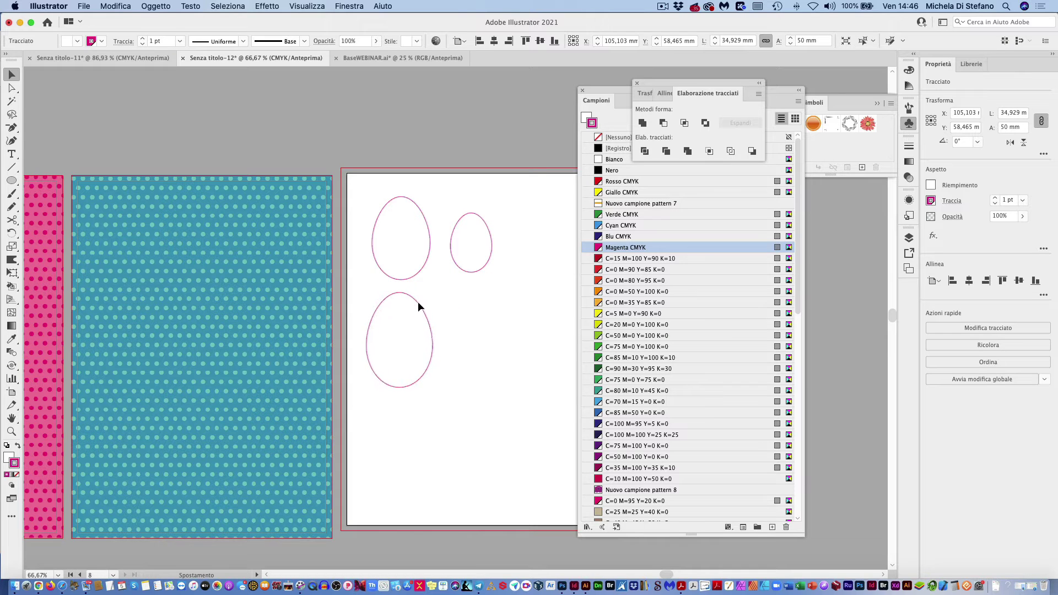
pyautogui.keyDown('shift'); pyautogui.click(415, 273); pyautogui.keyUp('shift')
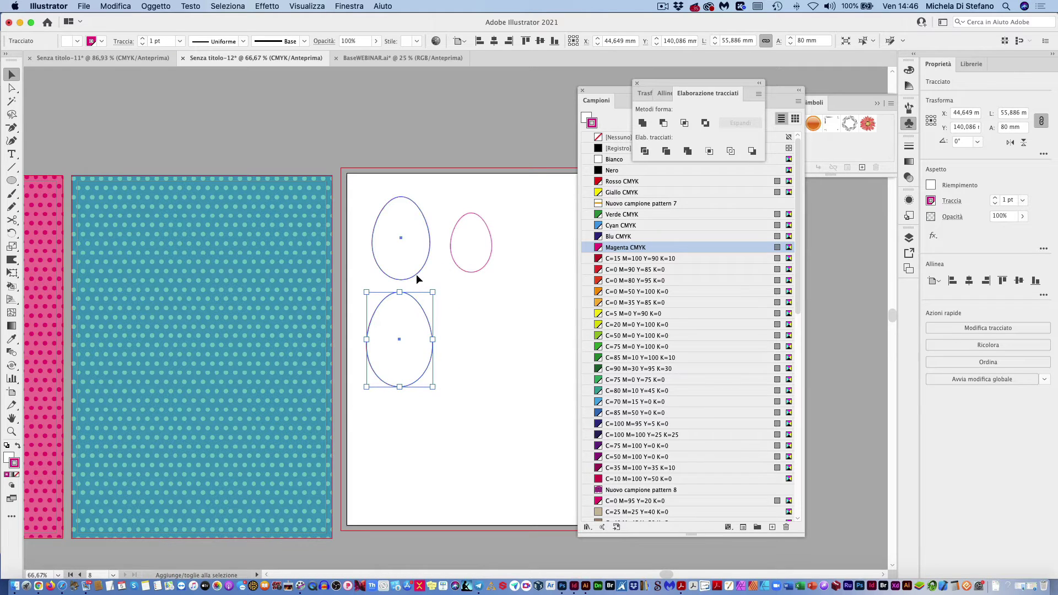
pyautogui.moveTo(415, 273); pyautogui.dragTo(411, 392)
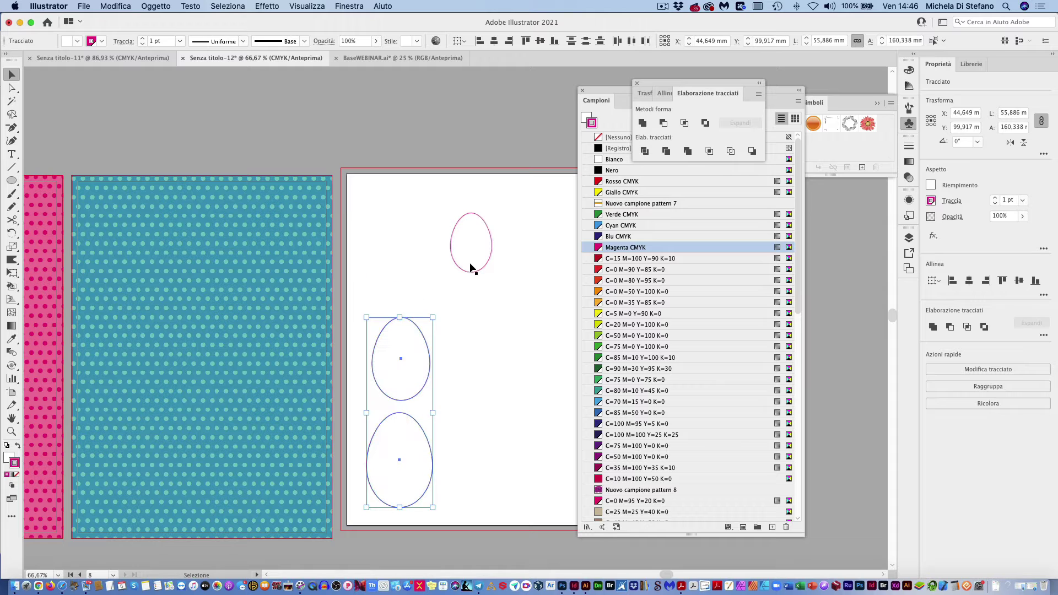
pyautogui.moveTo(472, 273); pyautogui.dragTo(399, 303)
# - Marquee-select all three stacked eggs together
pyautogui.moveTo(365, 217)
pyautogui.mouseDown()
pyautogui.moveTo(434, 452)
pyautogui.moveTo(425, 470)
pyautogui.moveTo(414, 376)
pyautogui.mouseUp()
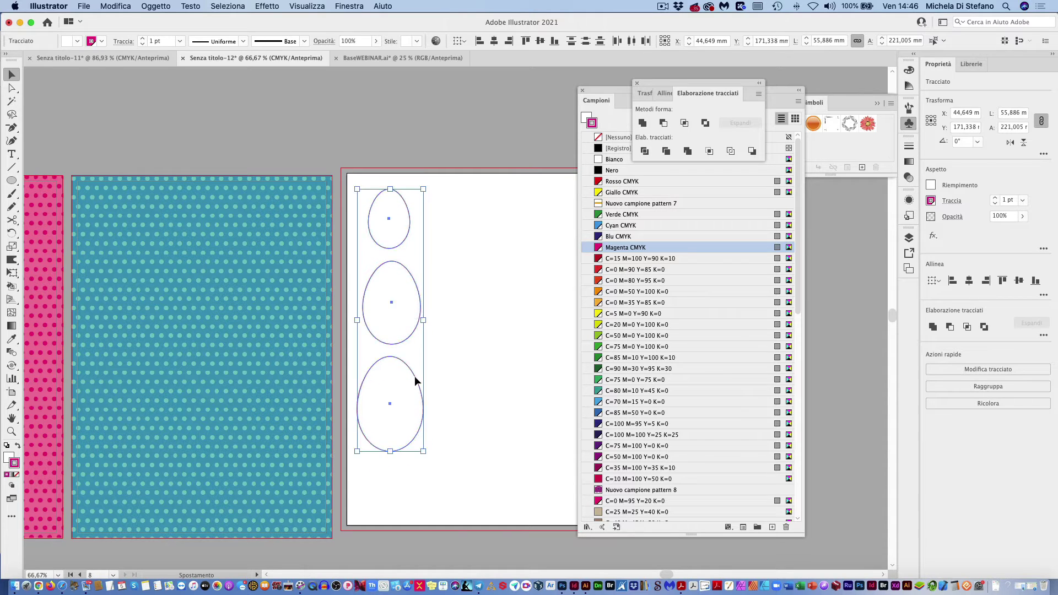
pyautogui.click(463, 370)
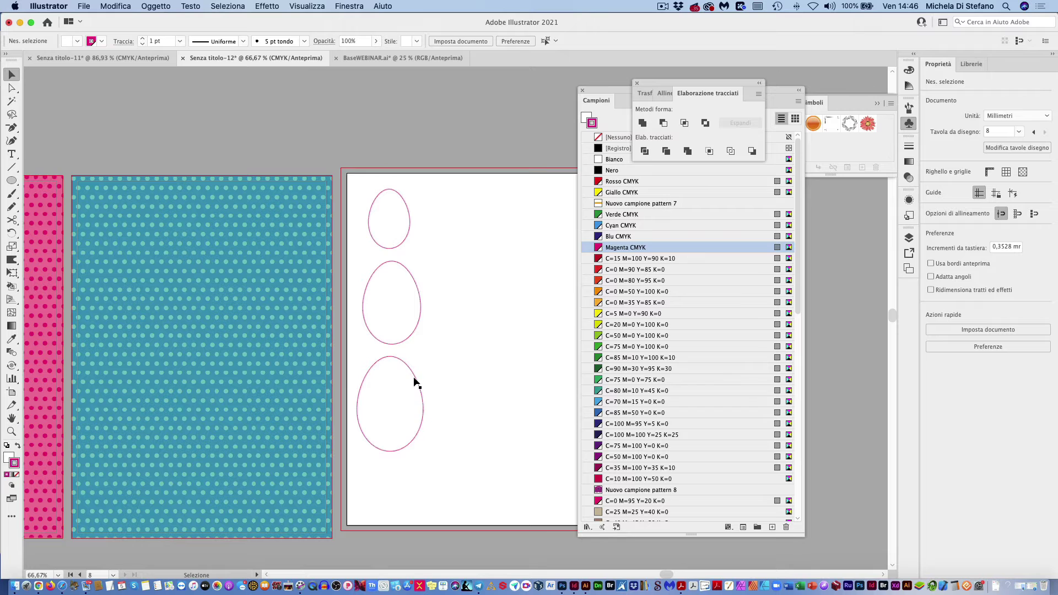
pyautogui.click(416, 377)
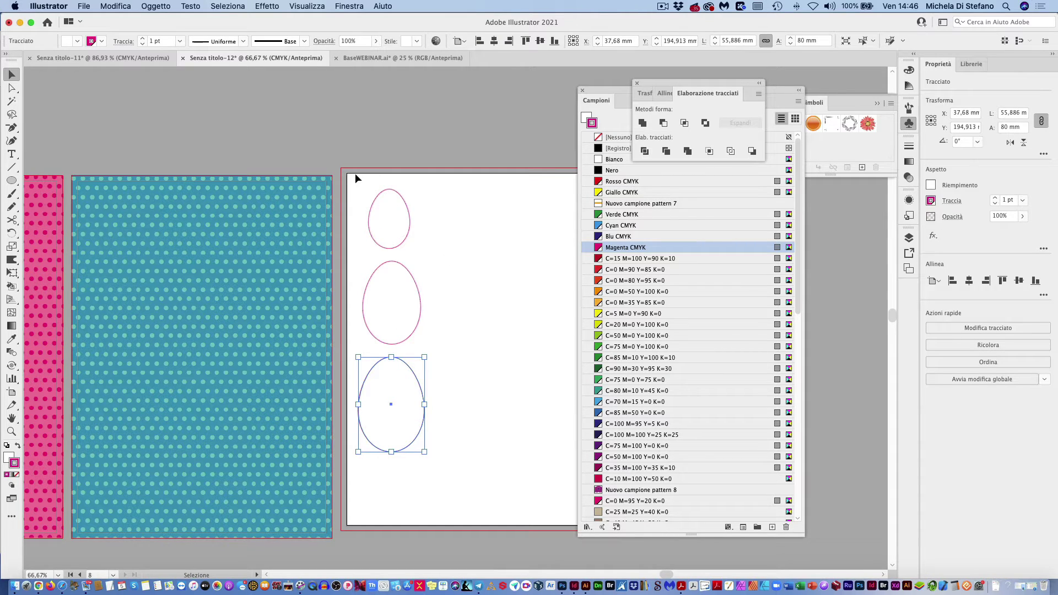
pyautogui.moveTo(355, 173); pyautogui.dragTo(448, 460)
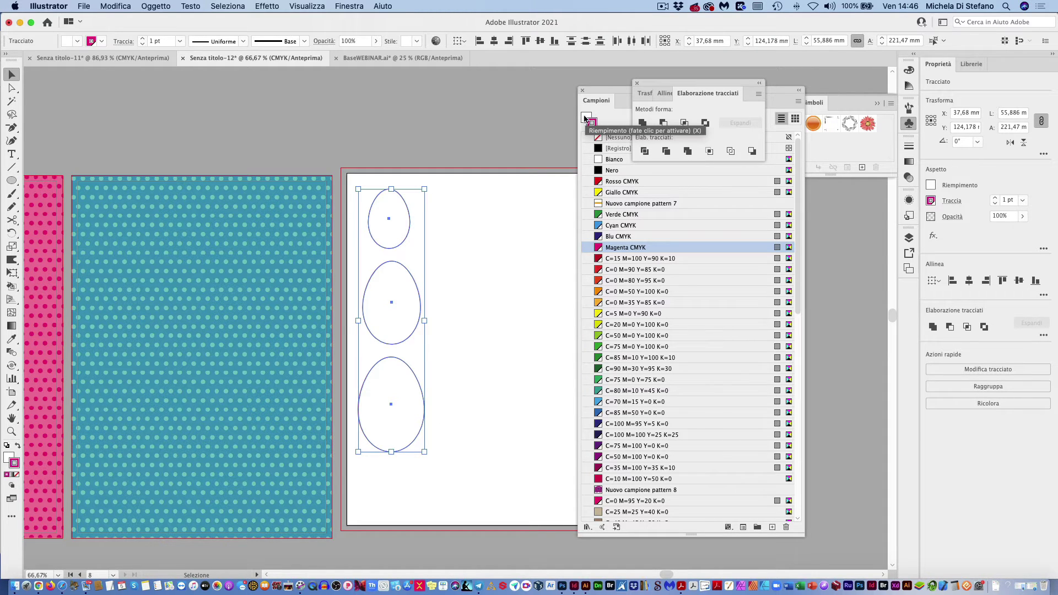
# - Set the three eggs to fill None with a 0.5 pt stroke in the C=0 M=0 Y=0 K=60 swatch
pyautogui.click(585, 117)
pyautogui.click(597, 136)
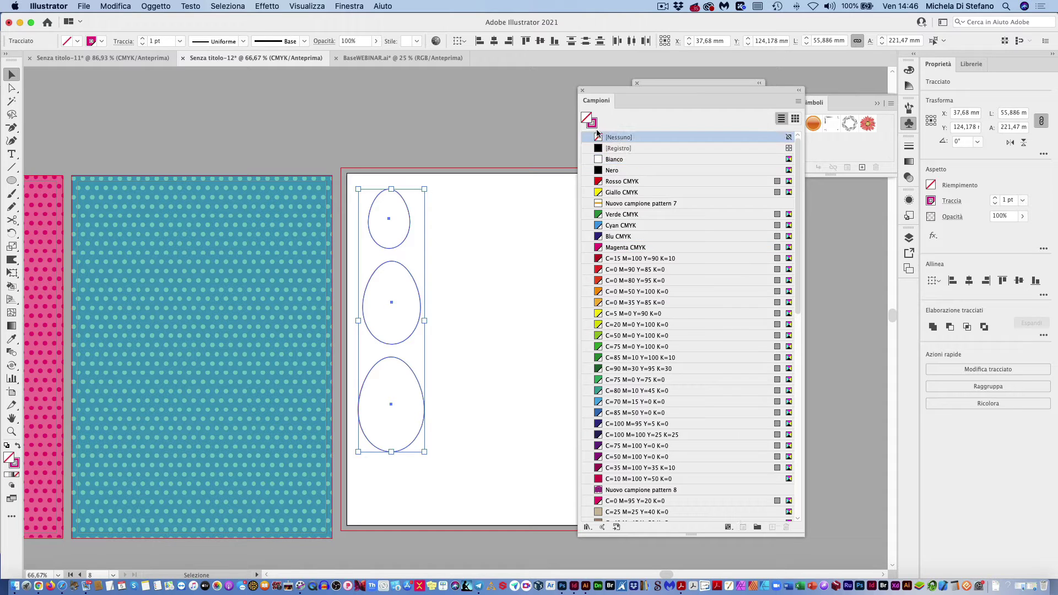
pyautogui.click(594, 126)
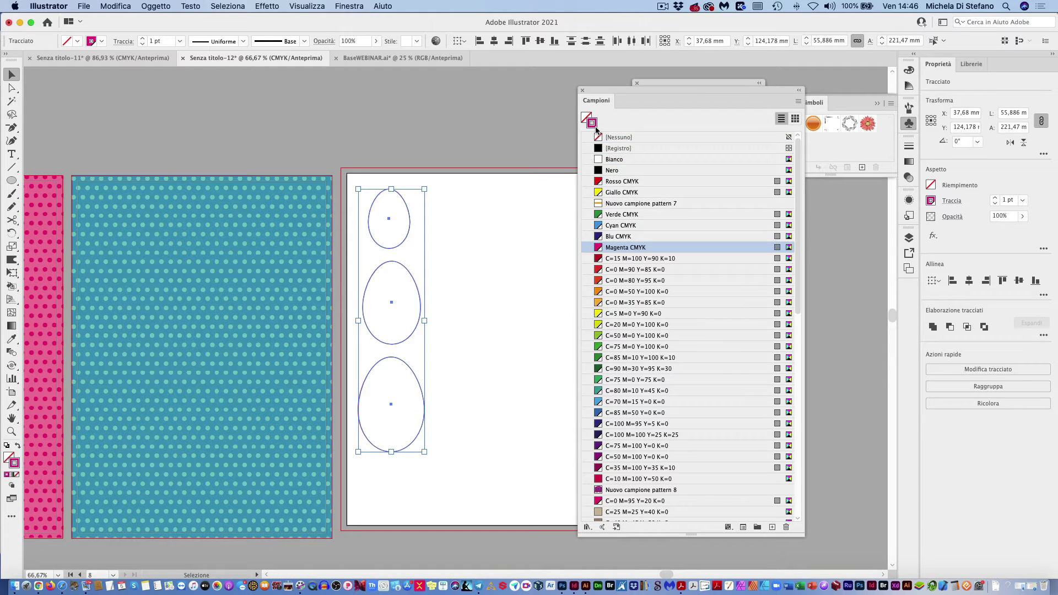
pyautogui.click(616, 172)
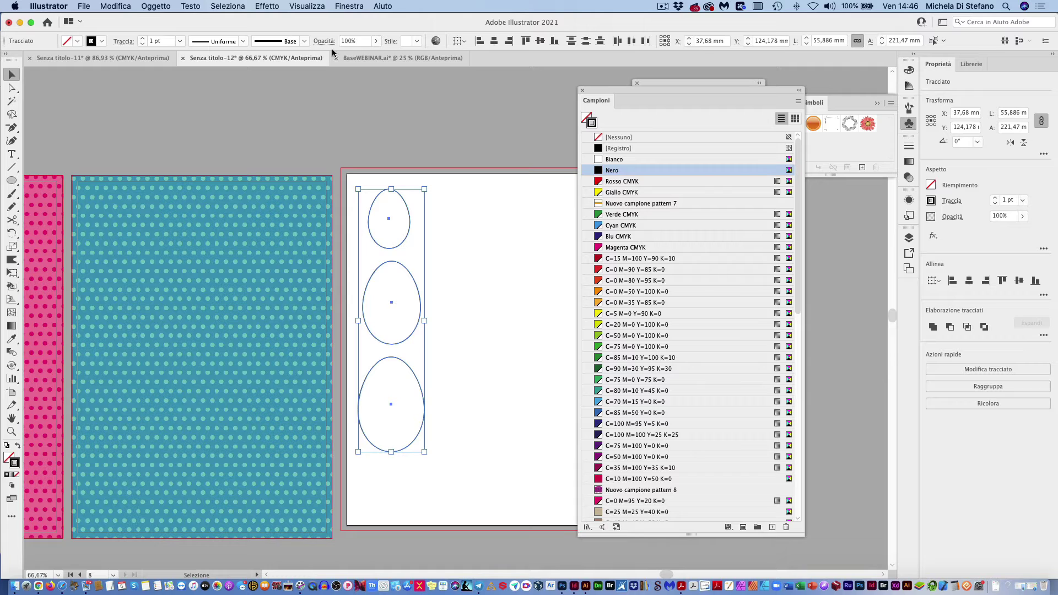
pyautogui.click(181, 42)
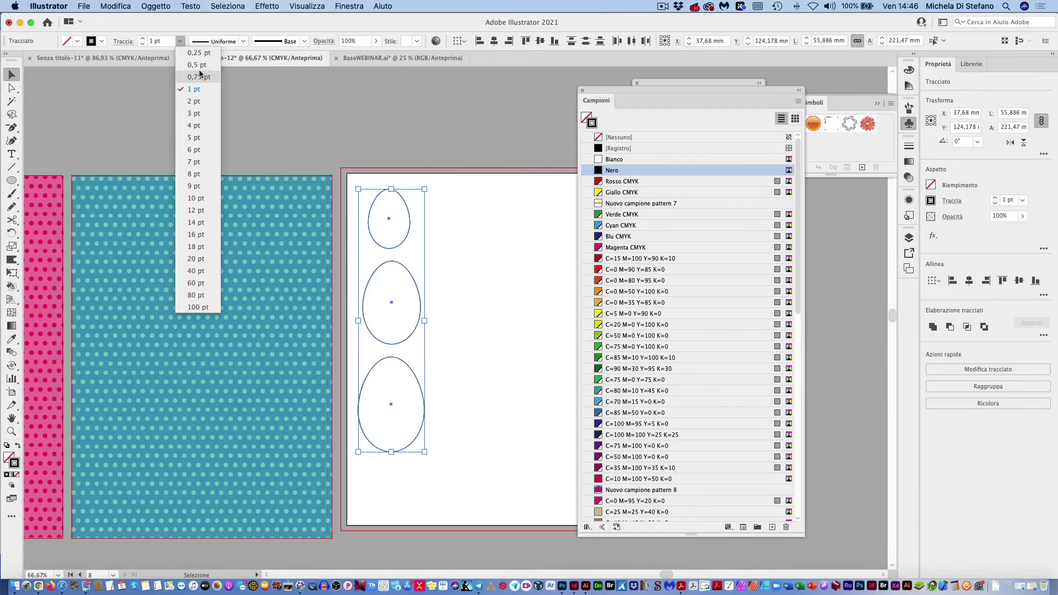
pyautogui.click(199, 69)
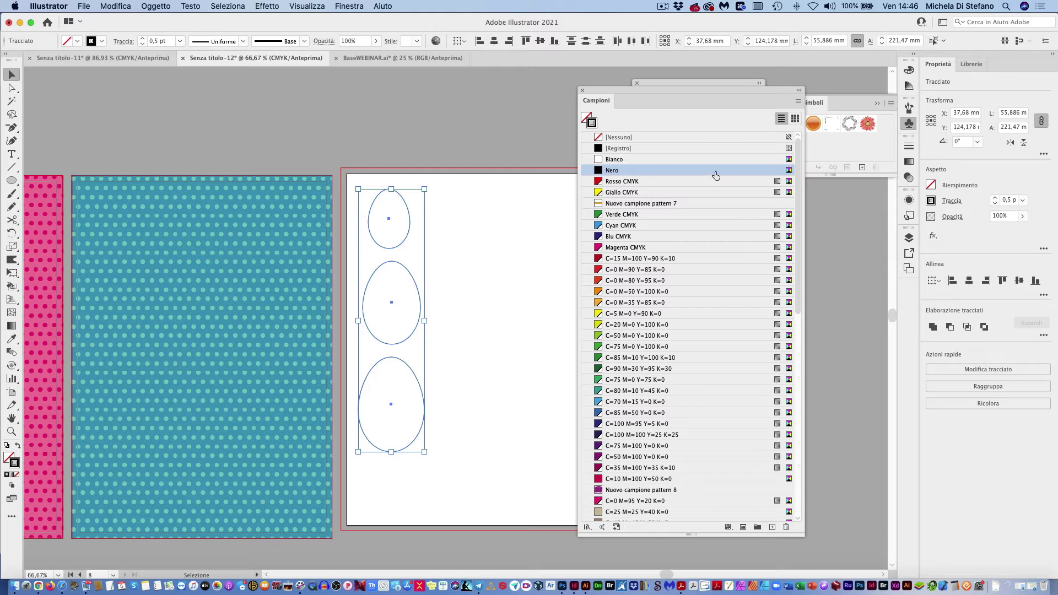
pyautogui.scroll(-2, 692, 465)
pyautogui.scroll(-5, 692, 465)
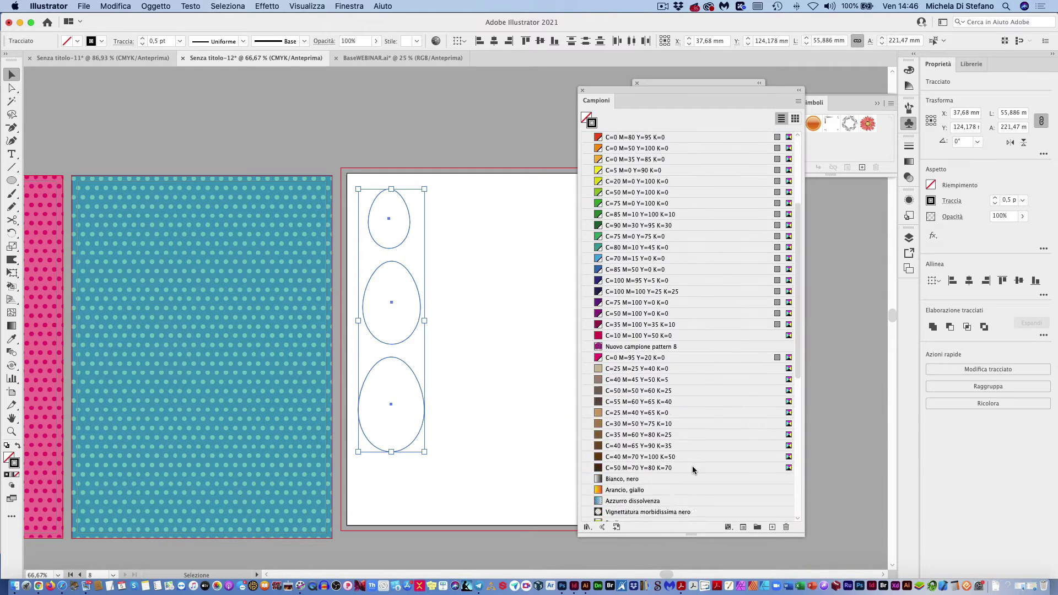
pyautogui.scroll(-5, 692, 465)
pyautogui.scroll(-5, 692, 465)
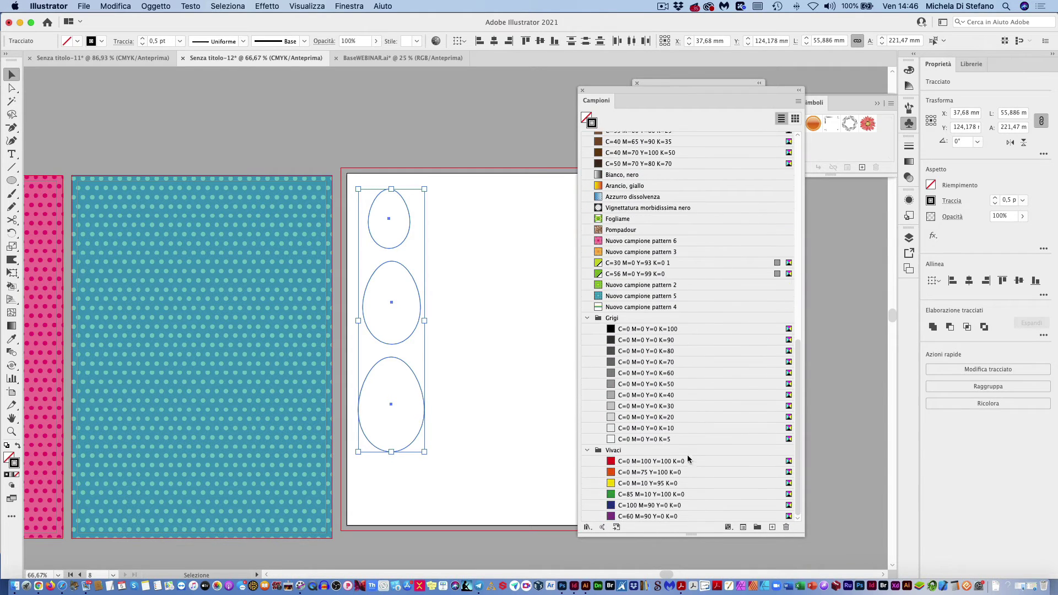
pyautogui.click(637, 373)
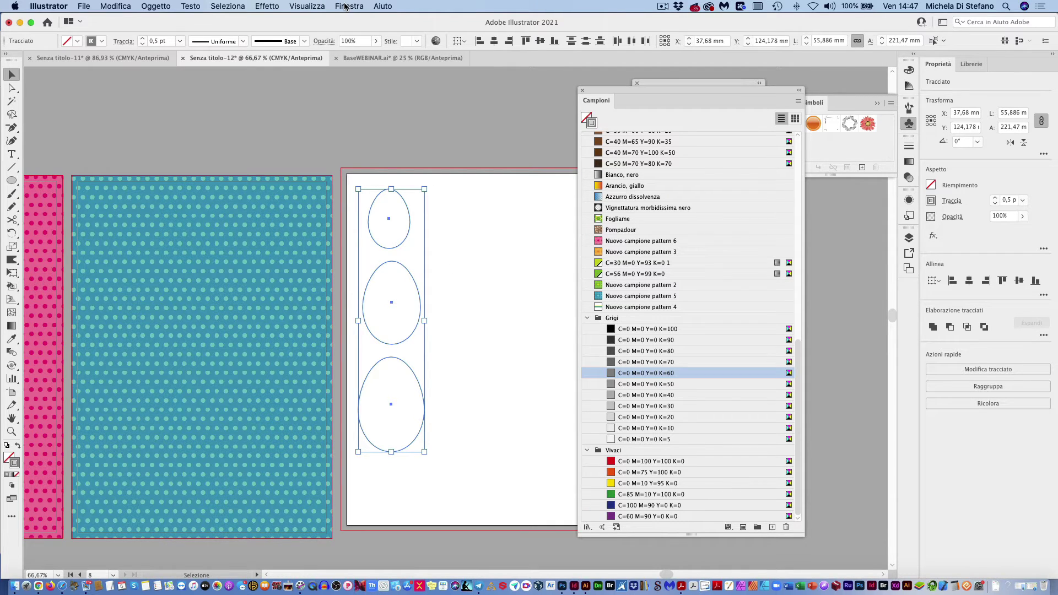
# - Browse the Effect menu twice and close it without choosing anything
pyautogui.click(268, 5)
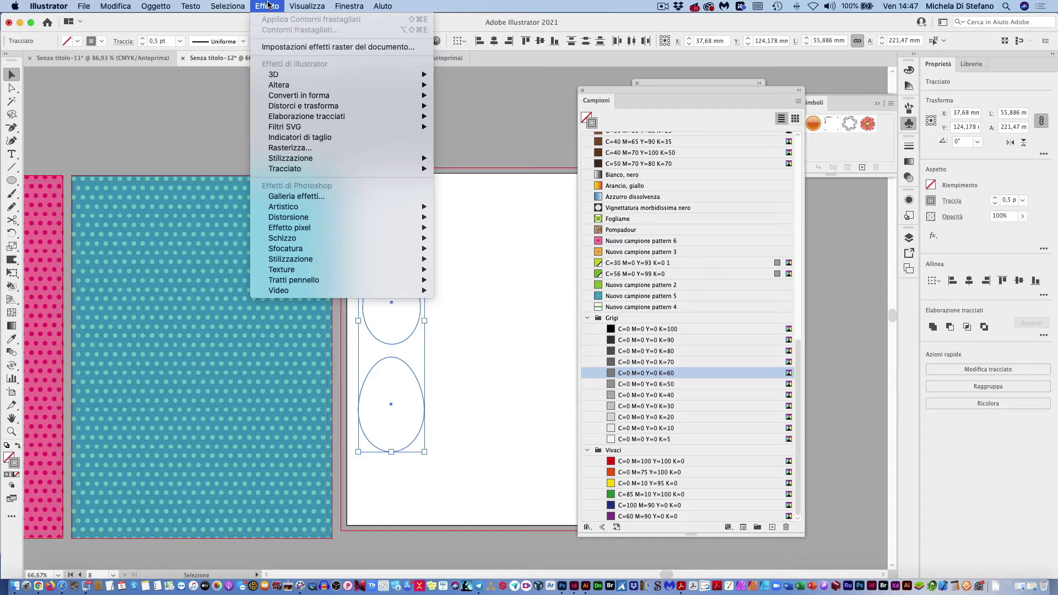
pyautogui.click(438, 250)
pyautogui.hscroll(8, 437, 251)
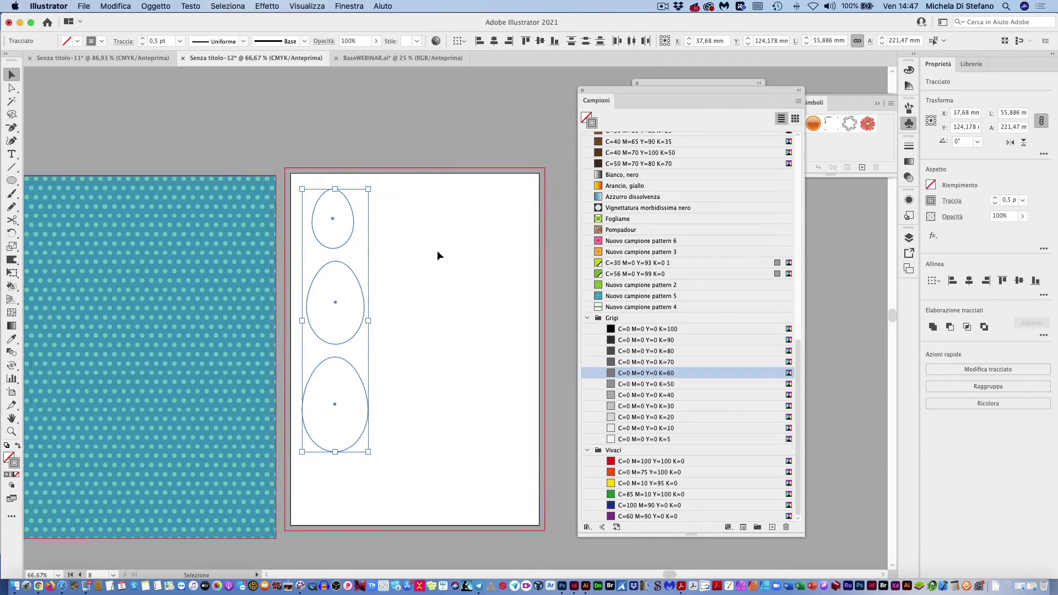
pyautogui.click(267, 6)
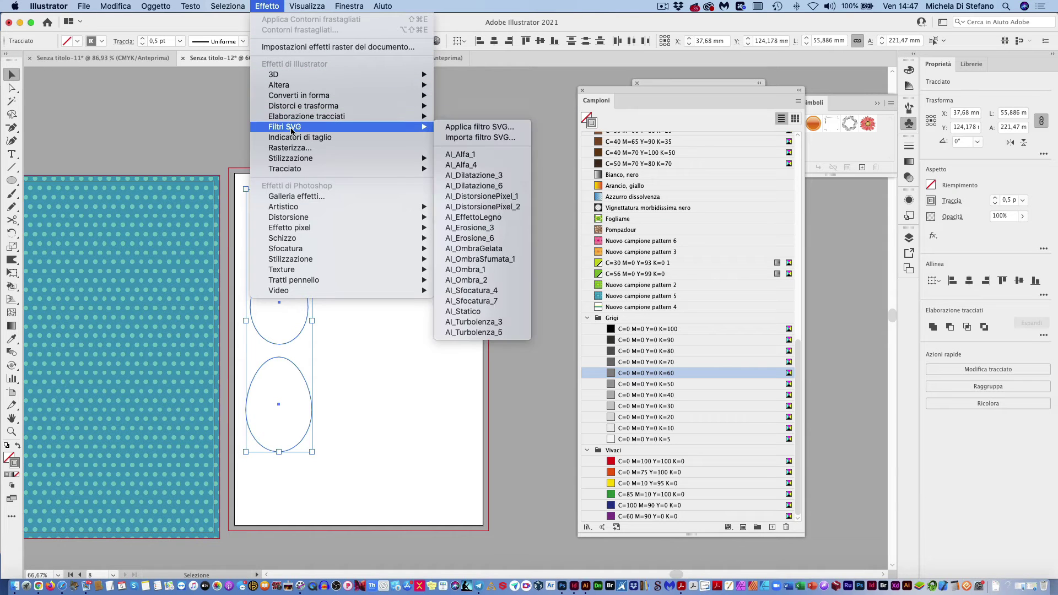
pyautogui.moveTo(303, 106)
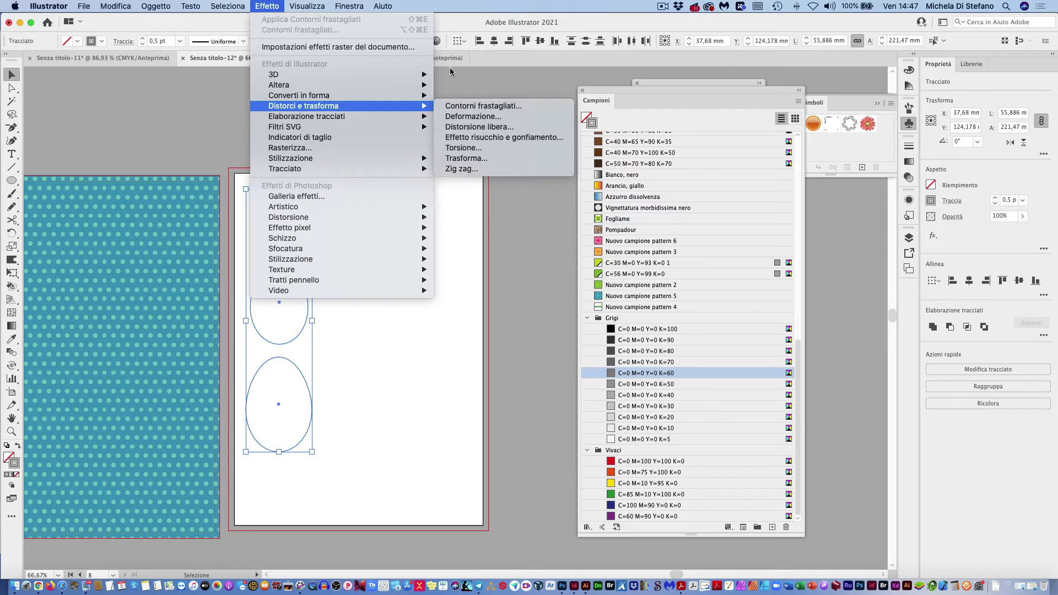
pyautogui.click(361, 500)
# - Reselect all three eggs, nudge the column slightly down-left, and open the Effect menu
pyautogui.click(331, 427)
pyautogui.click(312, 404)
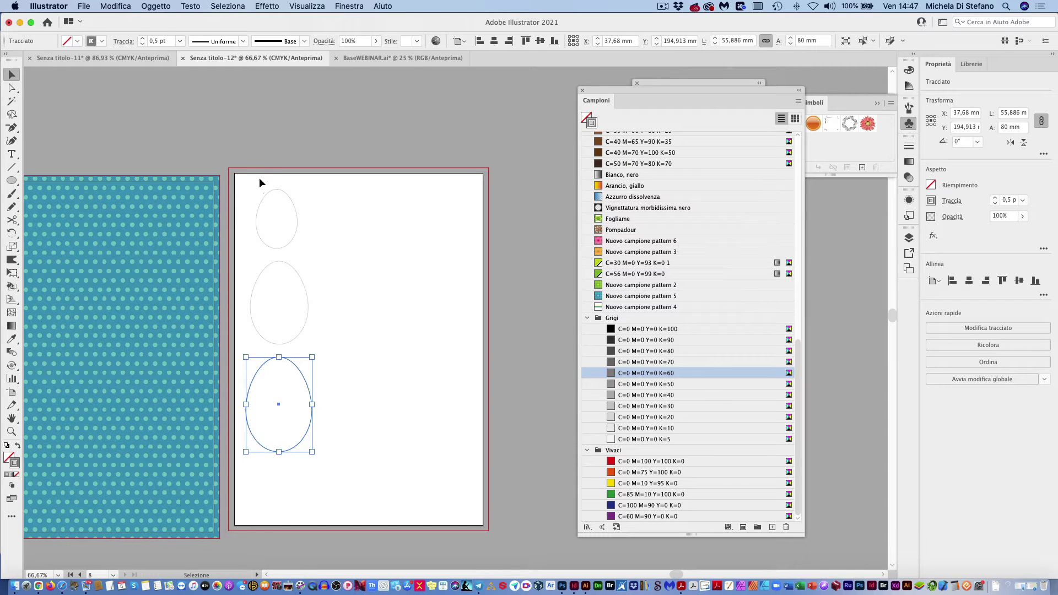
pyautogui.moveTo(260, 180); pyautogui.dragTo(306, 438)
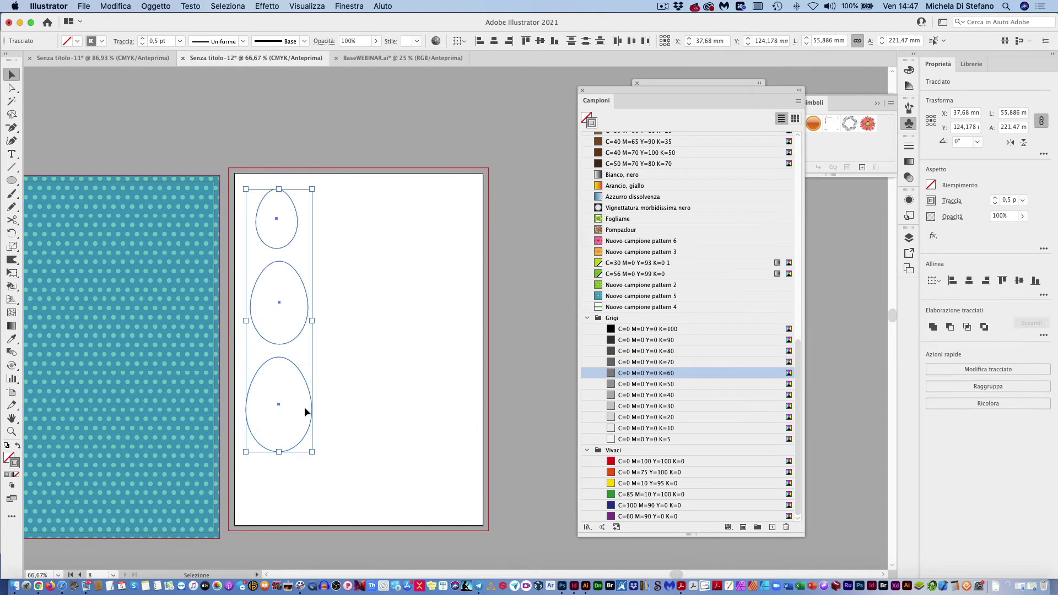
pyautogui.moveTo(306, 390); pyautogui.dragTo(302, 399)
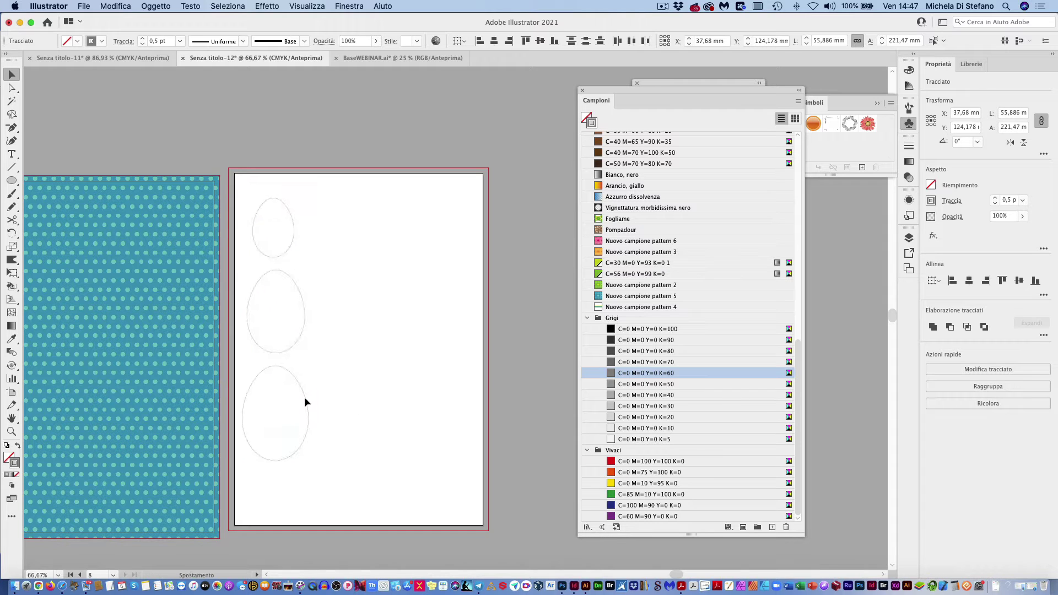
pyautogui.click(268, 6)
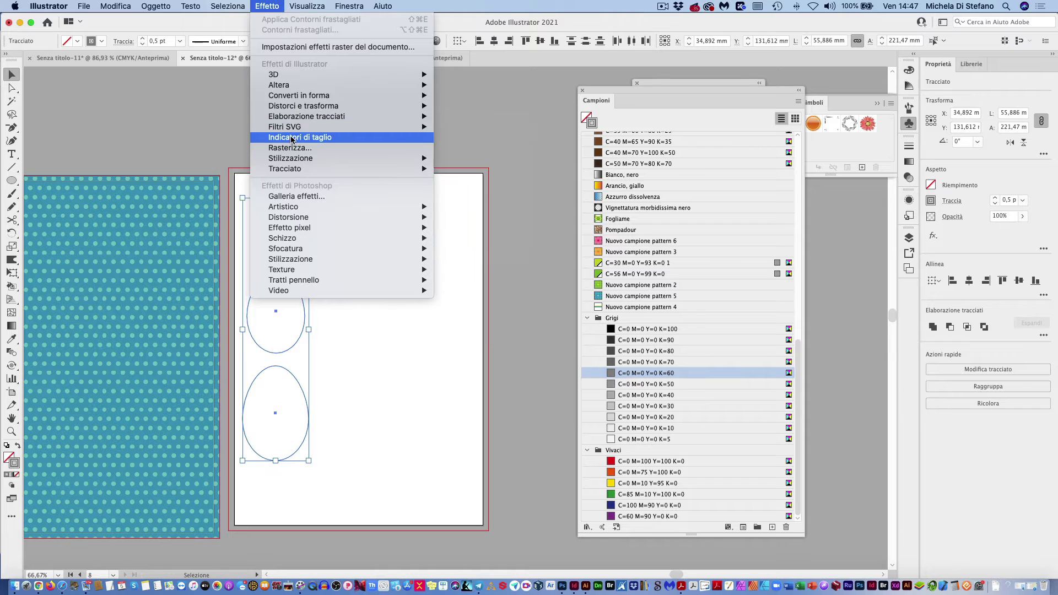
pyautogui.moveTo(303, 106)
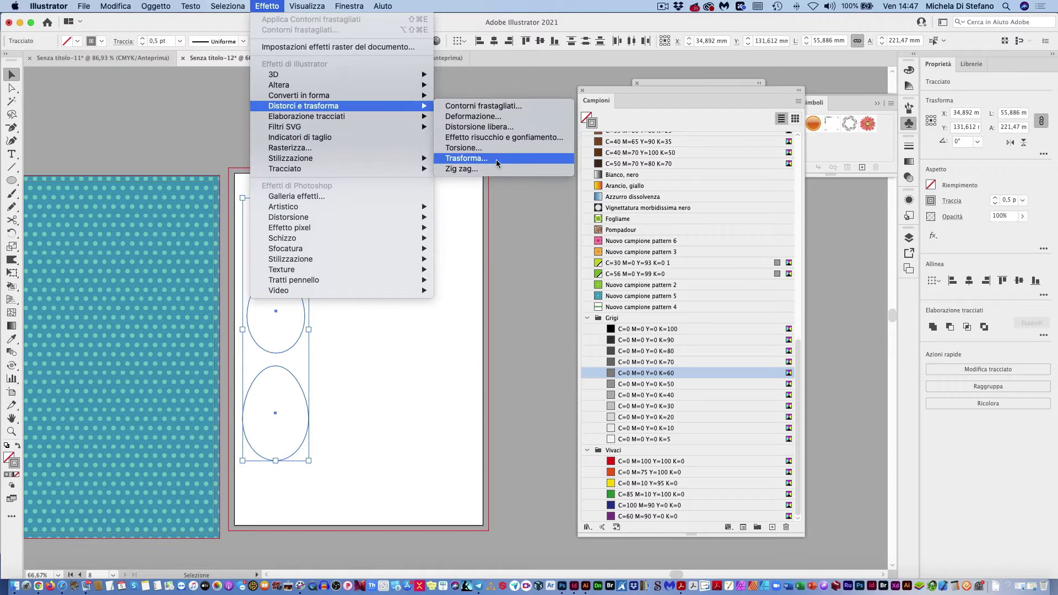
# - Preview a Transform effect moving the eggs 55, then 60 mm horizontally, then cancel it
pyautogui.click(497, 160)
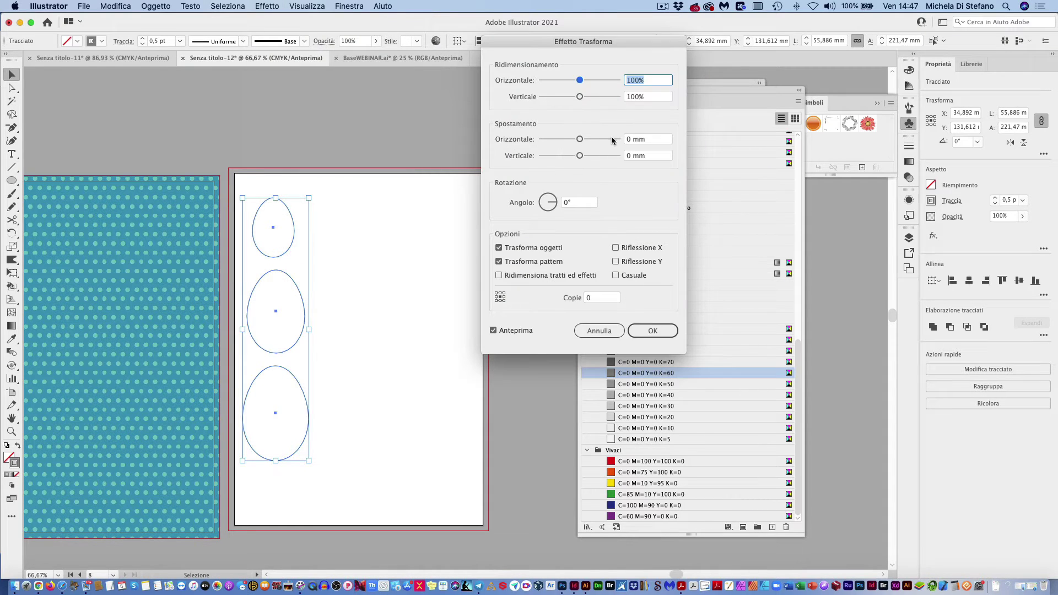
pyautogui.click(642, 141)
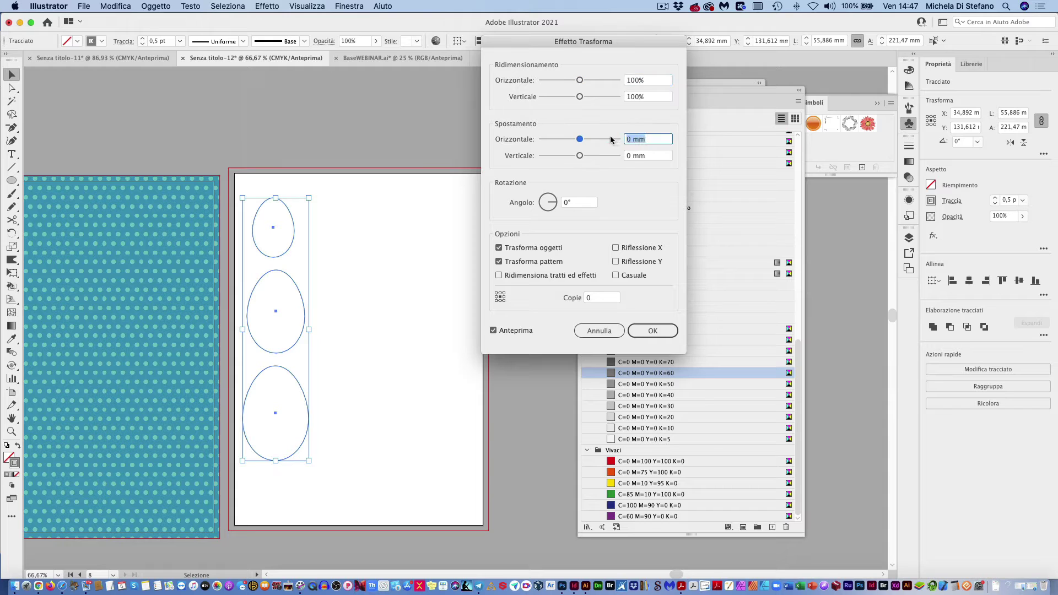
pyautogui.write('55')
pyautogui.press('Tab')
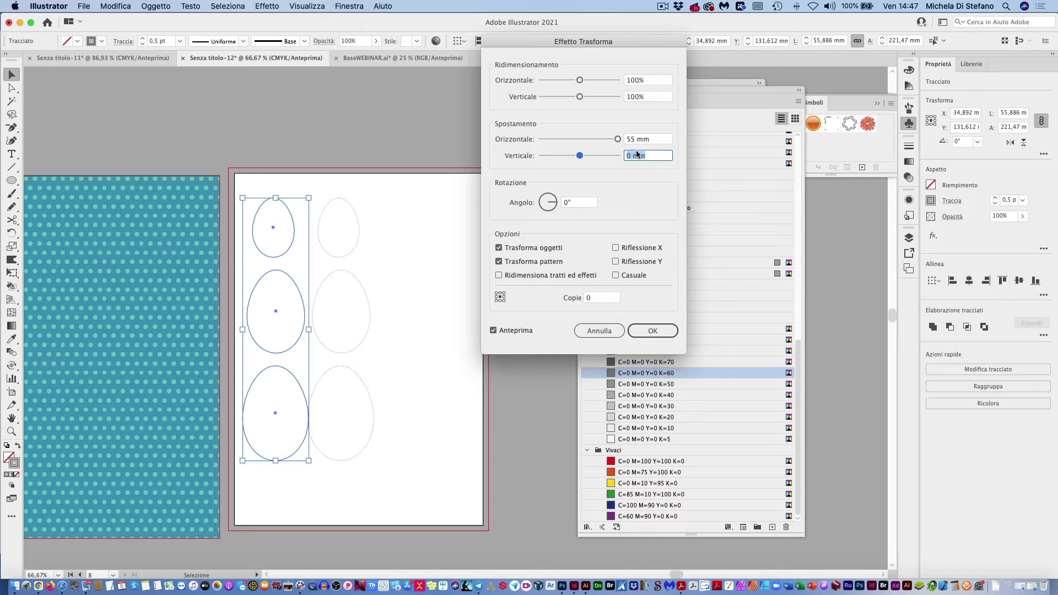
pyautogui.click(663, 139)
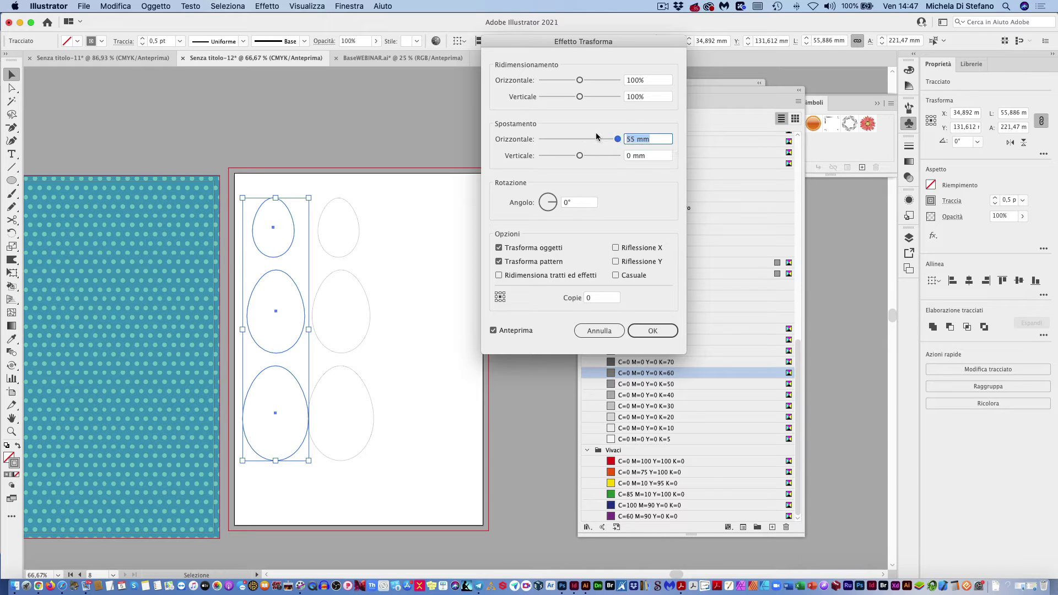
pyautogui.write('60')
pyautogui.press('Tab')
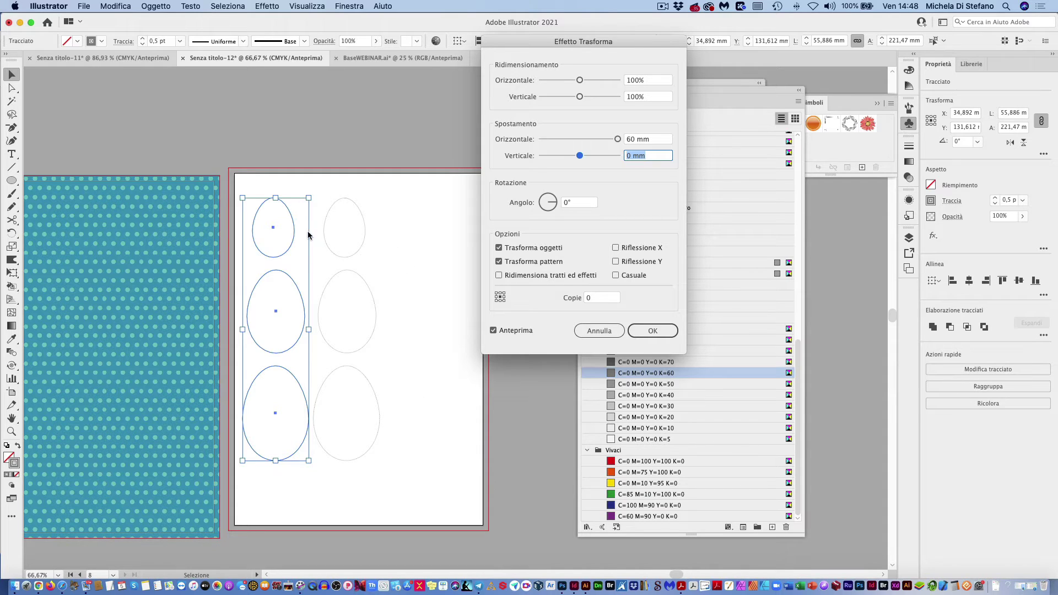
pyautogui.click(597, 335)
# - Apply a Transform effect to the bottom egg alone: 60 mm horizontal move, 2 copies
pyautogui.click(395, 390)
pyautogui.click(289, 373)
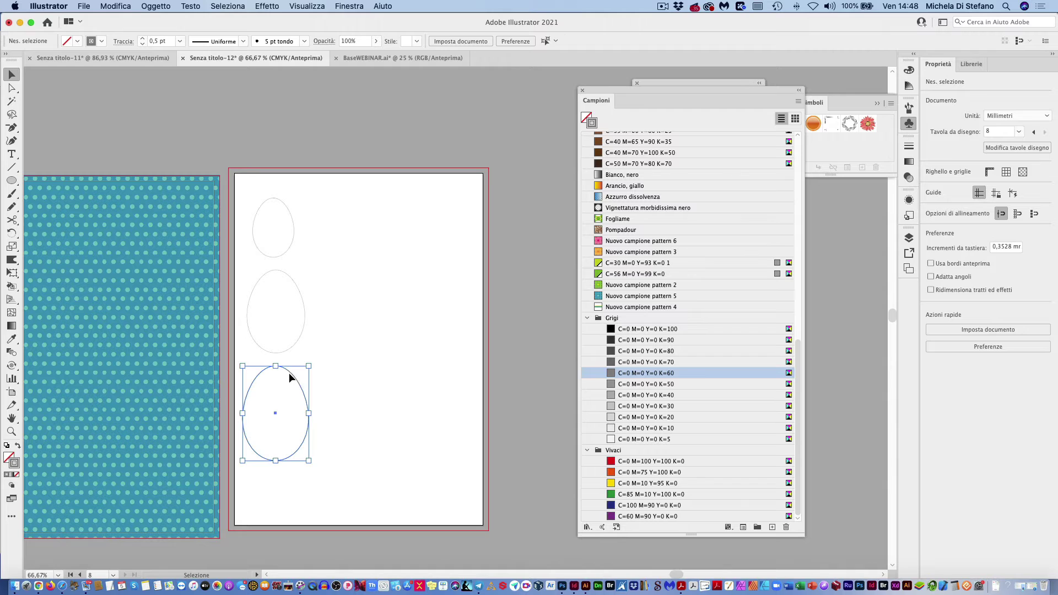
pyautogui.click(263, 5)
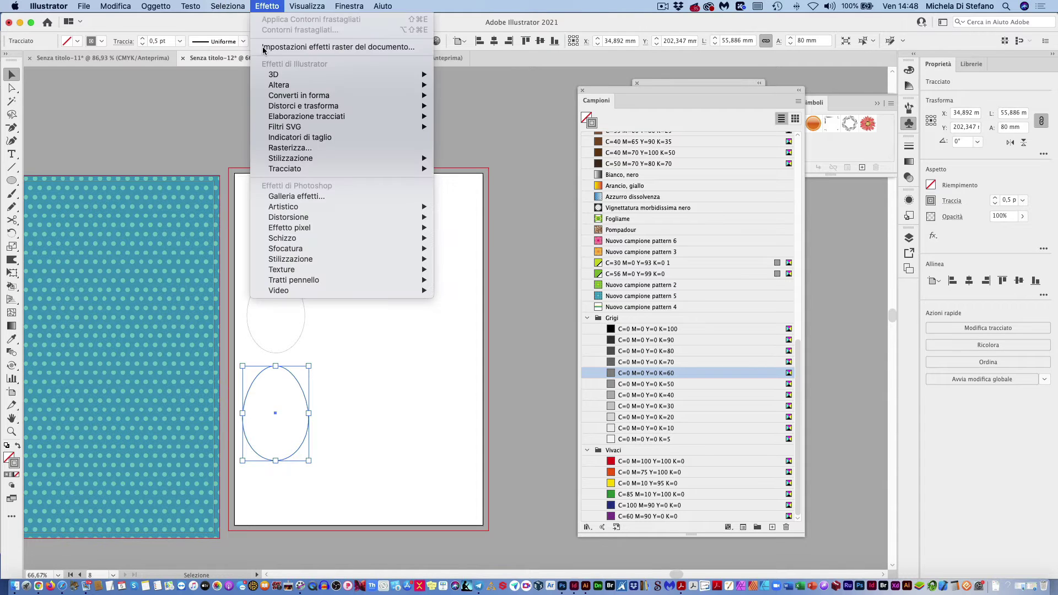
pyautogui.moveTo(302, 106)
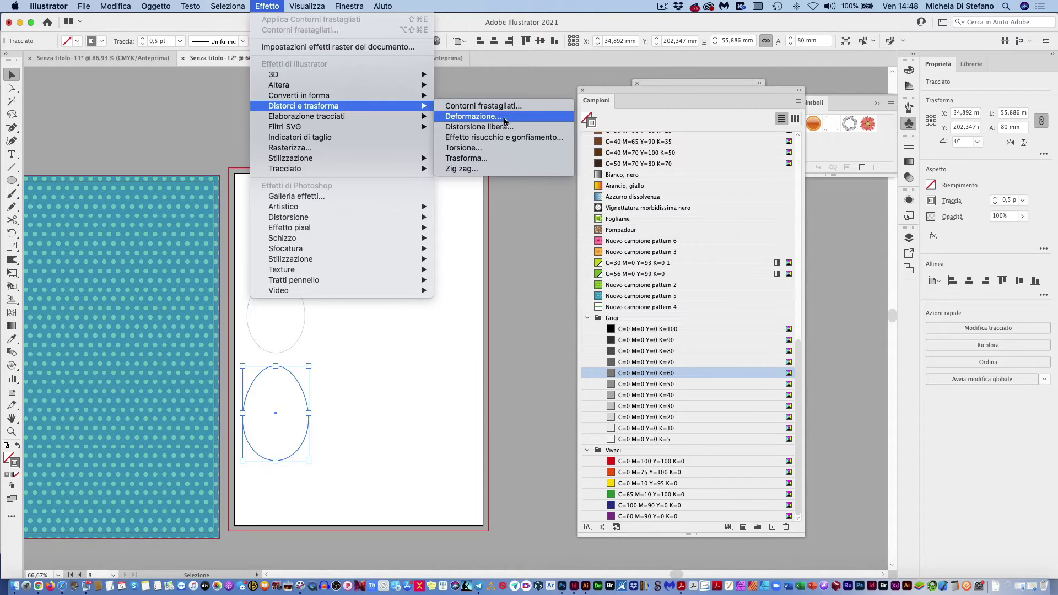
pyautogui.click(512, 164)
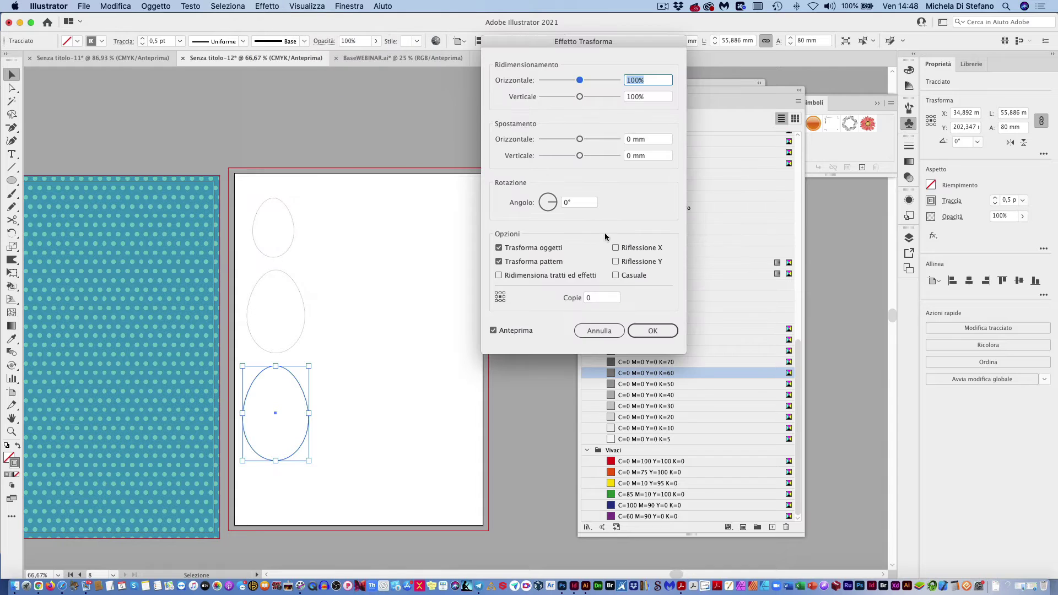
pyautogui.click(656, 141)
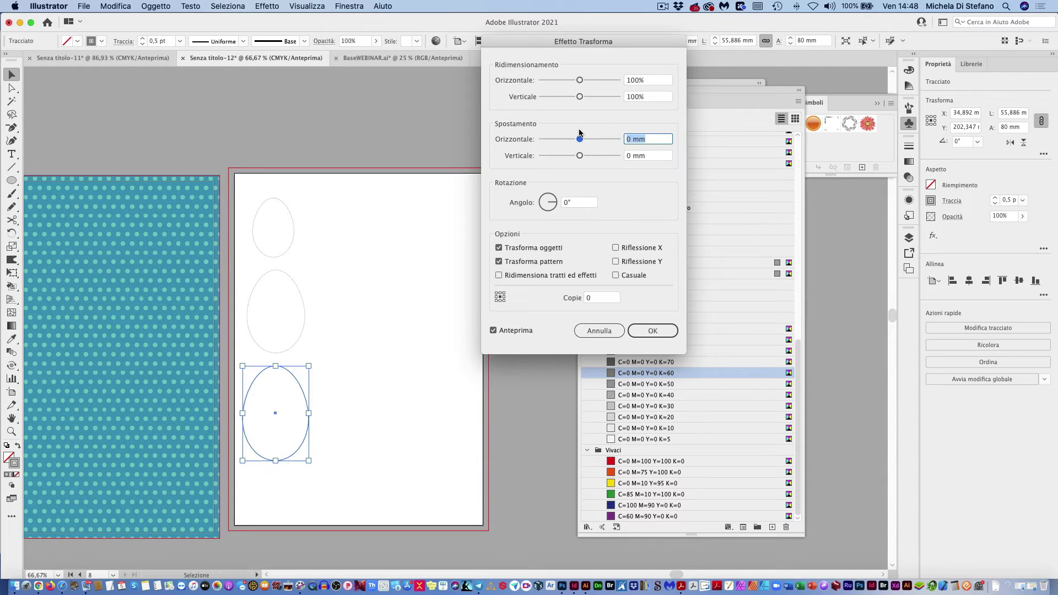
pyautogui.write('60')
pyautogui.press('Tab')
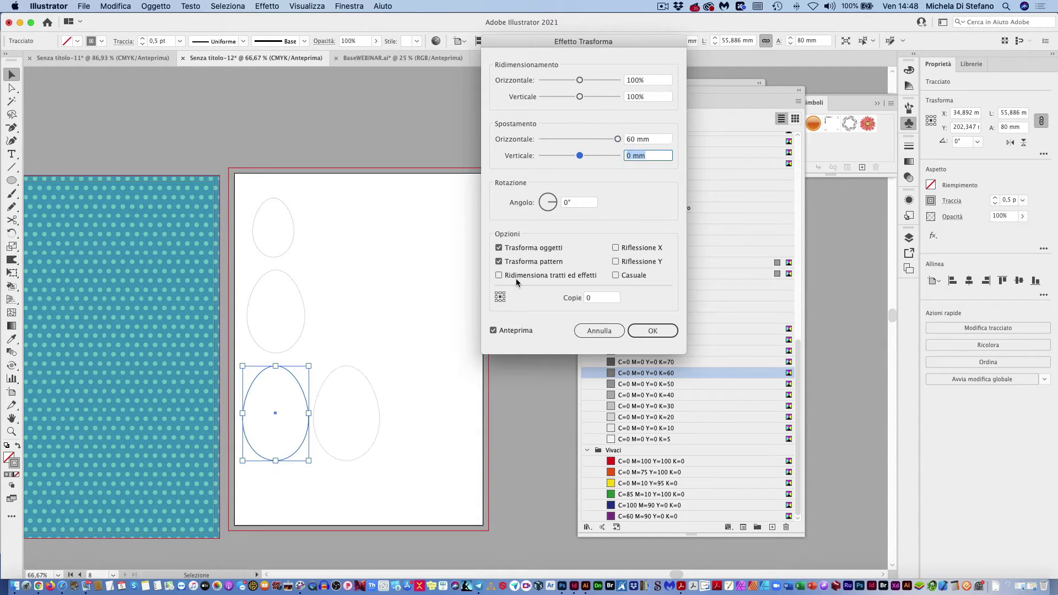
pyautogui.click(596, 298)
pyautogui.write('2')
pyautogui.press('Tab')
pyautogui.click(654, 332)
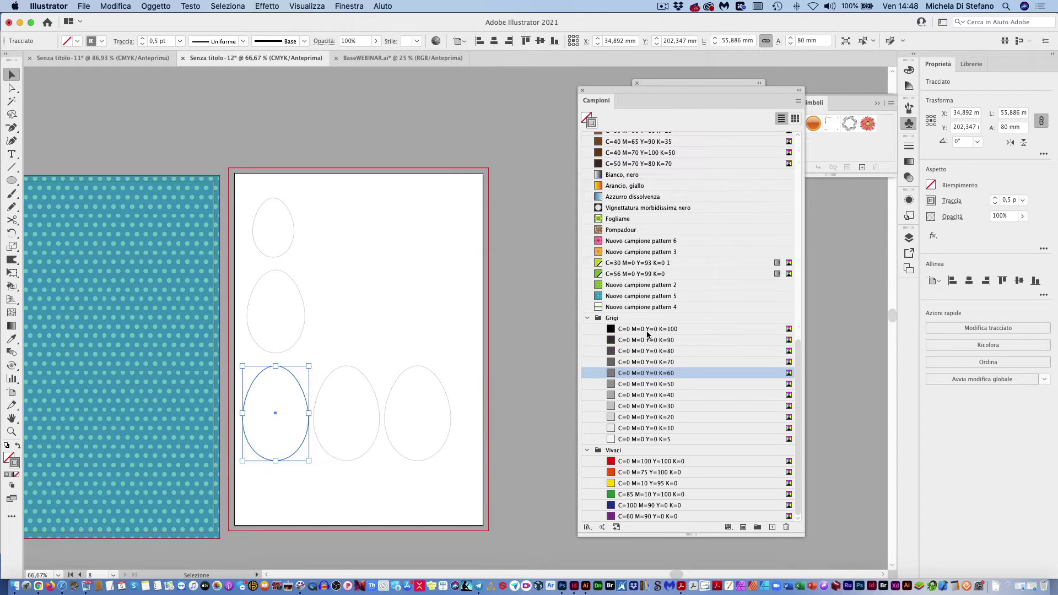
pyautogui.click(300, 293)
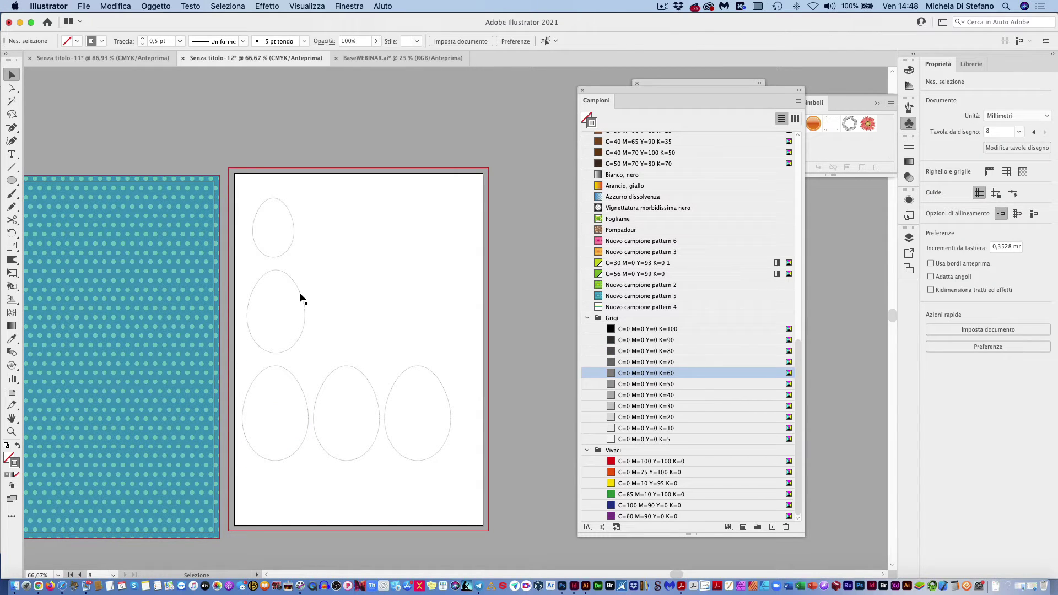
# - Select the middle egg and zoom in on it
pyautogui.click(301, 293)
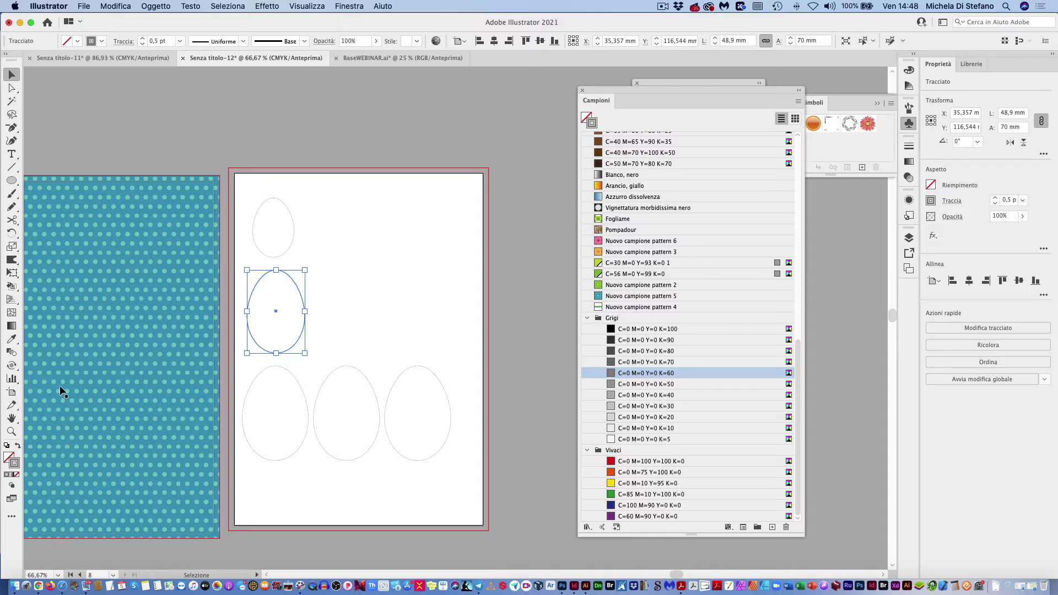
pyautogui.click(11, 432)
pyautogui.click(279, 369)
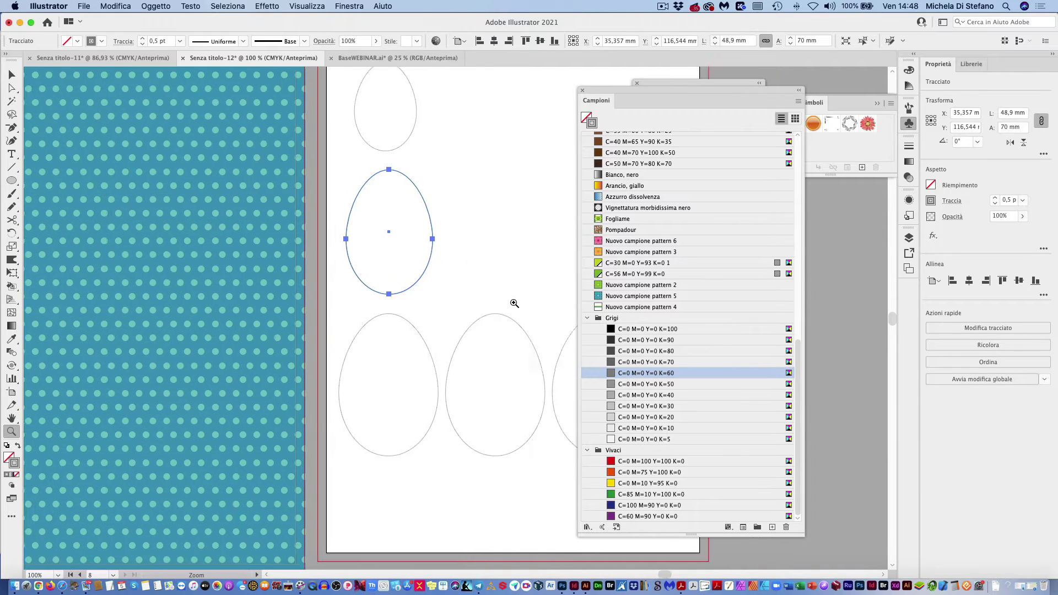
pyautogui.hscroll(5, 515, 303)
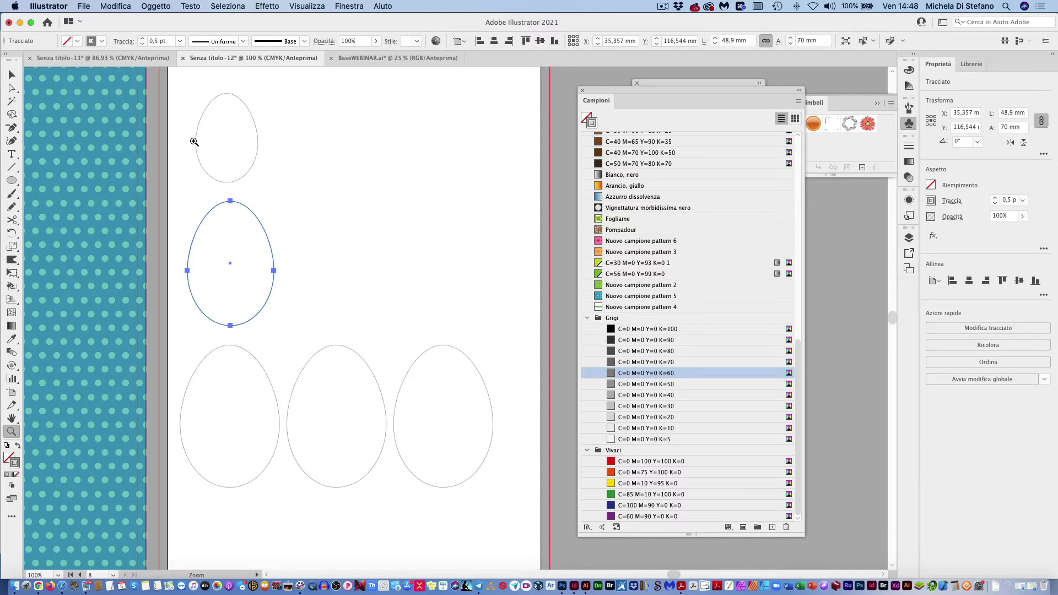
pyautogui.click(12, 74)
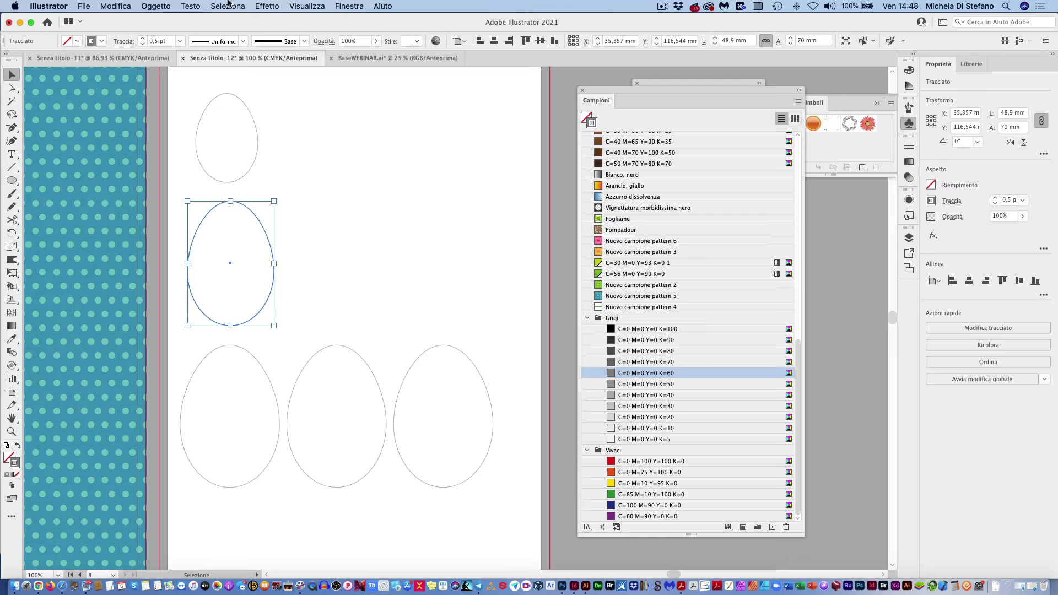
# - Start a Transform effect on the middle egg, trying horizontal offsets of 50 and 52 mm
pyautogui.click(268, 6)
pyautogui.moveTo(303, 106)
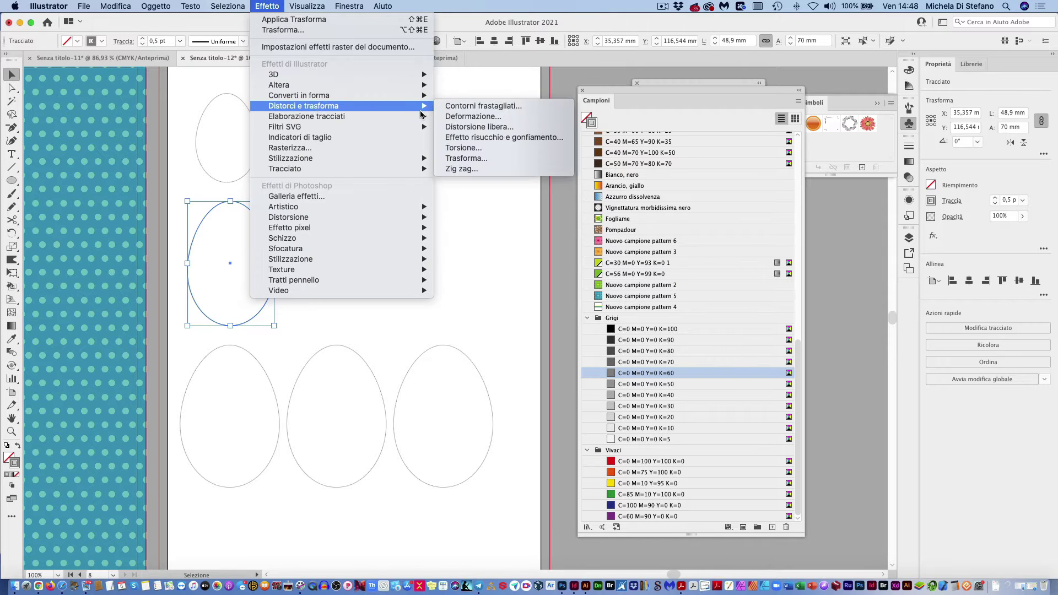
pyautogui.click(535, 160)
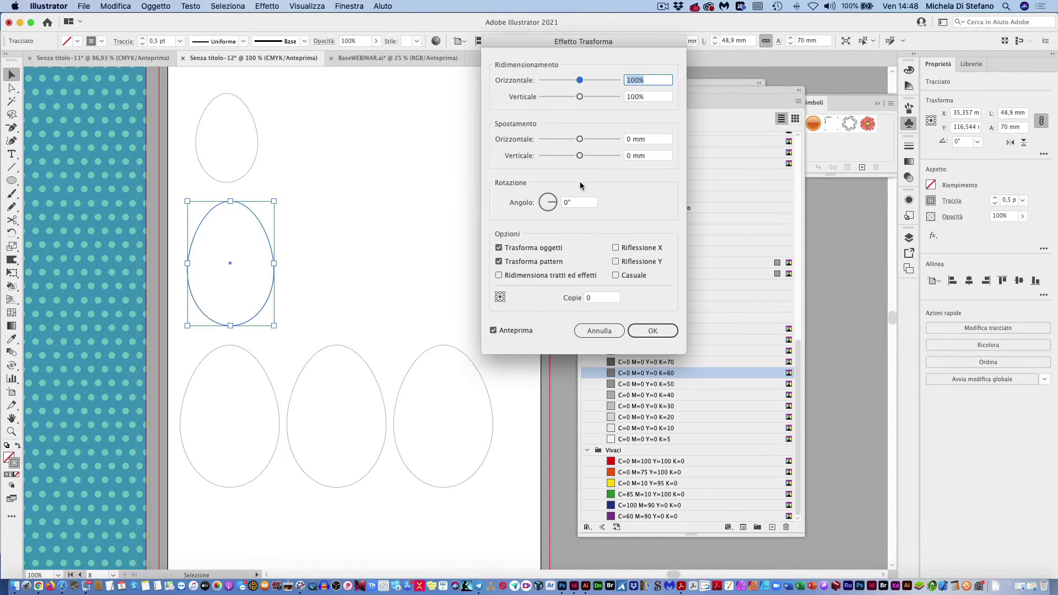
pyautogui.click(628, 140)
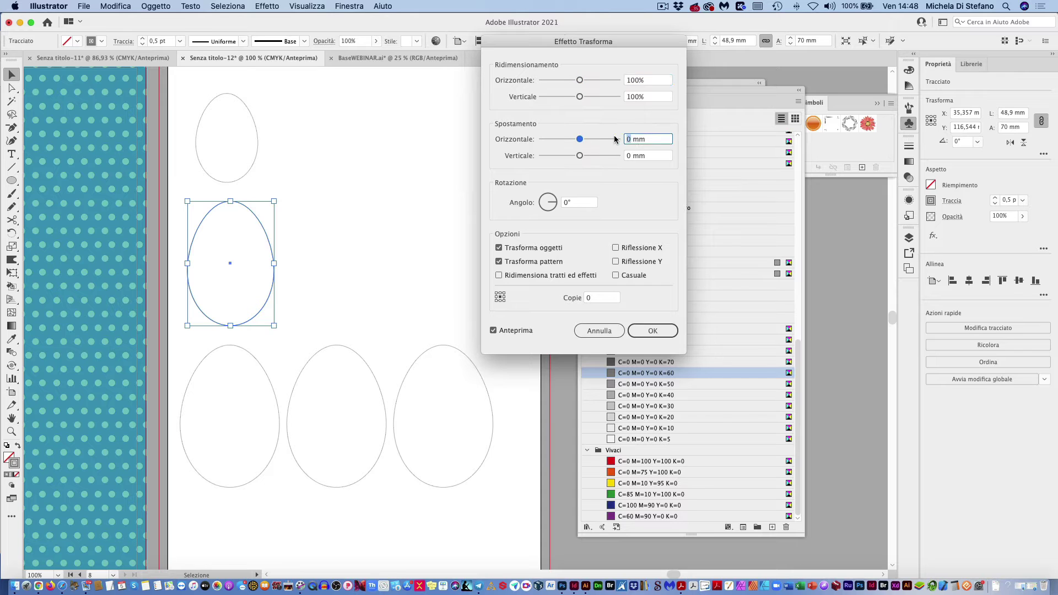
pyautogui.write('50')
pyautogui.press('Tab')
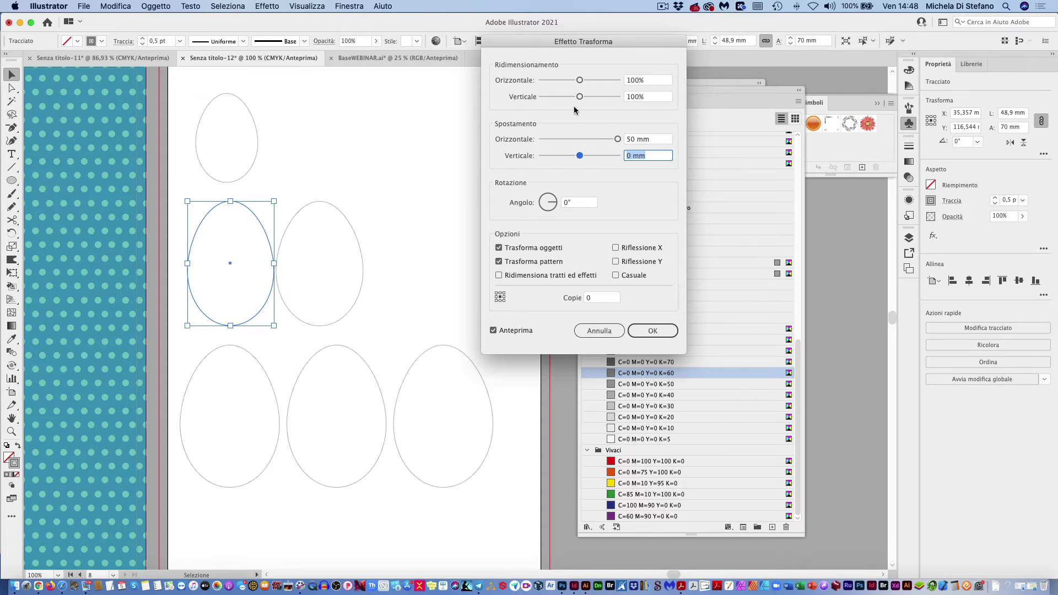
pyautogui.moveTo(537, 44); pyautogui.dragTo(623, 57)
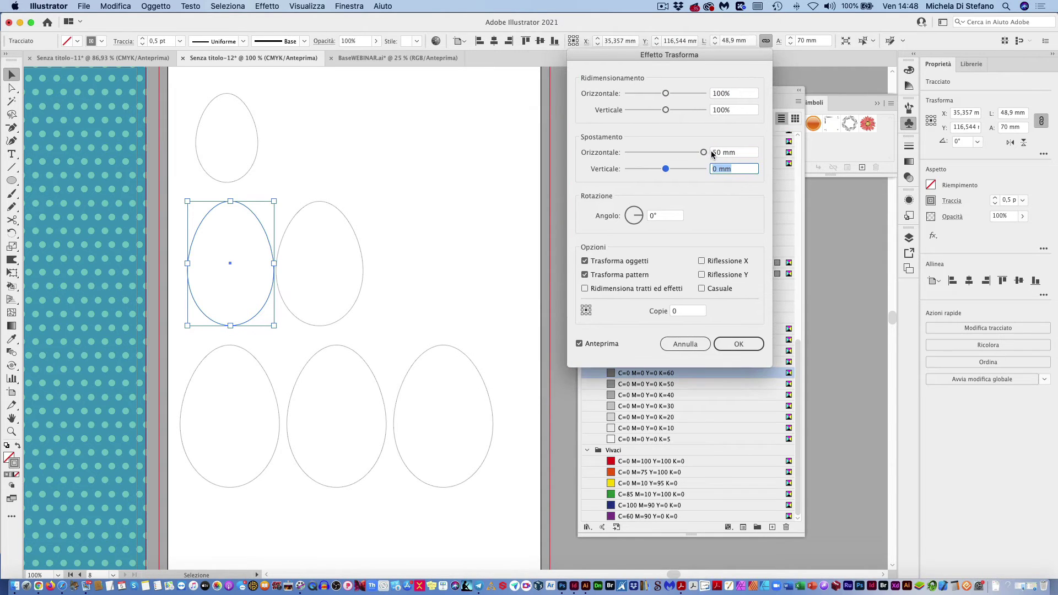
pyautogui.moveTo(720, 154); pyautogui.dragTo(712, 154)
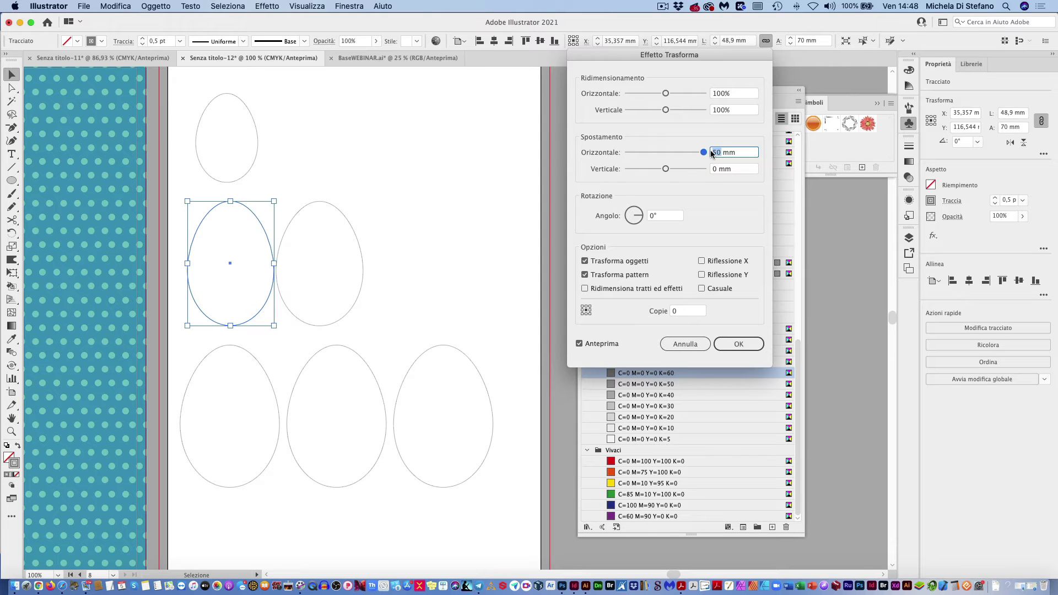
pyautogui.write('2')
pyautogui.press('Tab')
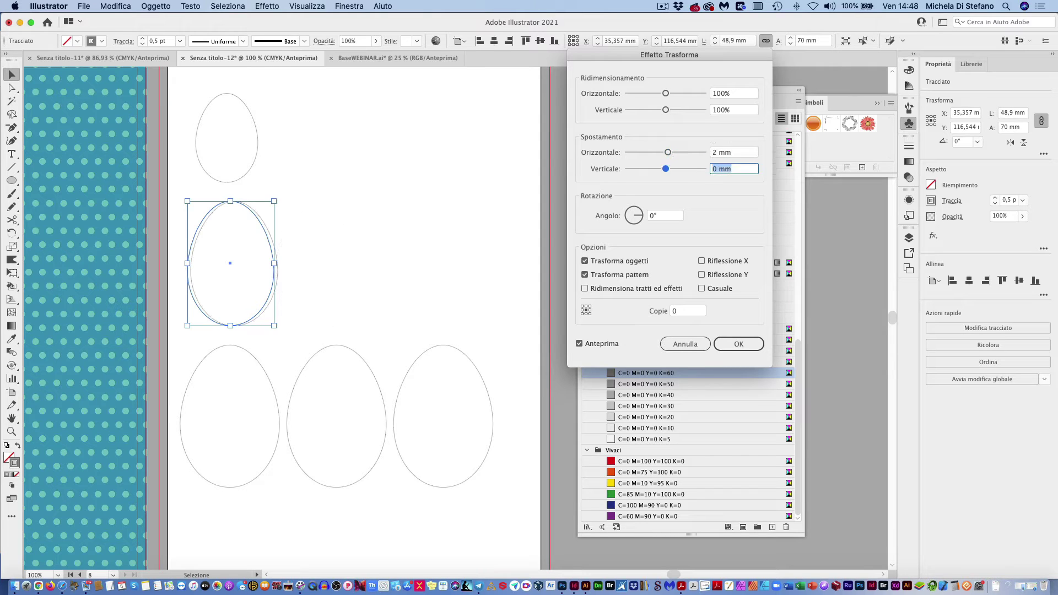
pyautogui.moveTo(715, 153); pyautogui.dragTo(710, 154)
pyautogui.write('5')
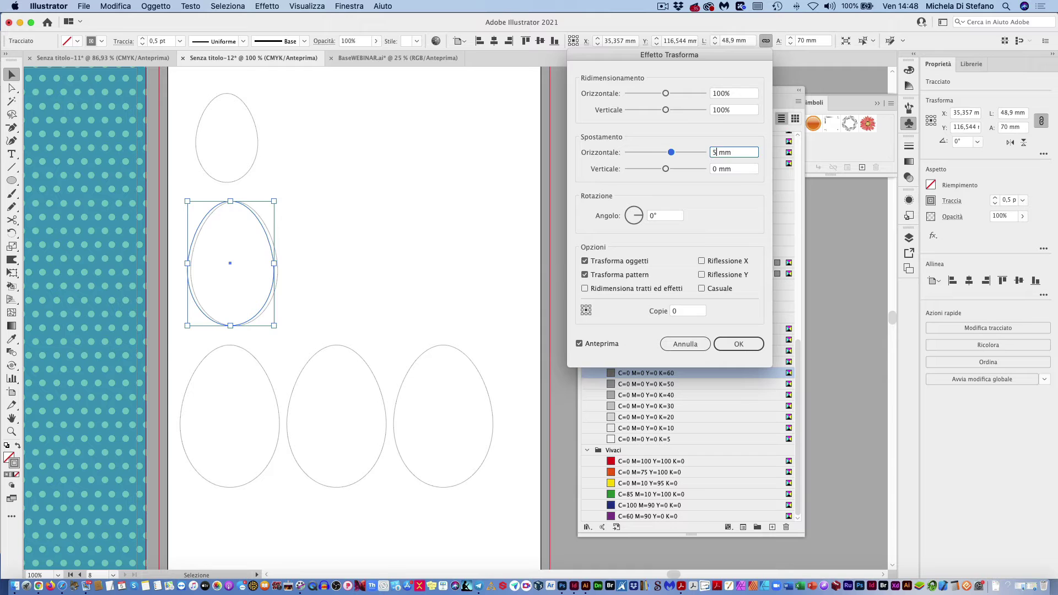
pyautogui.write('2')
pyautogui.press('Tab')
# - Set 3 copies, fine-tune the horizontal offset to 51 mm, and apply the effect
pyautogui.moveTo(672, 314); pyautogui.dragTo(663, 312)
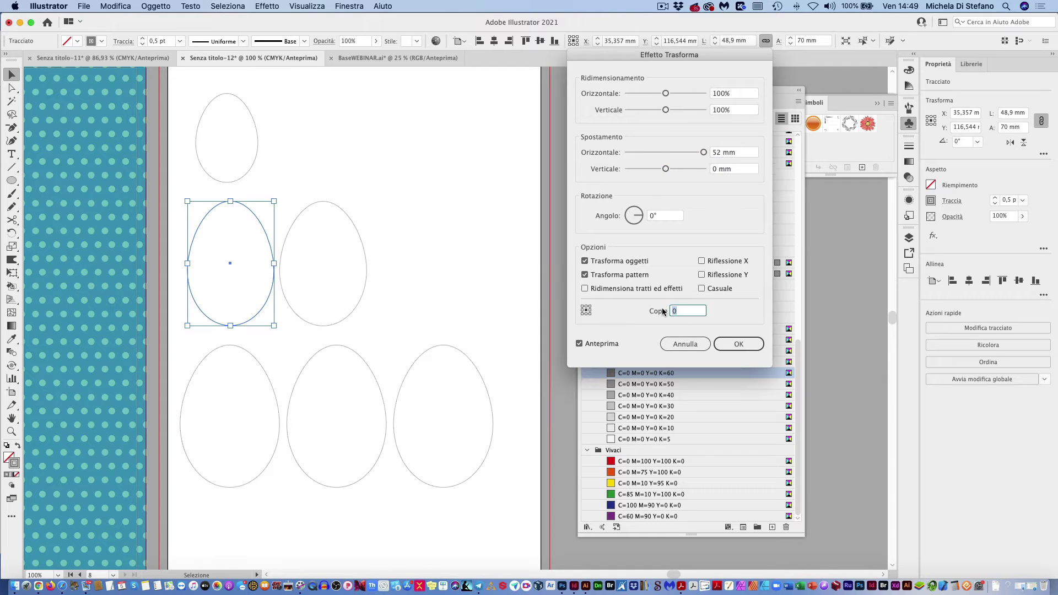
pyautogui.write('3')
pyautogui.press('Tab')
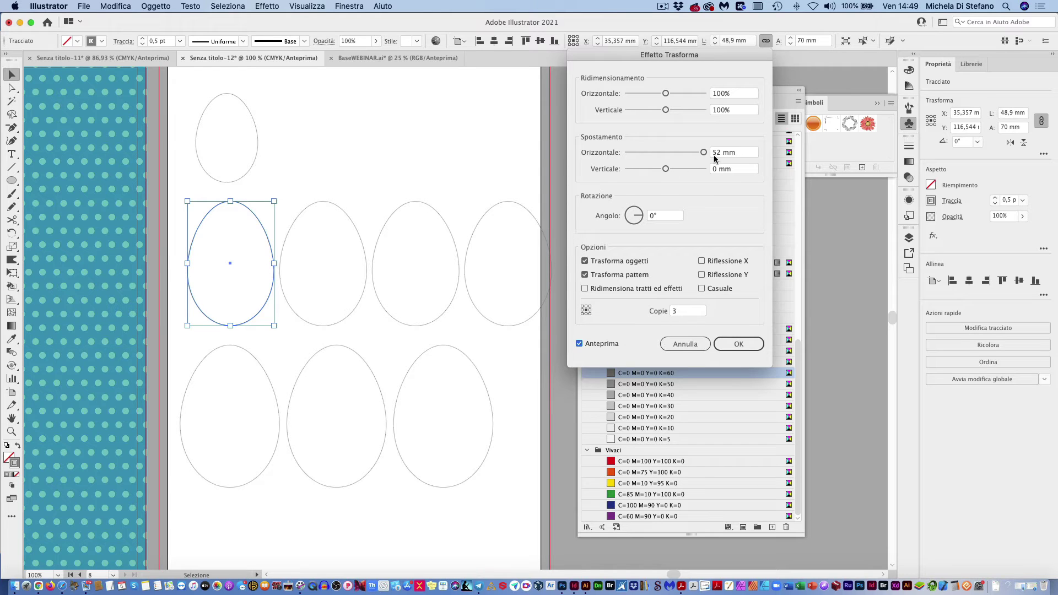
pyautogui.moveTo(720, 156); pyautogui.dragTo(718, 156)
pyautogui.write('1')
pyautogui.press('Tab')
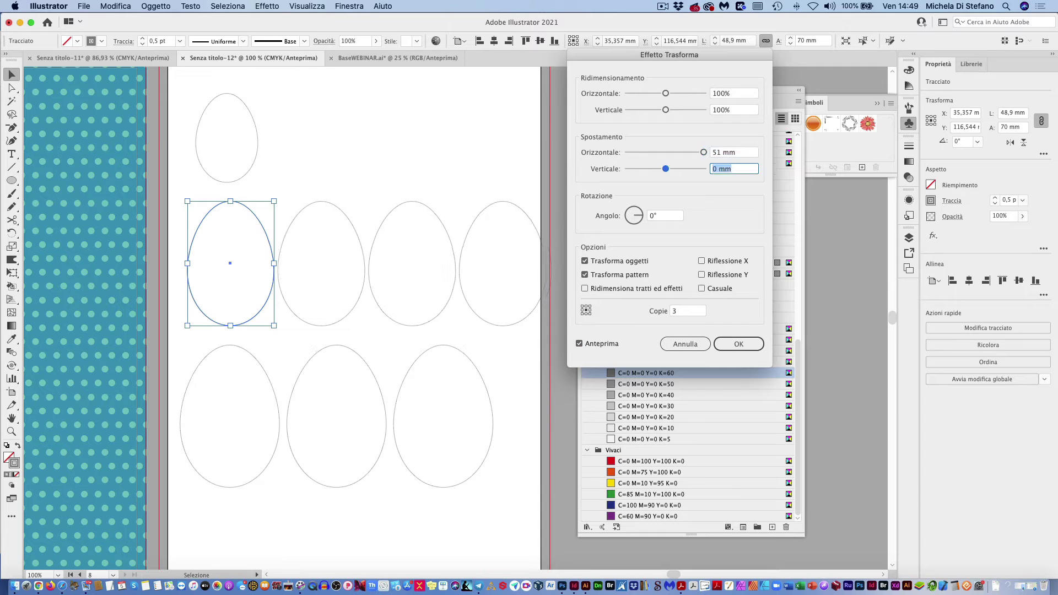
pyautogui.click(734, 345)
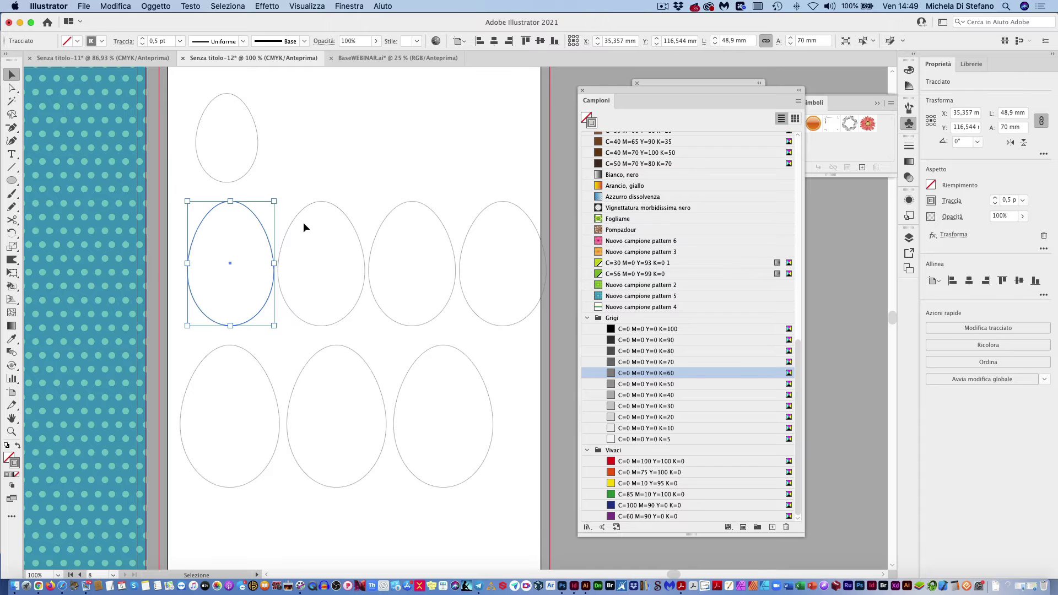
# - Toggle outline view and slightly reposition the middle and bottom egg rows
pyautogui.hotkey('ctrl', 'y')
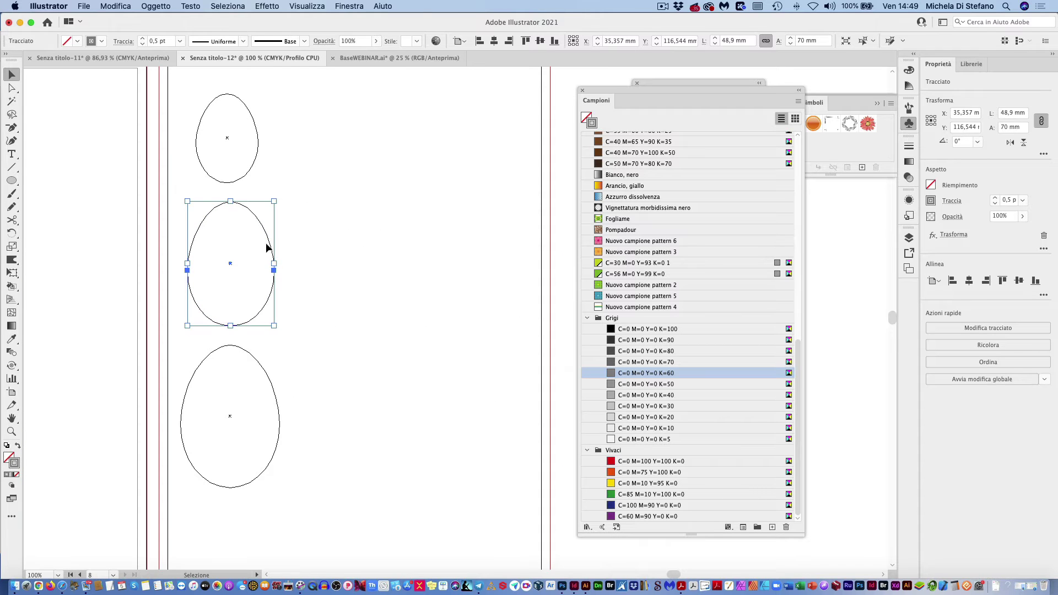
pyautogui.hotkey('ctrl', 'y')
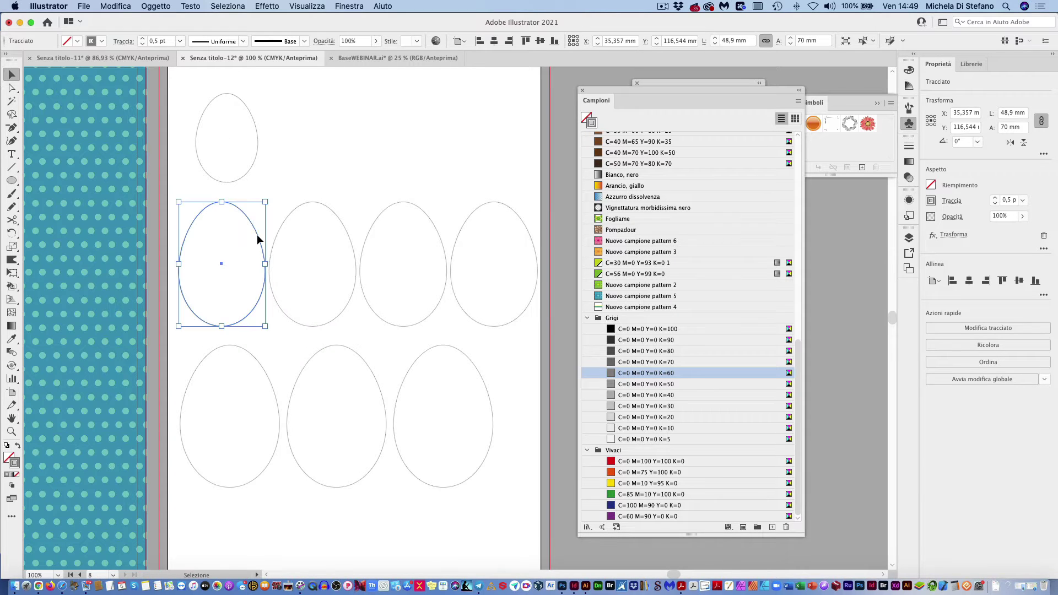
pyautogui.moveTo(257, 234); pyautogui.dragTo(253, 234)
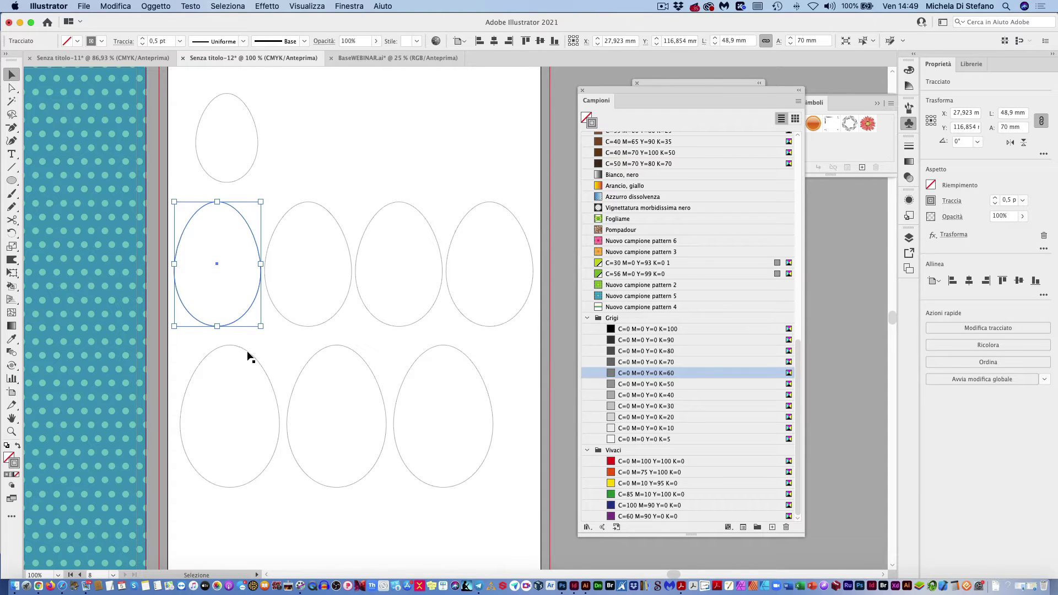
pyautogui.moveTo(249, 357); pyautogui.dragTo(240, 360)
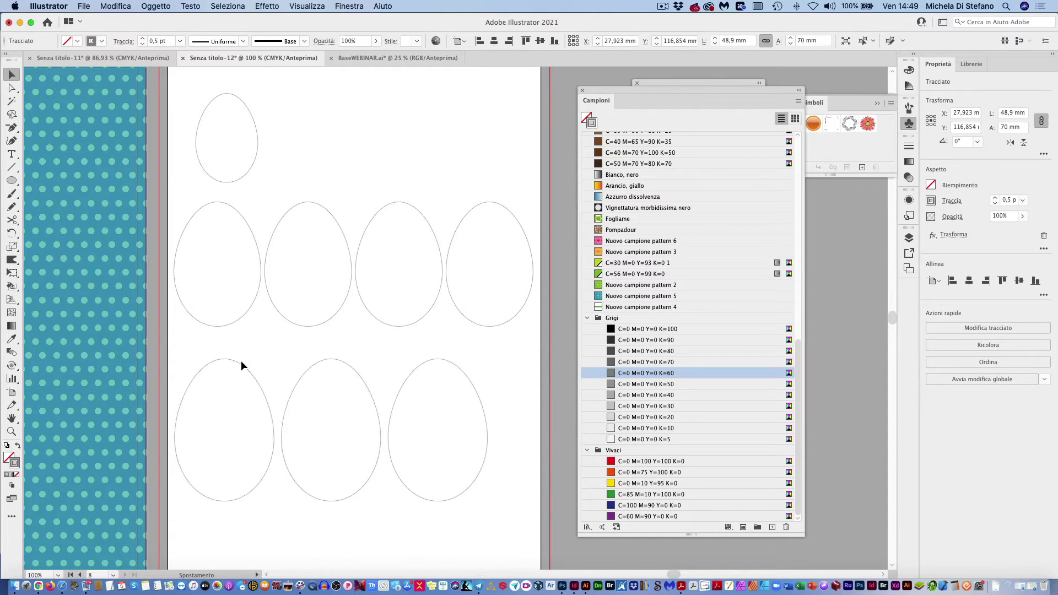
pyautogui.moveTo(241, 365); pyautogui.dragTo(243, 371)
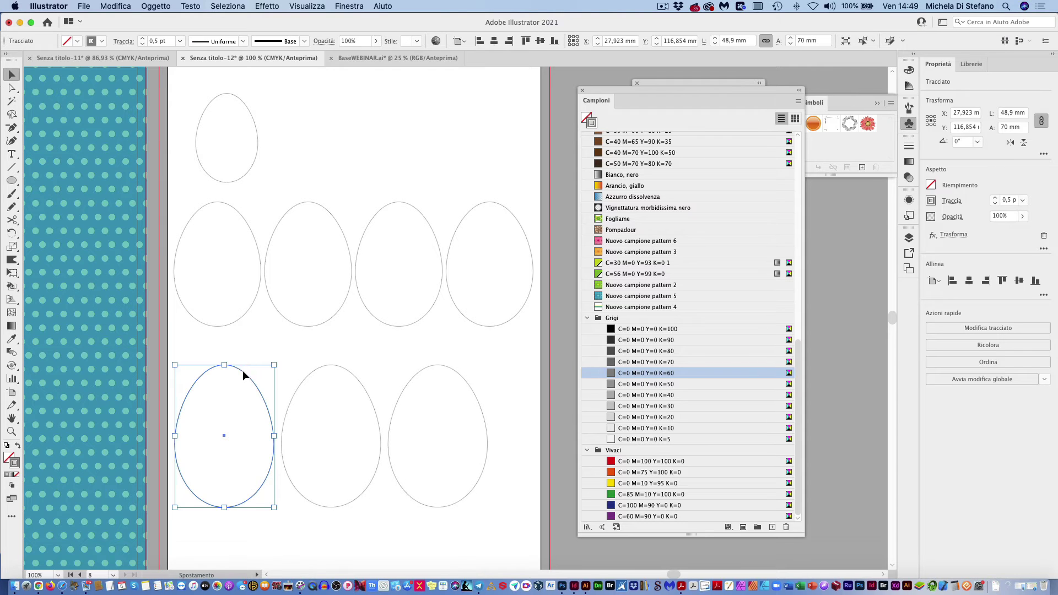
pyautogui.moveTo(239, 320); pyautogui.dragTo(237, 330)
pyautogui.click(243, 319)
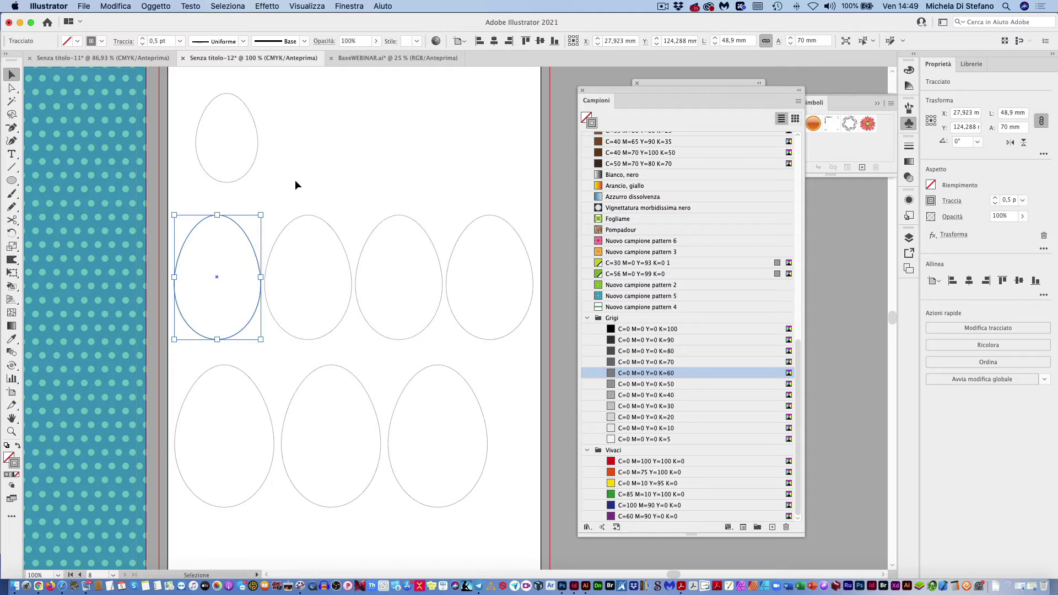
# - Nudge the top egg left, undo a trial squash of the middle-left egg, and reselect the top egg
pyautogui.moveTo(243, 180); pyautogui.dragTo(229, 182)
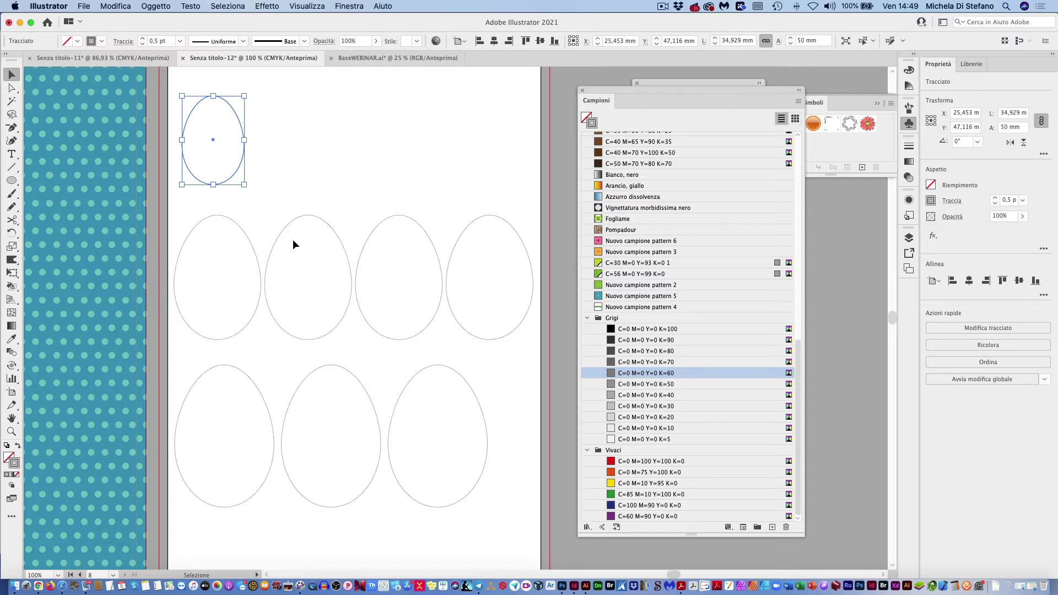
pyautogui.click(230, 217)
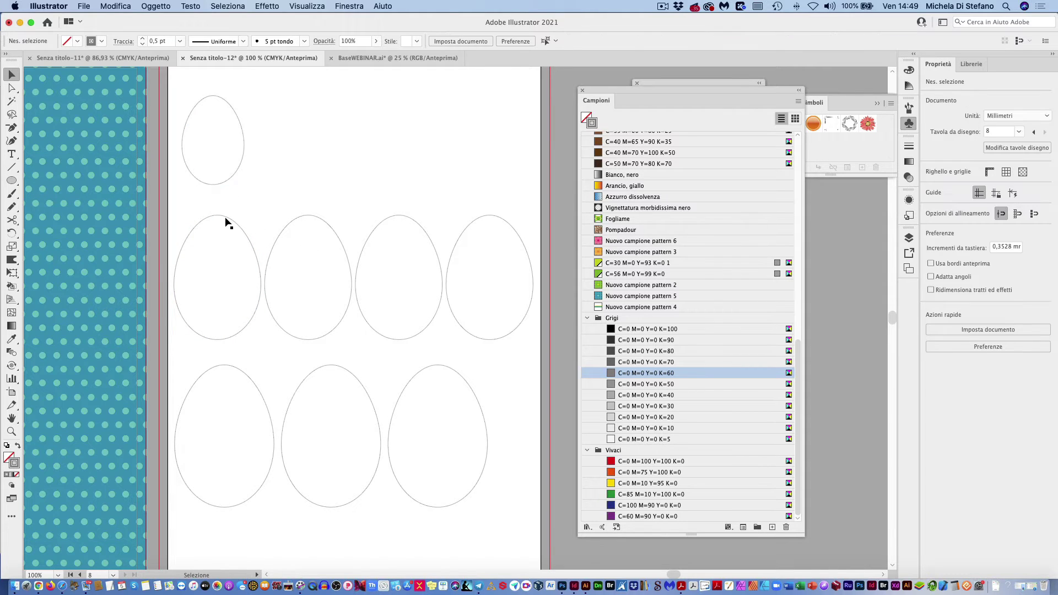
pyautogui.moveTo(217, 215); pyautogui.dragTo(217, 249)
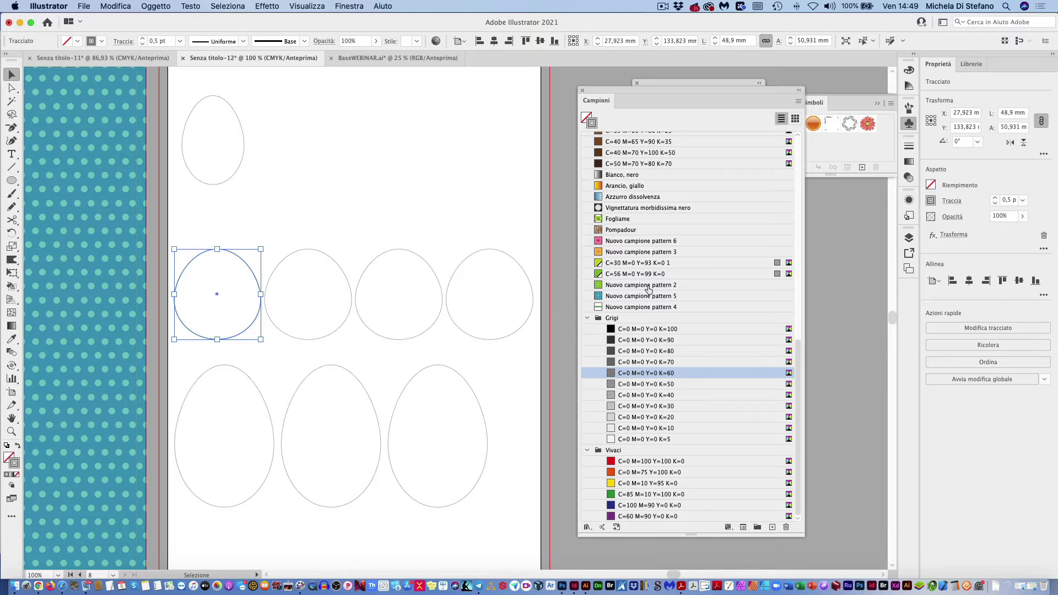
pyautogui.press('super+z')
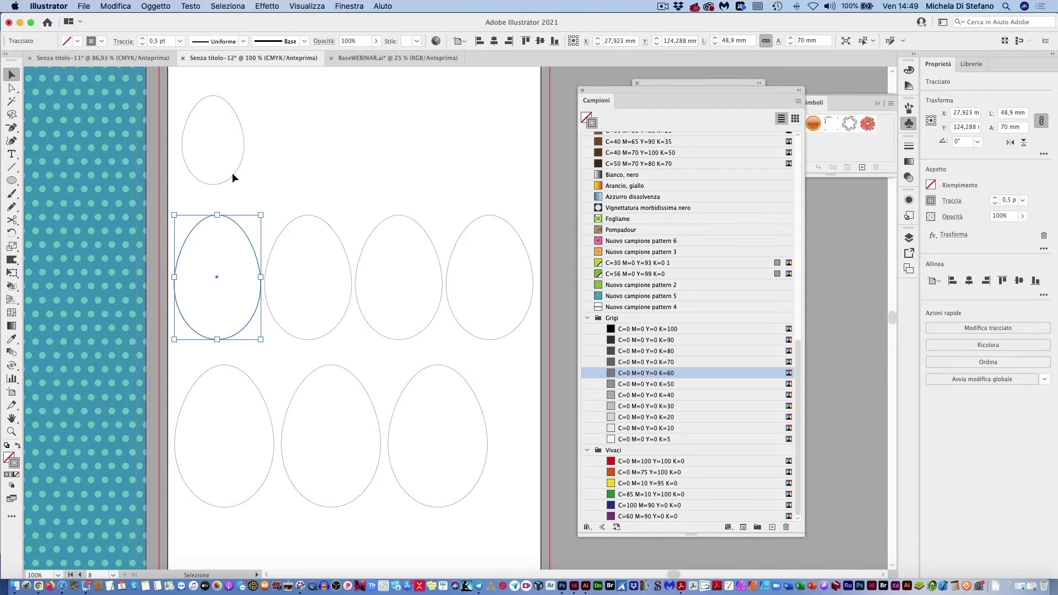
pyautogui.click(233, 173)
pyautogui.click(234, 175)
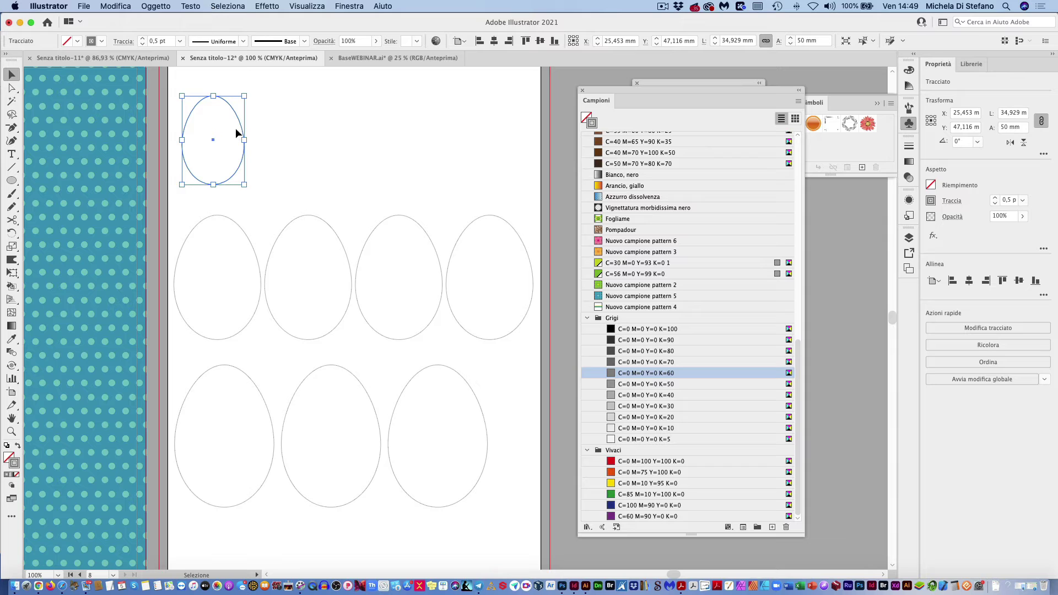
# - Nudge the top egg left and start a Transform effect with a 100 pt horizontal move and 4 copies
pyautogui.moveTo(237, 118); pyautogui.dragTo(234, 118)
pyautogui.click(225, 5)
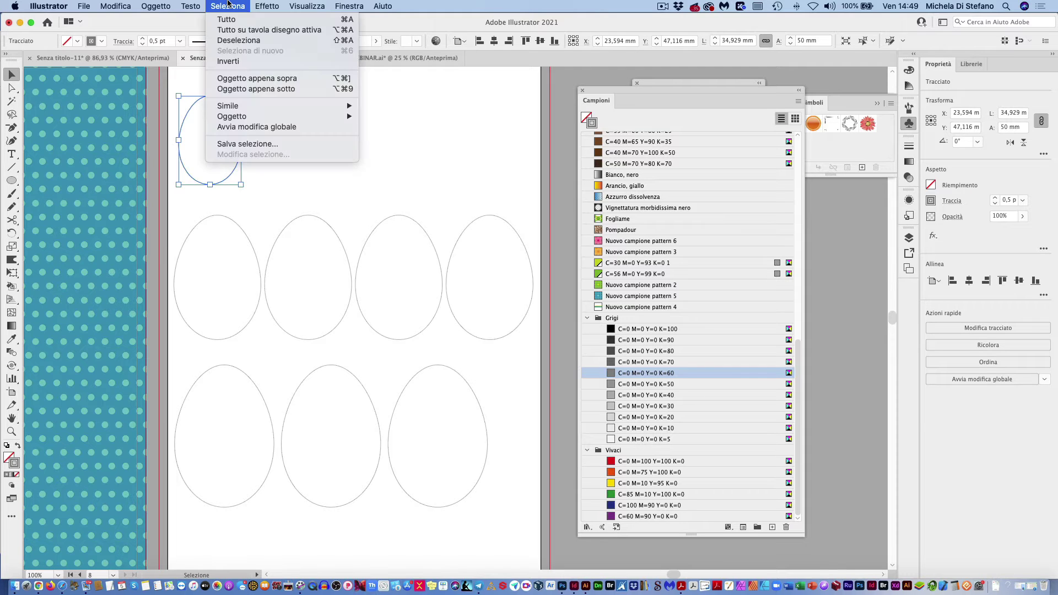
pyautogui.moveTo(302, 105)
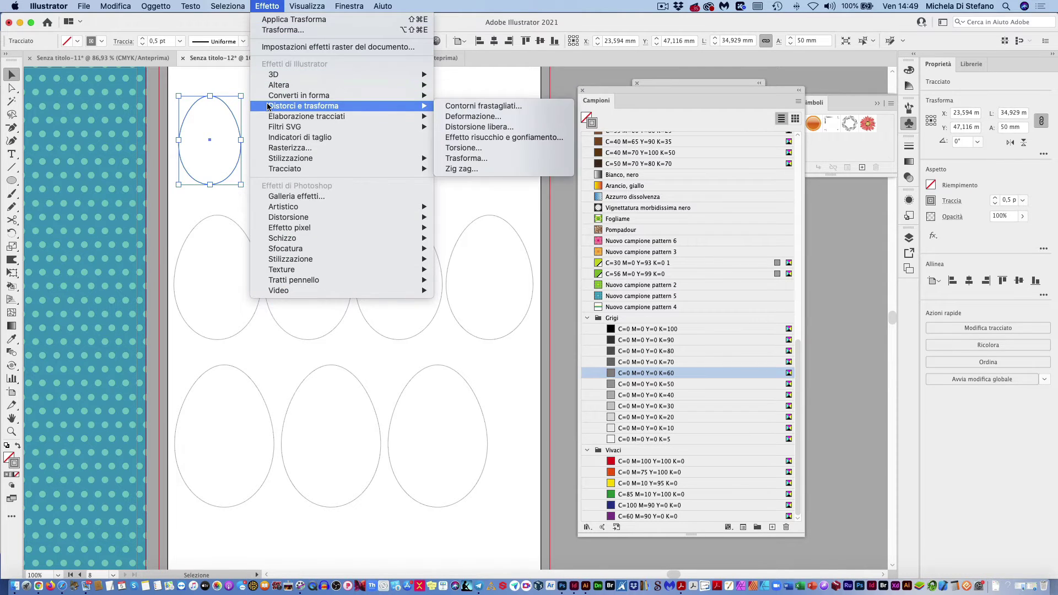
pyautogui.click(483, 159)
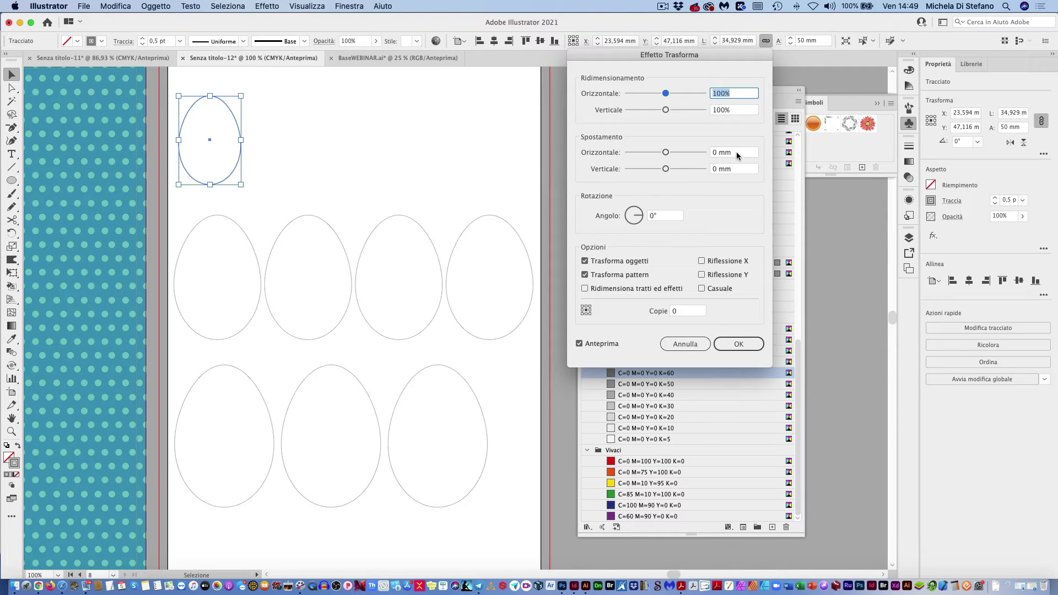
pyautogui.click(737, 153)
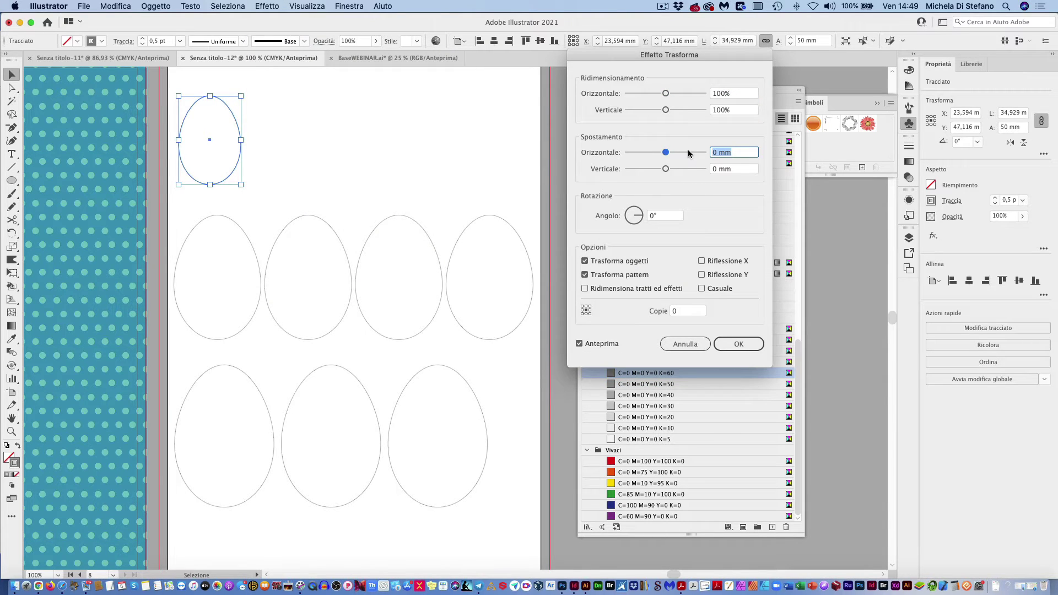
pyautogui.write('100 pt')
pyautogui.press('Tab')
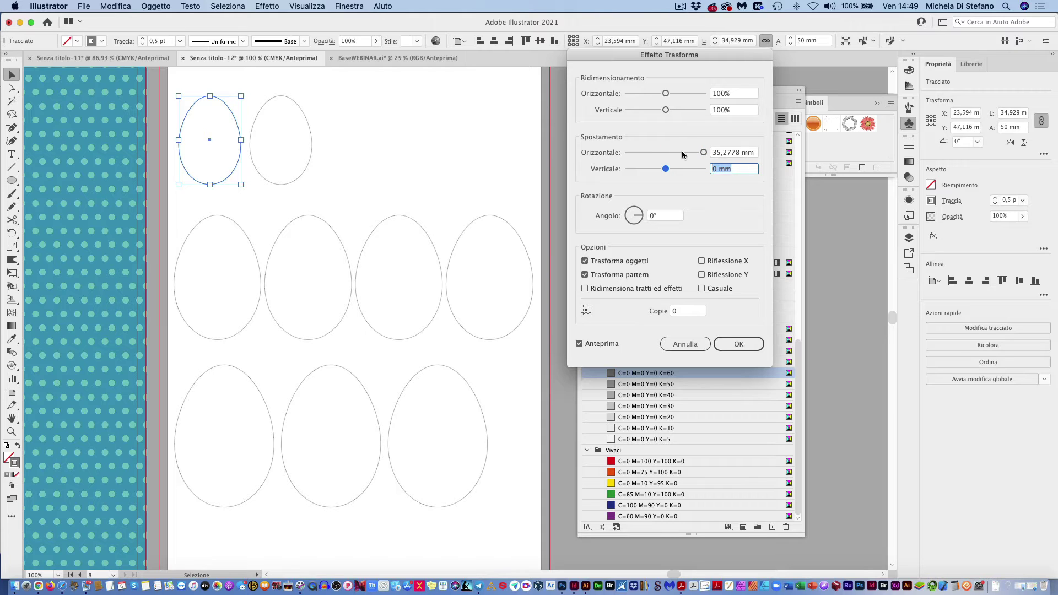
pyautogui.click(684, 312)
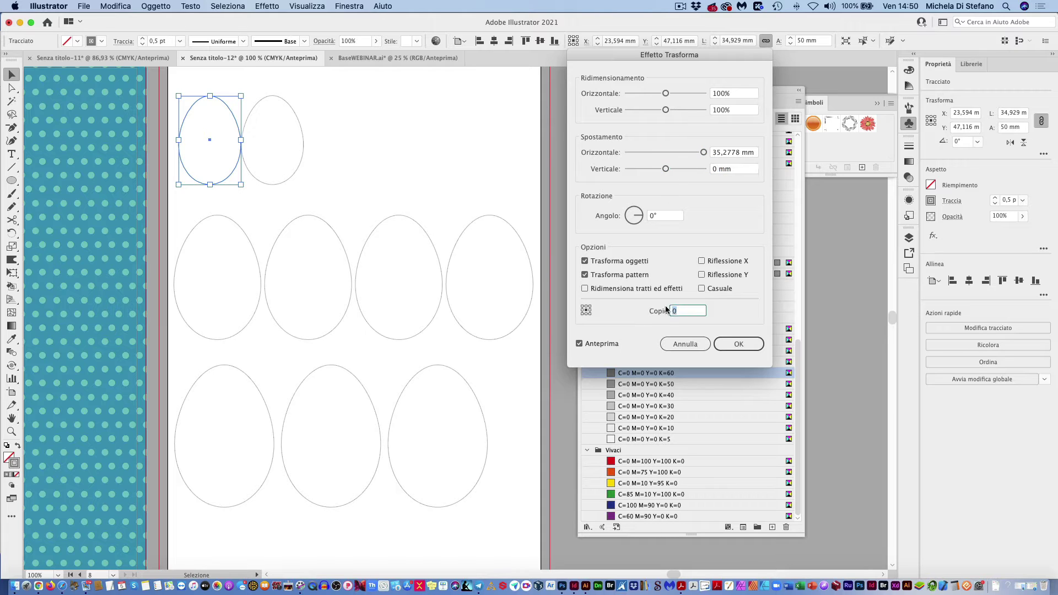
pyautogui.write('4')
pyautogui.press('Tab')
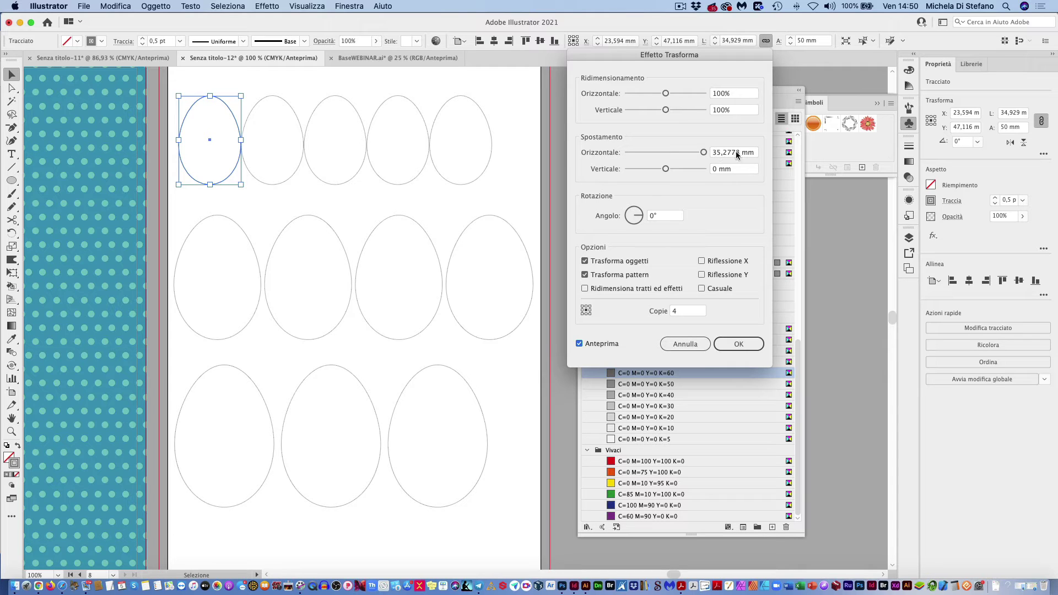
# - Refine the horizontal spacing to 40, then 38 mm, apply the effect, and switch to outline view
pyautogui.doubleClick(733, 152)
pyautogui.write('40')
pyautogui.press('Tab')
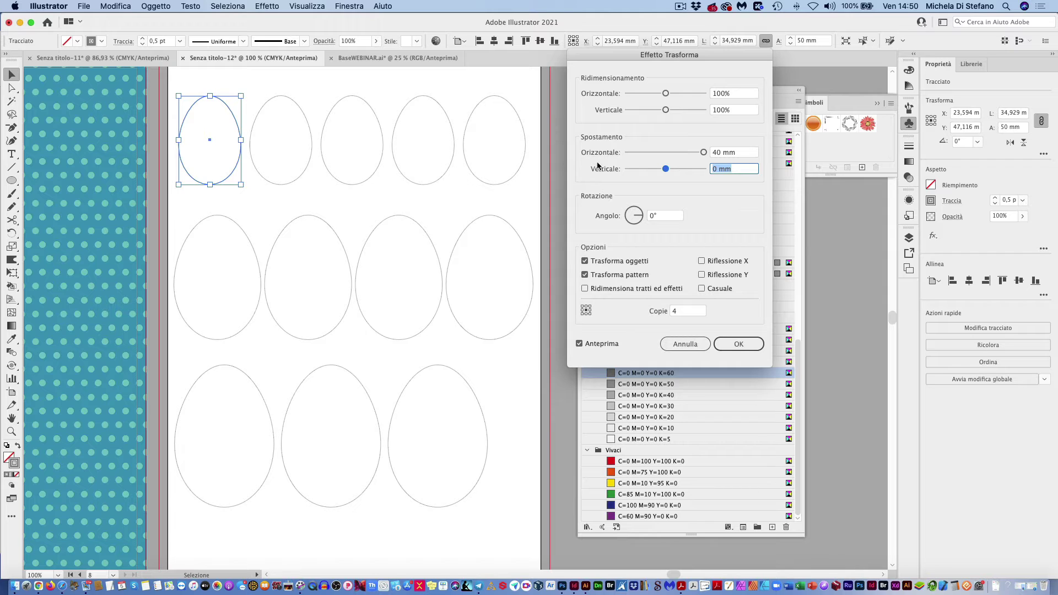
pyautogui.doubleClick(708, 154)
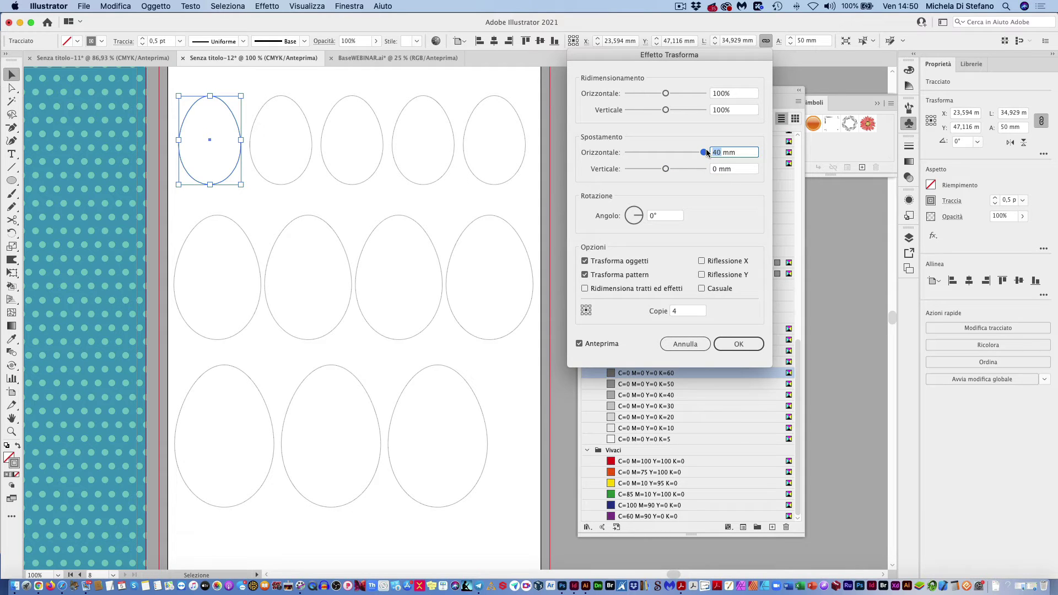
pyautogui.write('3')
pyautogui.write('8')
pyautogui.press('Tab')
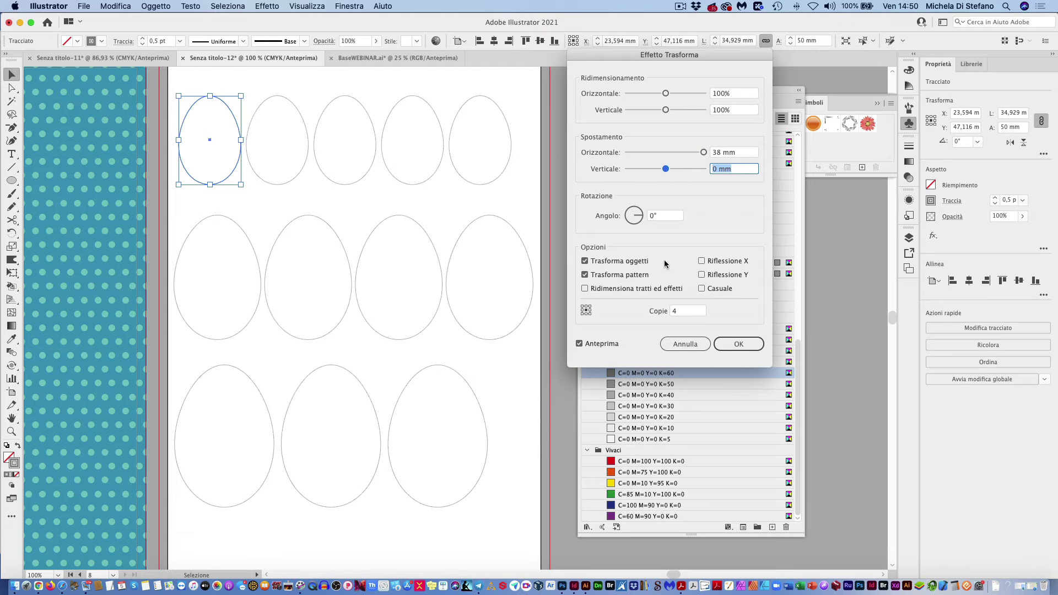
pyautogui.click(739, 344)
pyautogui.press('super+y')
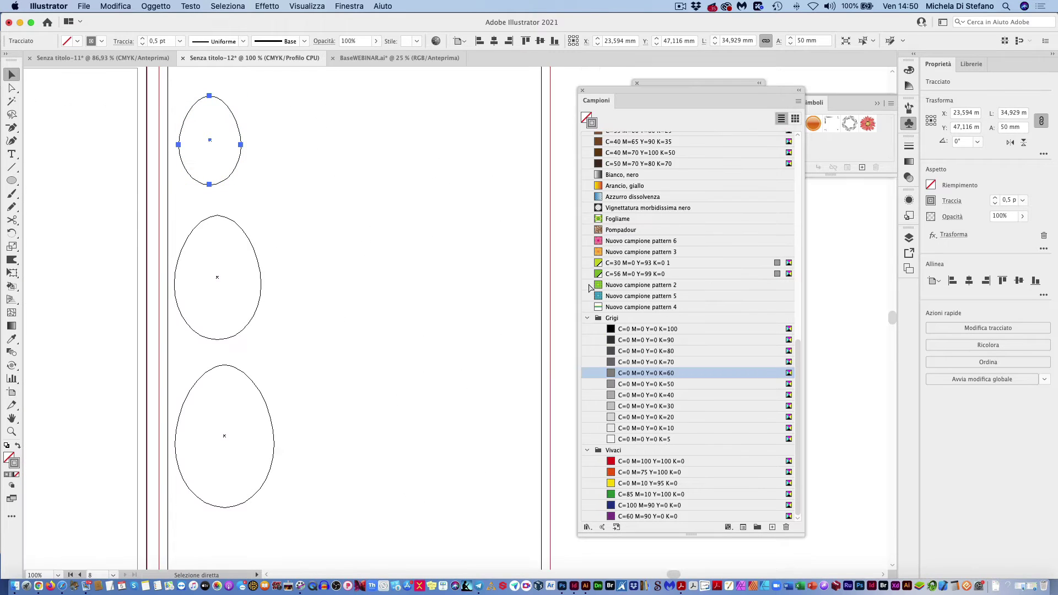
# - Return to Preview, shift the egg row slightly right, and add the middle and bottom left eggs to the selection
pyautogui.press('super+y')
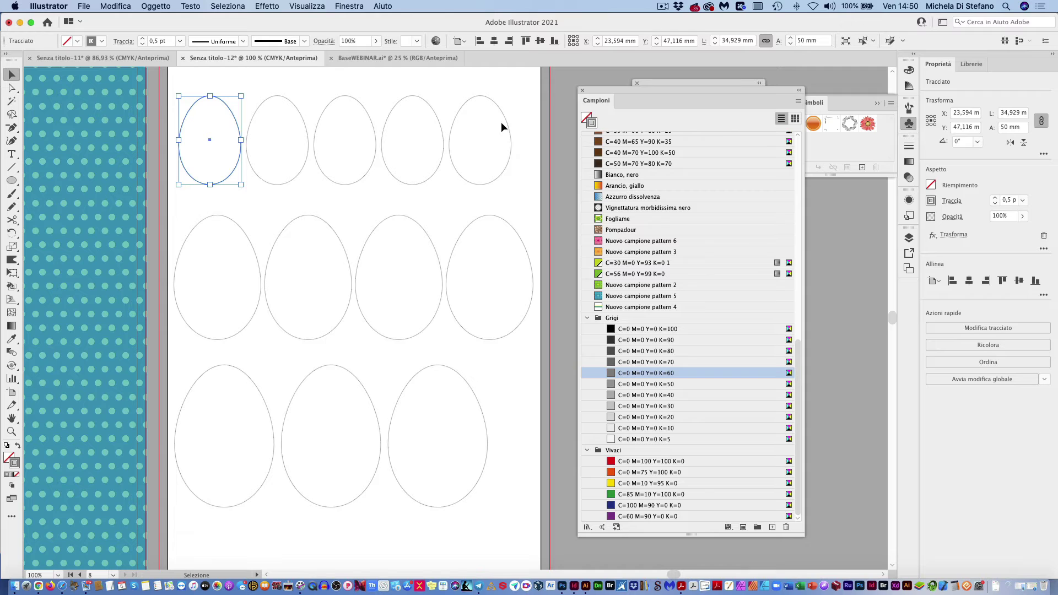
pyautogui.moveTo(237, 125); pyautogui.dragTo(242, 125)
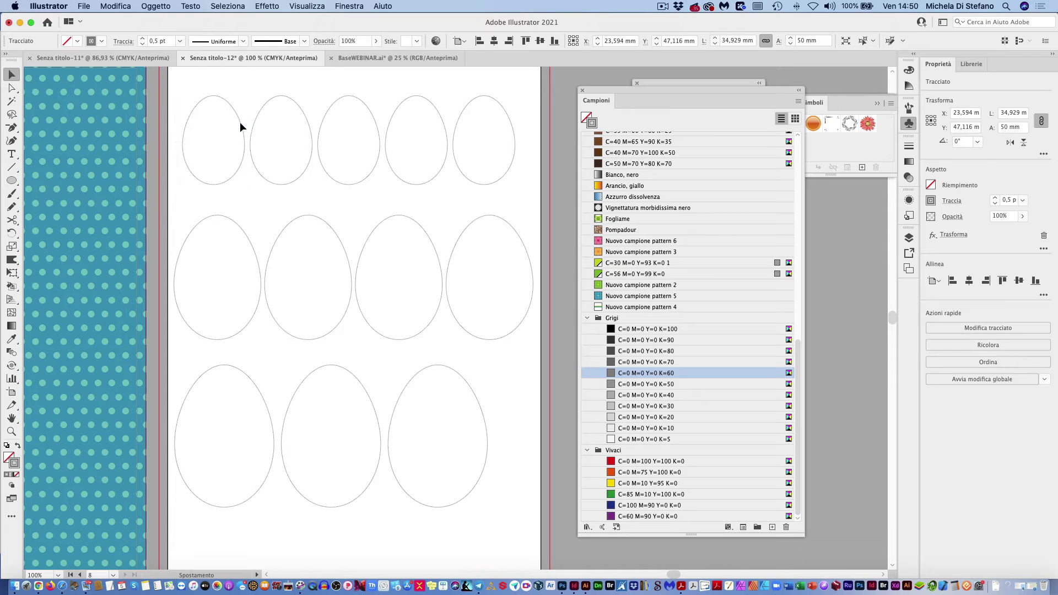
pyautogui.scroll(-1, 370, 259)
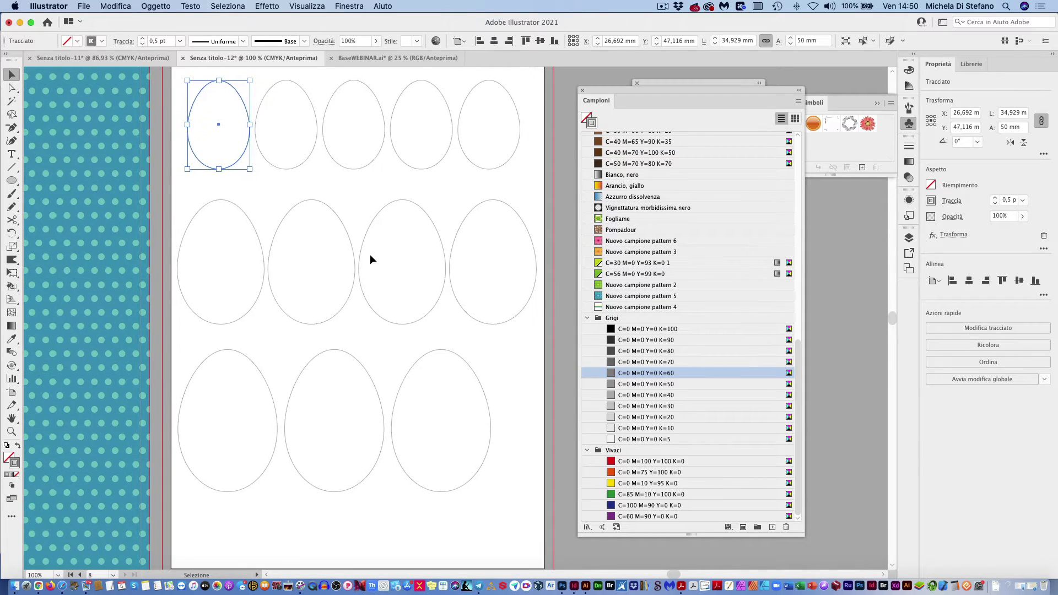
pyautogui.keyDown('shift'); pyautogui.click(249, 218); pyautogui.keyUp('shift')
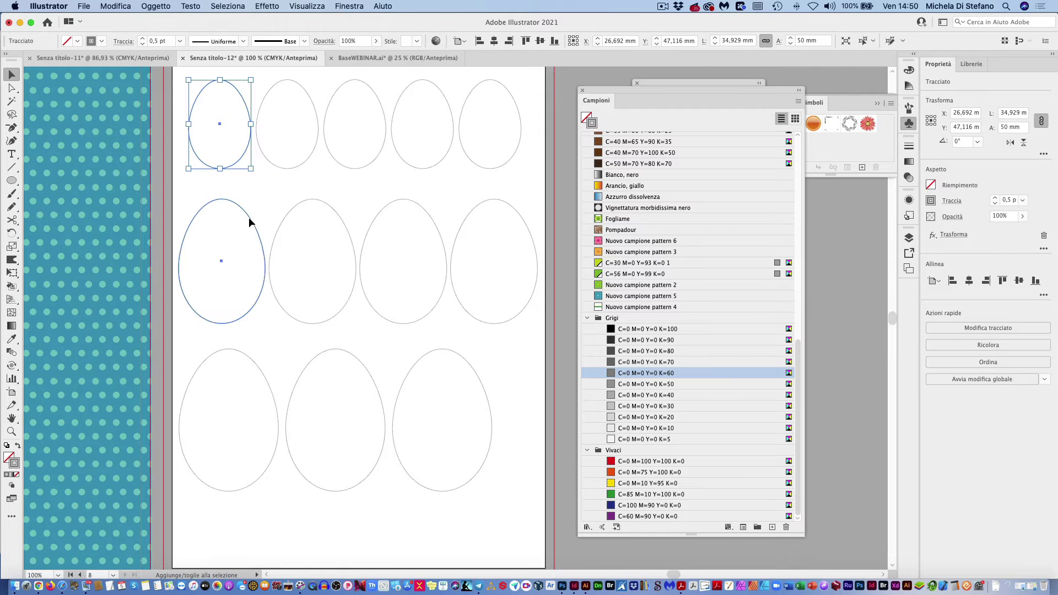
pyautogui.keyDown('shift'); pyautogui.click(249, 363); pyautogui.keyUp('shift')
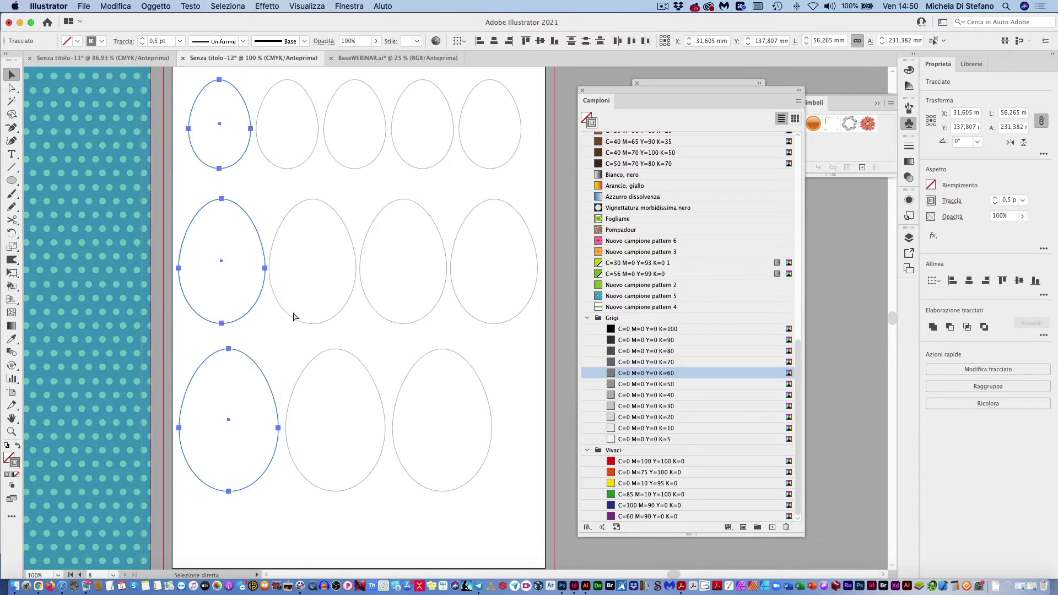
# - Scroll to the orange dotted artboard and select its egg outlines and background rectangle
pyautogui.hscroll(-5, 261, 266)
pyautogui.hscroll(-5, 260, 267)
pyautogui.hscroll(-5, 260, 266)
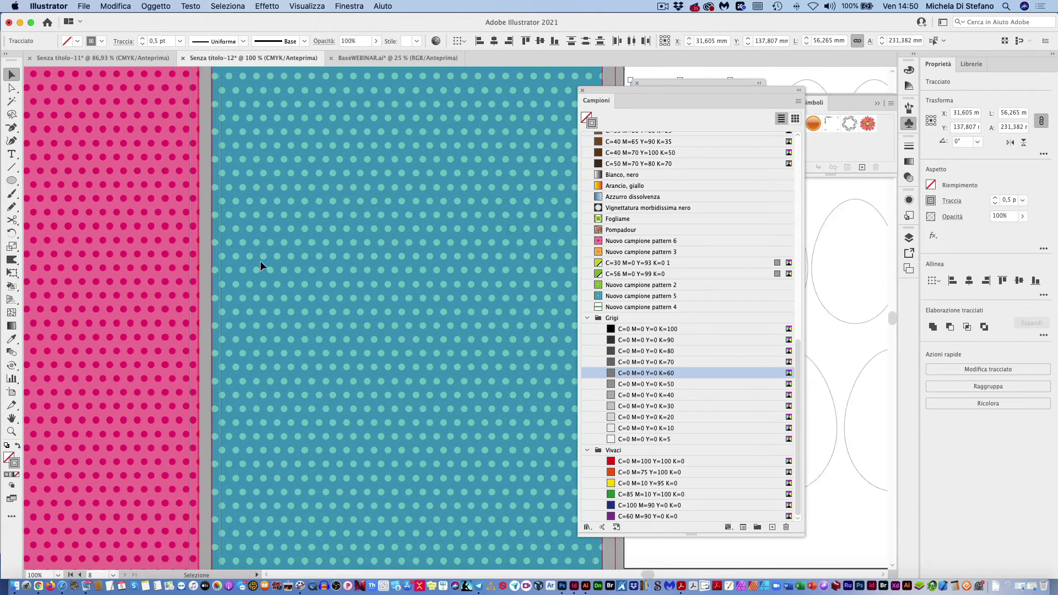
pyautogui.hscroll(-5, 260, 266)
pyautogui.hscroll(-5, 260, 266)
pyautogui.hscroll(-5, 260, 266)
pyautogui.hscroll(-5, 260, 267)
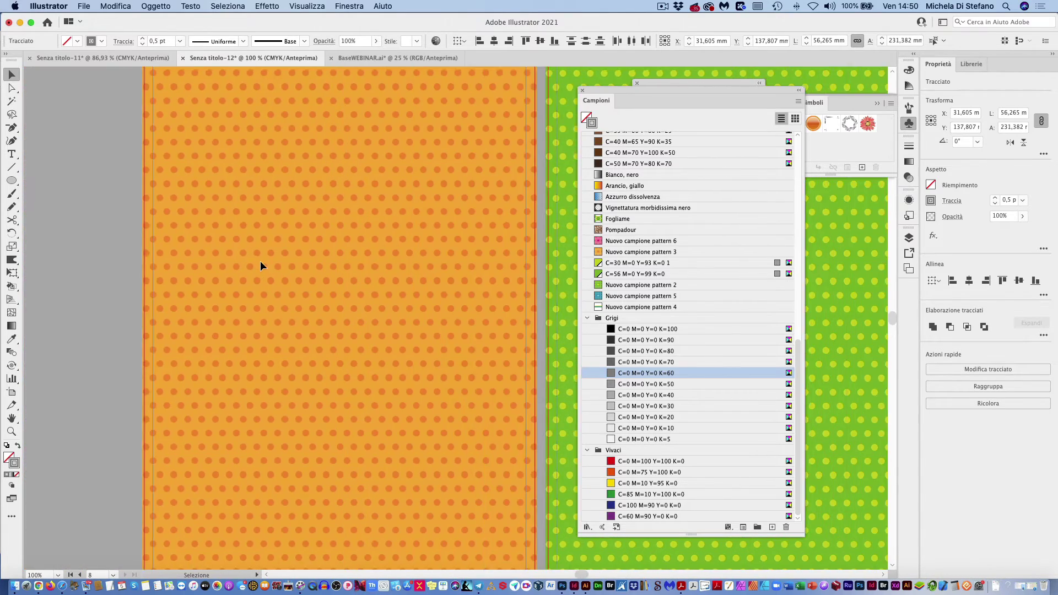
pyautogui.hscroll(1, 260, 266)
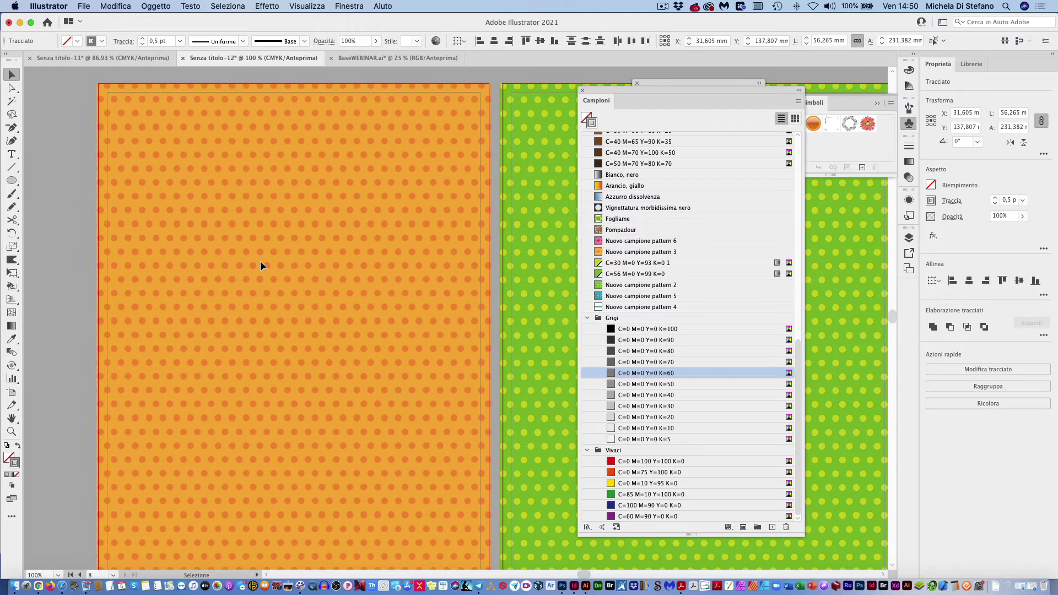
pyautogui.click(347, 178)
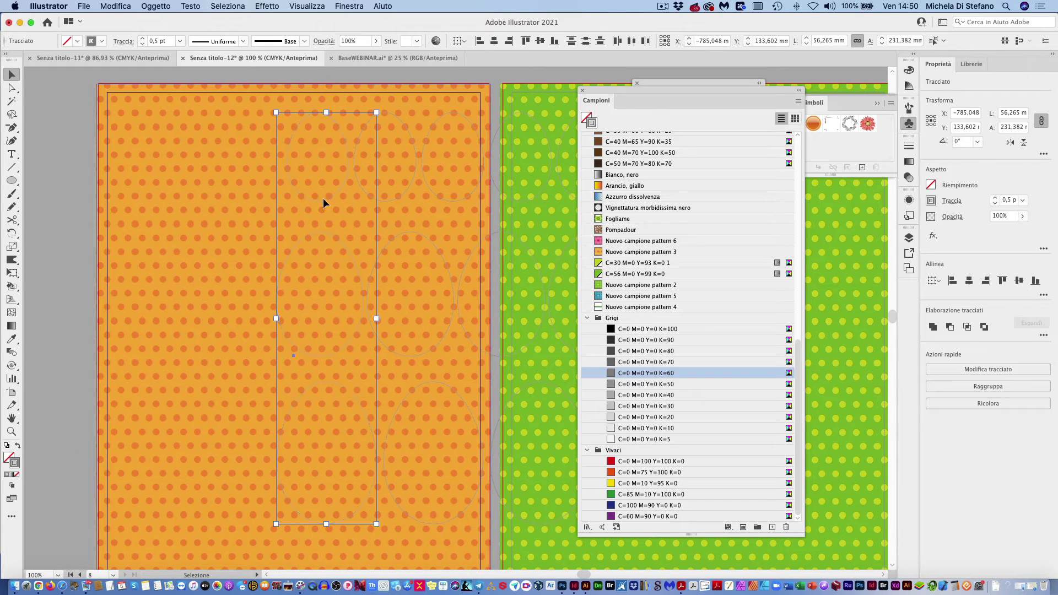
pyautogui.click(237, 196)
# - Select the three-egg outline group and drag it left into place on the orange artboard
pyautogui.press('v')
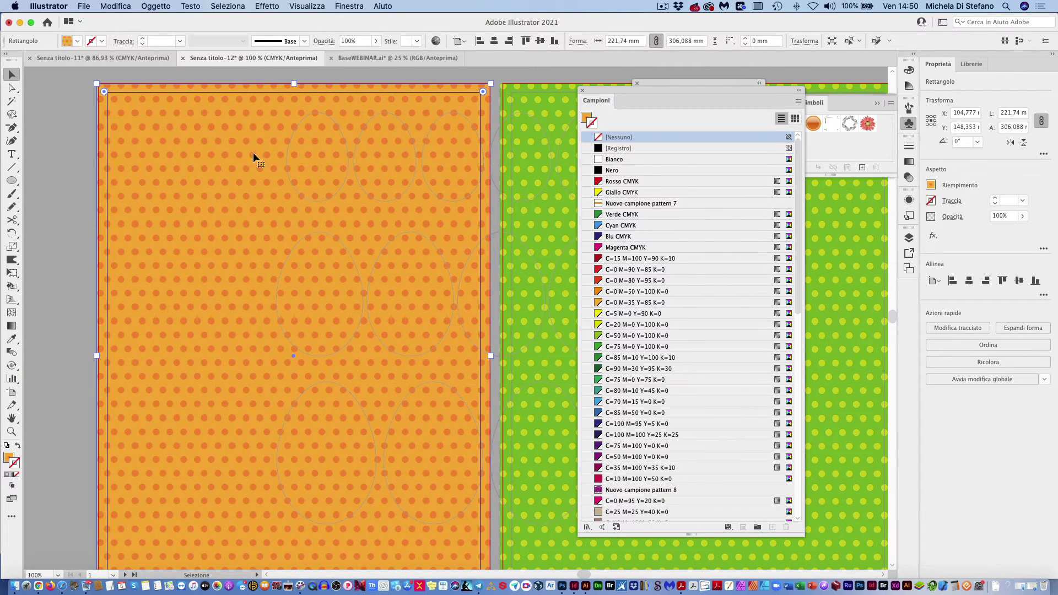
pyautogui.click(78, 115)
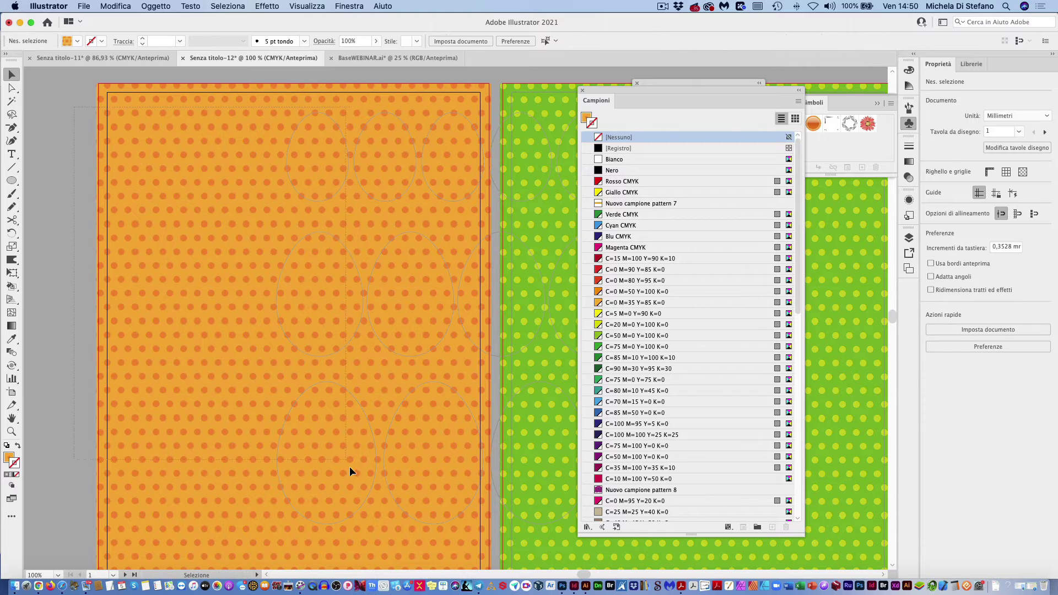
pyautogui.click(372, 528)
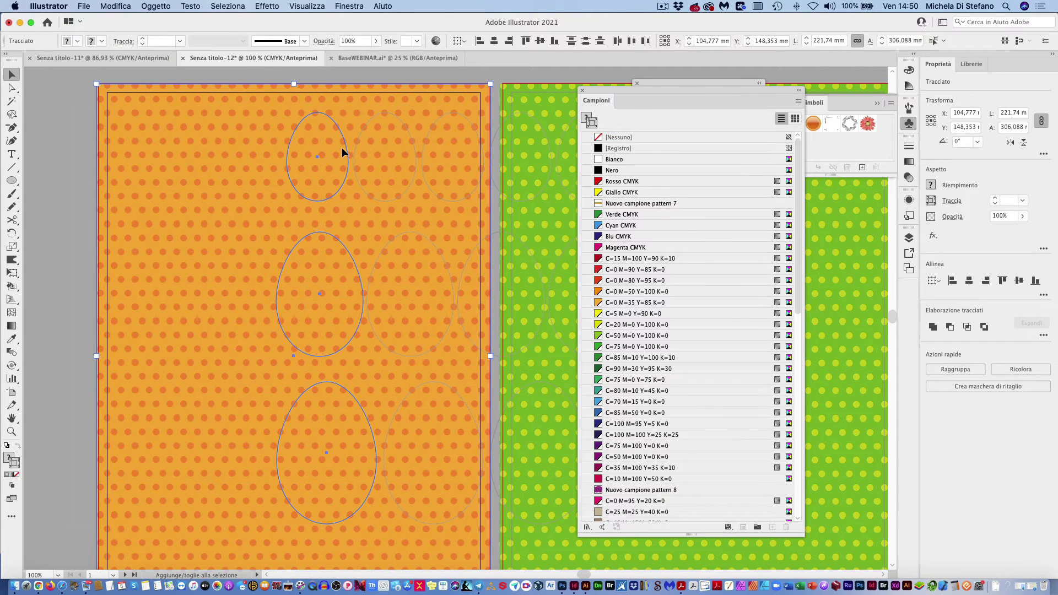
pyautogui.click(340, 131)
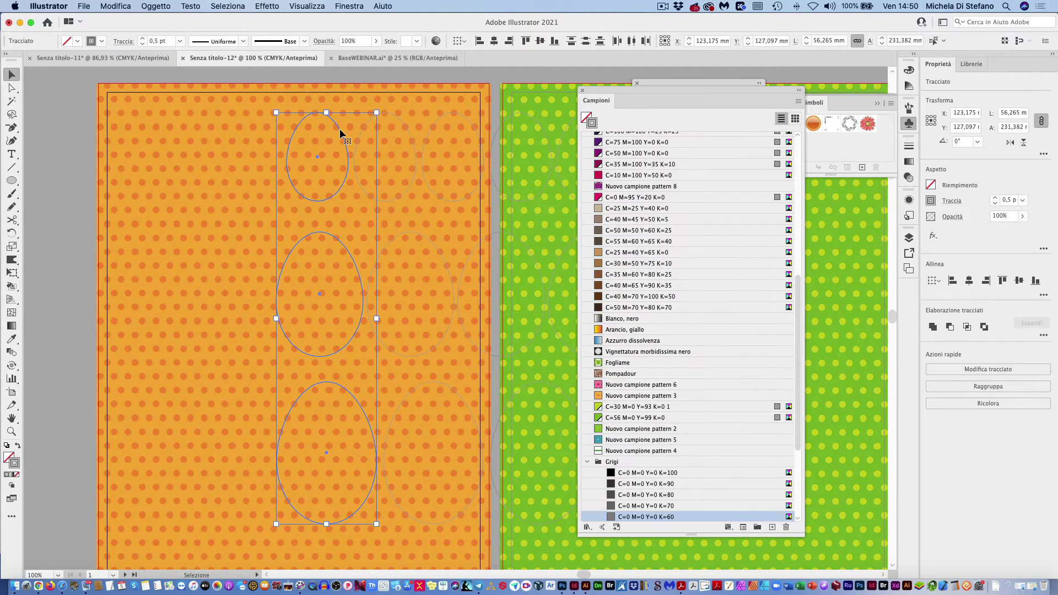
pyautogui.moveTo(340, 131); pyautogui.dragTo(278, 132)
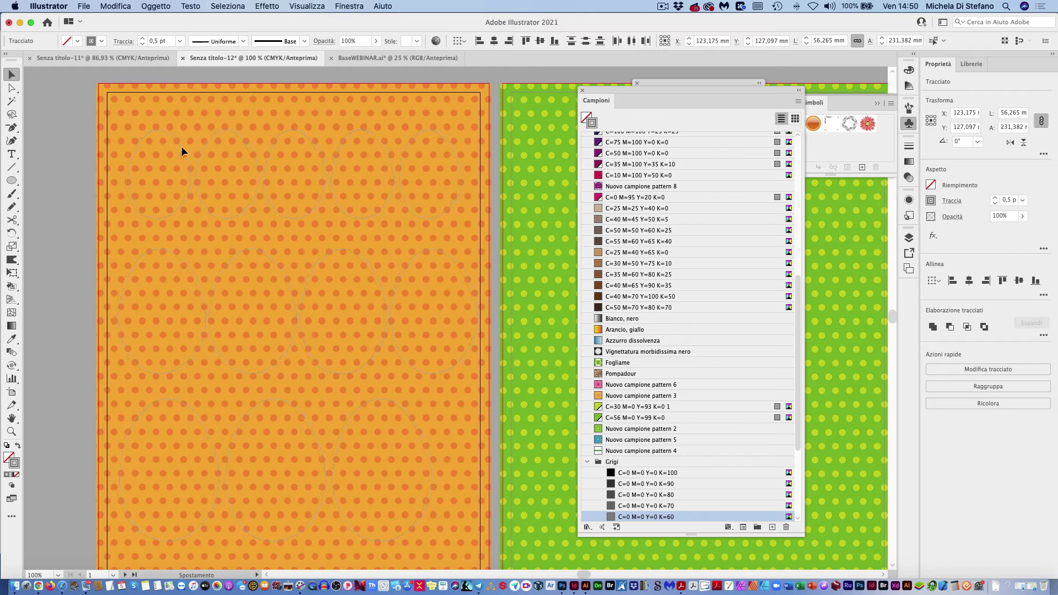
# - Move the egg outlines to the page's left and give them the Blu CMYK stroke
pyautogui.moveTo(177, 147); pyautogui.dragTo(178, 147)
pyautogui.click(101, 41)
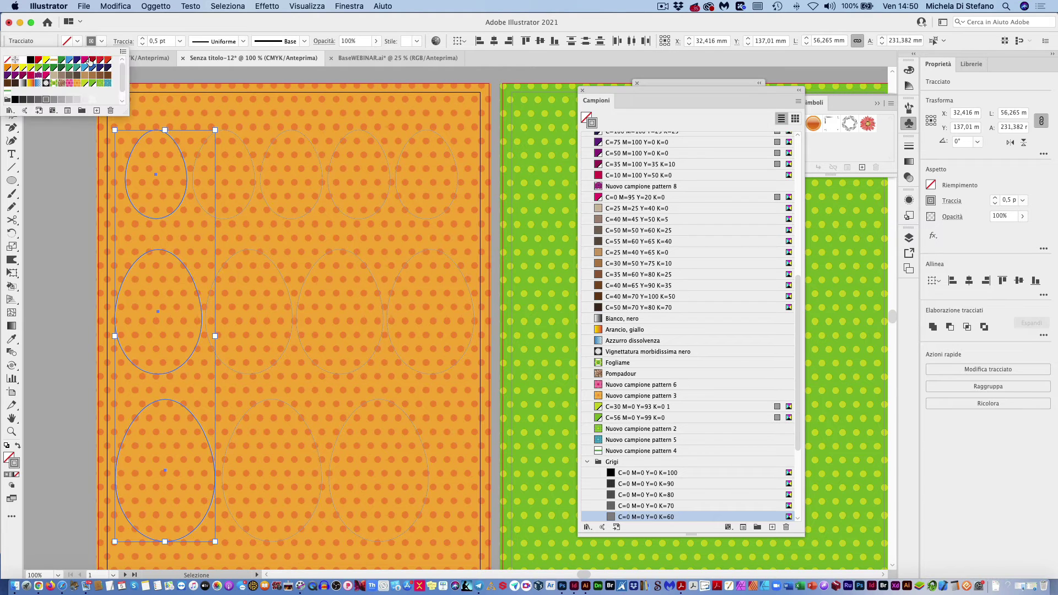
pyautogui.click(76, 61)
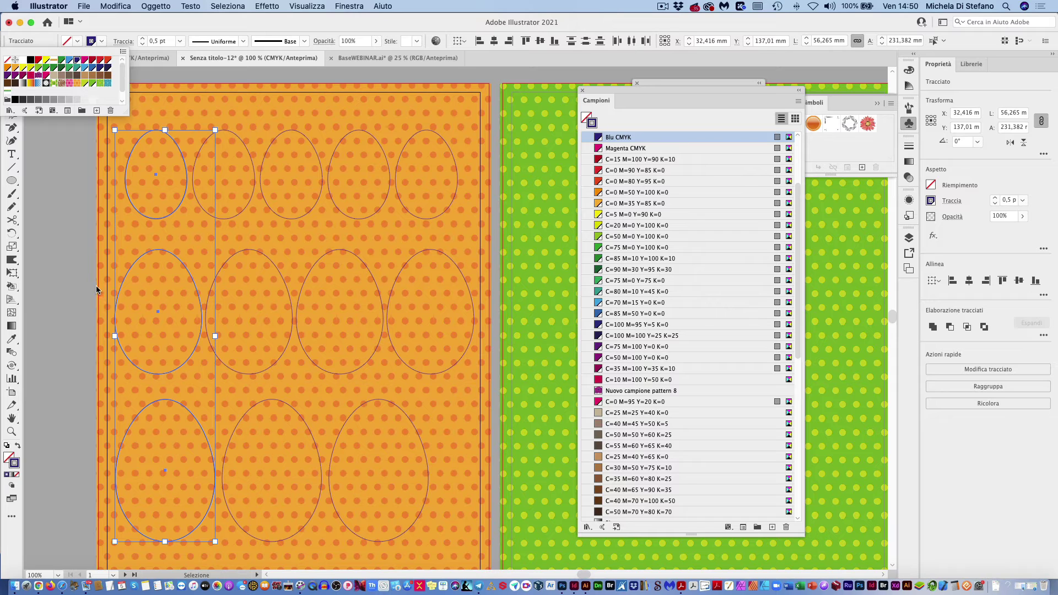
# - Shift the bottom and middle egg rows, undoing the last three moves
pyautogui.click(101, 388)
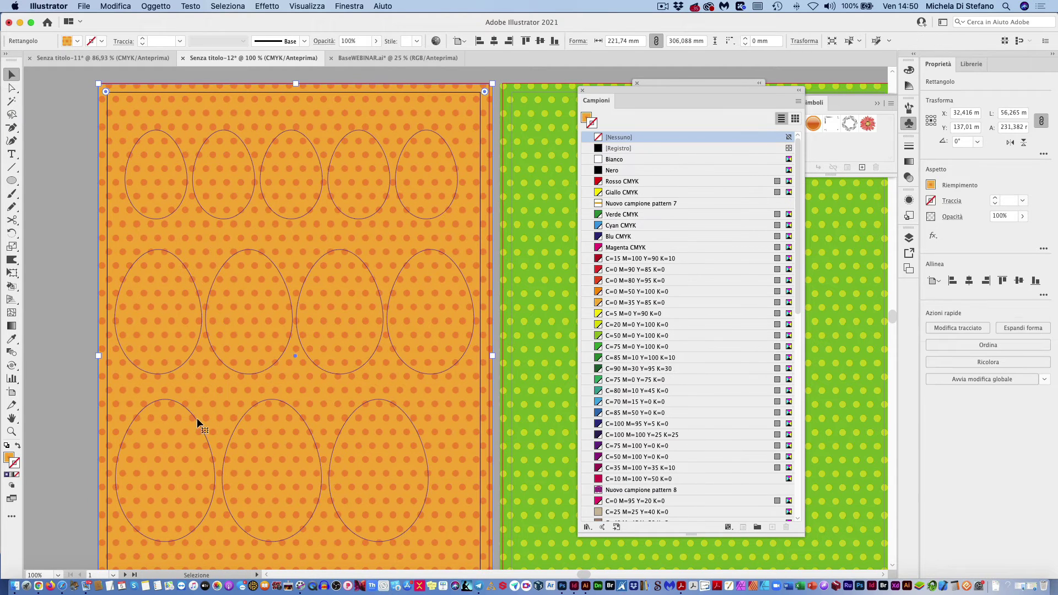
pyautogui.moveTo(196, 418); pyautogui.dragTo(219, 429)
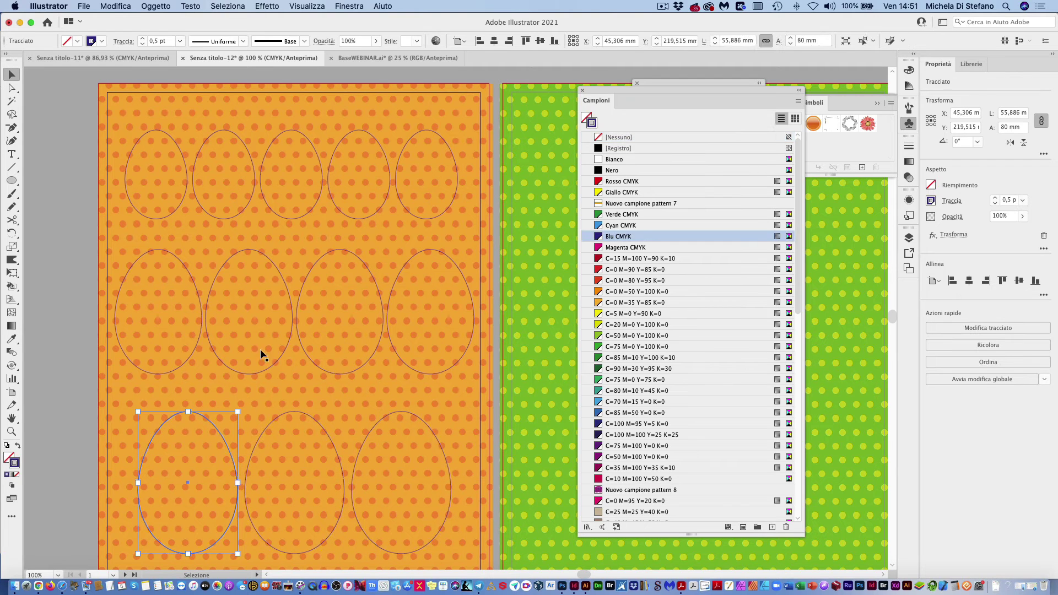
pyautogui.scroll(-1, 463, 403)
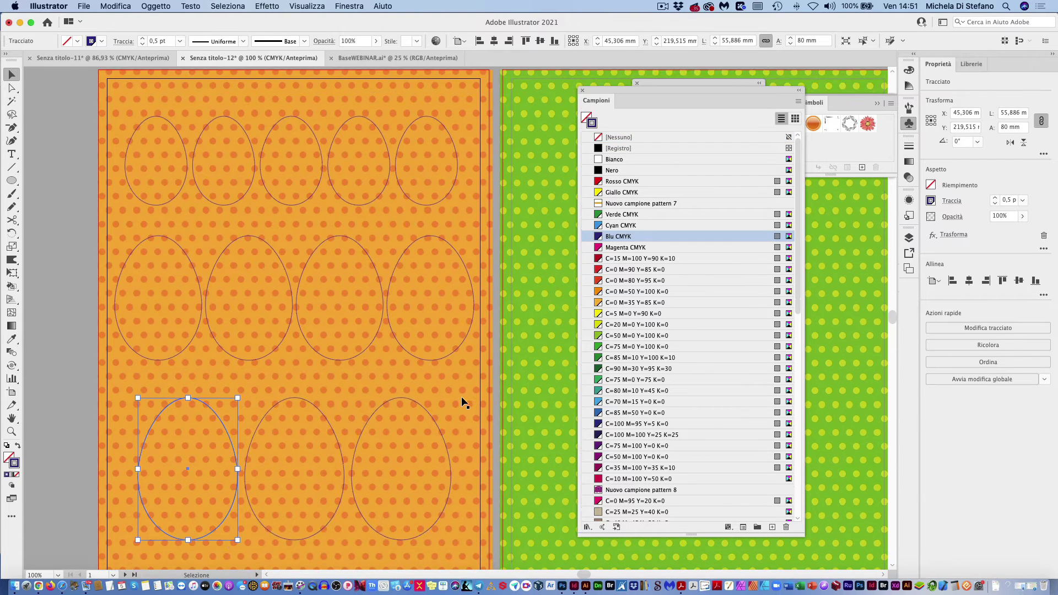
pyautogui.scroll(-1, 462, 402)
pyautogui.scroll(-2, 463, 403)
pyautogui.scroll(-1, 463, 402)
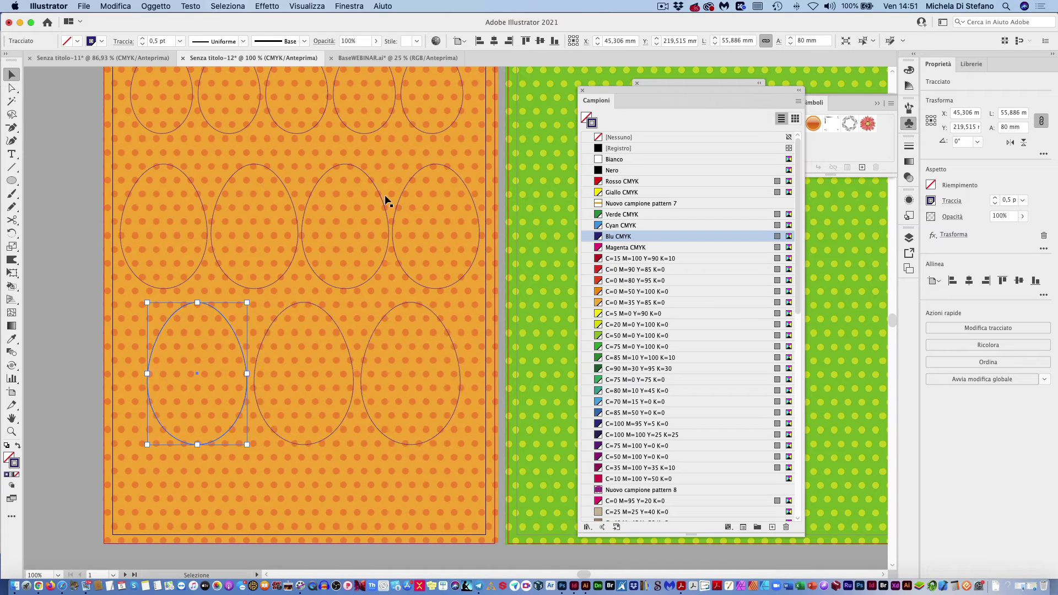
pyautogui.moveTo(375, 130); pyautogui.dragTo(358, 154)
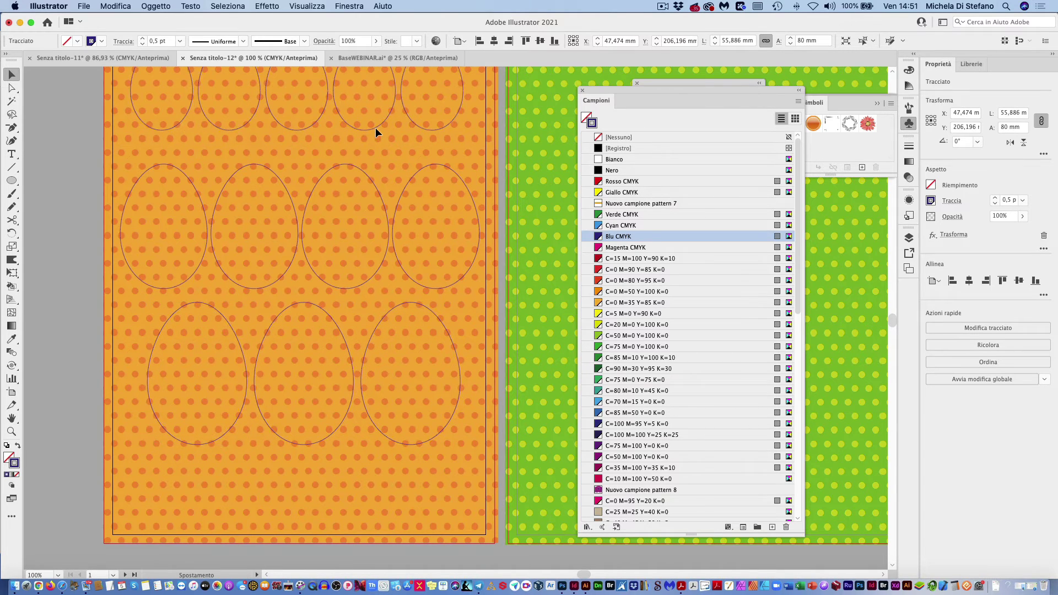
pyautogui.press('super+z')
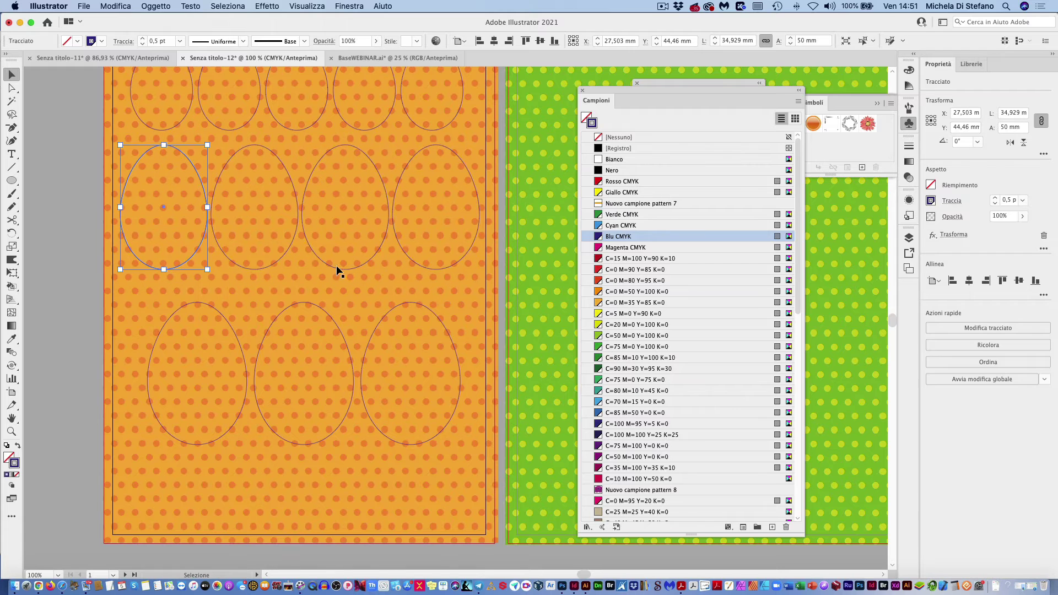
pyautogui.press('super+z')
pyautogui.press('super+z')
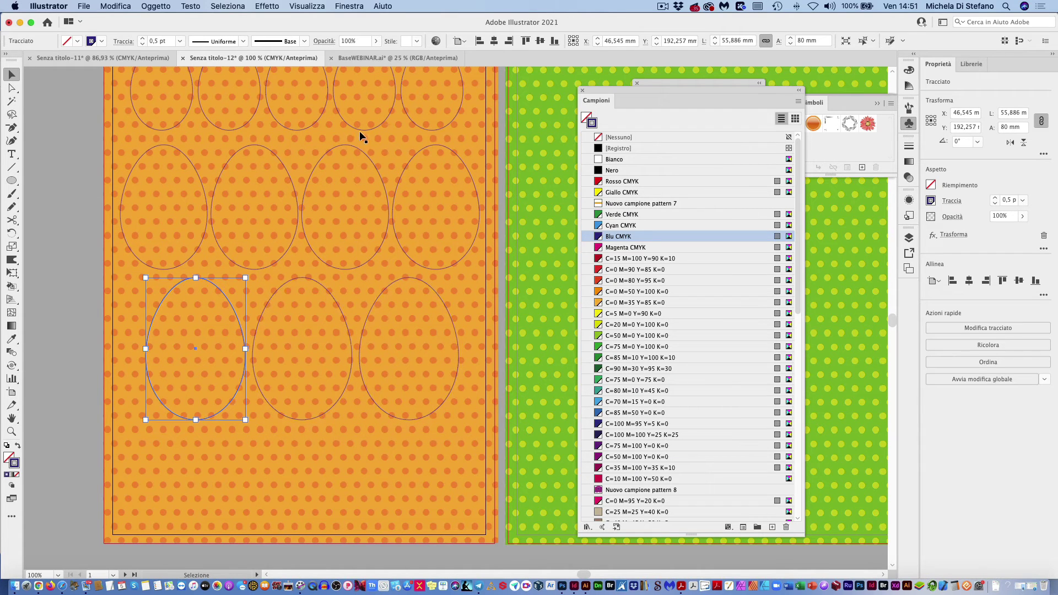
pyautogui.press('super+z')
pyautogui.press('super+z')
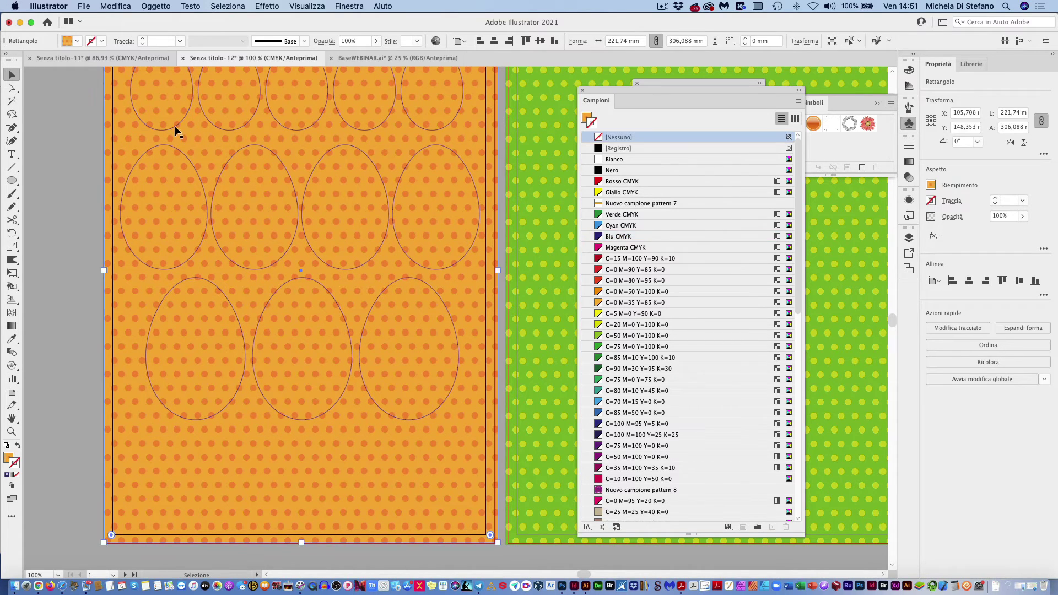
# - Nudge the orange background rectangle slightly up to fit the page
pyautogui.click(174, 128)
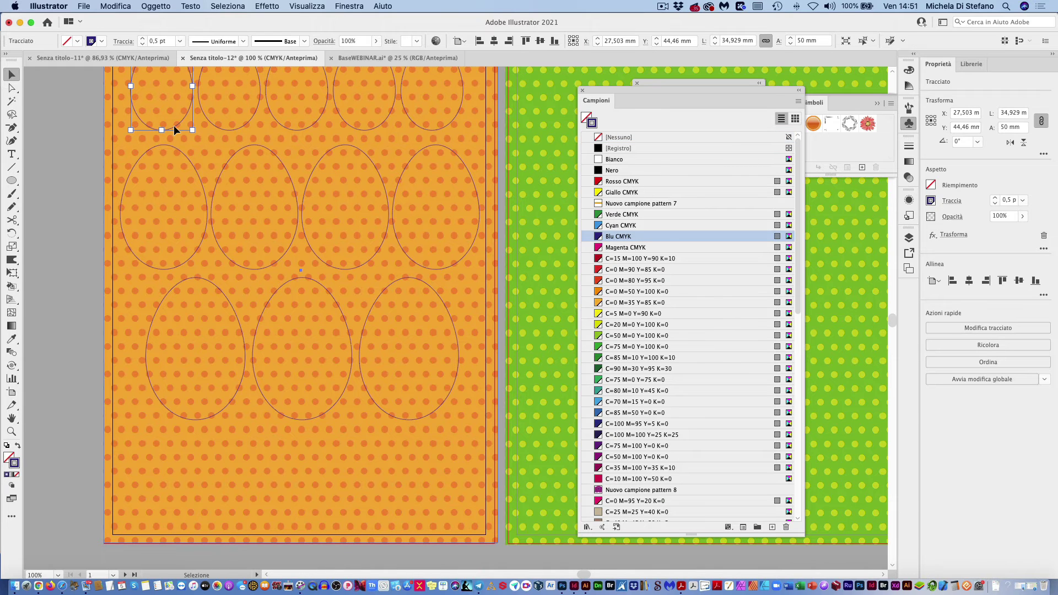
pyautogui.click(167, 253)
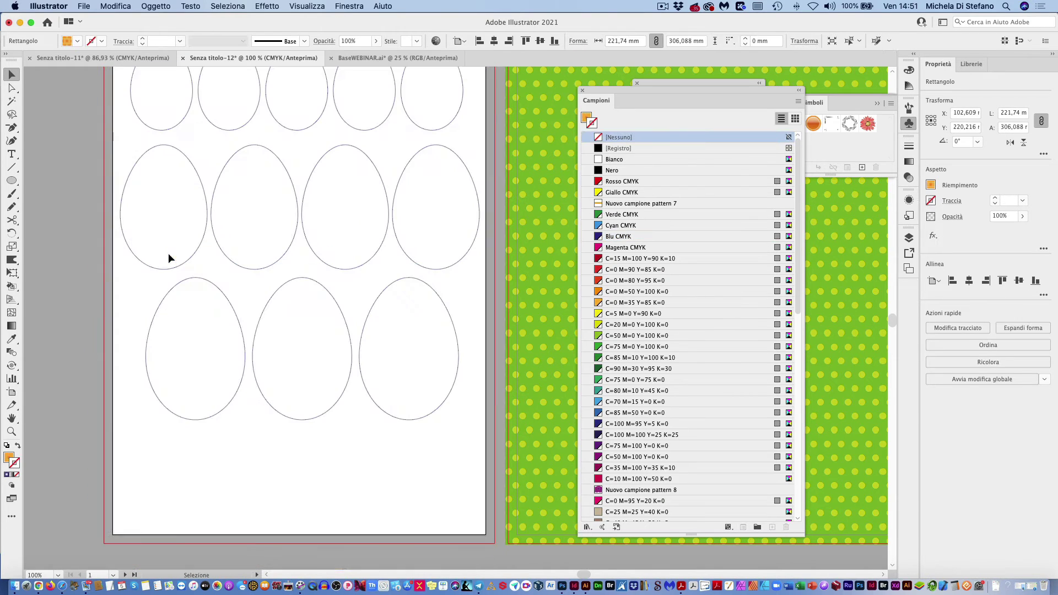
pyautogui.press('super+shift+a')
pyautogui.press('v')
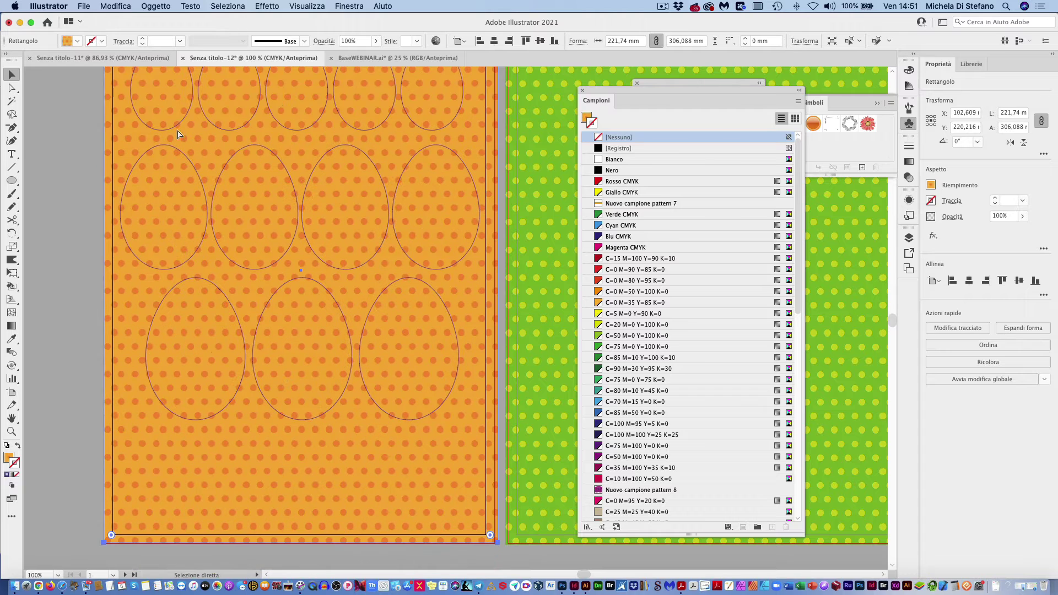
pyautogui.click(170, 131)
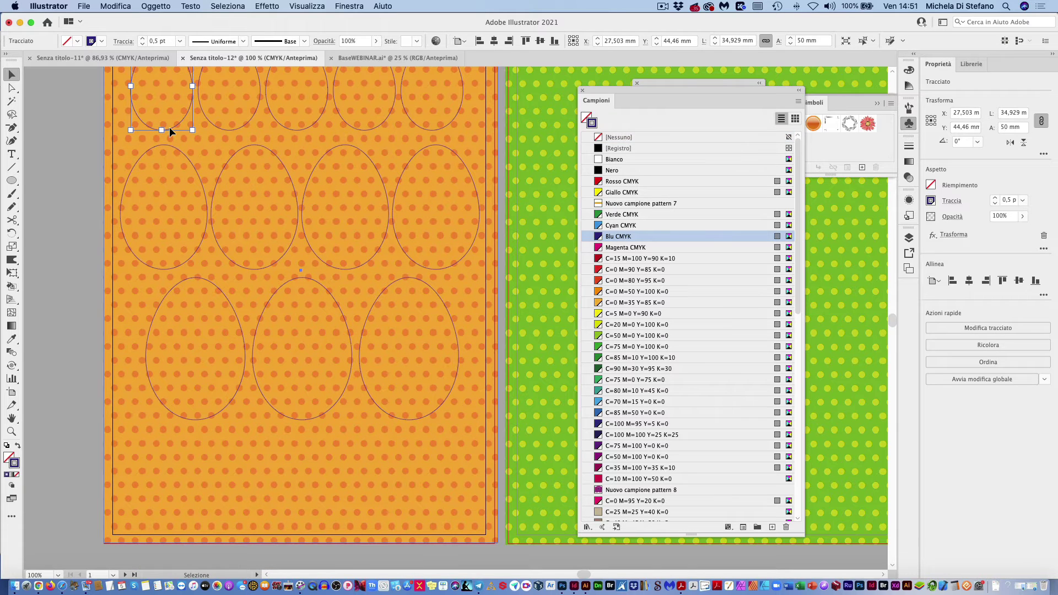
pyautogui.click(170, 145)
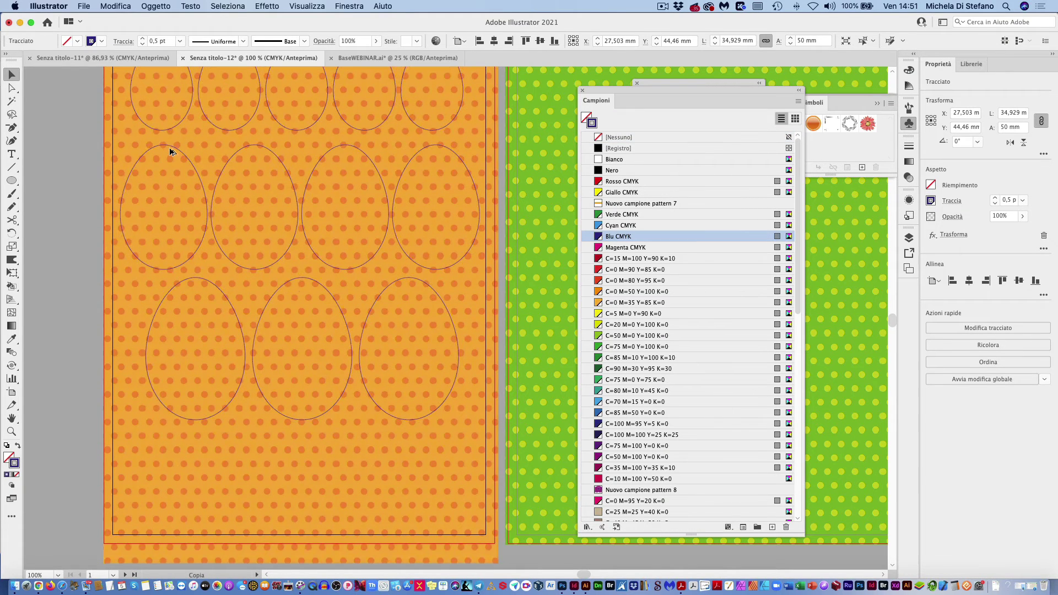
pyautogui.moveTo(113, 147); pyautogui.dragTo(120, 150)
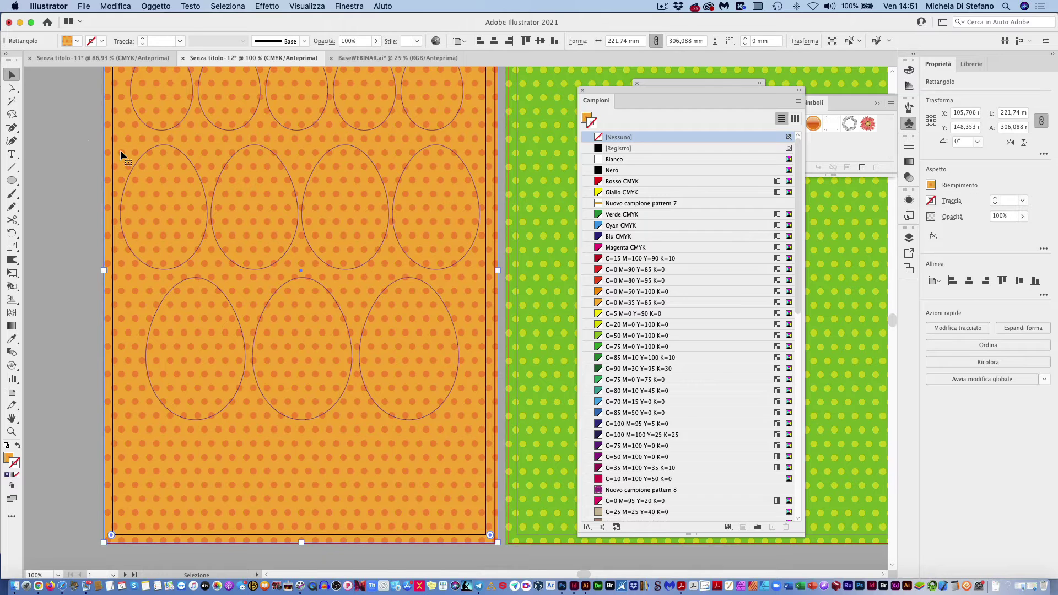
# - Lock the background rectangle with Blocca > Selezione and copy the top small-egg row to the page bottom
pyautogui.click(157, 6)
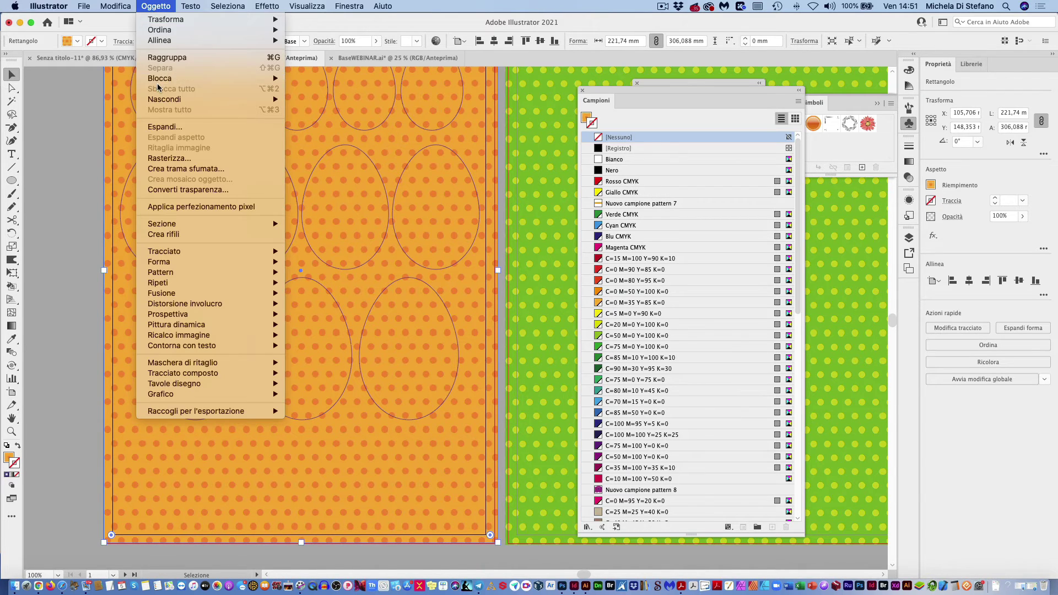
pyautogui.moveTo(160, 78)
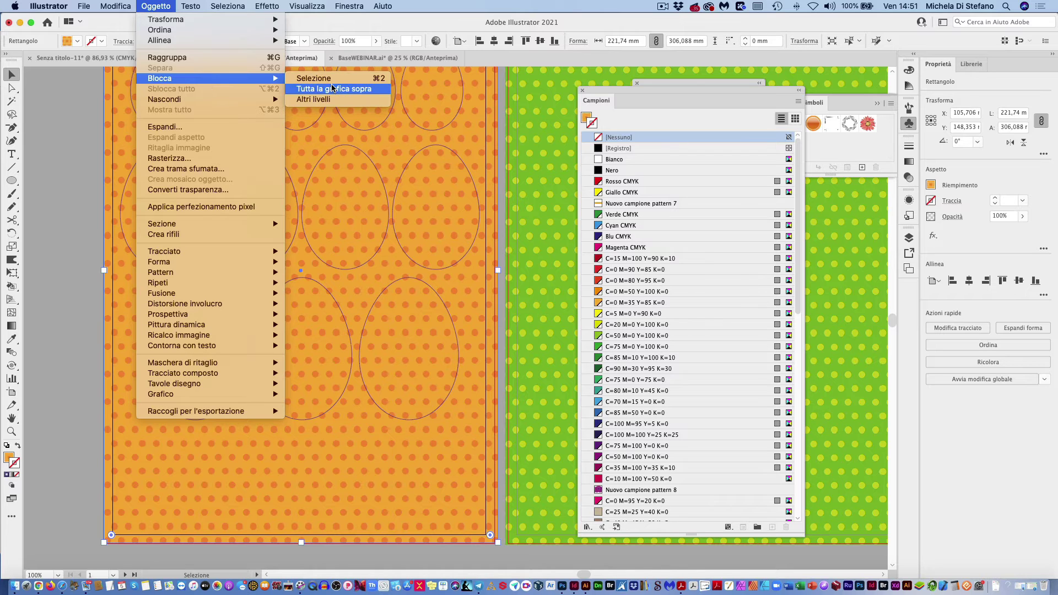
pyautogui.click(328, 79)
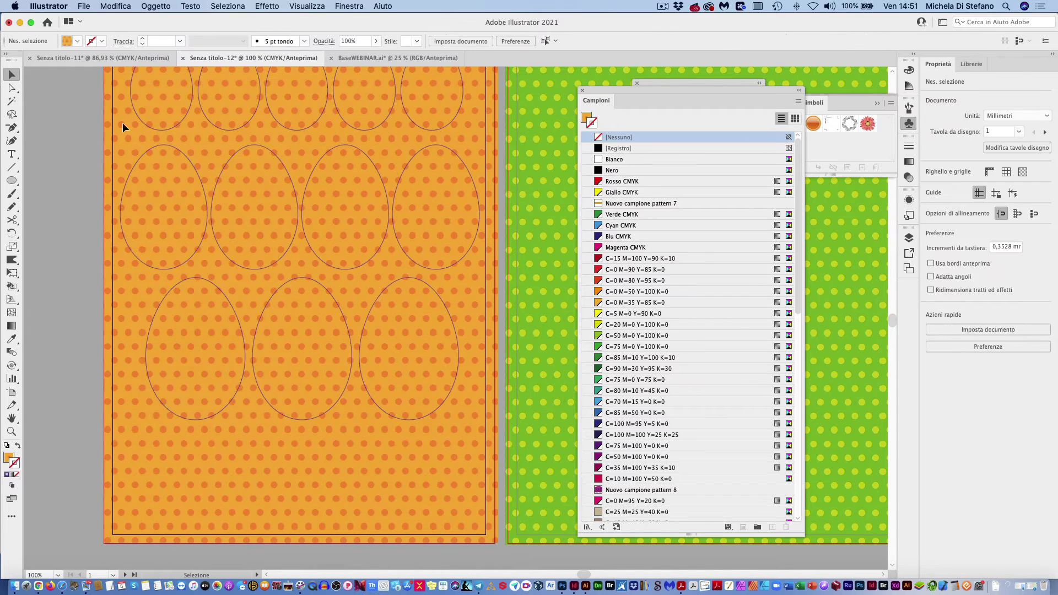
pyautogui.click(138, 121)
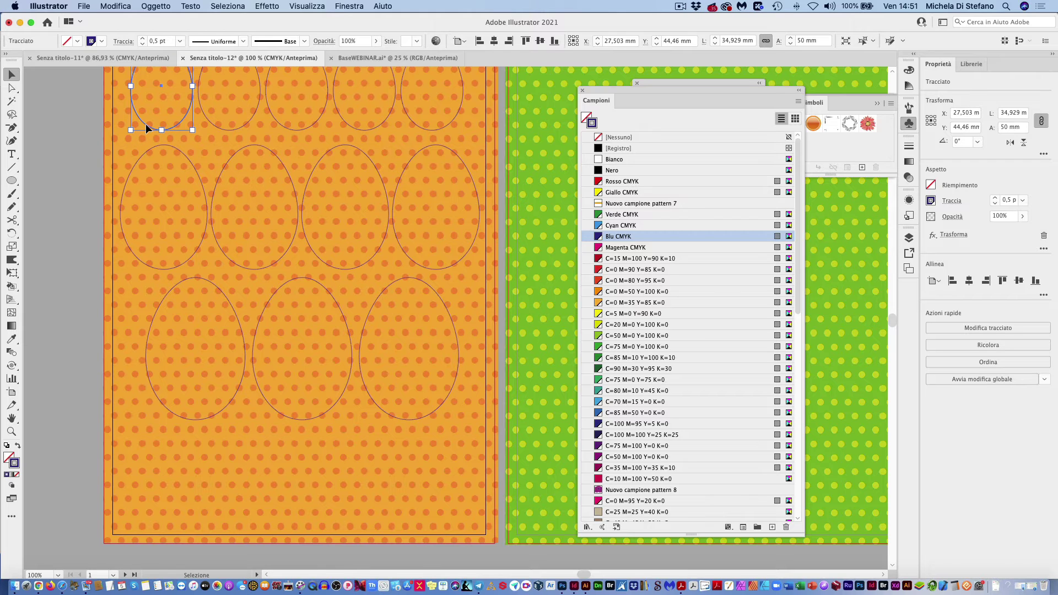
pyautogui.moveTo(145, 124); pyautogui.dragTo(148, 513)
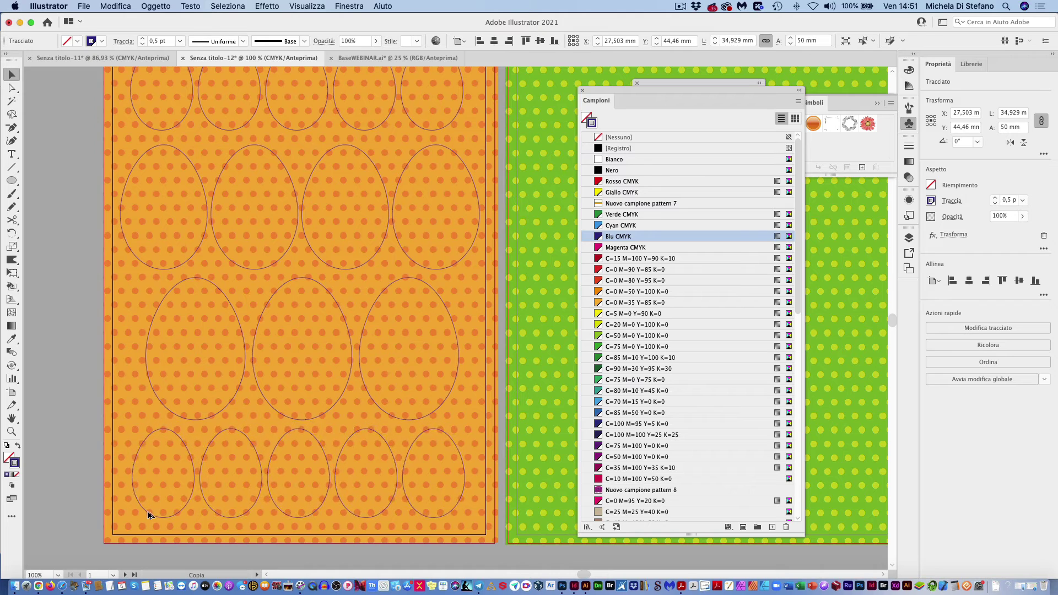
pyautogui.moveTo(148, 515); pyautogui.dragTo(147, 511)
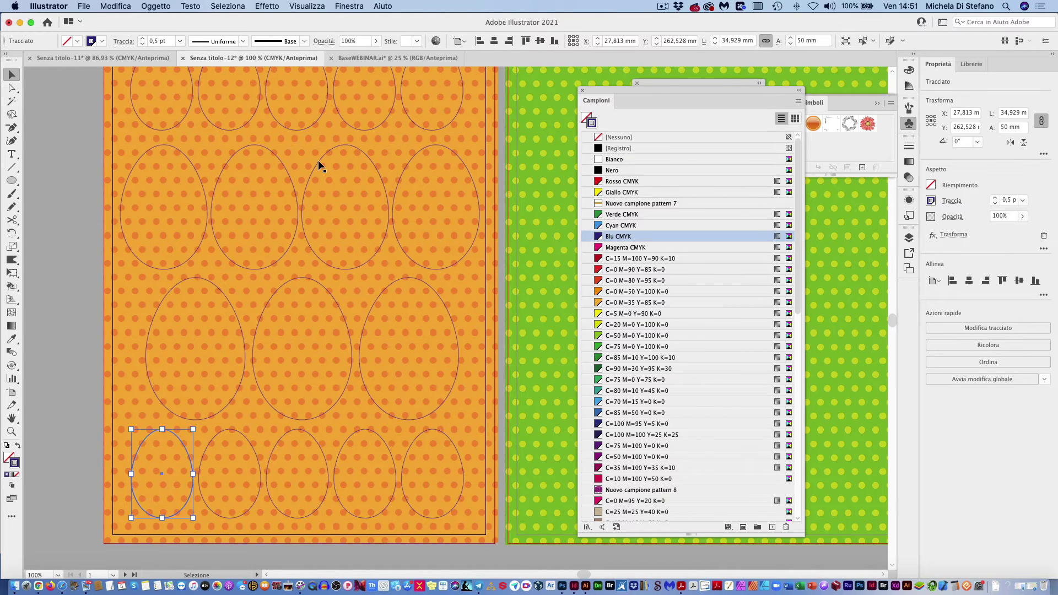
# - Select the left eggs of the second and third rows in turn
pyautogui.click(229, 163)
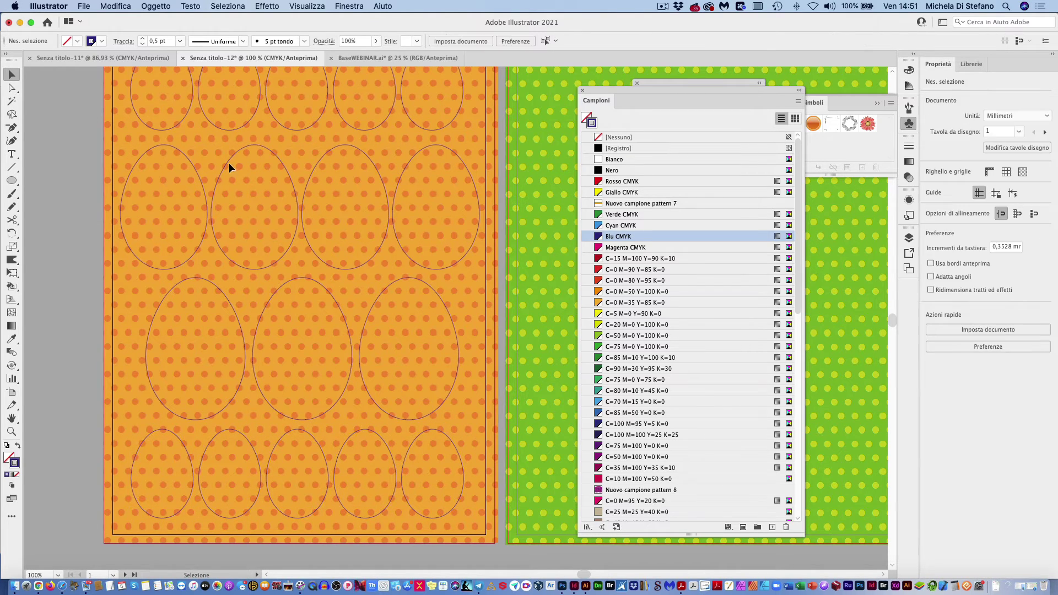
pyautogui.click(198, 171)
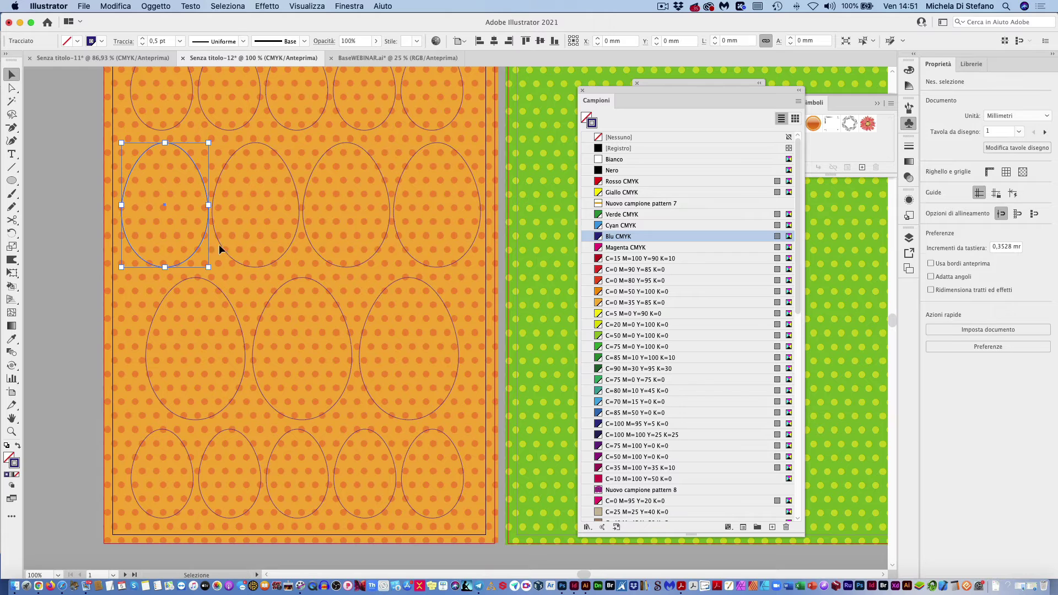
pyautogui.click(277, 287)
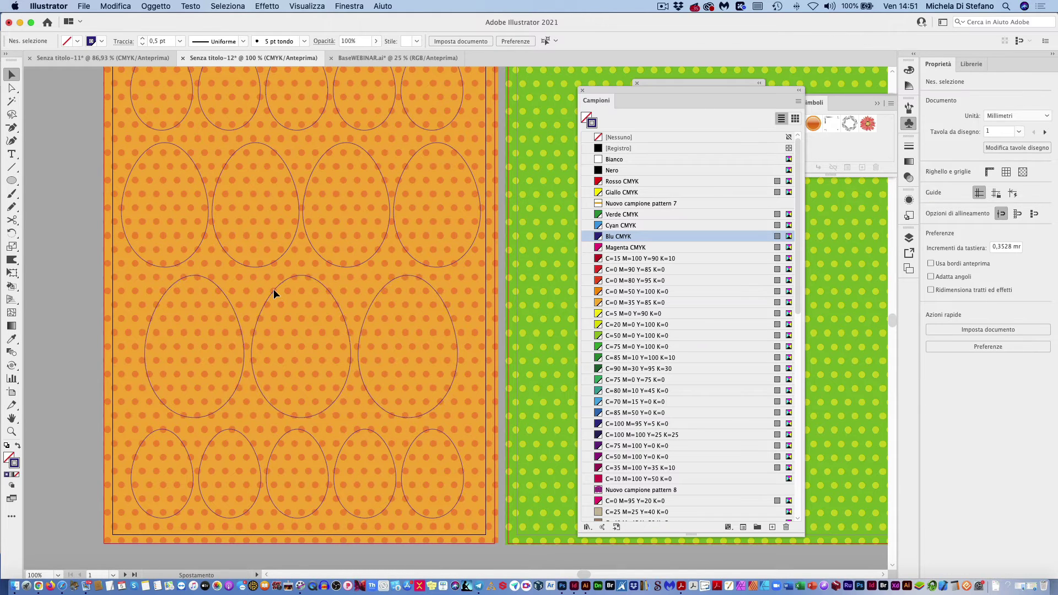
pyautogui.click(243, 330)
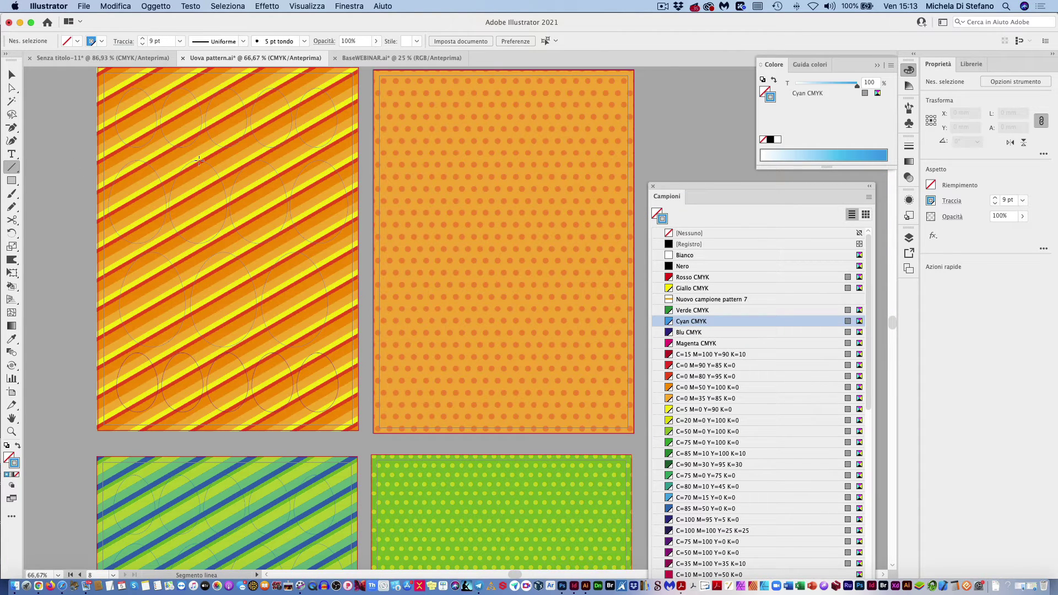
# - Scroll down past the orange, green and pink artboards to the blank white artboard
pyautogui.scroll(-5, 464, 320)
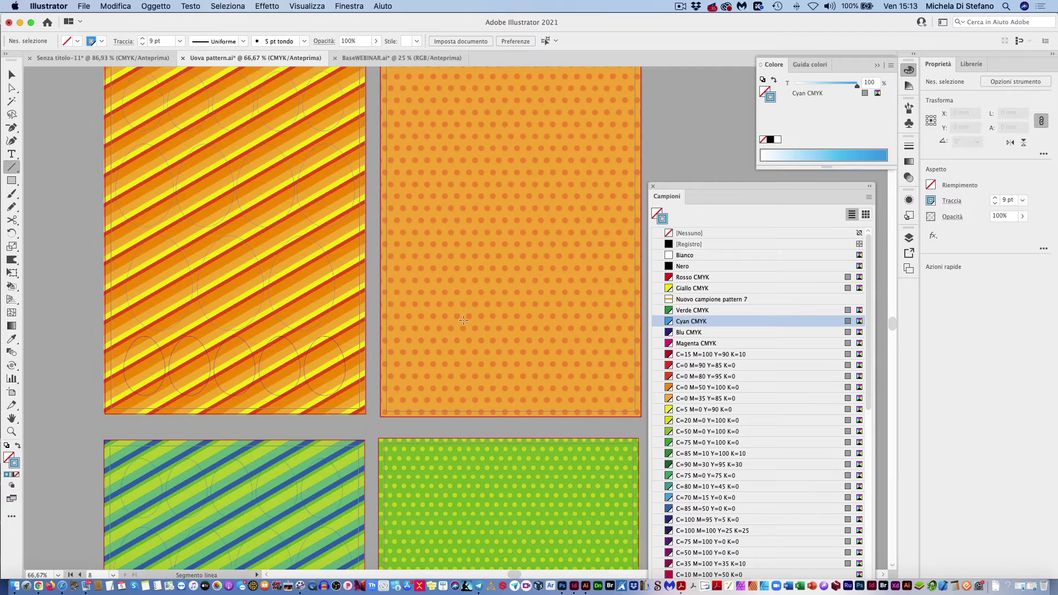
pyautogui.scroll(-5, 464, 321)
pyautogui.scroll(-2, 464, 320)
pyautogui.scroll(-2, 463, 320)
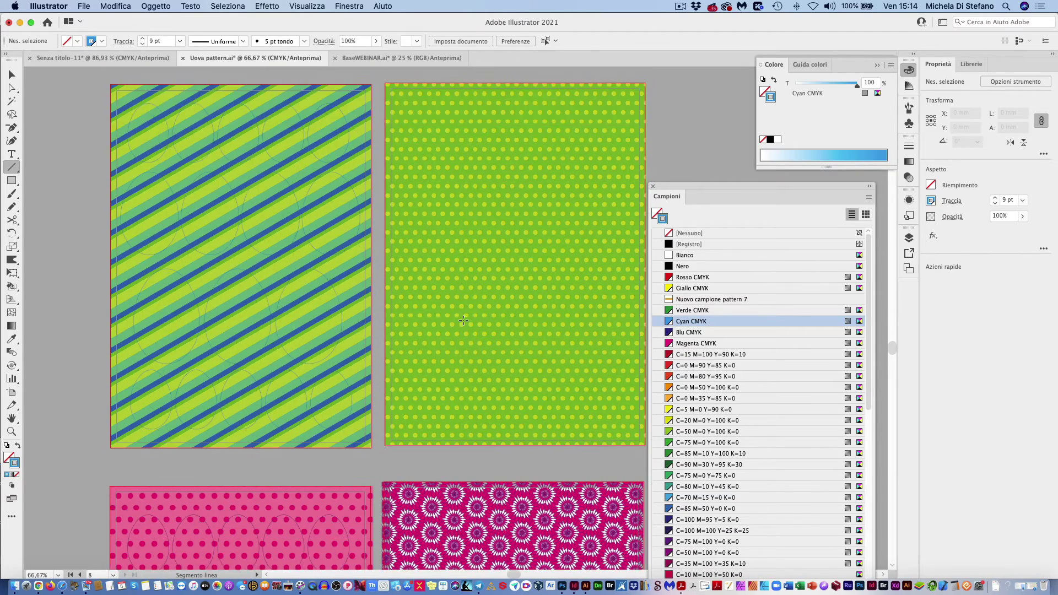
pyautogui.scroll(-3, 464, 321)
pyautogui.scroll(-4, 463, 320)
pyautogui.scroll(-3, 464, 320)
pyautogui.scroll(-2, 463, 320)
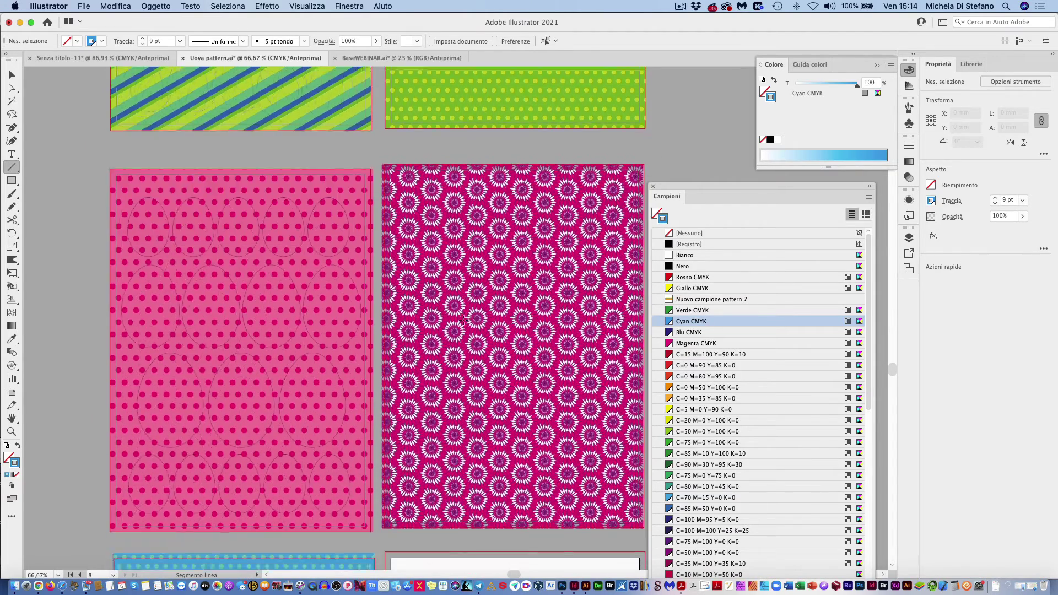
pyautogui.scroll(-5, 463, 321)
pyautogui.scroll(-3, 464, 321)
pyautogui.scroll(-3, 464, 320)
pyautogui.scroll(-3, 463, 320)
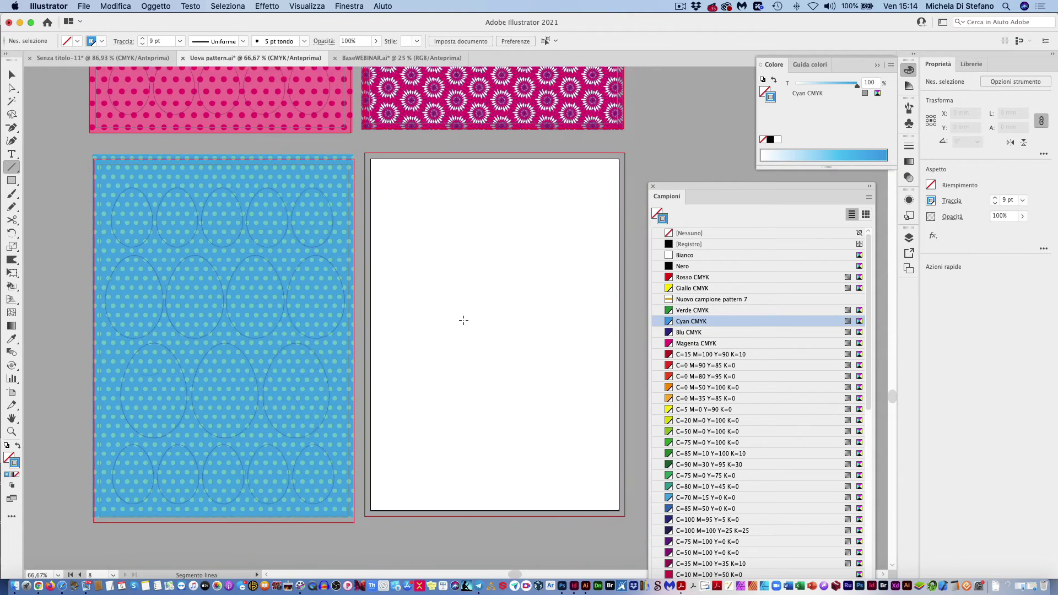
pyautogui.hscroll(2, 463, 320)
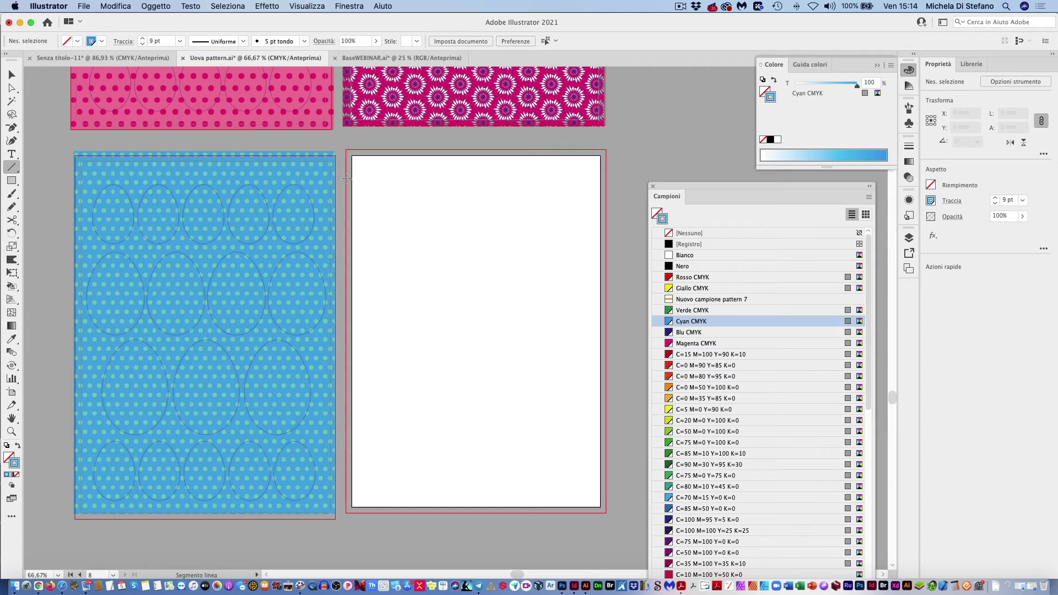
# - Draw a horizontal cyan line across the white artboard's top with a 12 pt stroke
pyautogui.moveTo(347, 179); pyautogui.dragTo(606, 189)
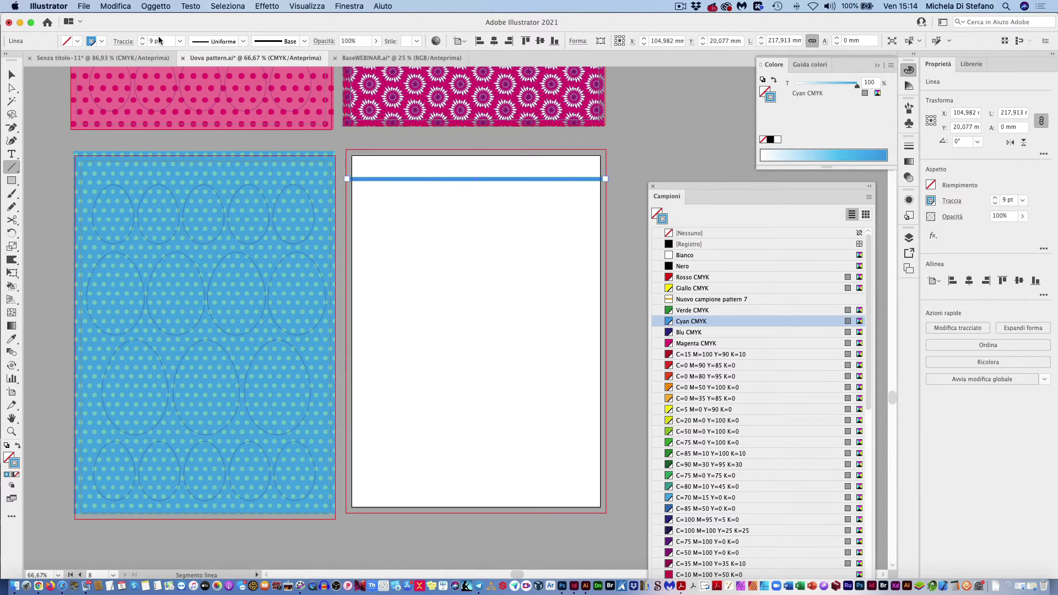
pyautogui.click(142, 40)
pyautogui.click(143, 40)
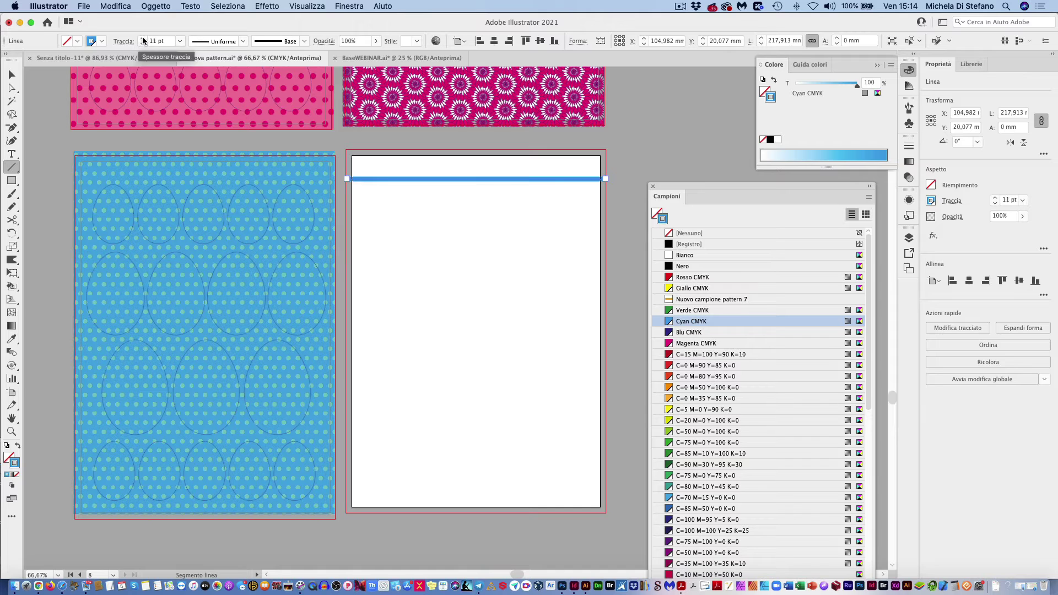
pyautogui.click(142, 40)
# - Apply a Zig zag effect with Arrotondati points and more ridges to the line
pyautogui.click(266, 6)
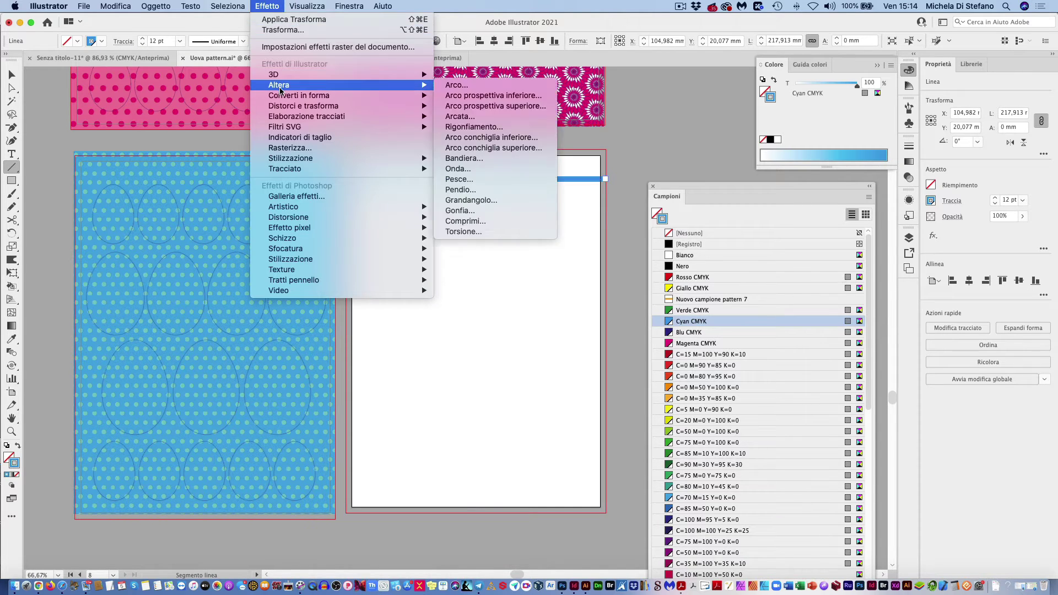
pyautogui.moveTo(303, 106)
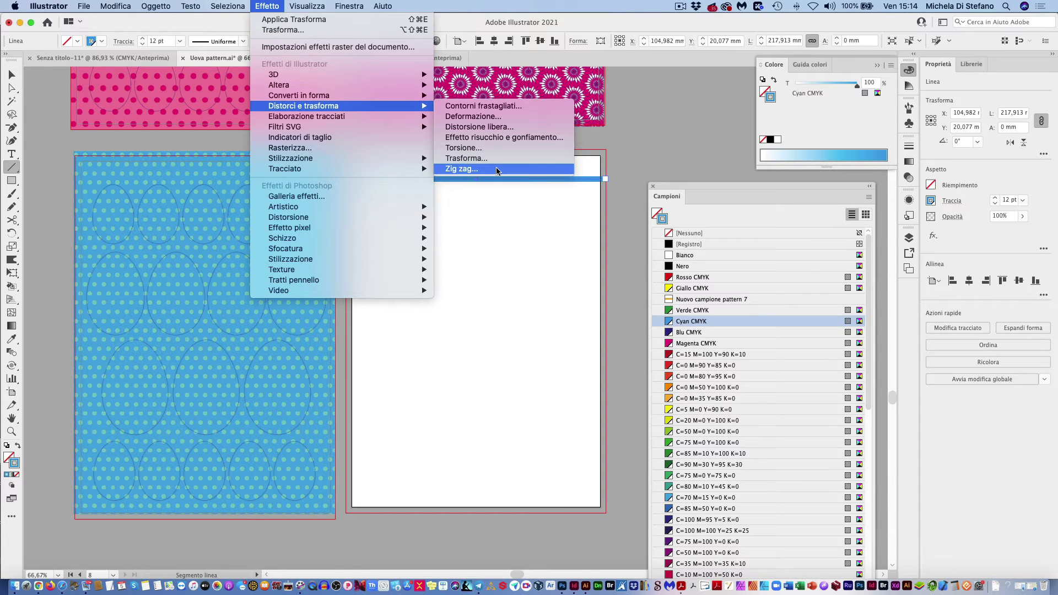
pyautogui.click(497, 171)
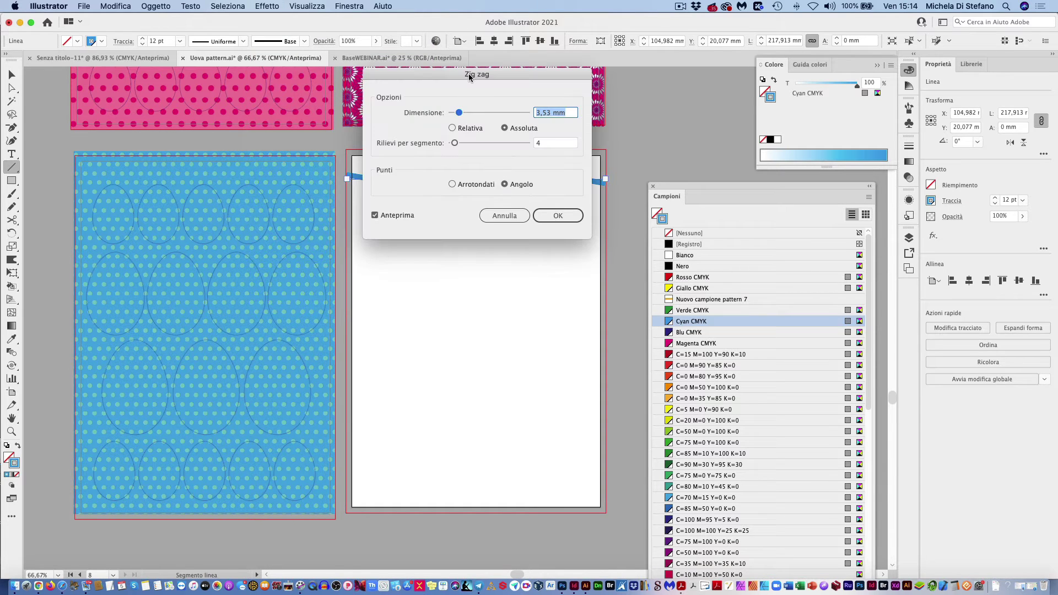
pyautogui.moveTo(472, 86); pyautogui.dragTo(460, 255)
pyautogui.moveTo(446, 318); pyautogui.dragTo(449, 319)
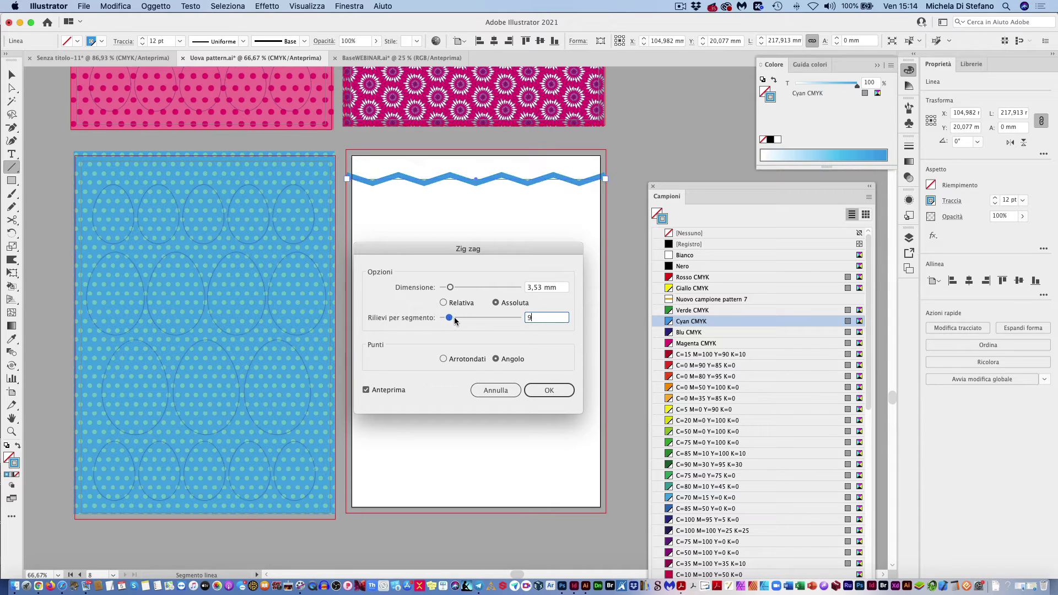
pyautogui.click(468, 360)
pyautogui.click(496, 359)
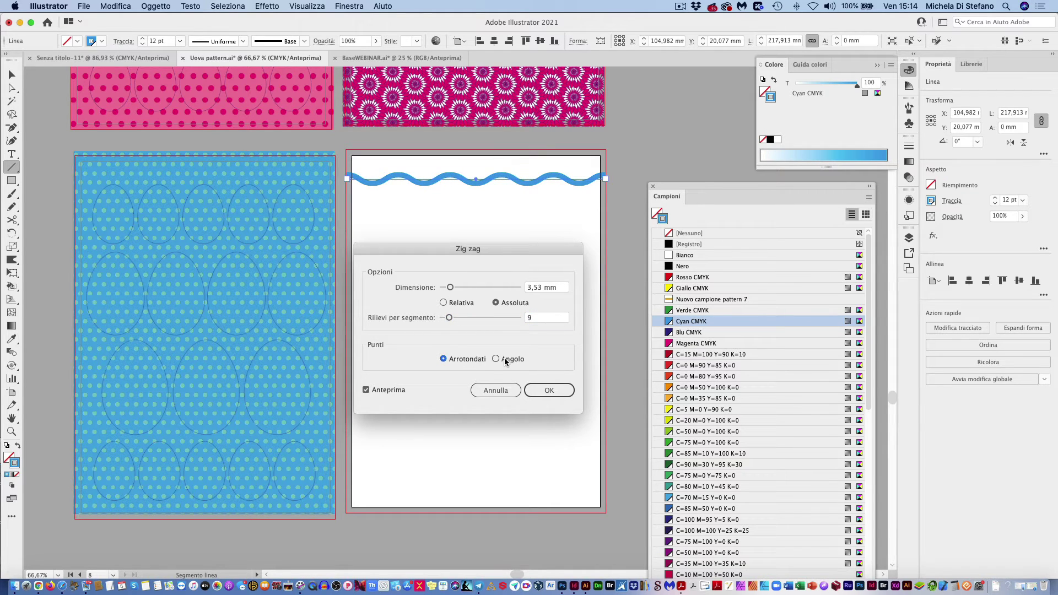
pyautogui.click(463, 359)
pyautogui.click(495, 359)
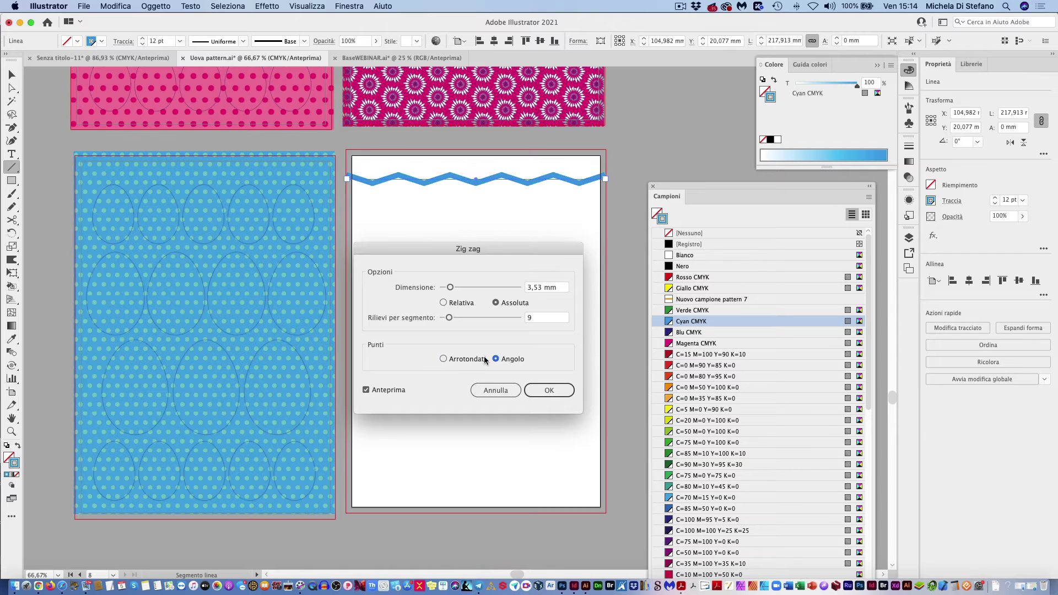
pyautogui.click(463, 358)
pyautogui.moveTo(450, 319); pyautogui.dragTo(447, 291)
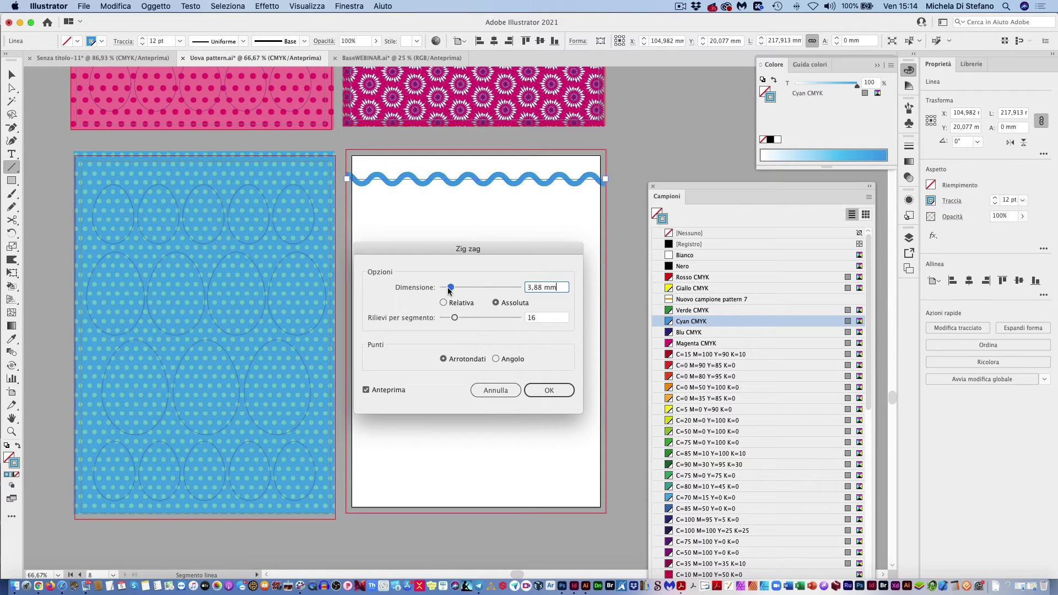
pyautogui.click(549, 390)
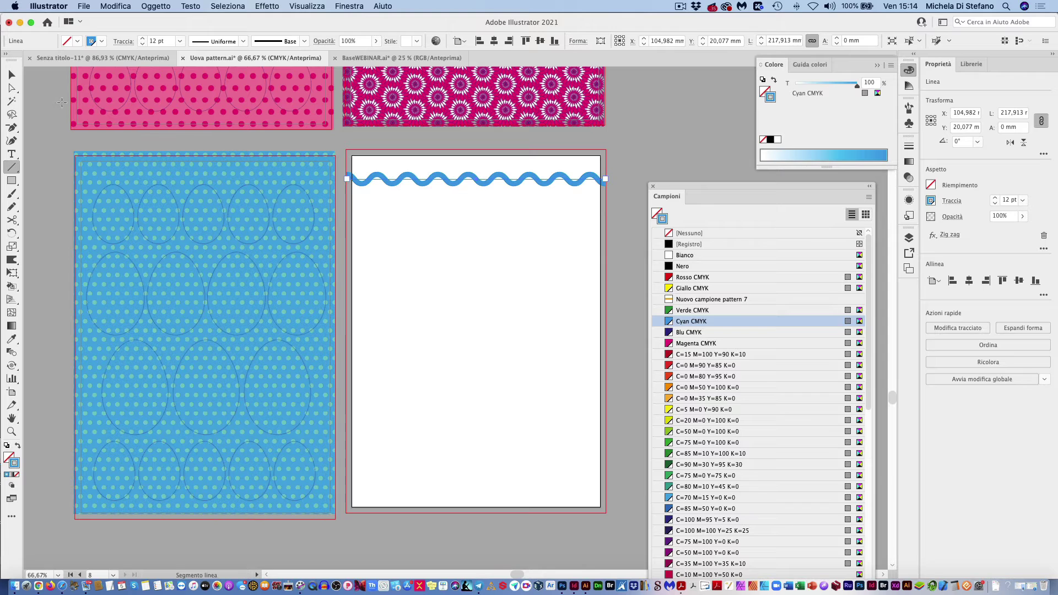
# - Duplicate the wave just below the original and colour it Blu CMYK
pyautogui.click(12, 74)
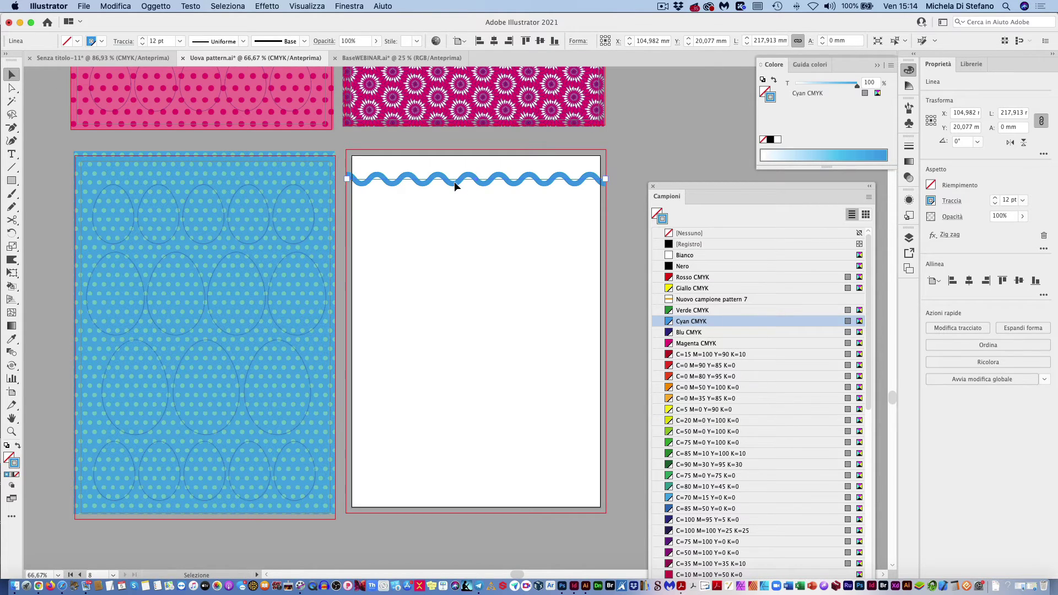
pyautogui.keyDown('alt'); pyautogui.keyDown('shift'); pyautogui.moveTo(454, 181); pyautogui.dragTo(456, 200); pyautogui.keyUp('shift'); pyautogui.keyUp('alt')
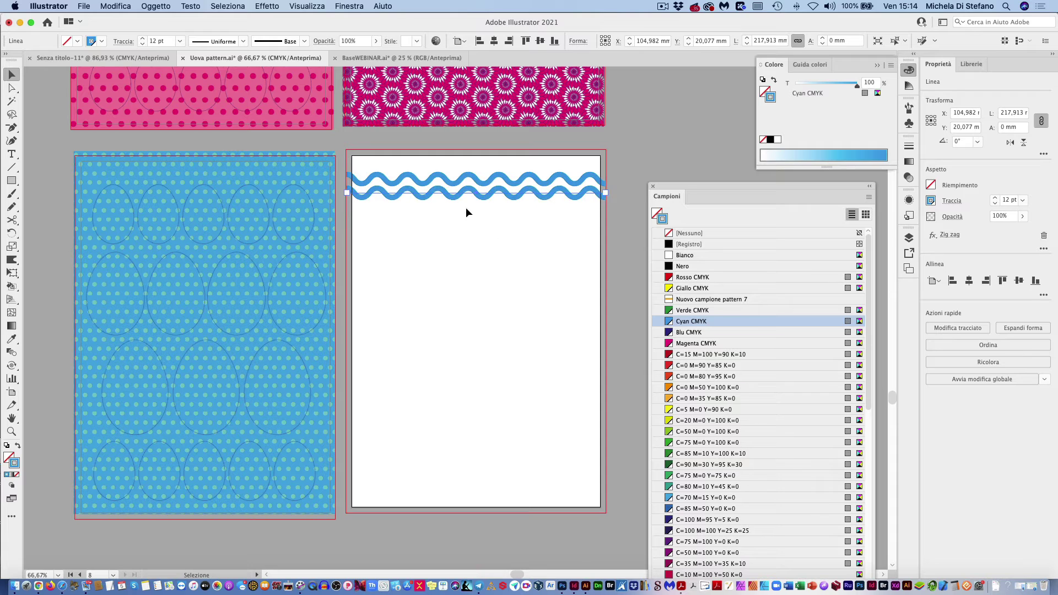
pyautogui.click(691, 333)
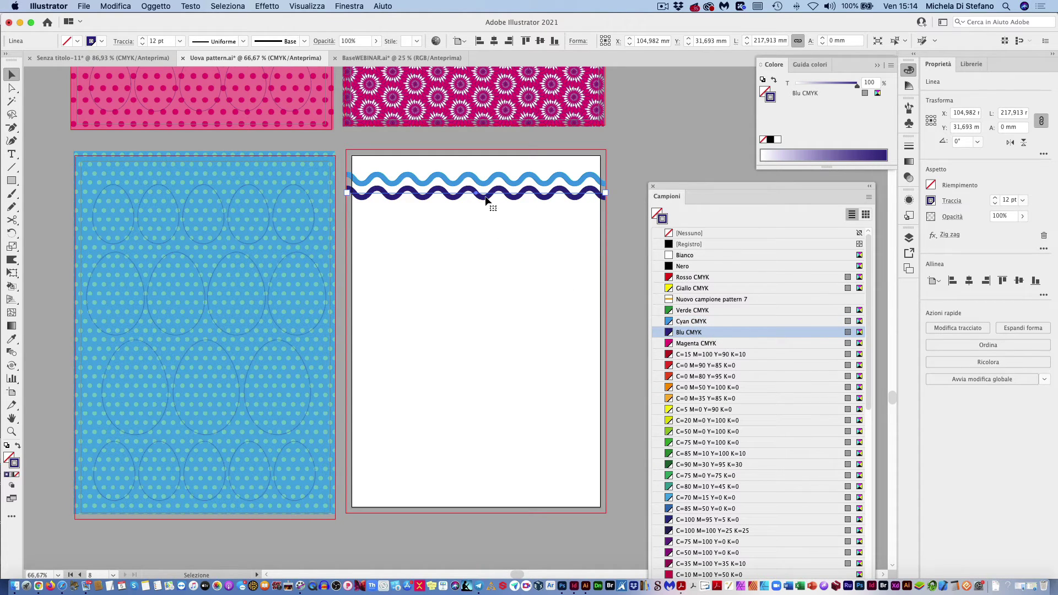
# - Add a third, thinner C=85 M=50 medium-blue wave close under the dark one
pyautogui.moveTo(487, 201); pyautogui.dragTo(486, 216)
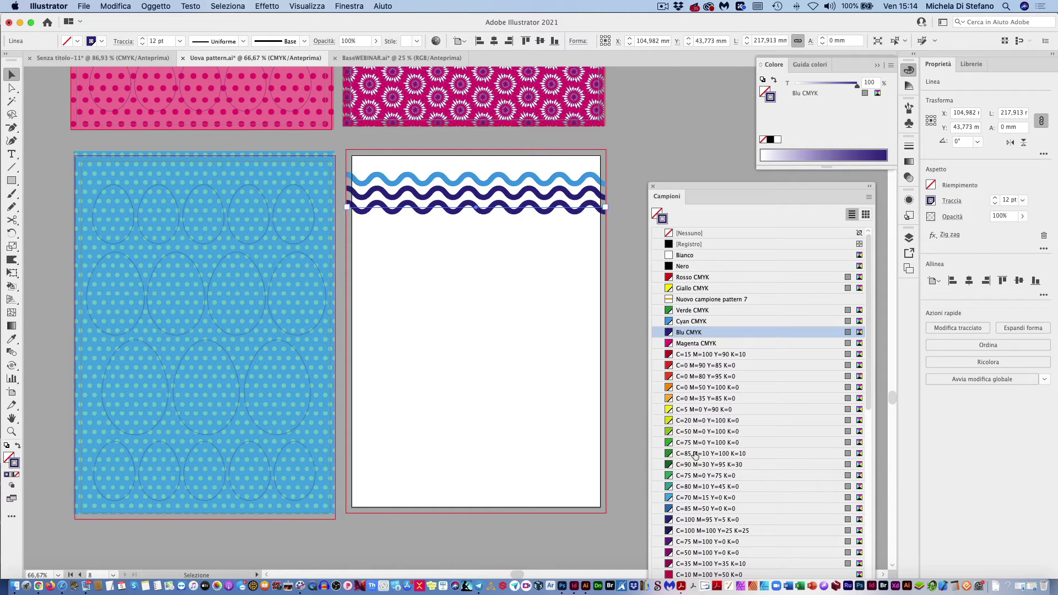
pyautogui.click(692, 498)
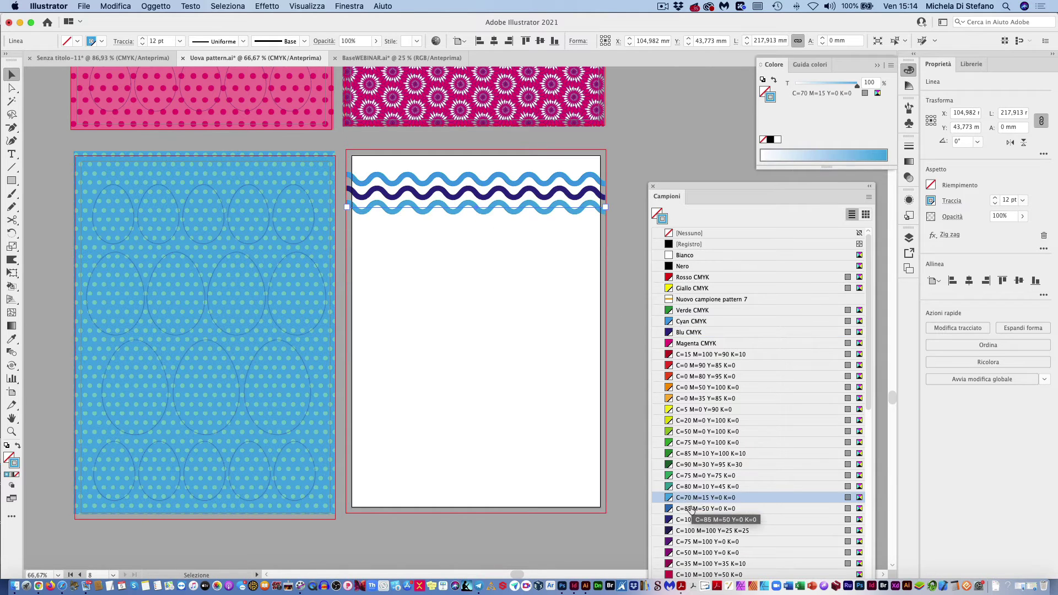
pyautogui.click(691, 509)
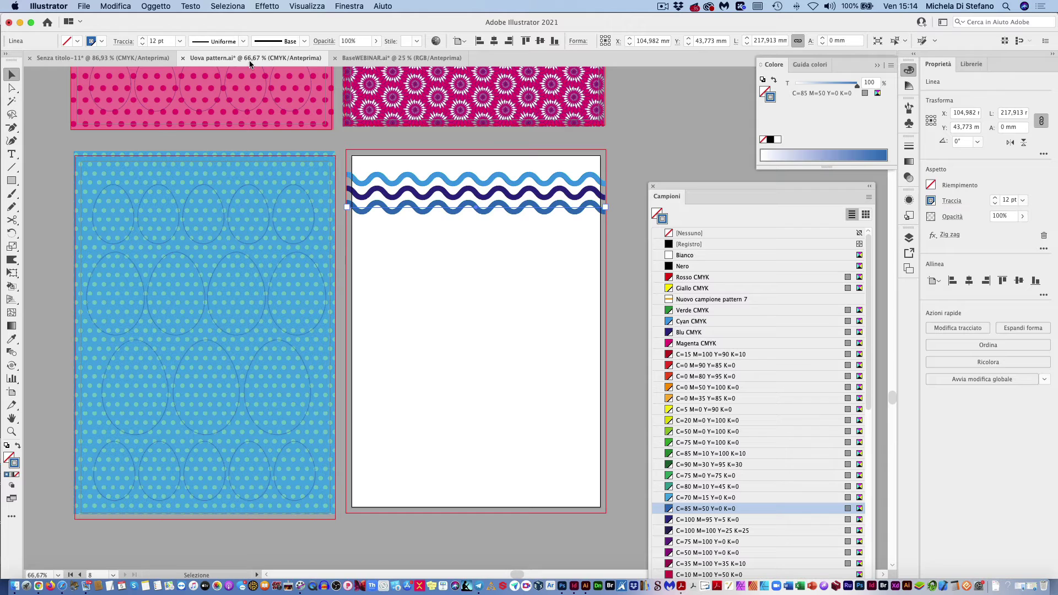
pyautogui.click(142, 44)
pyautogui.click(142, 45)
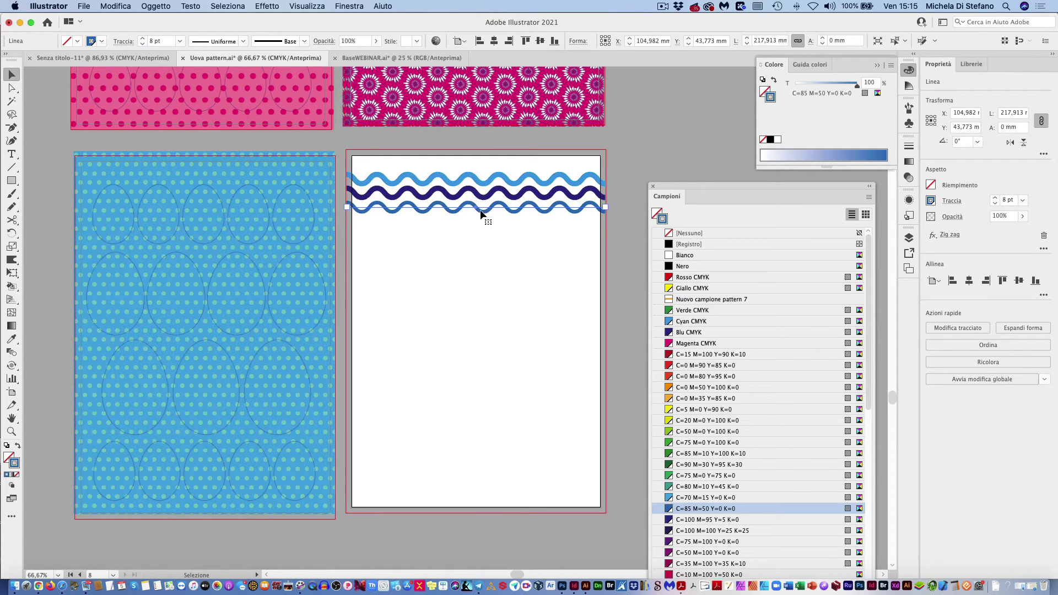
pyautogui.moveTo(480, 214); pyautogui.dragTo(480, 204)
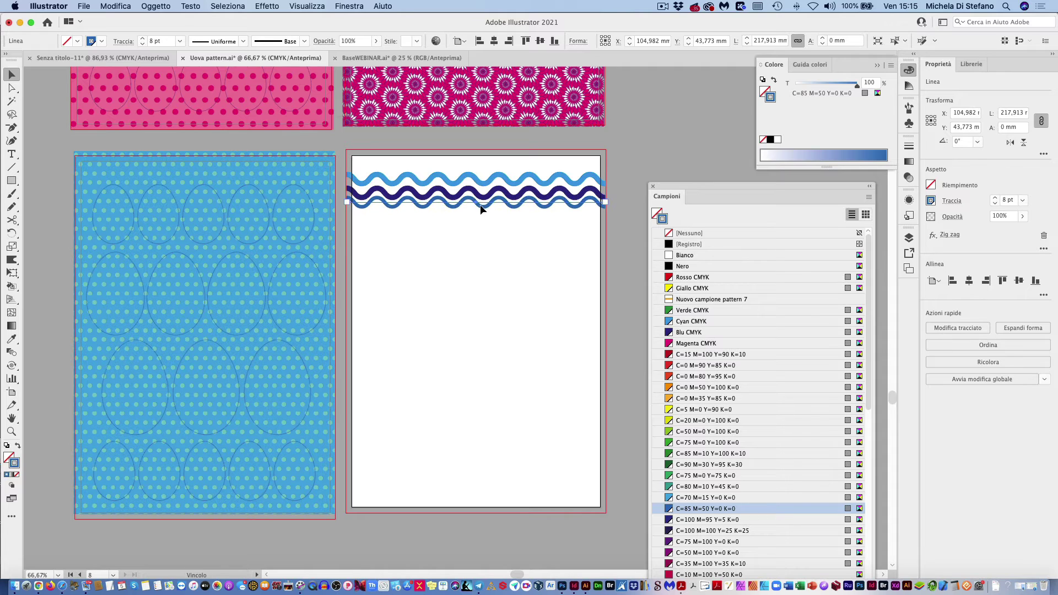
# - Thin the top cyan wave's stroke and select all three waves
pyautogui.click(476, 182)
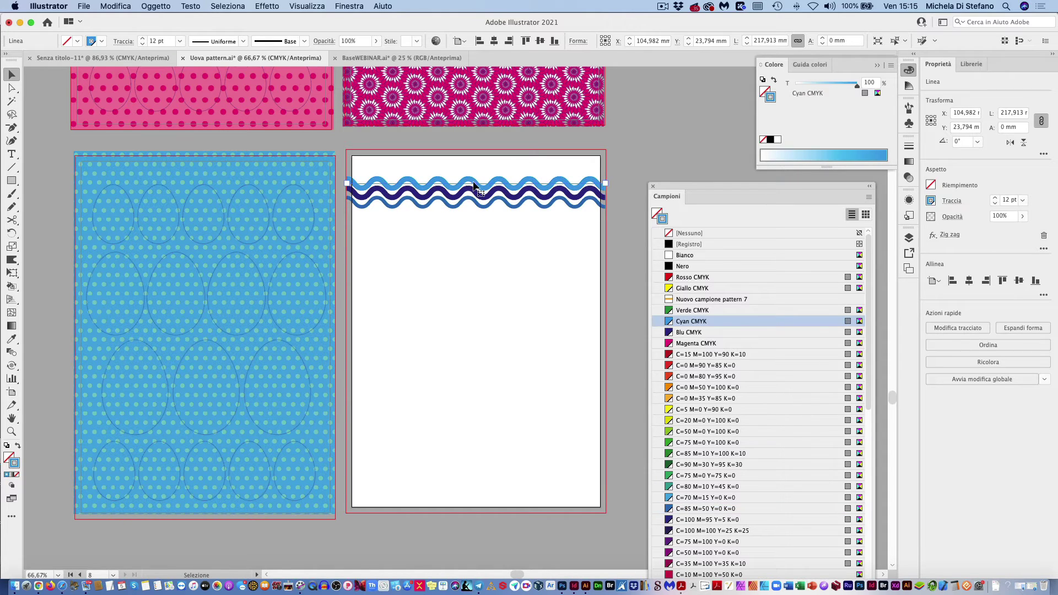
pyautogui.click(142, 44)
pyautogui.click(142, 44)
pyautogui.click(142, 44)
pyautogui.click(142, 44)
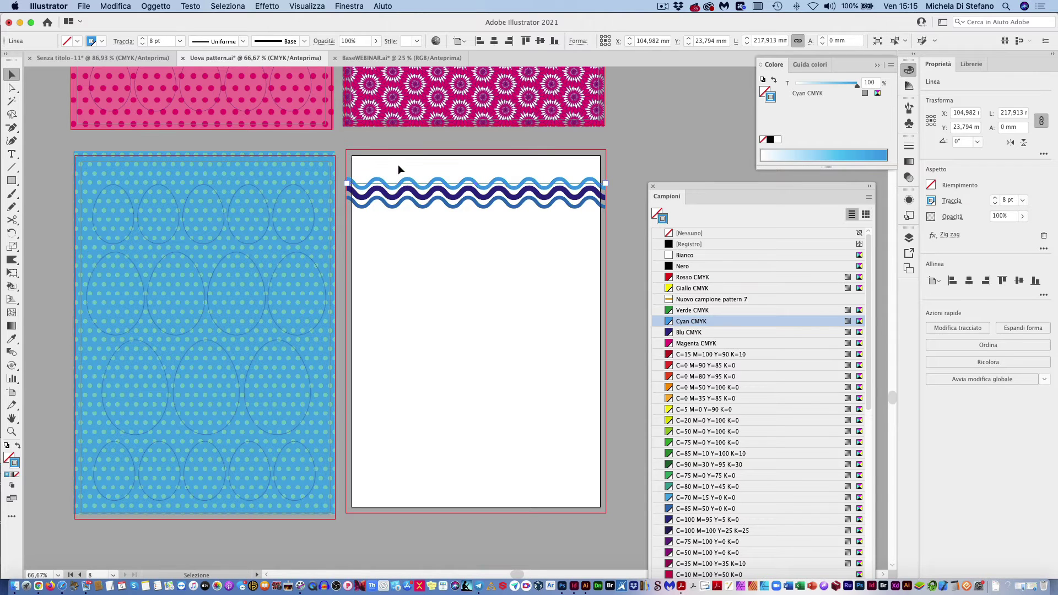
pyautogui.moveTo(401, 210); pyautogui.dragTo(389, 160)
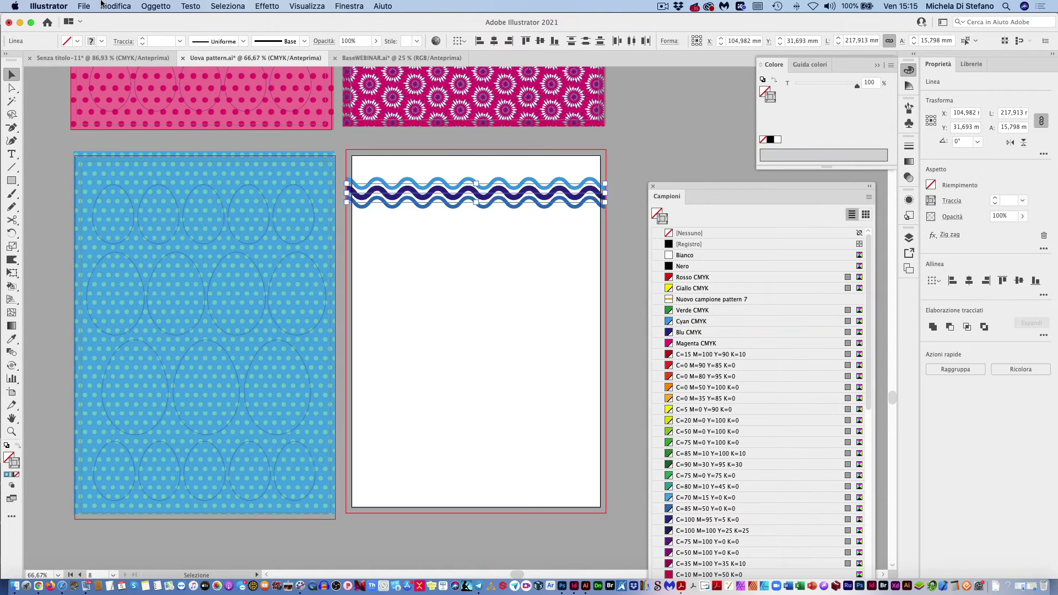
# - Turn the three selected waves into a new pattern and dismiss the swatch-added alert
pyautogui.click(154, 6)
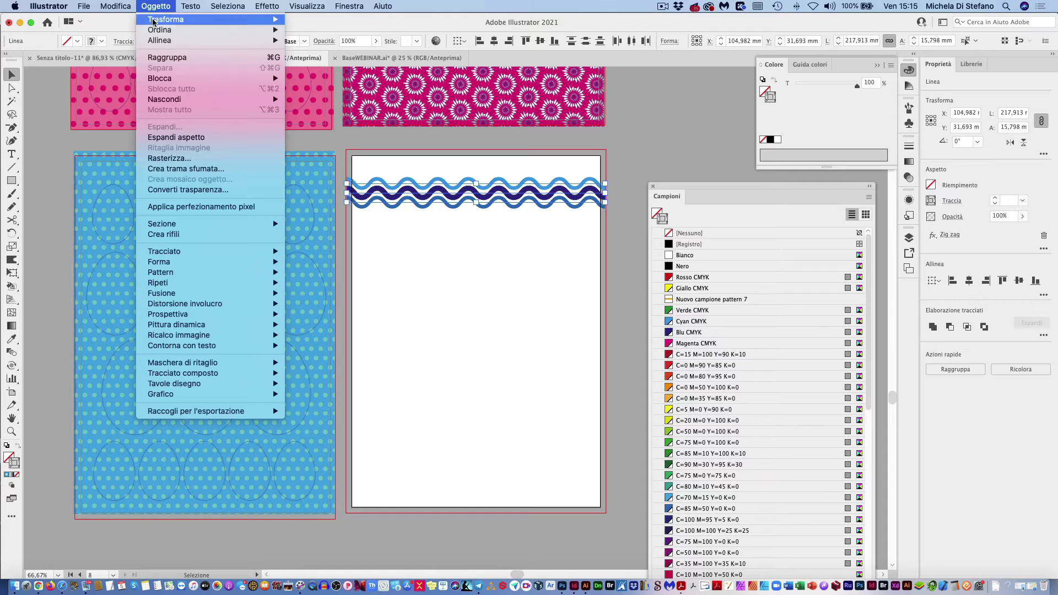
pyautogui.moveTo(161, 273)
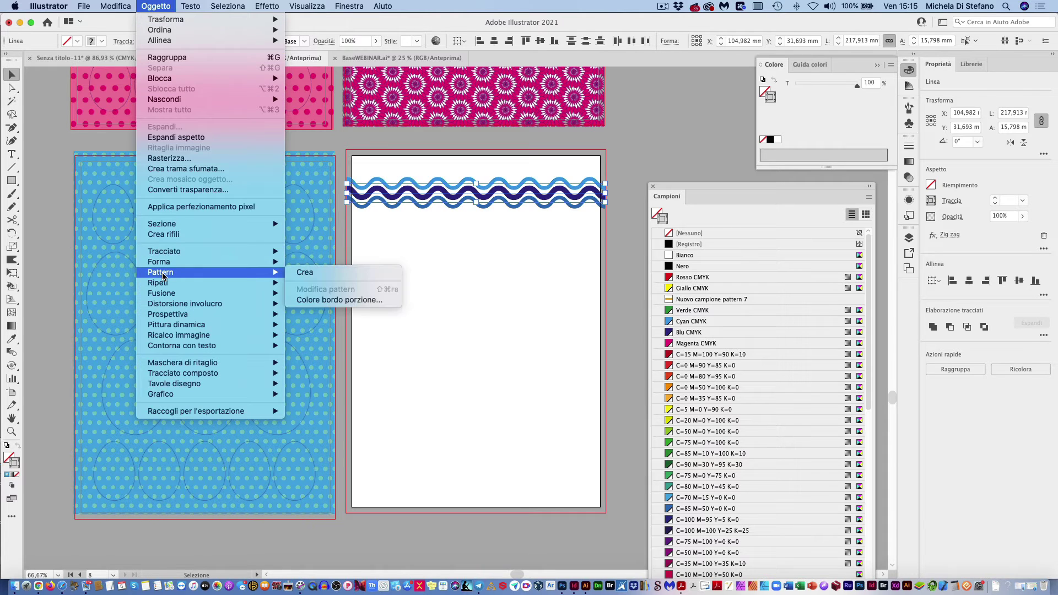
pyautogui.click(304, 273)
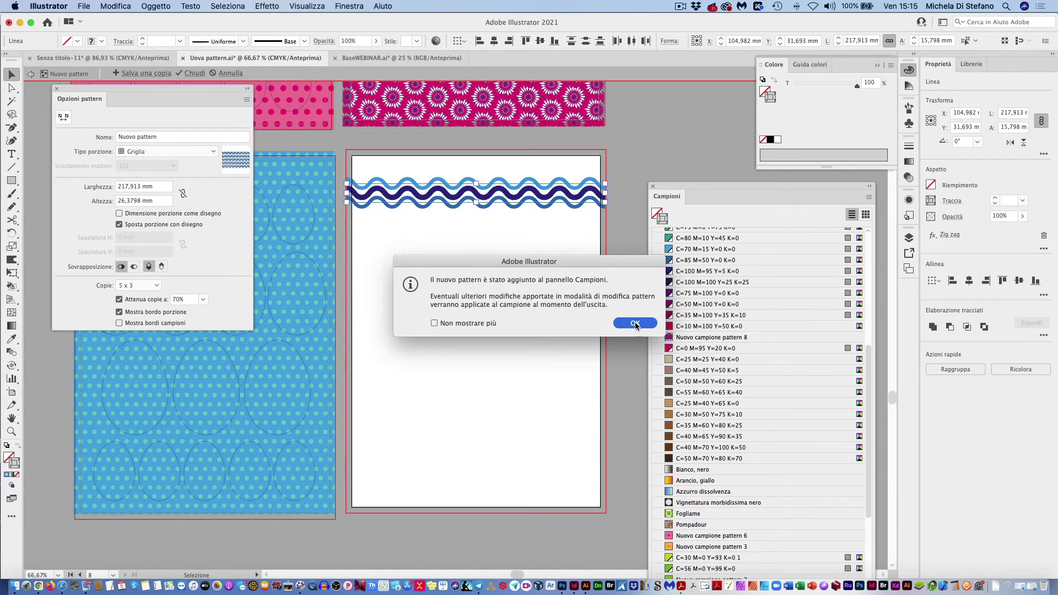
pyautogui.click(635, 324)
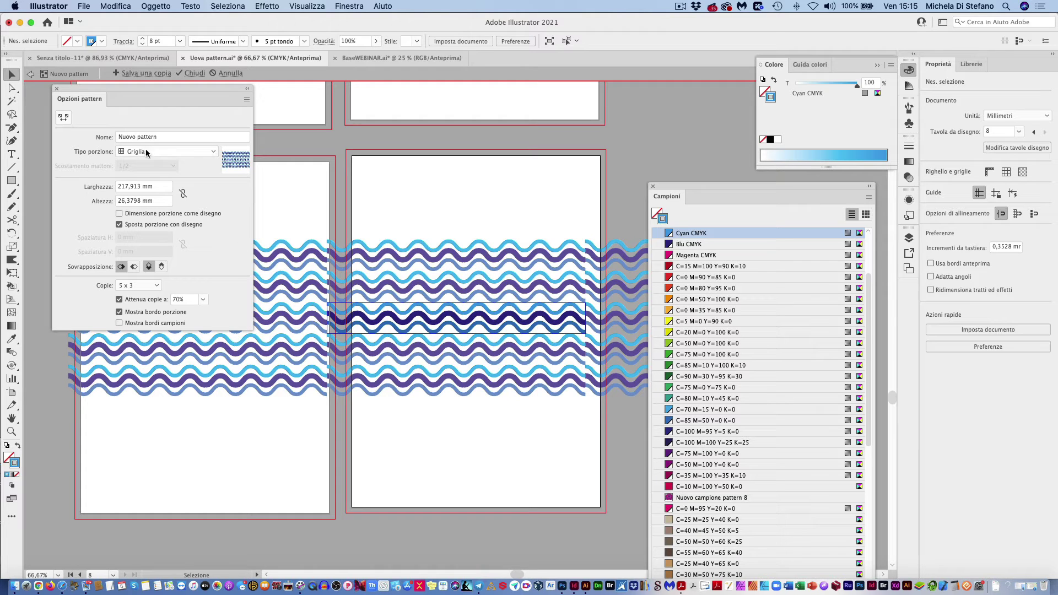
# - Try Brick by Row, Brick by Column and Hex by Column tile types for the pattern
pyautogui.click(207, 154)
pyautogui.click(174, 174)
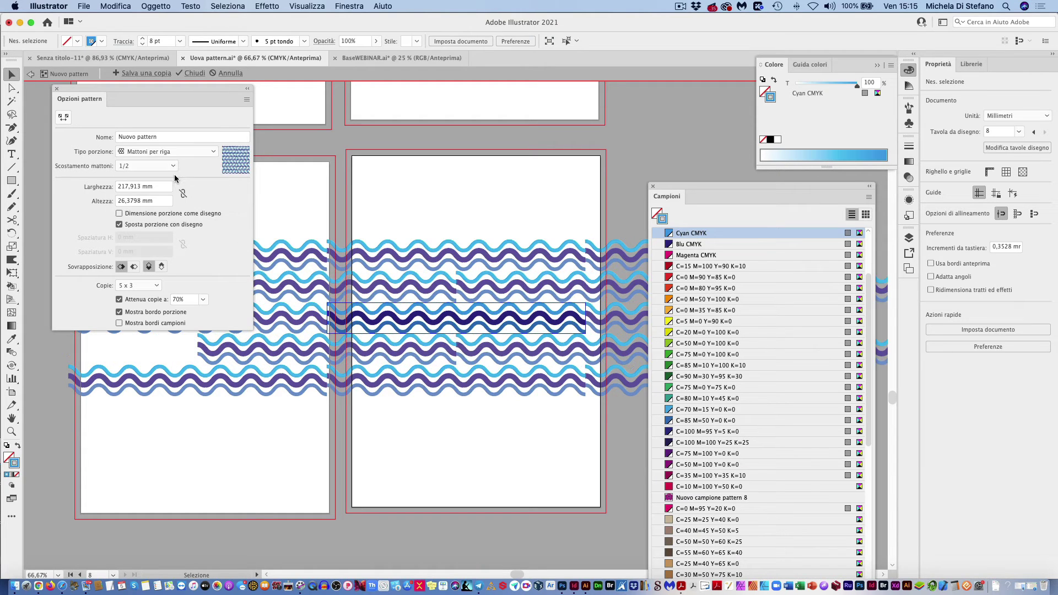
pyautogui.click(207, 151)
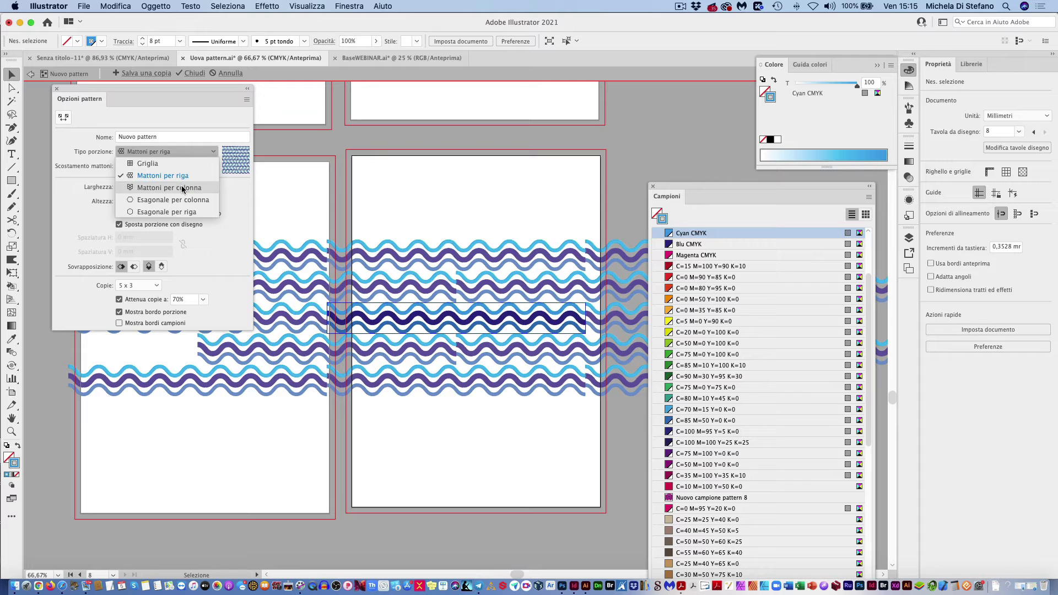
pyautogui.click(182, 187)
pyautogui.click(210, 153)
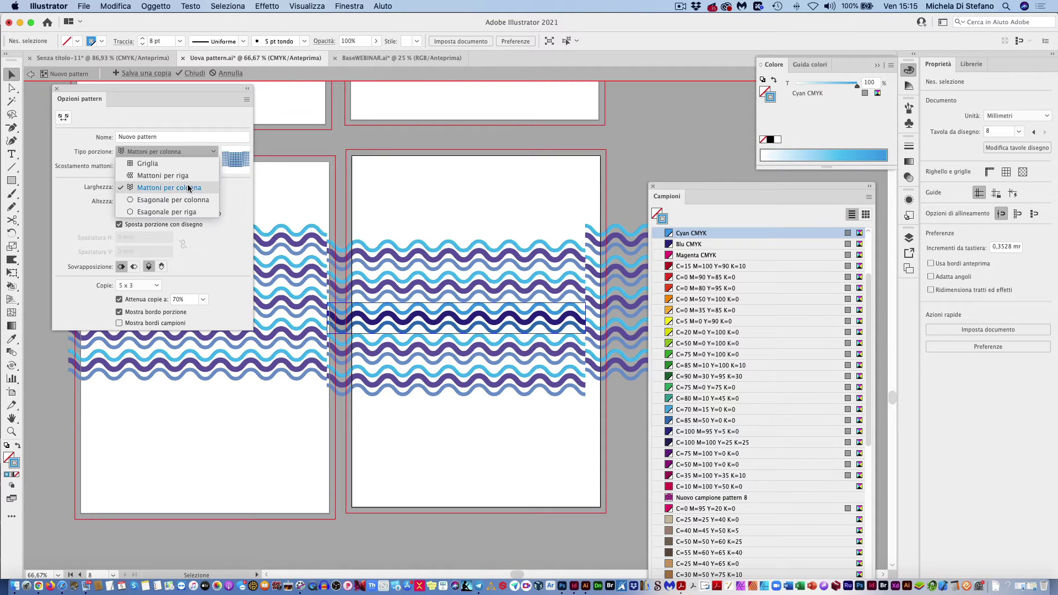
pyautogui.click(181, 201)
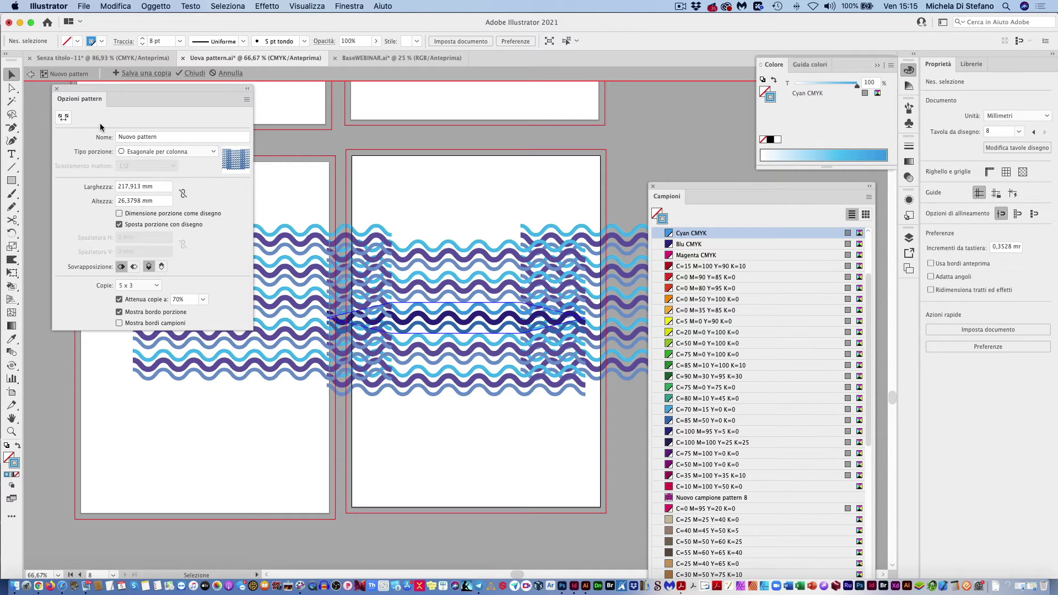
# - Resize the tile with the Pattern Tile Tool, then set Tile Type to Grid
pyautogui.click(64, 118)
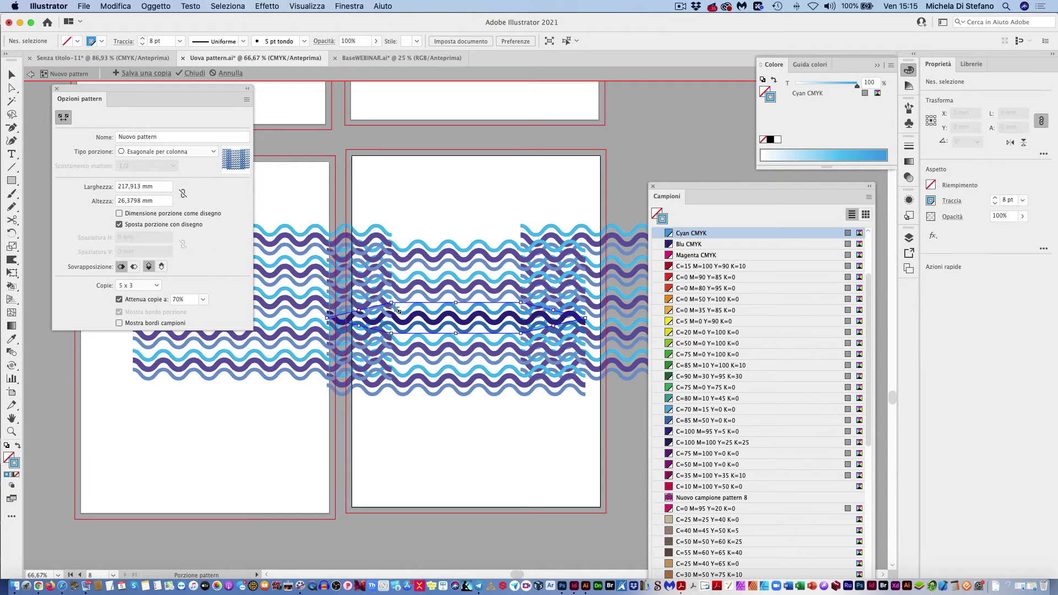
pyautogui.moveTo(585, 318); pyautogui.dragTo(488, 320)
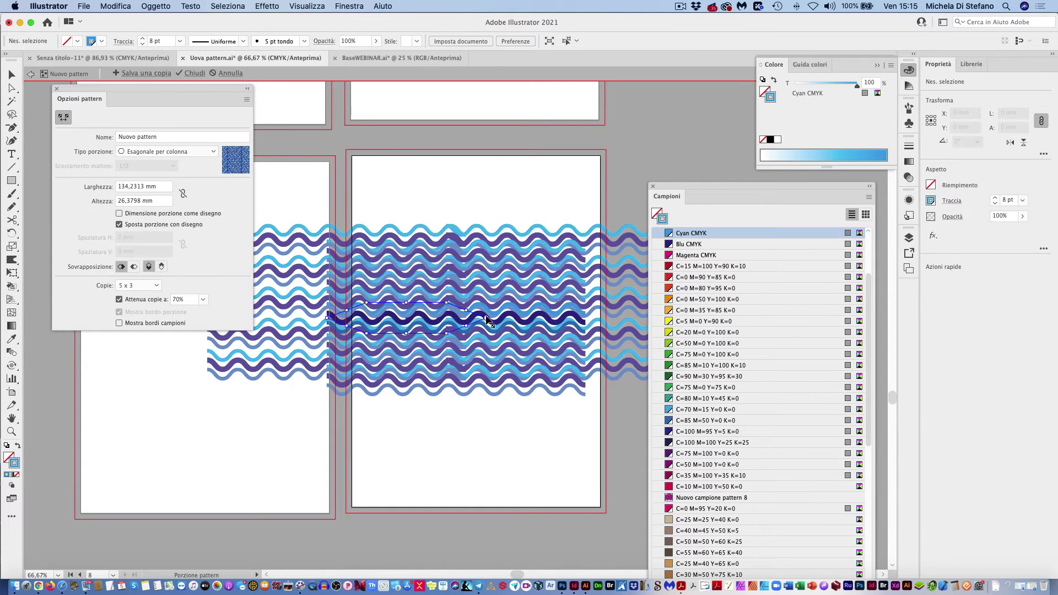
pyautogui.moveTo(488, 320); pyautogui.dragTo(523, 321)
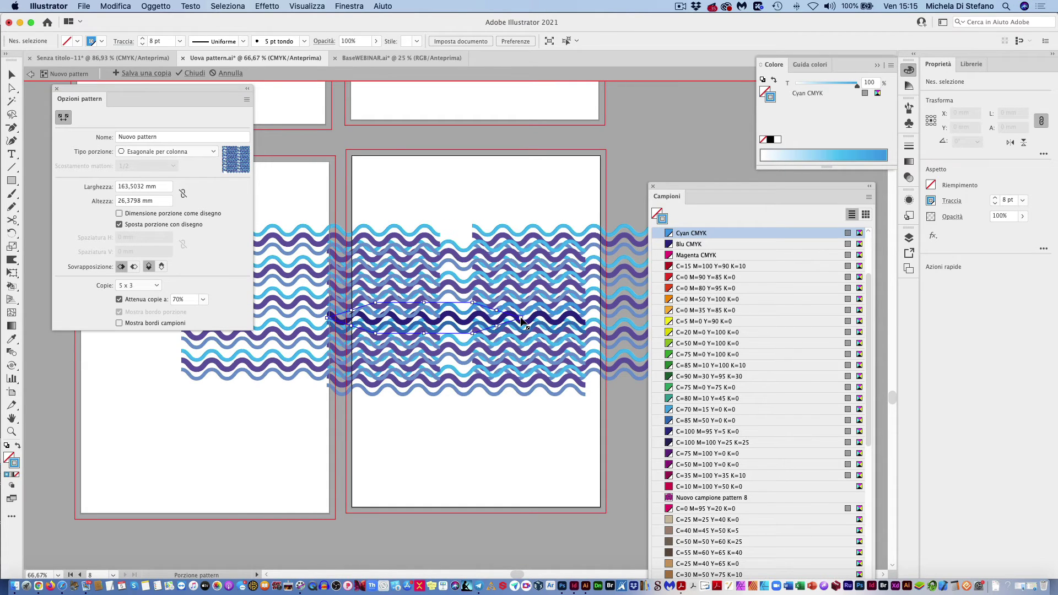
pyautogui.click(179, 152)
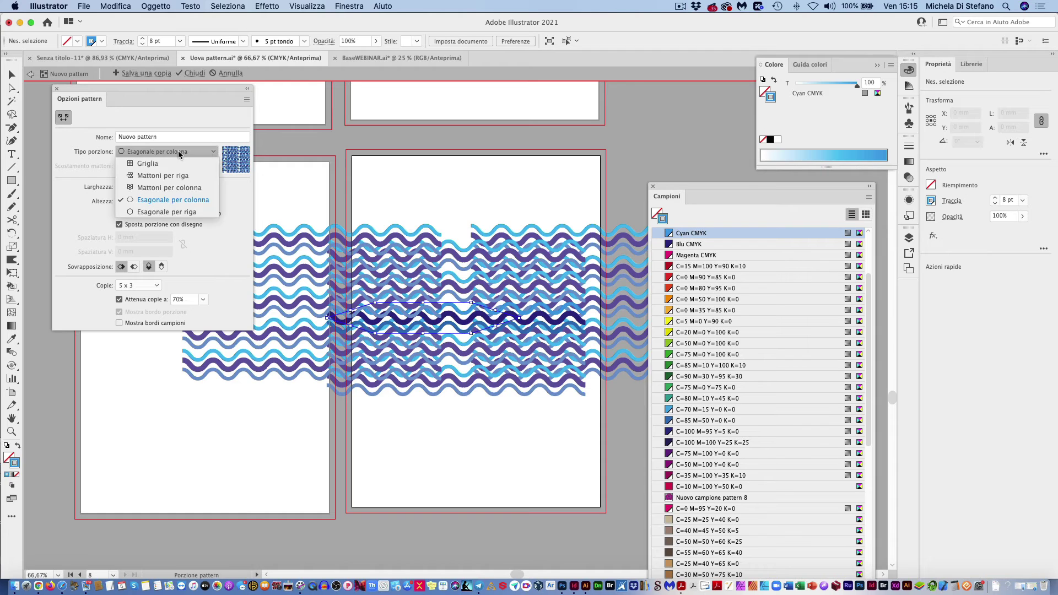
pyautogui.click(165, 176)
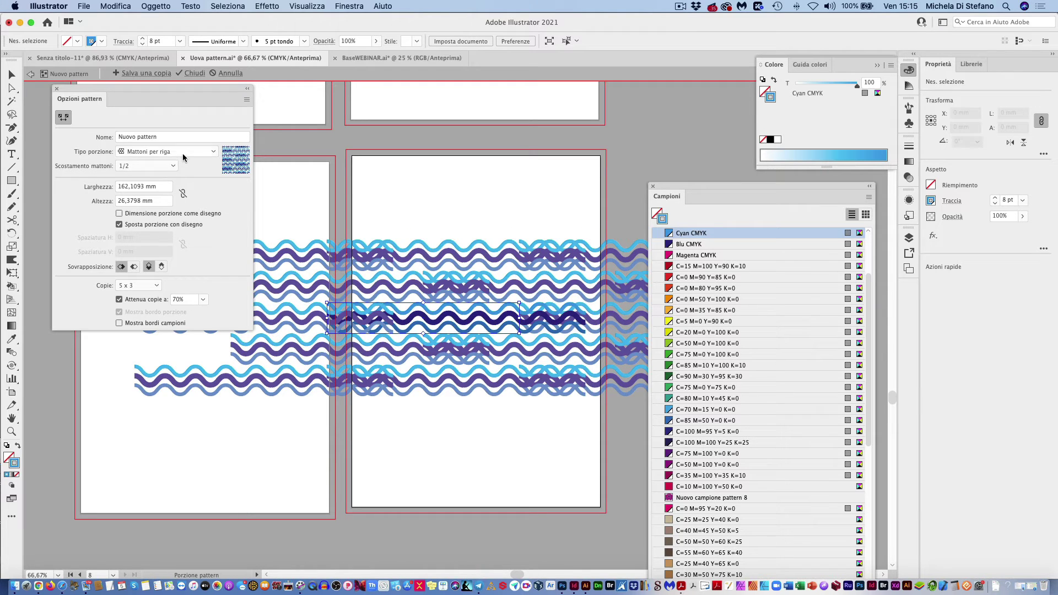
pyautogui.click(183, 153)
pyautogui.click(165, 146)
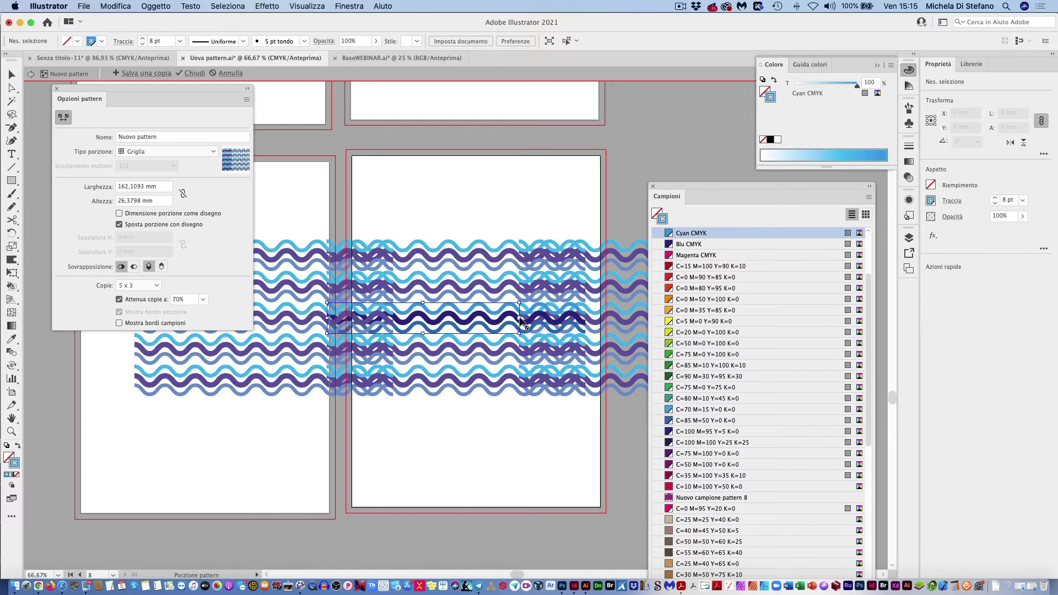
# - Resize the pattern tile to about 217 mm wide and 23 mm tall
pyautogui.moveTo(522, 322); pyautogui.dragTo(586, 324)
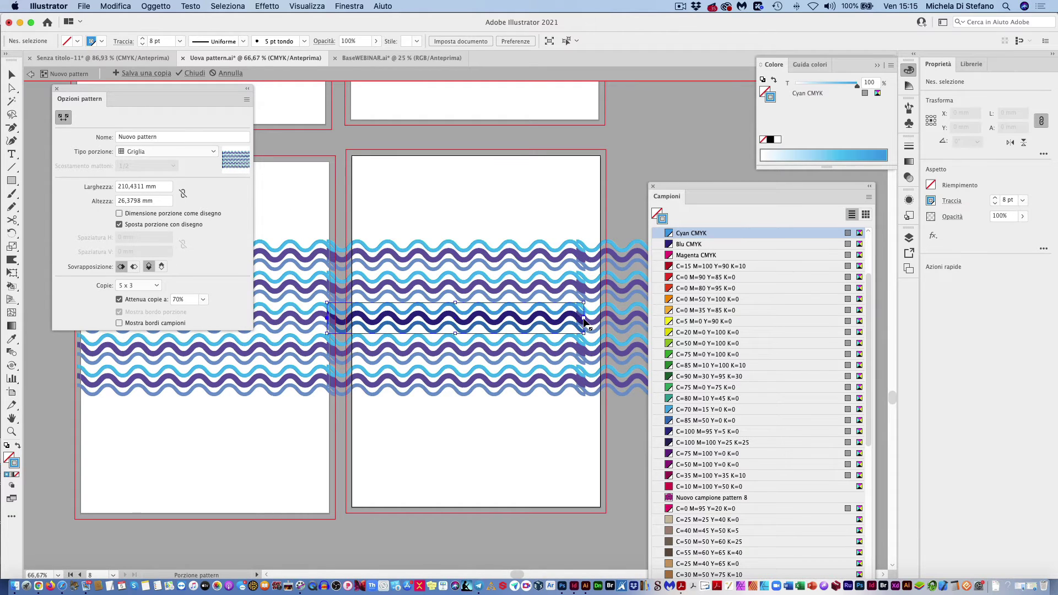
pyautogui.moveTo(585, 323); pyautogui.dragTo(585, 323)
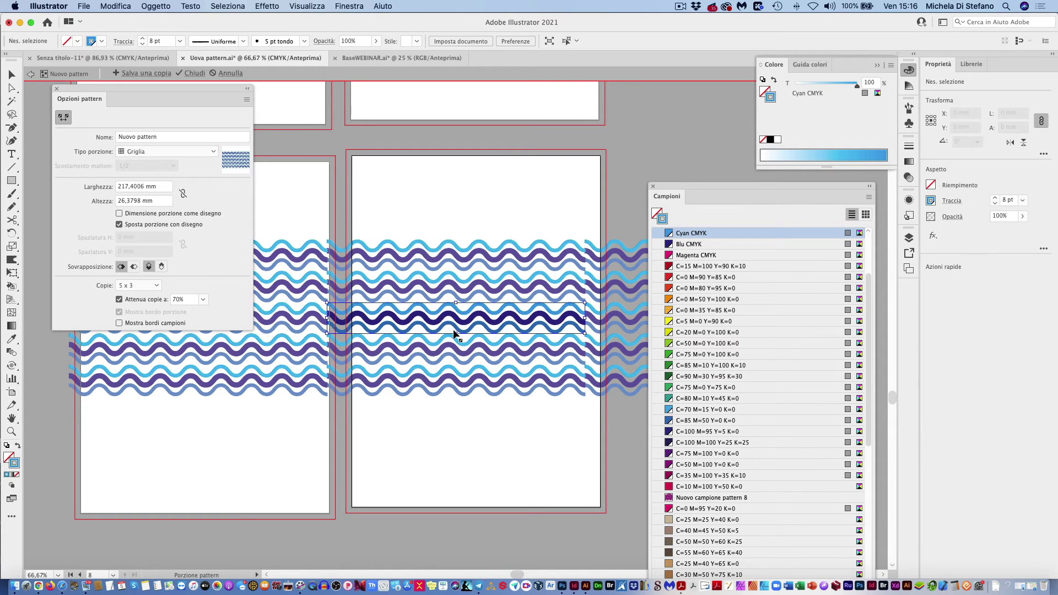
pyautogui.moveTo(455, 333); pyautogui.dragTo(457, 331)
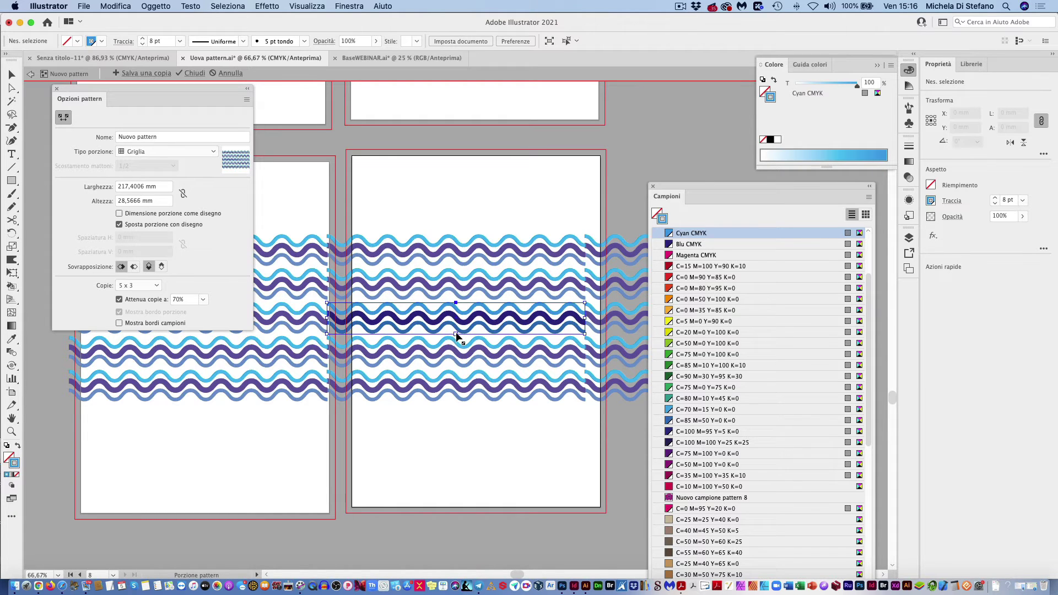
pyautogui.moveTo(456, 331); pyautogui.dragTo(456, 330)
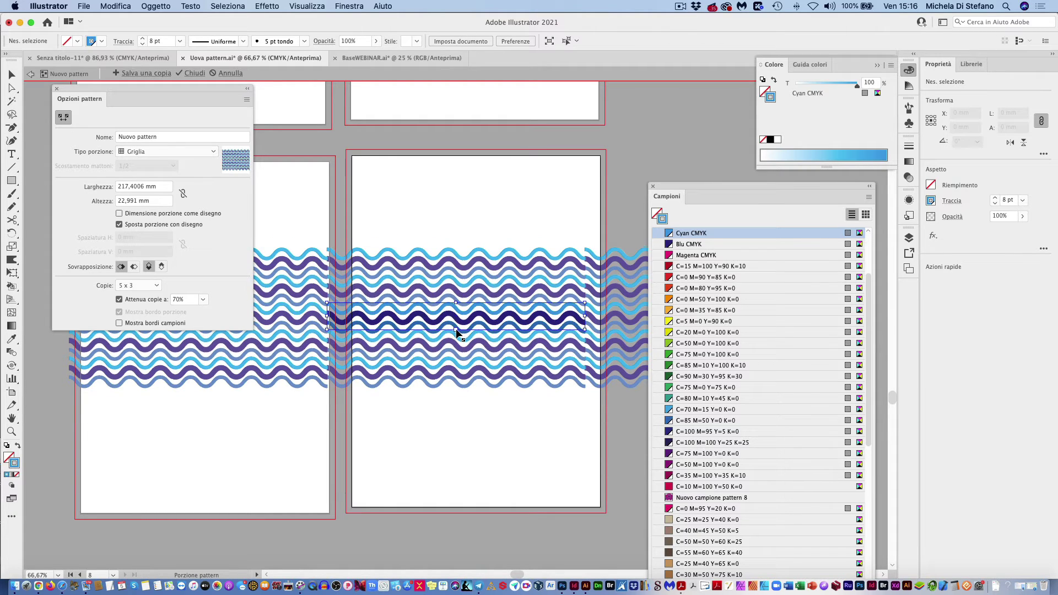
# - Finish pattern editing and move the original wavy lines off the artboard
pyautogui.click(32, 74)
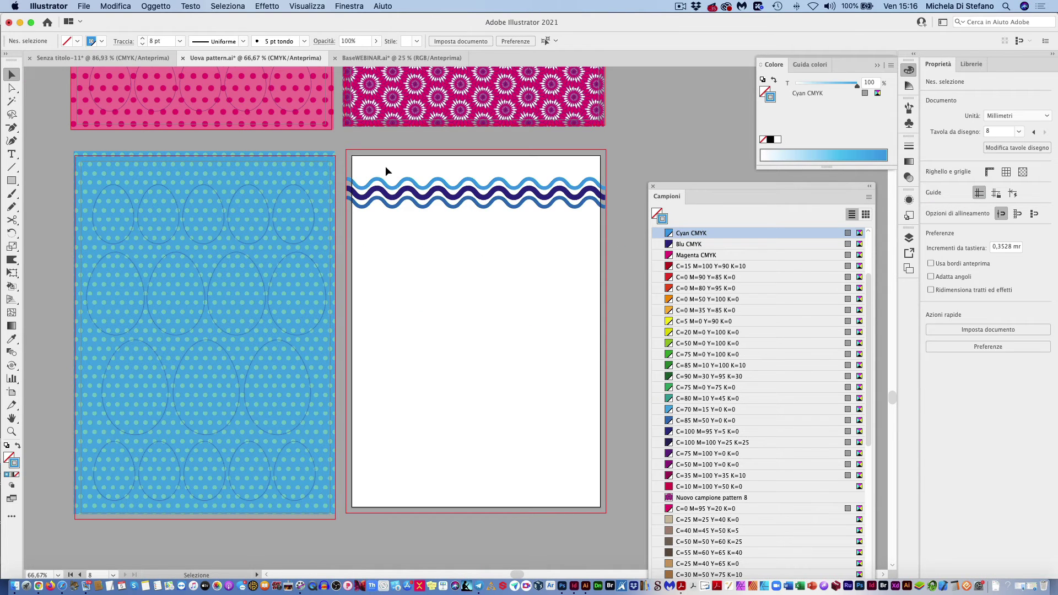
pyautogui.moveTo(359, 189); pyautogui.dragTo(655, 165)
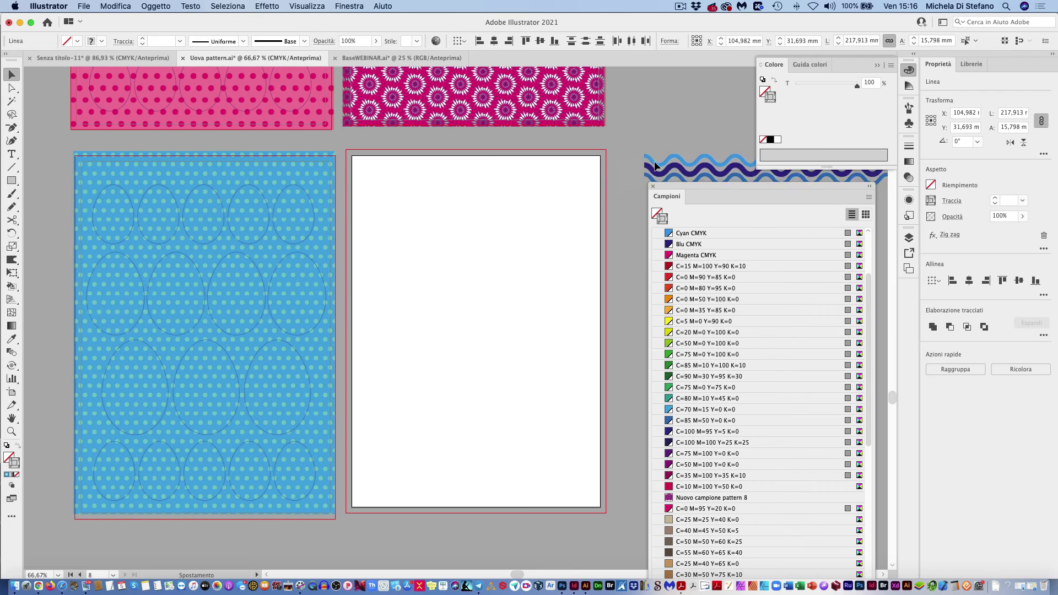
pyautogui.click(11, 181)
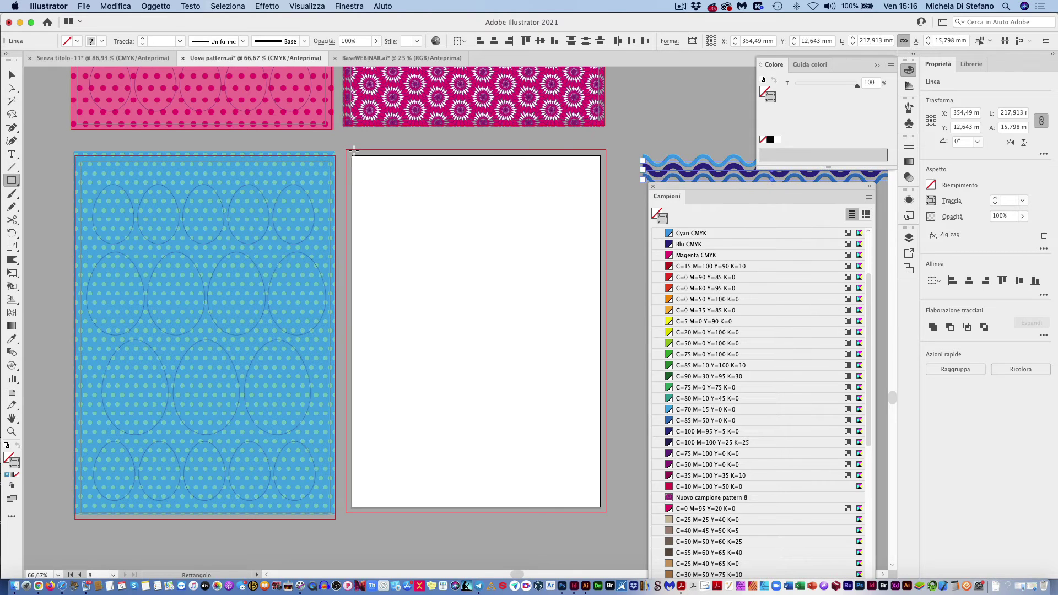
# - Draw a page-sized rectangle and fill it with the Nuovo pattern wave swatch
pyautogui.moveTo(346, 150); pyautogui.dragTo(605, 512)
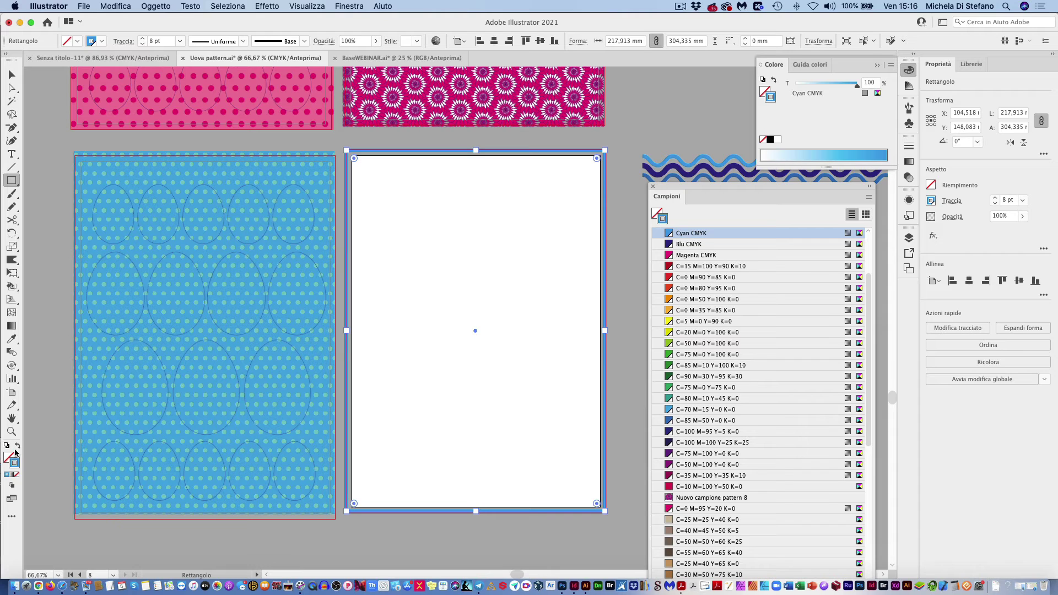
pyautogui.scroll(-5, 732, 345)
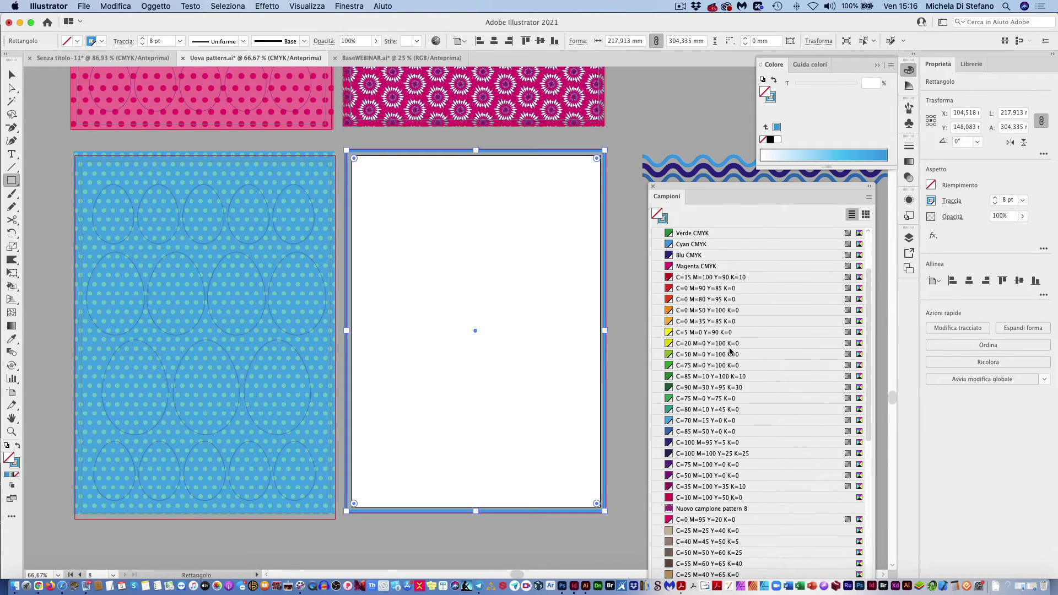
pyautogui.scroll(-10, 730, 351)
pyautogui.moveTo(677, 192); pyautogui.dragTo(637, 74)
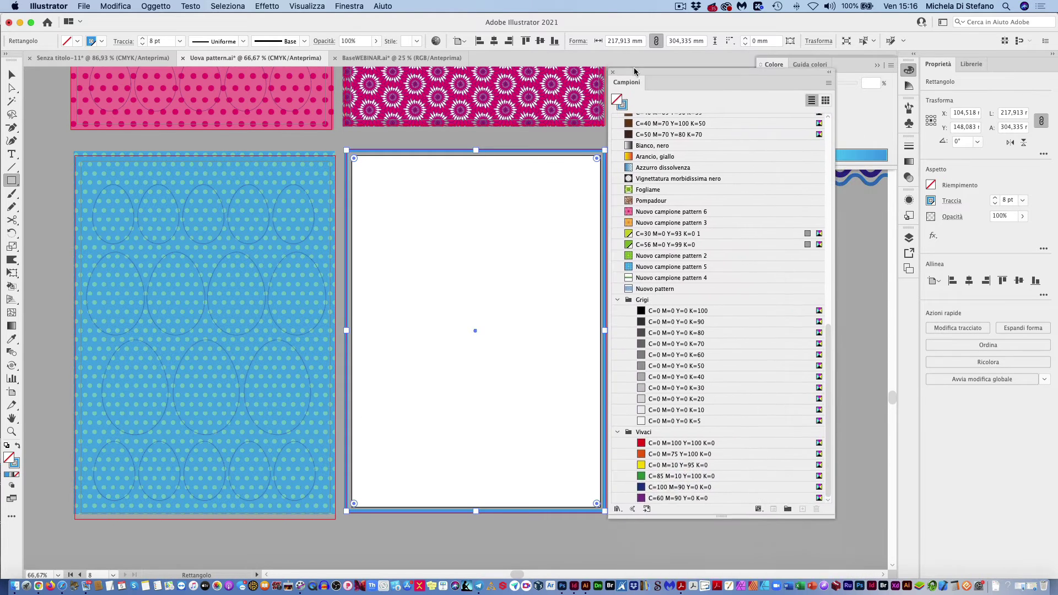
pyautogui.click(665, 285)
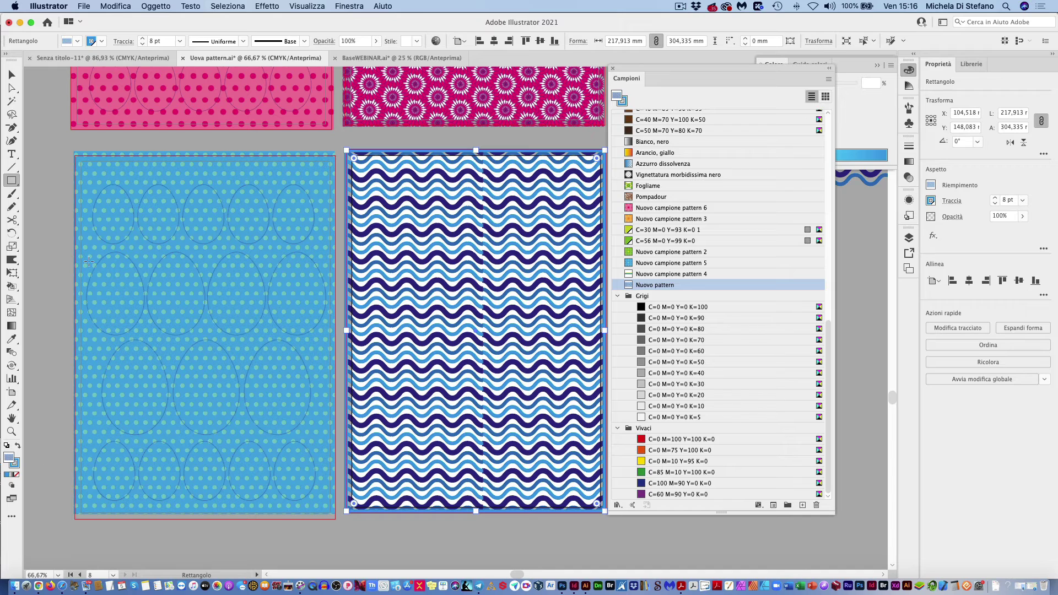
# - Remove the rectangle's stroke, fit it to the page, and undock the Campioni panel
pyautogui.click(102, 41)
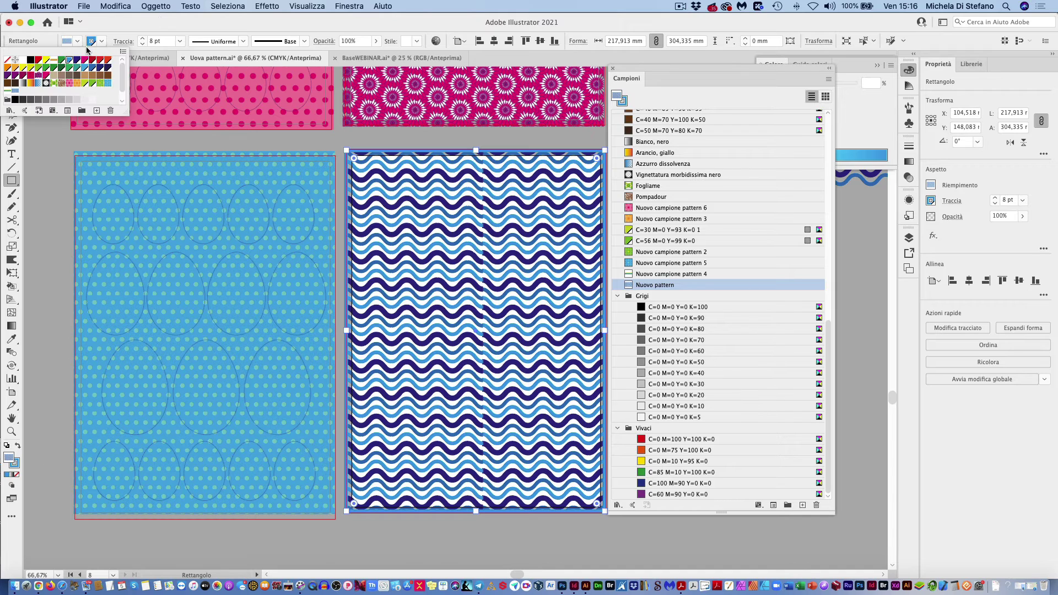
pyautogui.click(9, 61)
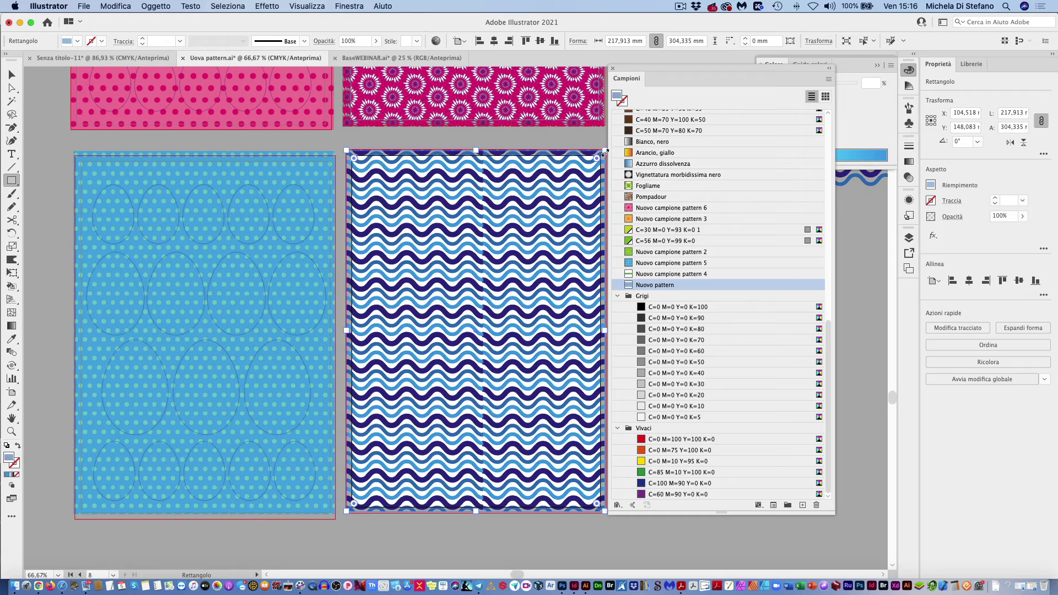
pyautogui.moveTo(529, 150)
pyautogui.mouseDown()
pyautogui.moveTo(465, 150)
pyautogui.moveTo(546, 150)
pyautogui.moveTo(387, 151)
pyautogui.moveTo(593, 152)
pyautogui.moveTo(461, 153)
pyautogui.moveTo(598, 156)
pyautogui.moveTo(599, 167)
pyautogui.mouseUp()
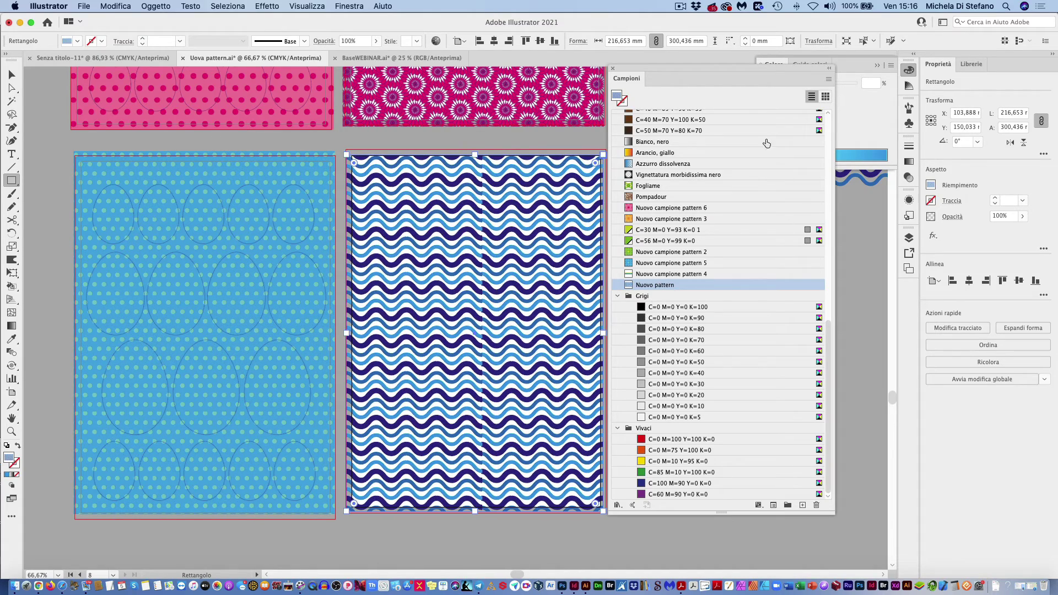
pyautogui.moveTo(721, 75)
pyautogui.mouseDown()
pyautogui.moveTo(721, 104)
pyautogui.moveTo(841, 256)
pyautogui.moveTo(734, 177)
pyautogui.mouseUp()
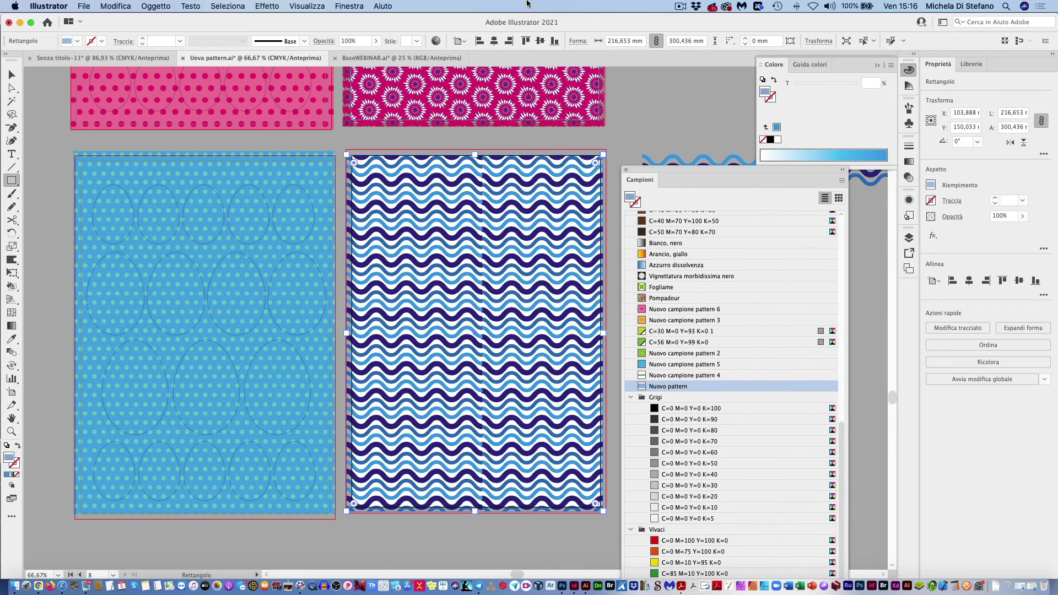
# - Open the Trasforma panel and enable Trasforma solo oggetto
pyautogui.click(357, 4)
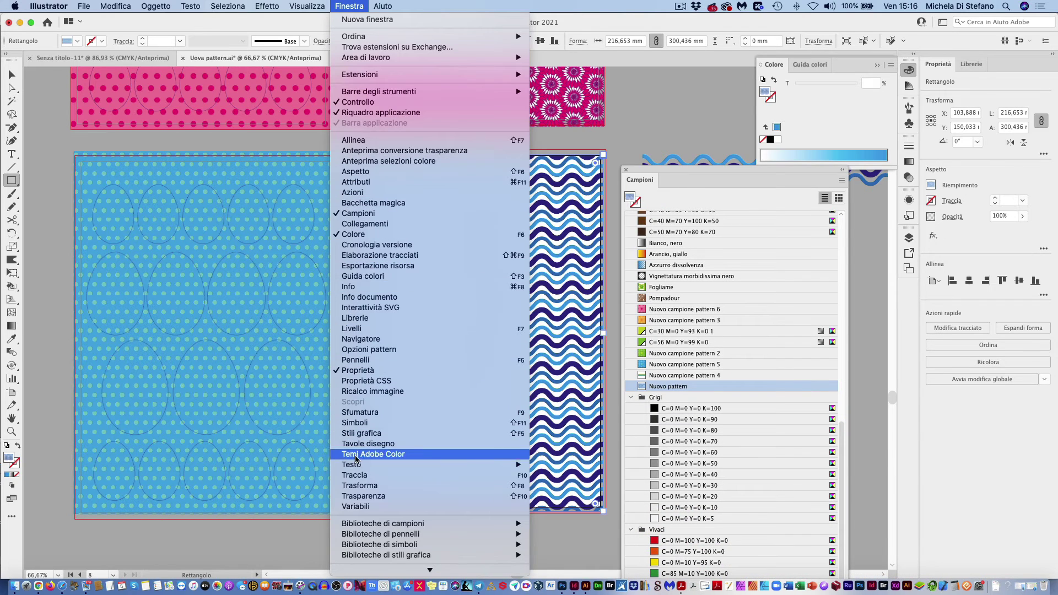
pyautogui.click(366, 487)
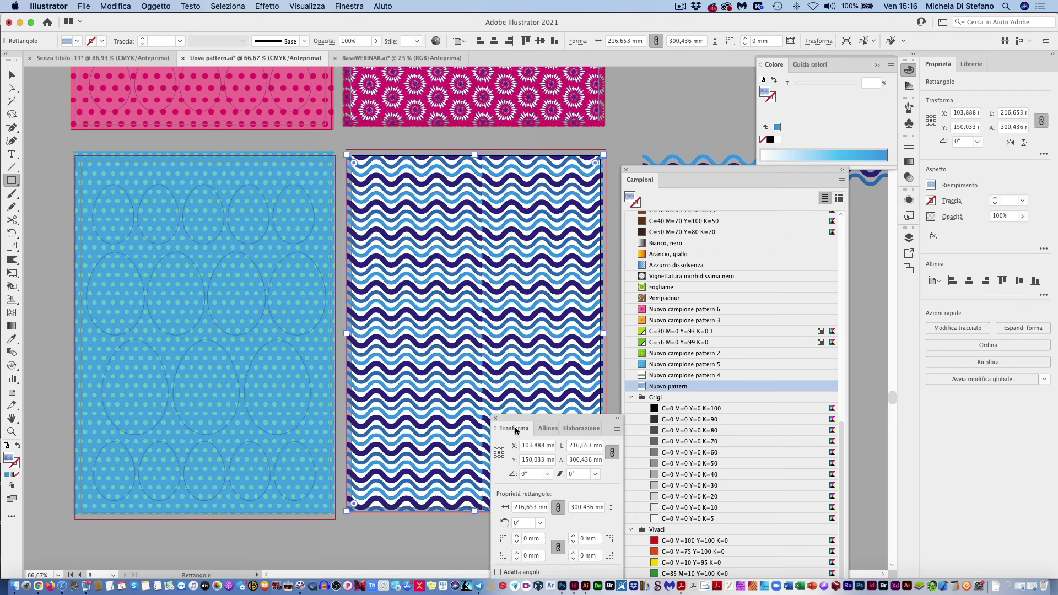
pyautogui.moveTo(516, 430); pyautogui.dragTo(536, 163)
pyautogui.click(637, 163)
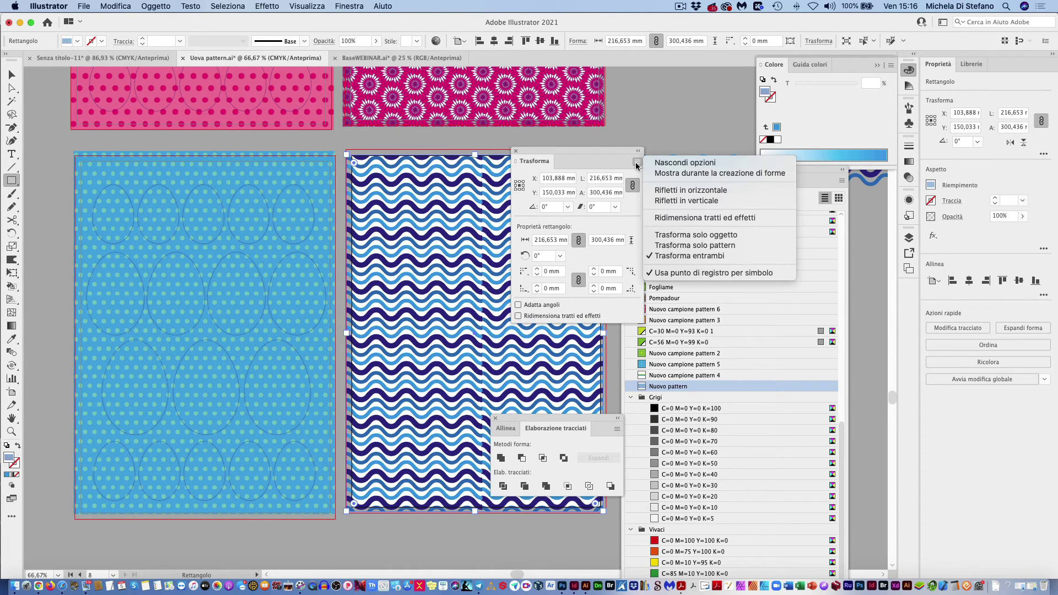
pyautogui.click(659, 235)
pyautogui.moveTo(551, 151); pyautogui.dragTo(687, 148)
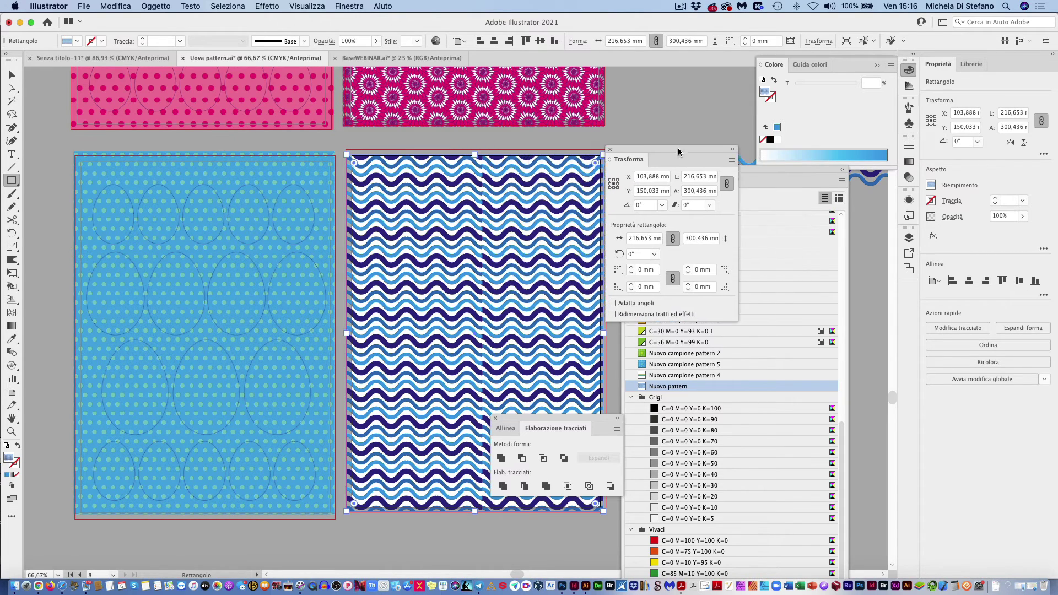
# - Widen the wave rectangle to 219.603 mm and close the Allinea panel
pyautogui.moveTo(605, 334); pyautogui.dragTo(613, 331)
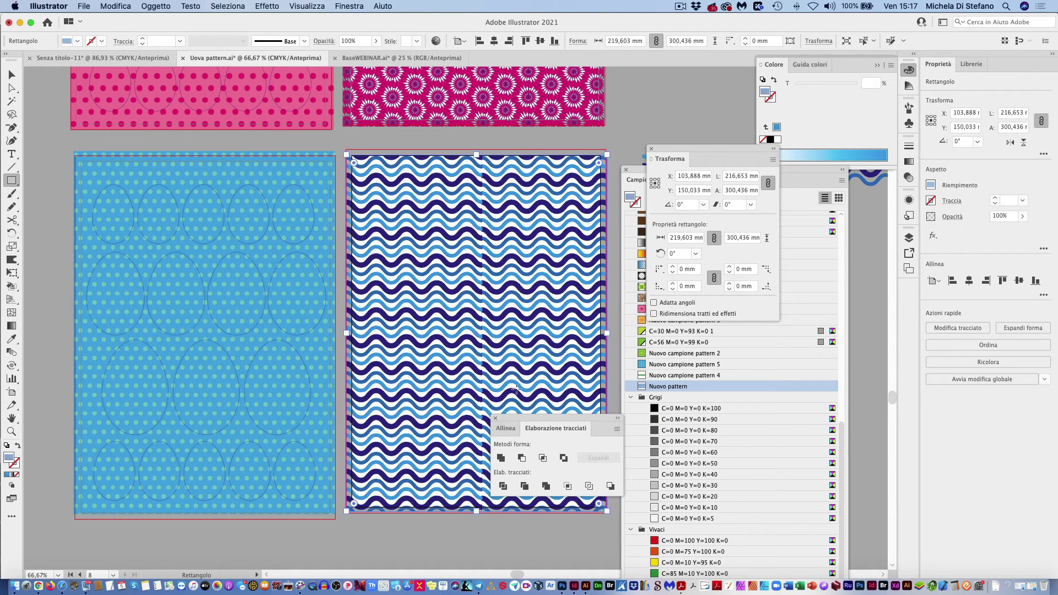
pyautogui.click(495, 419)
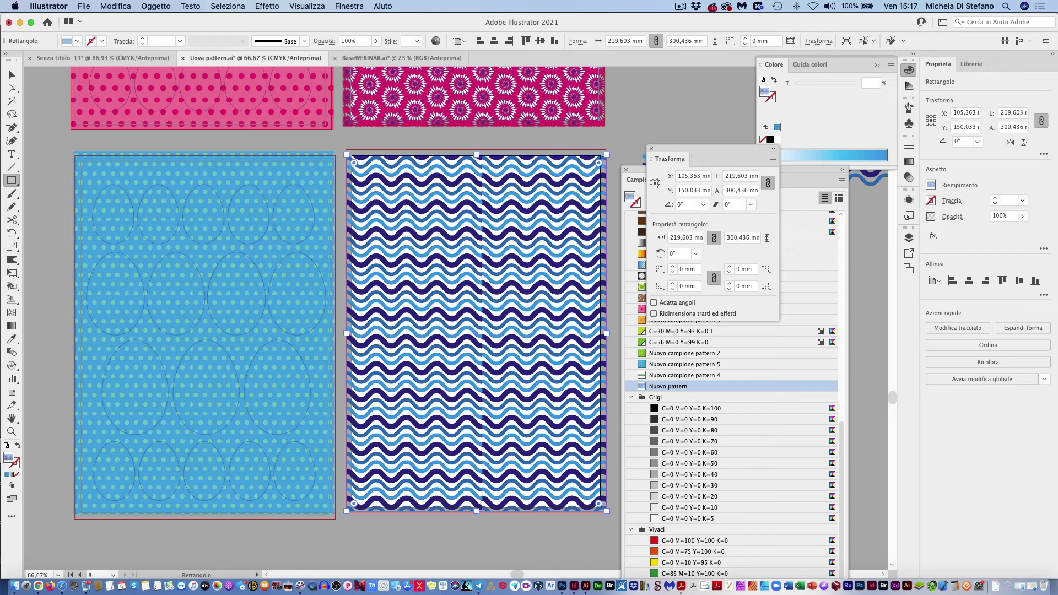
pyautogui.click(15, 435)
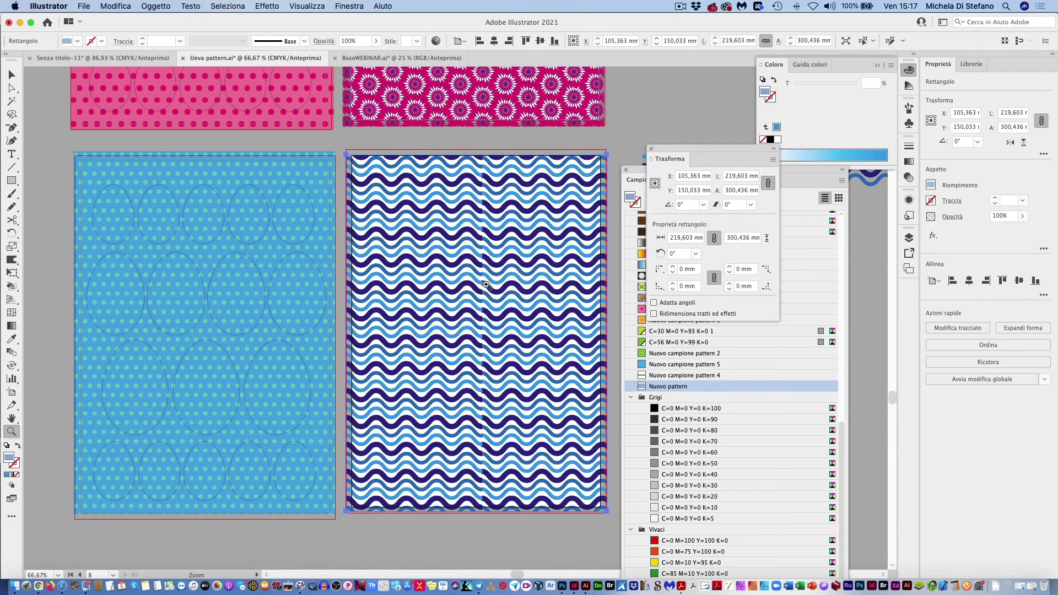
# - Zoom in on the wave rectangle and enter pattern editing for the wave swatch
pyautogui.click(488, 285)
pyautogui.click(471, 281)
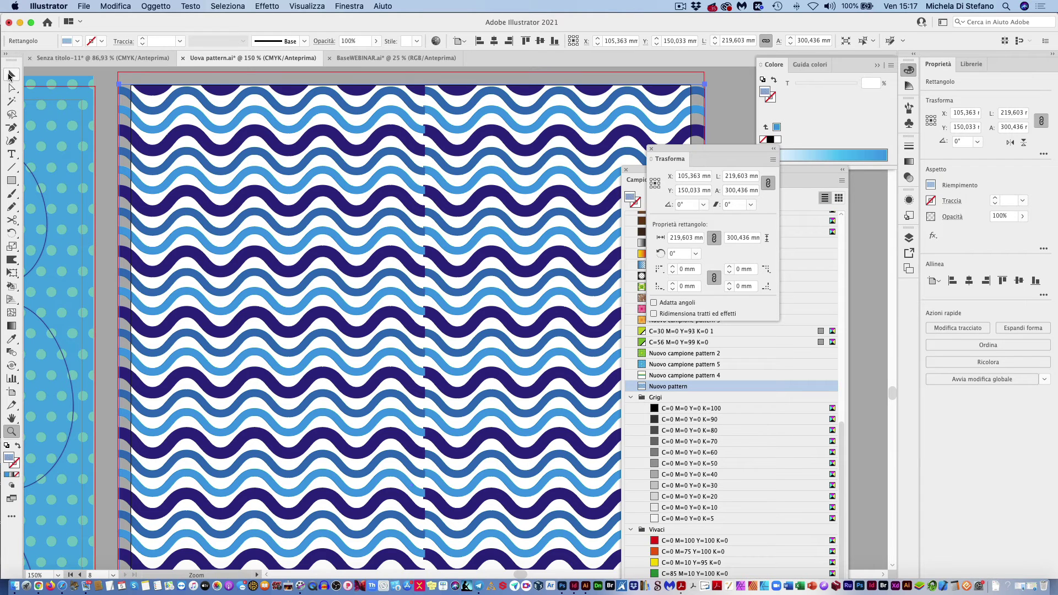
pyautogui.click(156, 6)
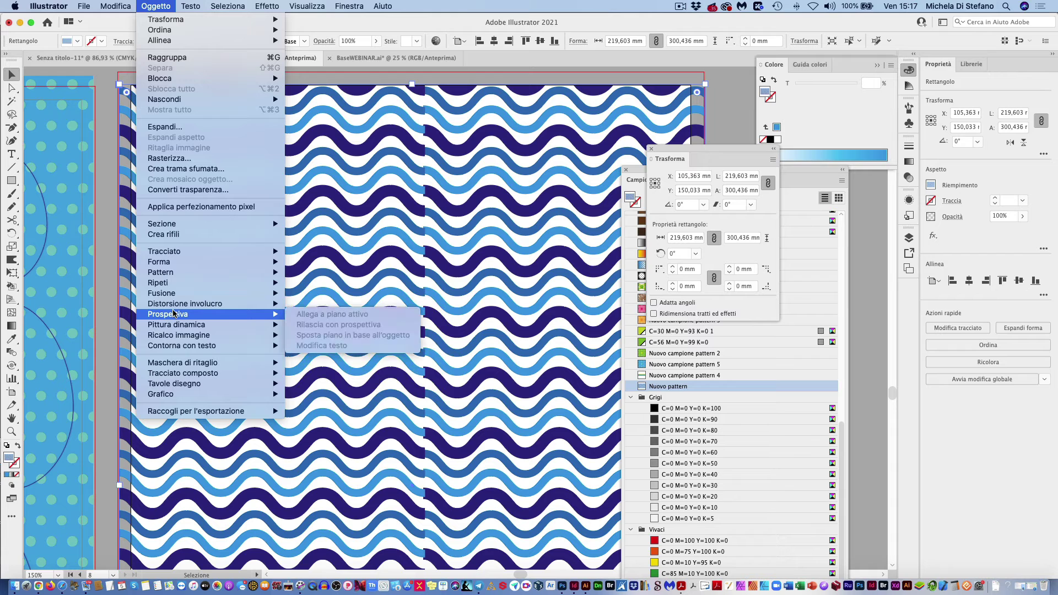
pyautogui.moveTo(160, 272)
pyautogui.click(308, 291)
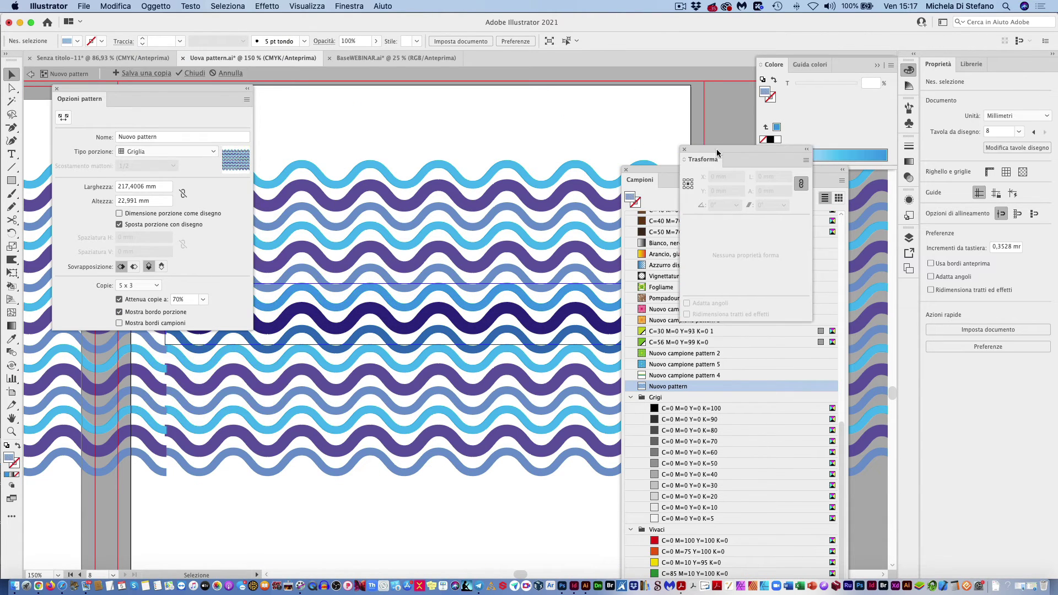
pyautogui.moveTo(649, 146); pyautogui.dragTo(698, 150)
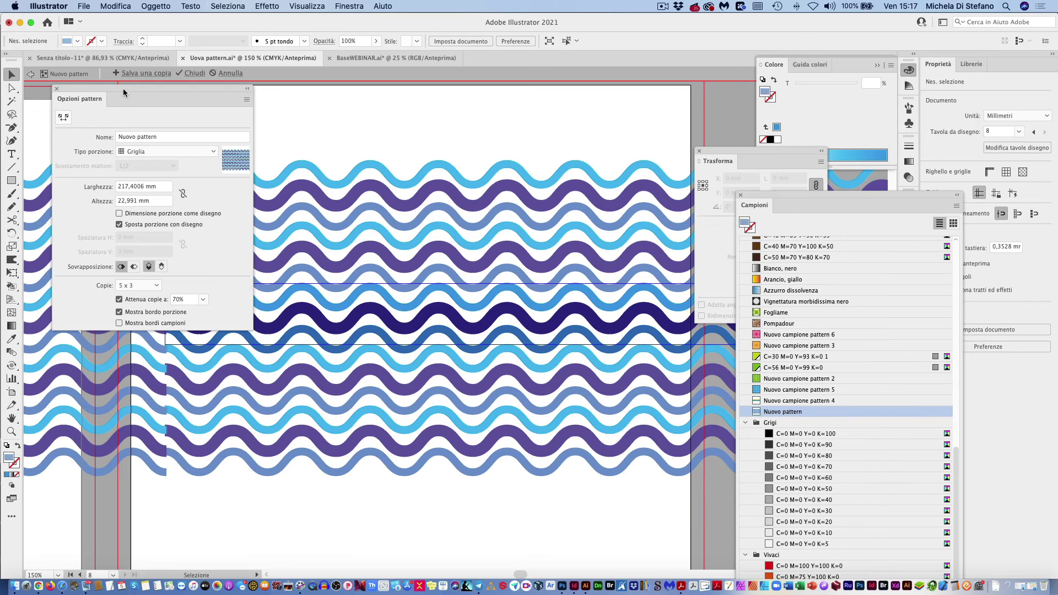
pyautogui.moveTo(124, 91)
pyautogui.mouseDown()
pyautogui.moveTo(248, 393)
pyautogui.moveTo(72, 113)
pyautogui.mouseUp()
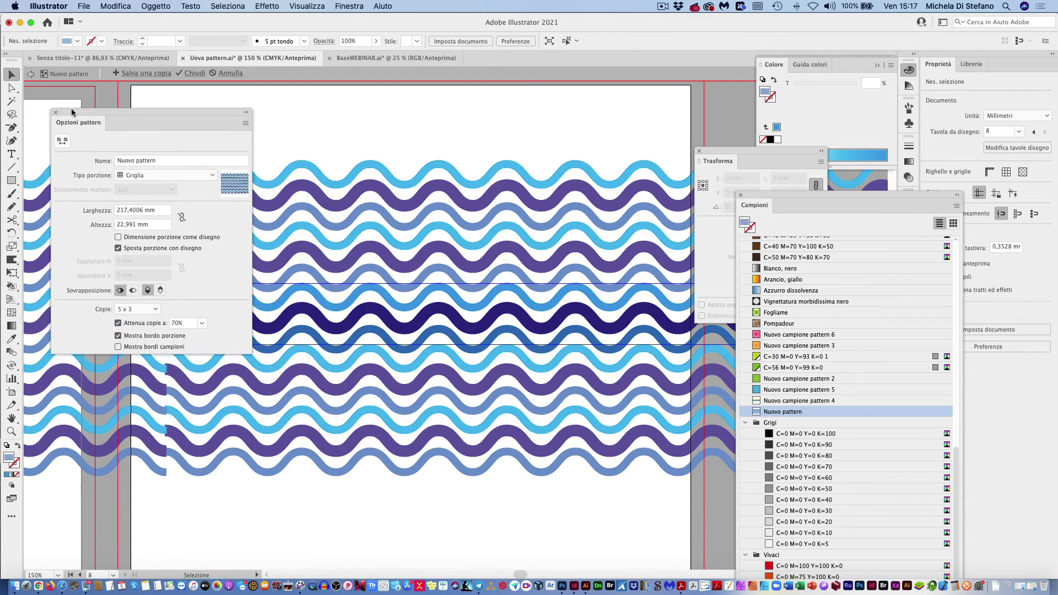
pyautogui.moveTo(729, 150); pyautogui.dragTo(772, 176)
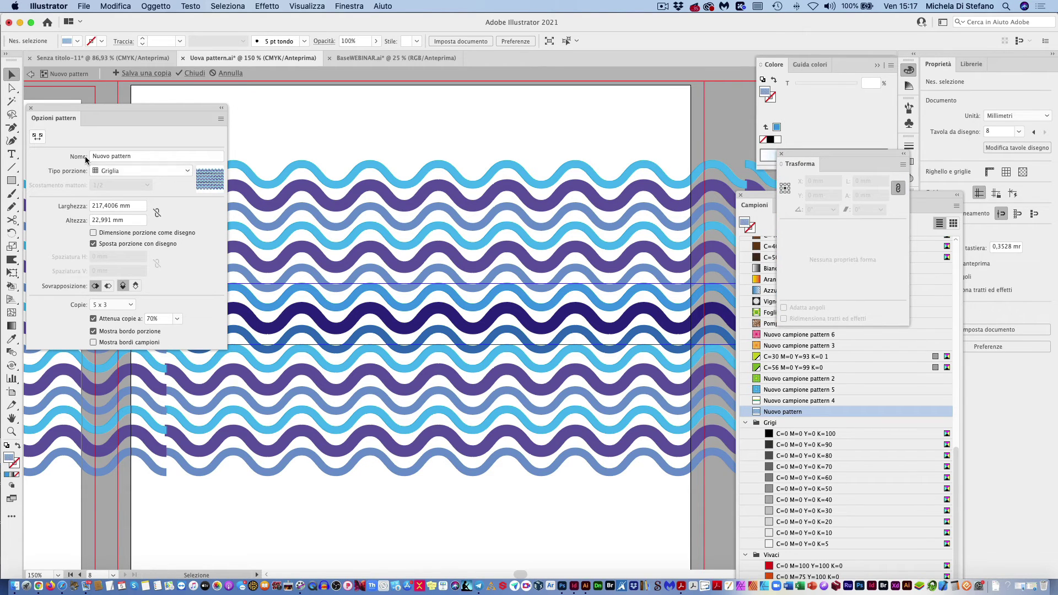
# - Narrow the pattern's repeat tile to about 102.8 mm wide and exit pattern editing
pyautogui.click(39, 139)
pyautogui.hscroll(5, 668, 328)
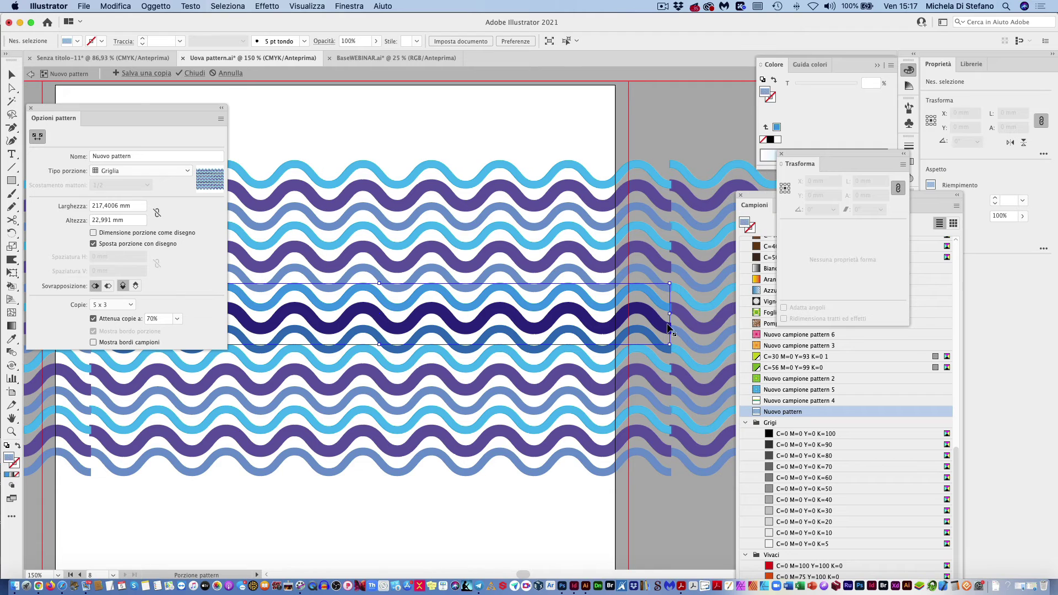
pyautogui.moveTo(557, 313)
pyautogui.mouseDown()
pyautogui.moveTo(397, 305)
pyautogui.moveTo(364, 315)
pyautogui.mouseUp()
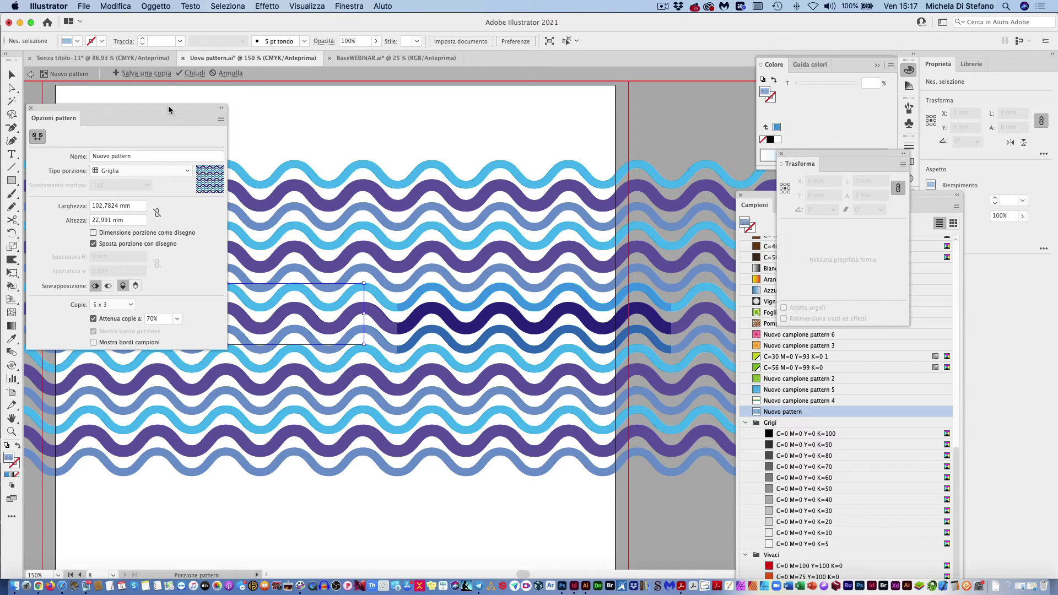
pyautogui.moveTo(169, 109)
pyautogui.mouseDown()
pyautogui.moveTo(166, 240)
pyautogui.moveTo(455, 473)
pyautogui.moveTo(487, 180)
pyautogui.mouseUp()
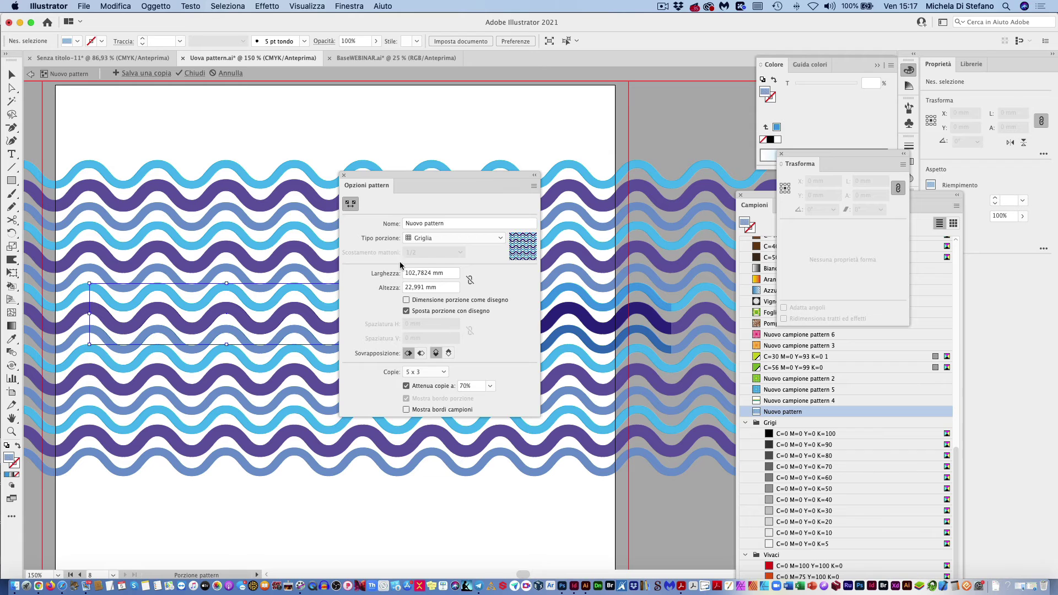
pyautogui.click(30, 75)
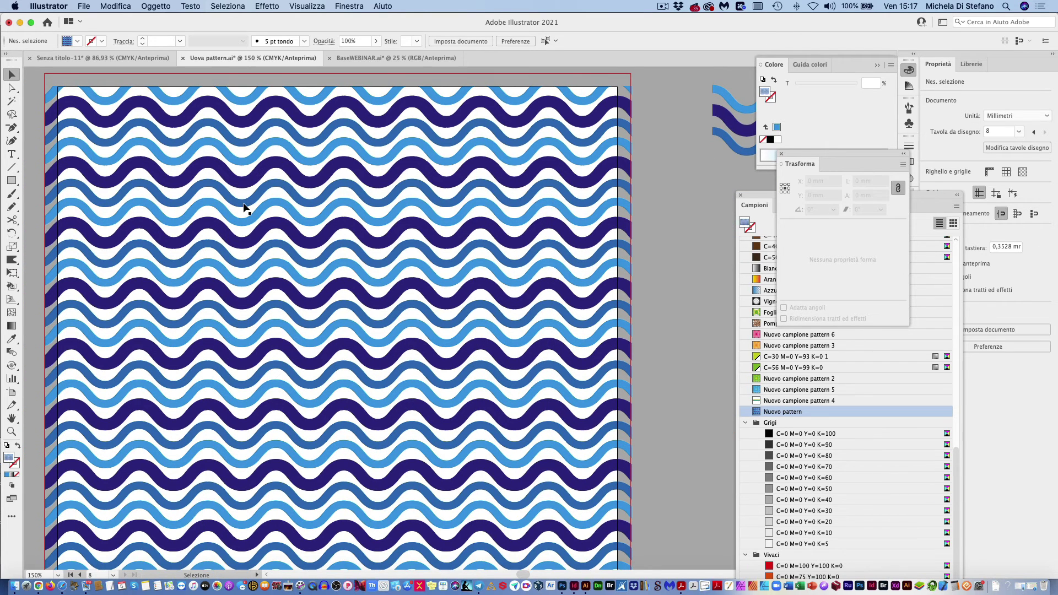
# - Zoom out to the whole artboard and draw a rectangle covering the page
pyautogui.scroll(2, 243, 206)
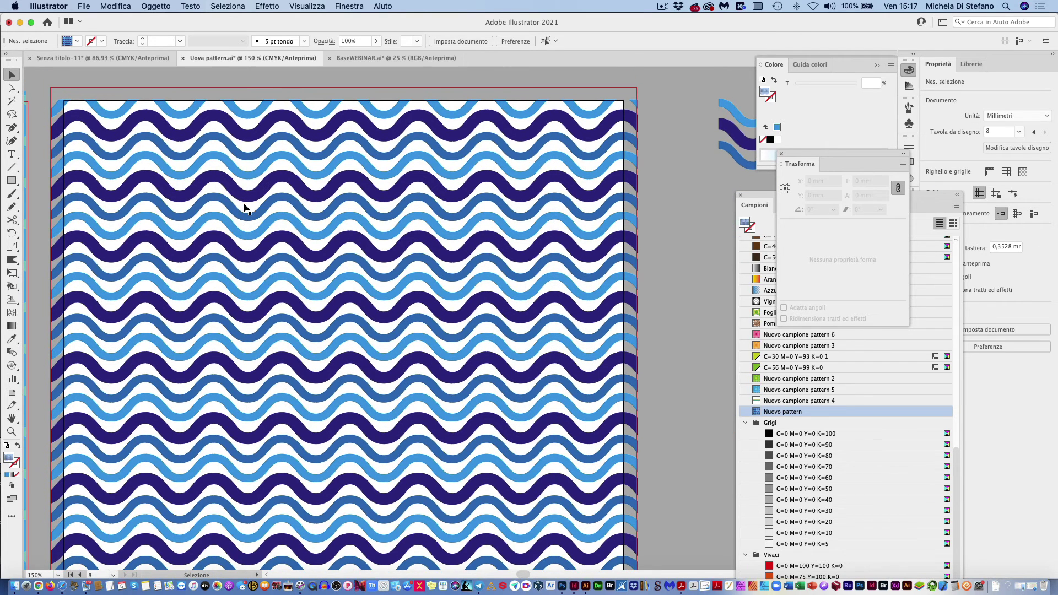
pyautogui.click(11, 433)
pyautogui.keyDown('alt'); pyautogui.click(422, 359); pyautogui.keyUp('alt')
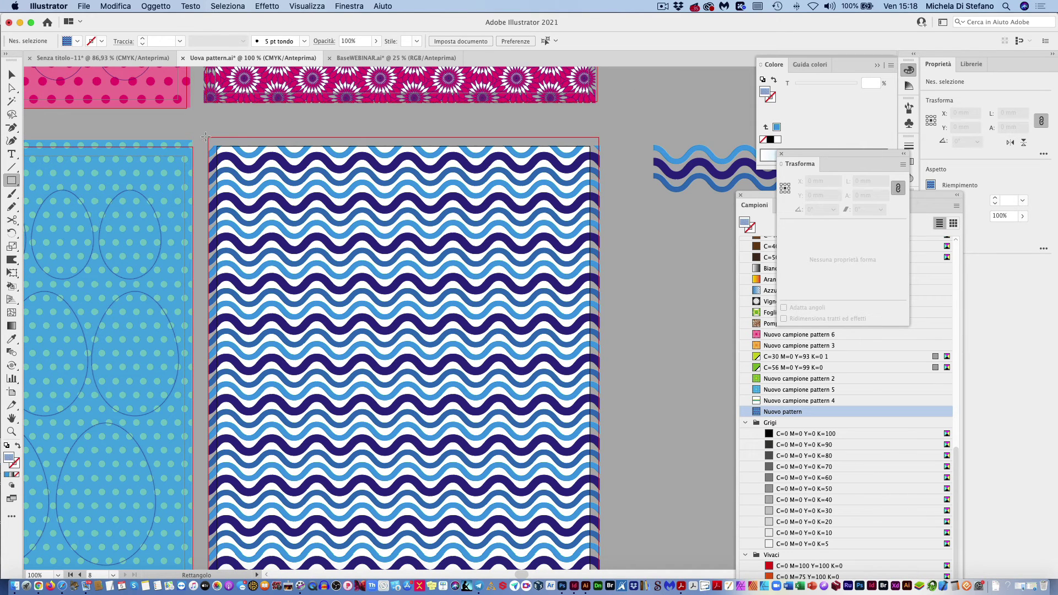
pyautogui.moveTo(262, 223)
pyautogui.mouseDown()
pyautogui.moveTo(605, 575)
pyautogui.moveTo(600, 499)
pyautogui.mouseUp()
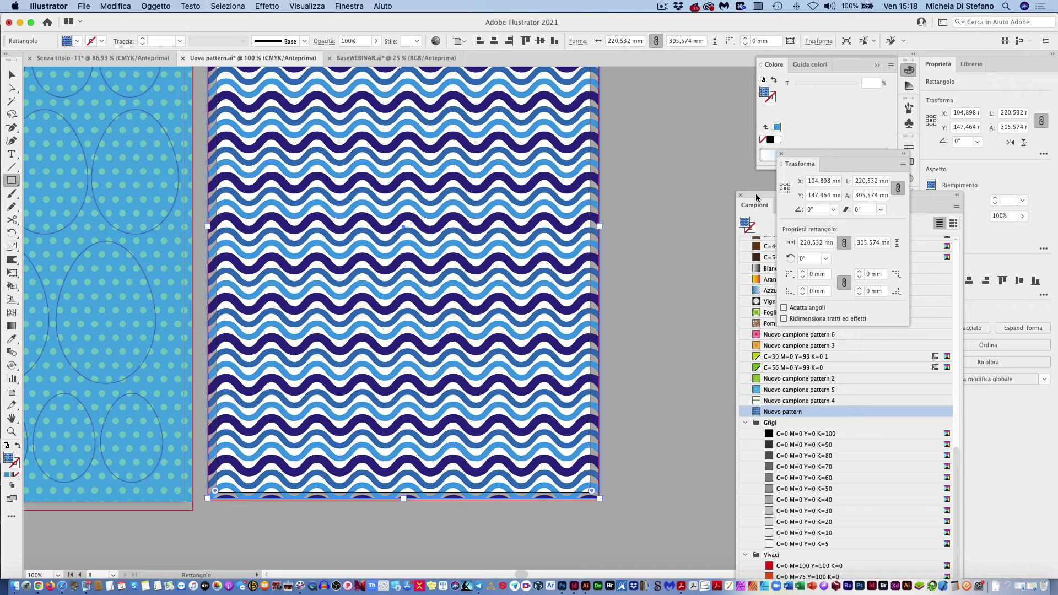
# - Fill the new rectangle with Cyan CMYK at 20% tint and send it behind the waves
pyautogui.moveTo(756, 197); pyautogui.dragTo(649, 157)
pyautogui.scroll(10, 716, 249)
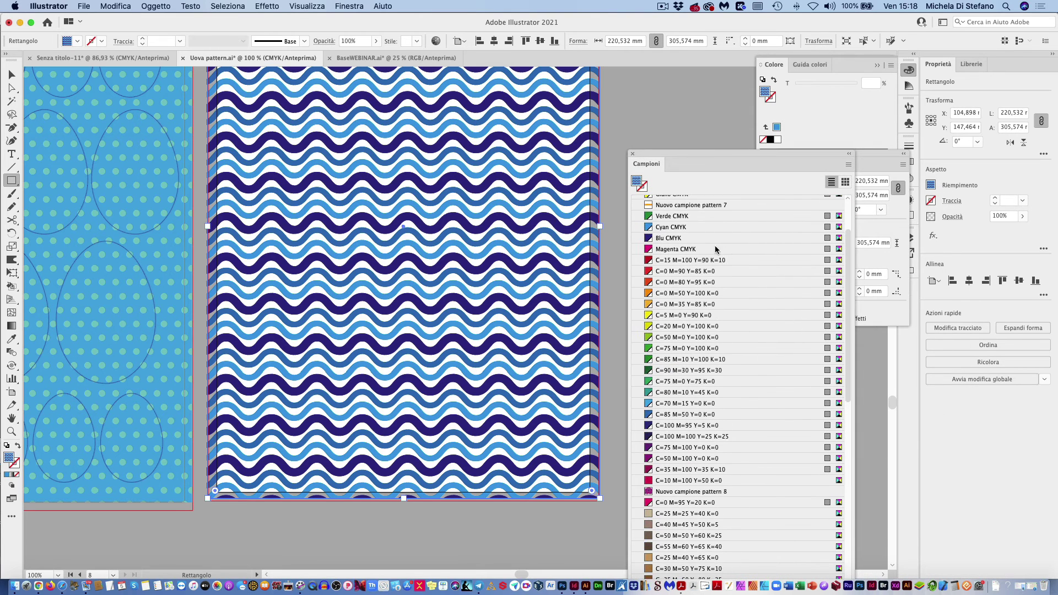
pyautogui.click(684, 227)
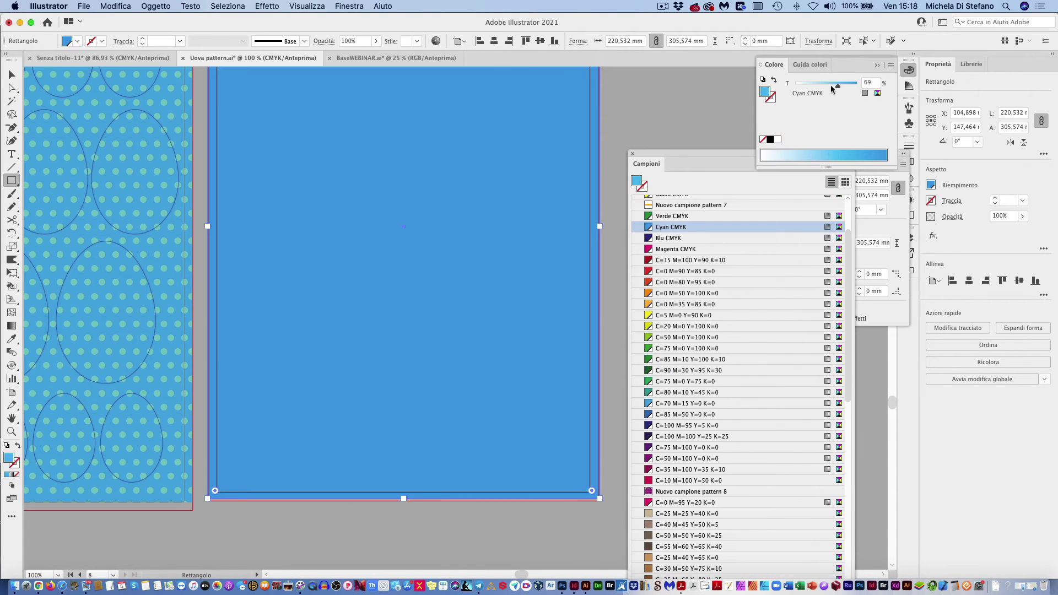
pyautogui.moveTo(832, 88); pyautogui.dragTo(810, 87)
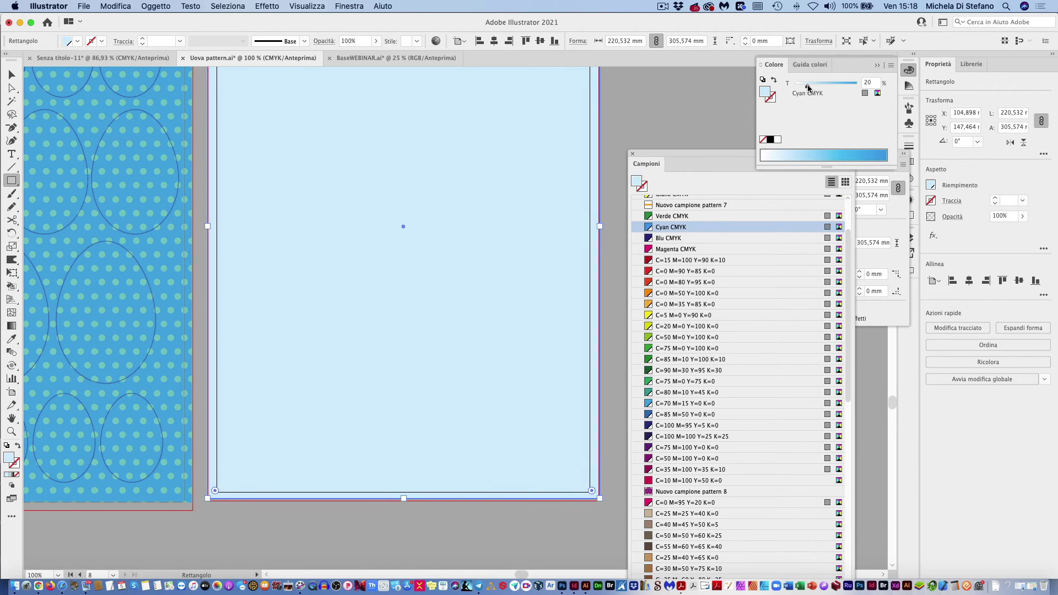
pyautogui.click(143, 5)
pyautogui.moveTo(160, 29)
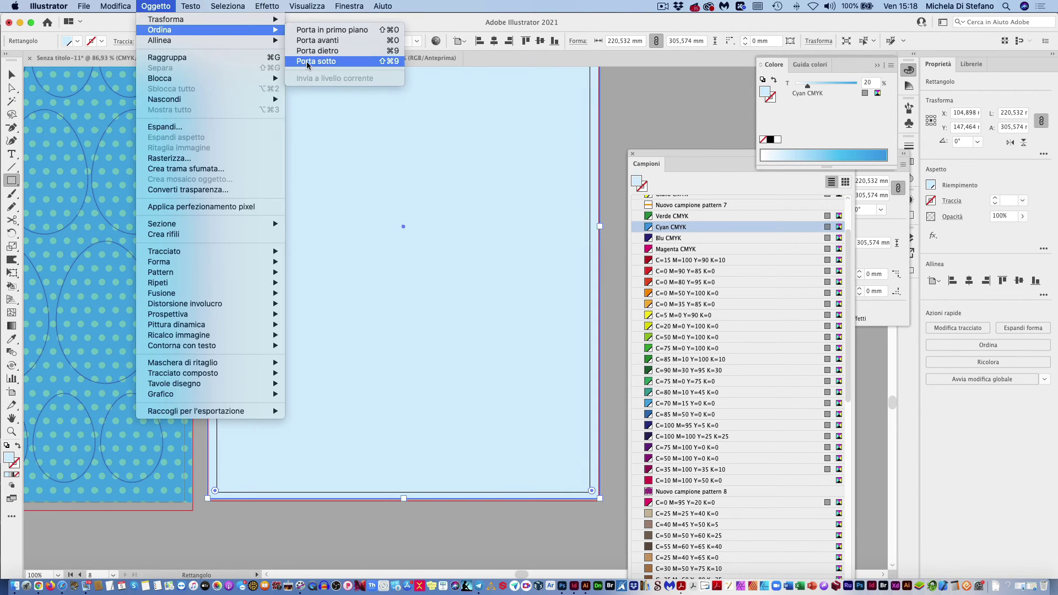
pyautogui.click(312, 64)
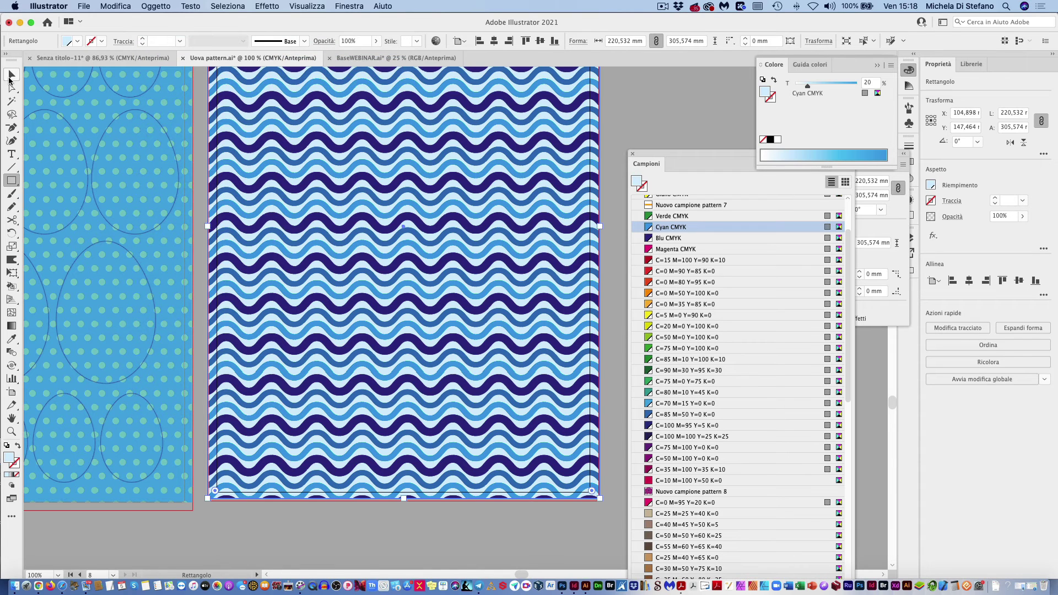